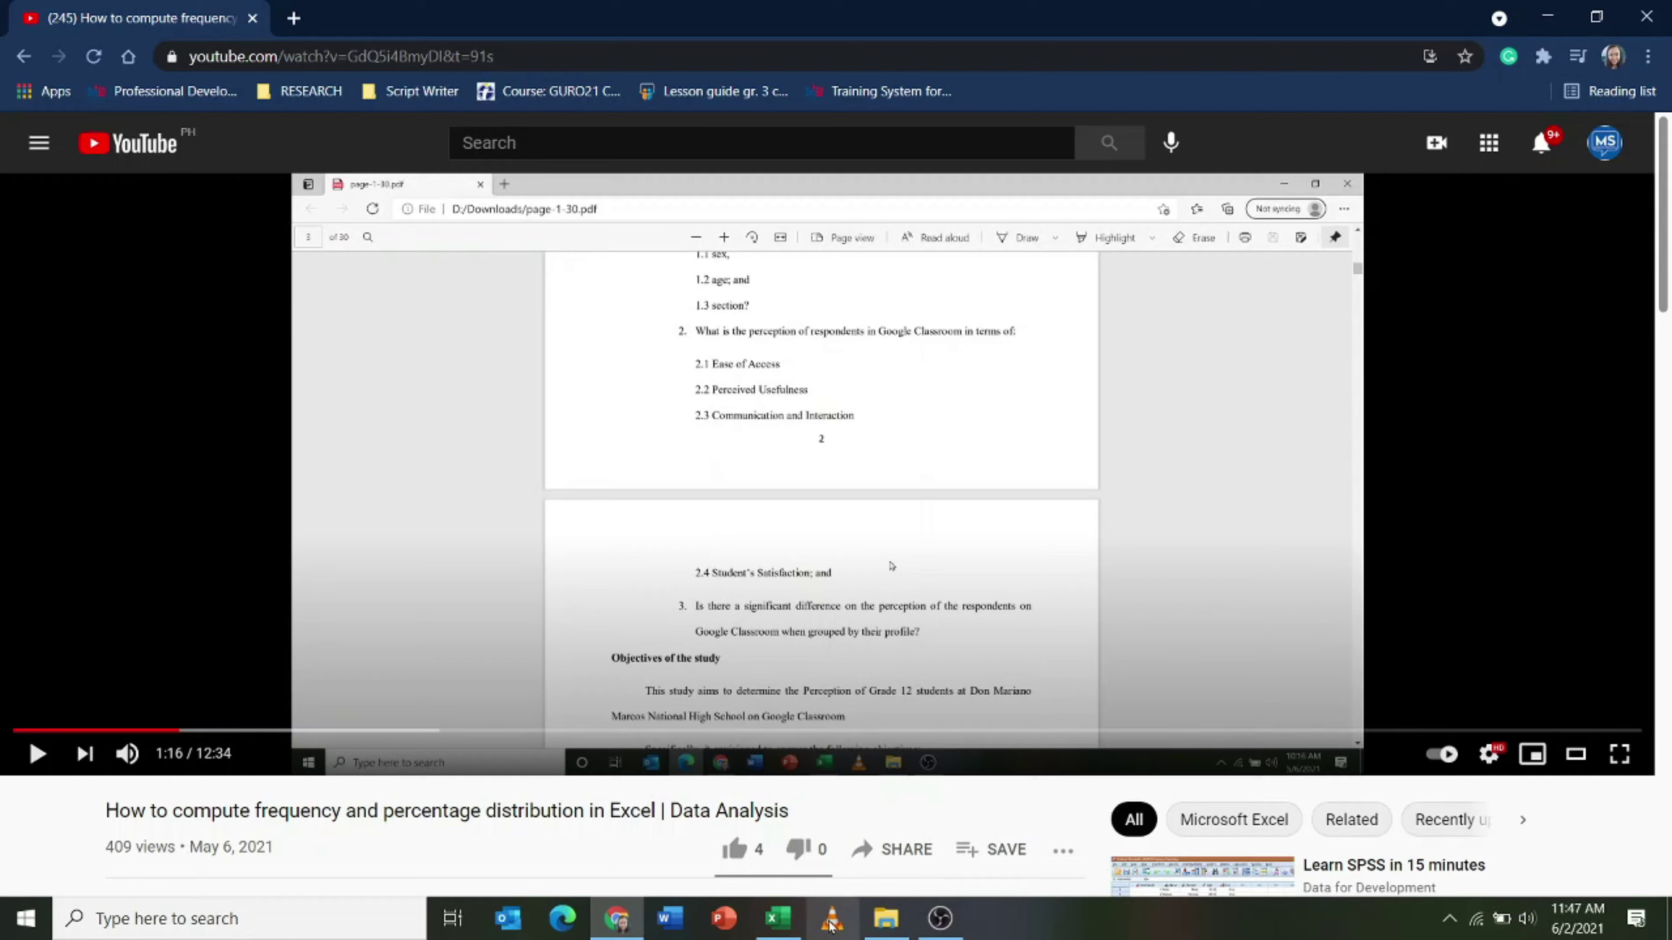
Switch from the YouTube tutorial to the Excel survey workbook.
click(778, 918)
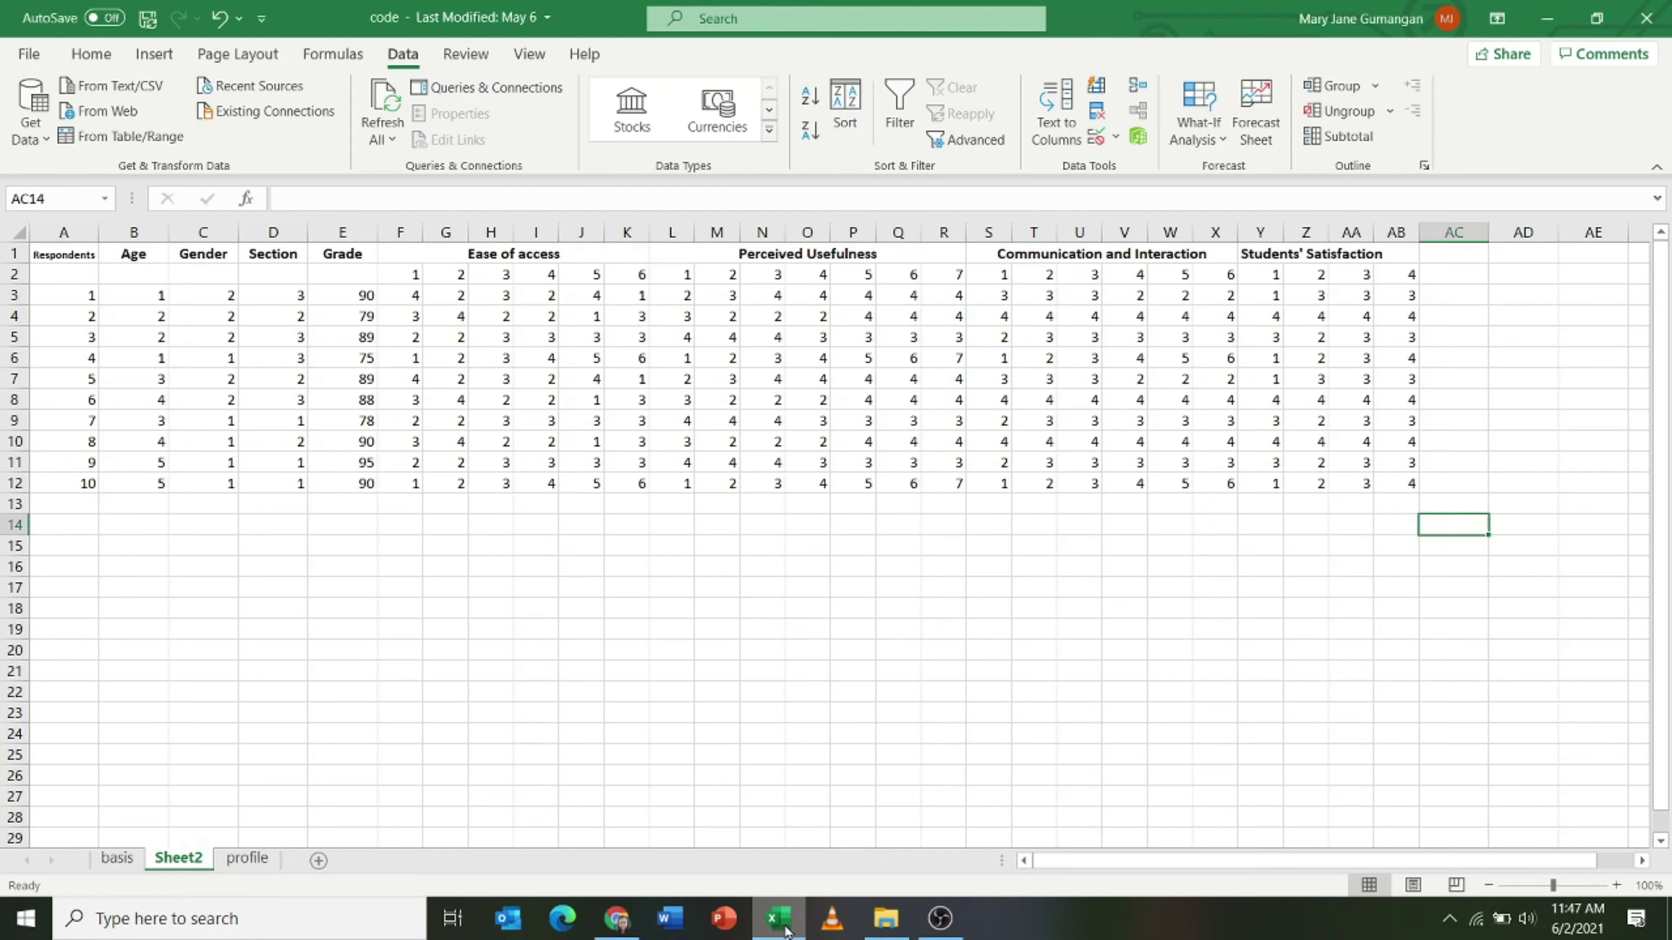
Enter =AVERAGE(F3:AB3) in AC3 for the first respondent's mean score.
click(959, 625)
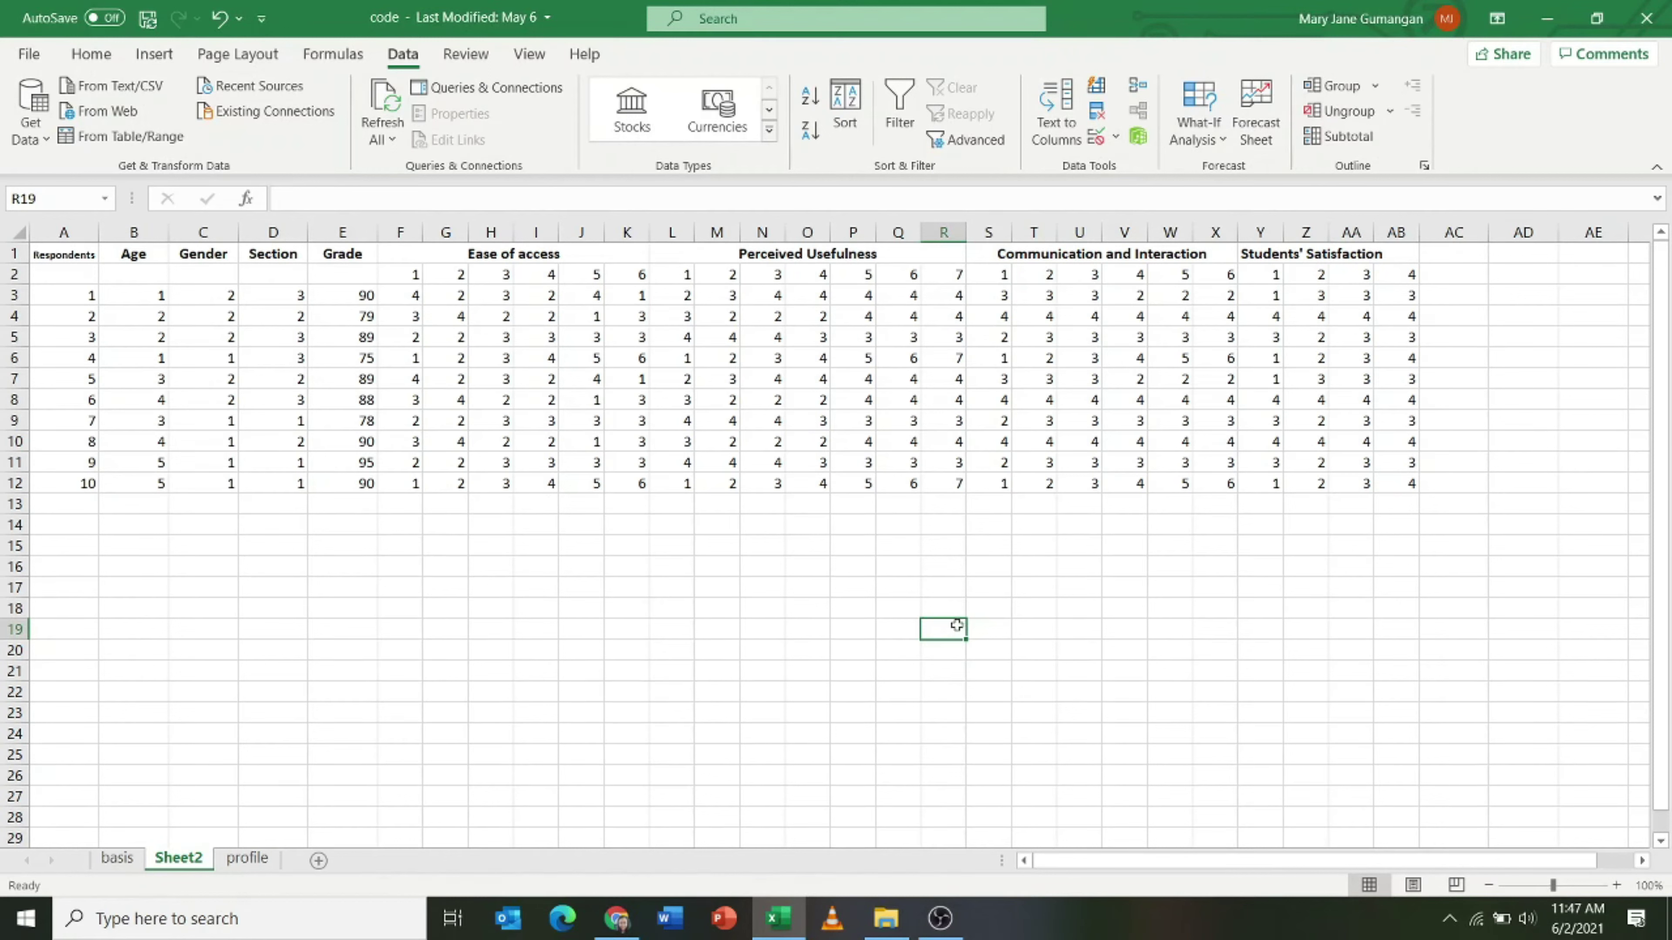
click(1455, 295)
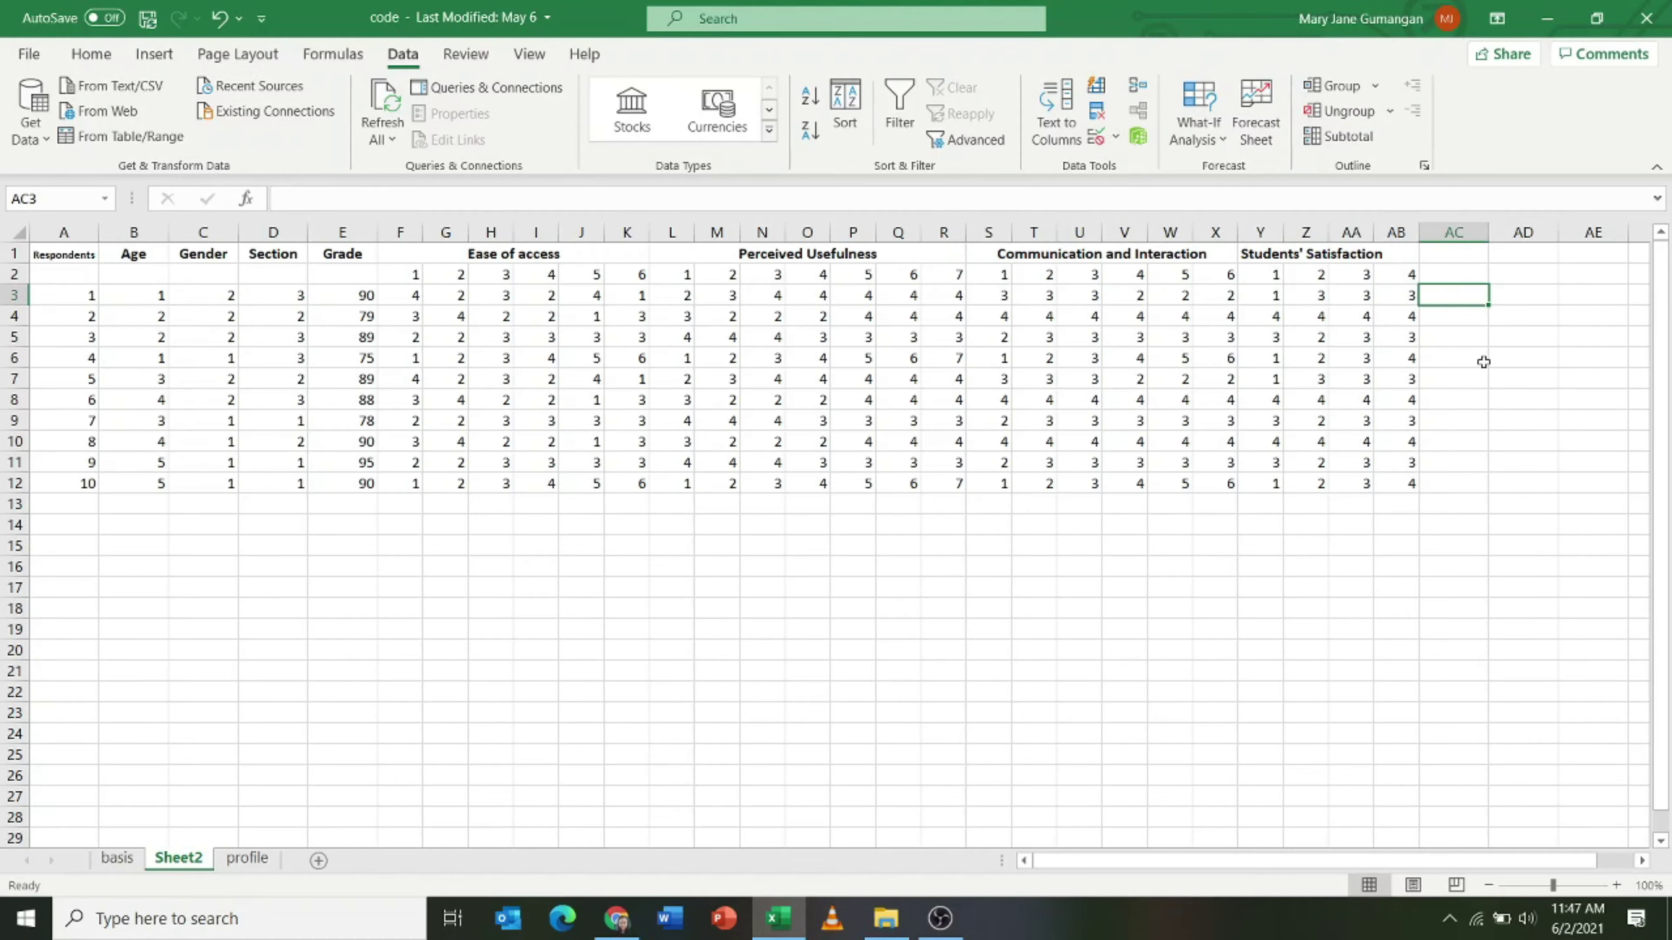
text(=)
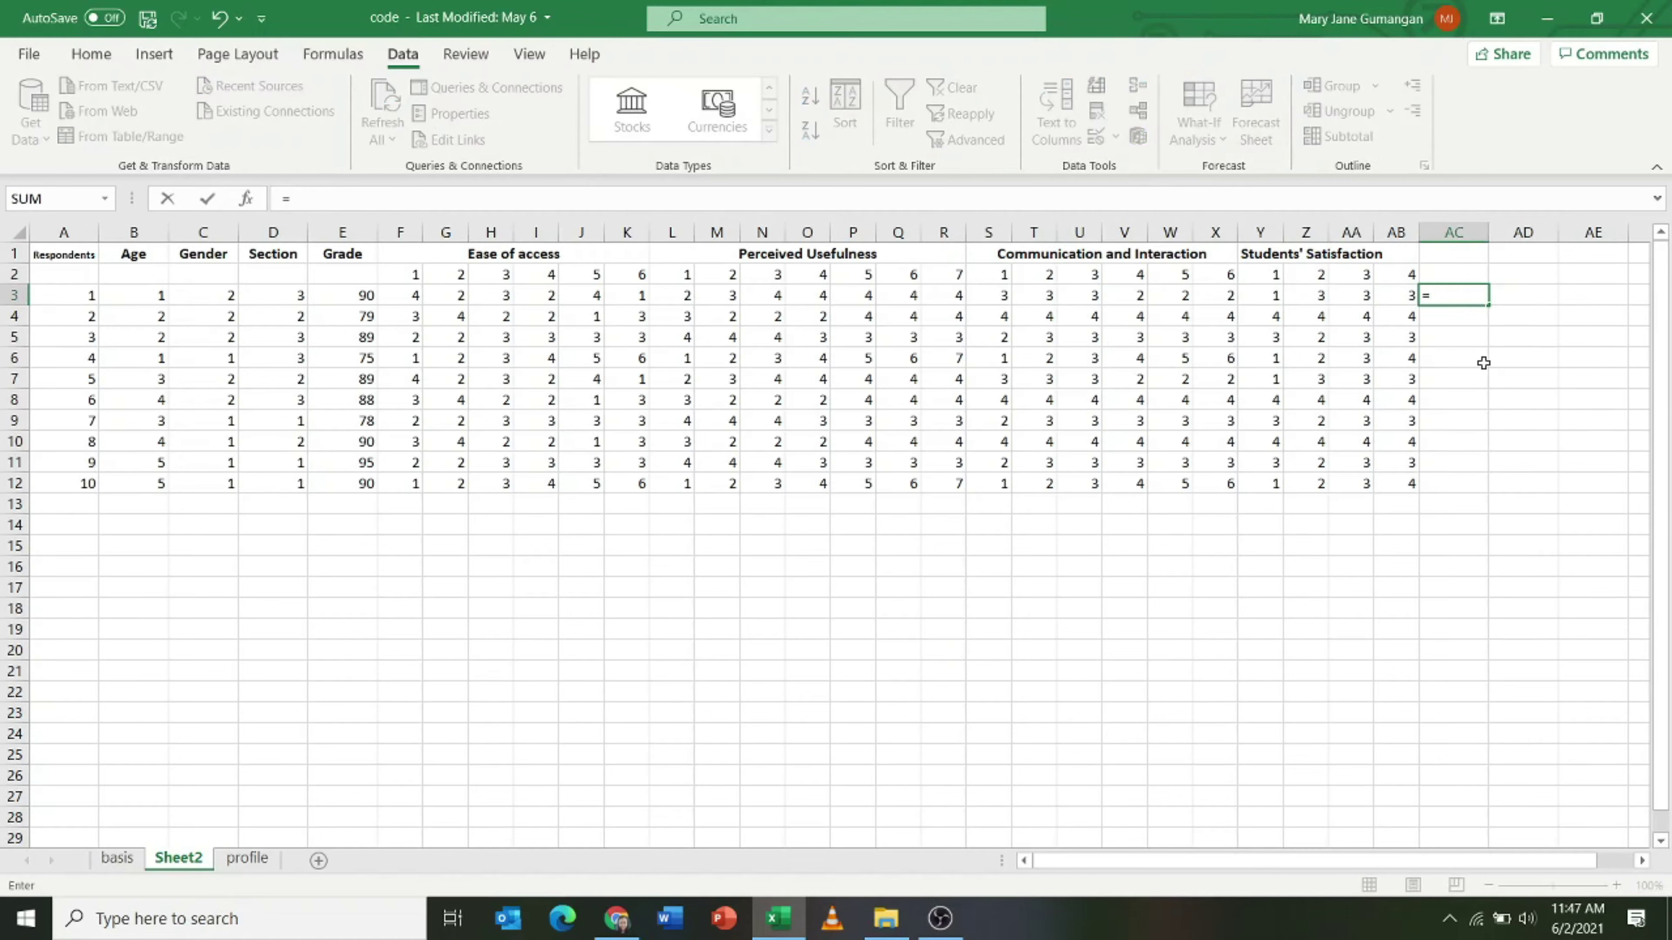
text(ave)
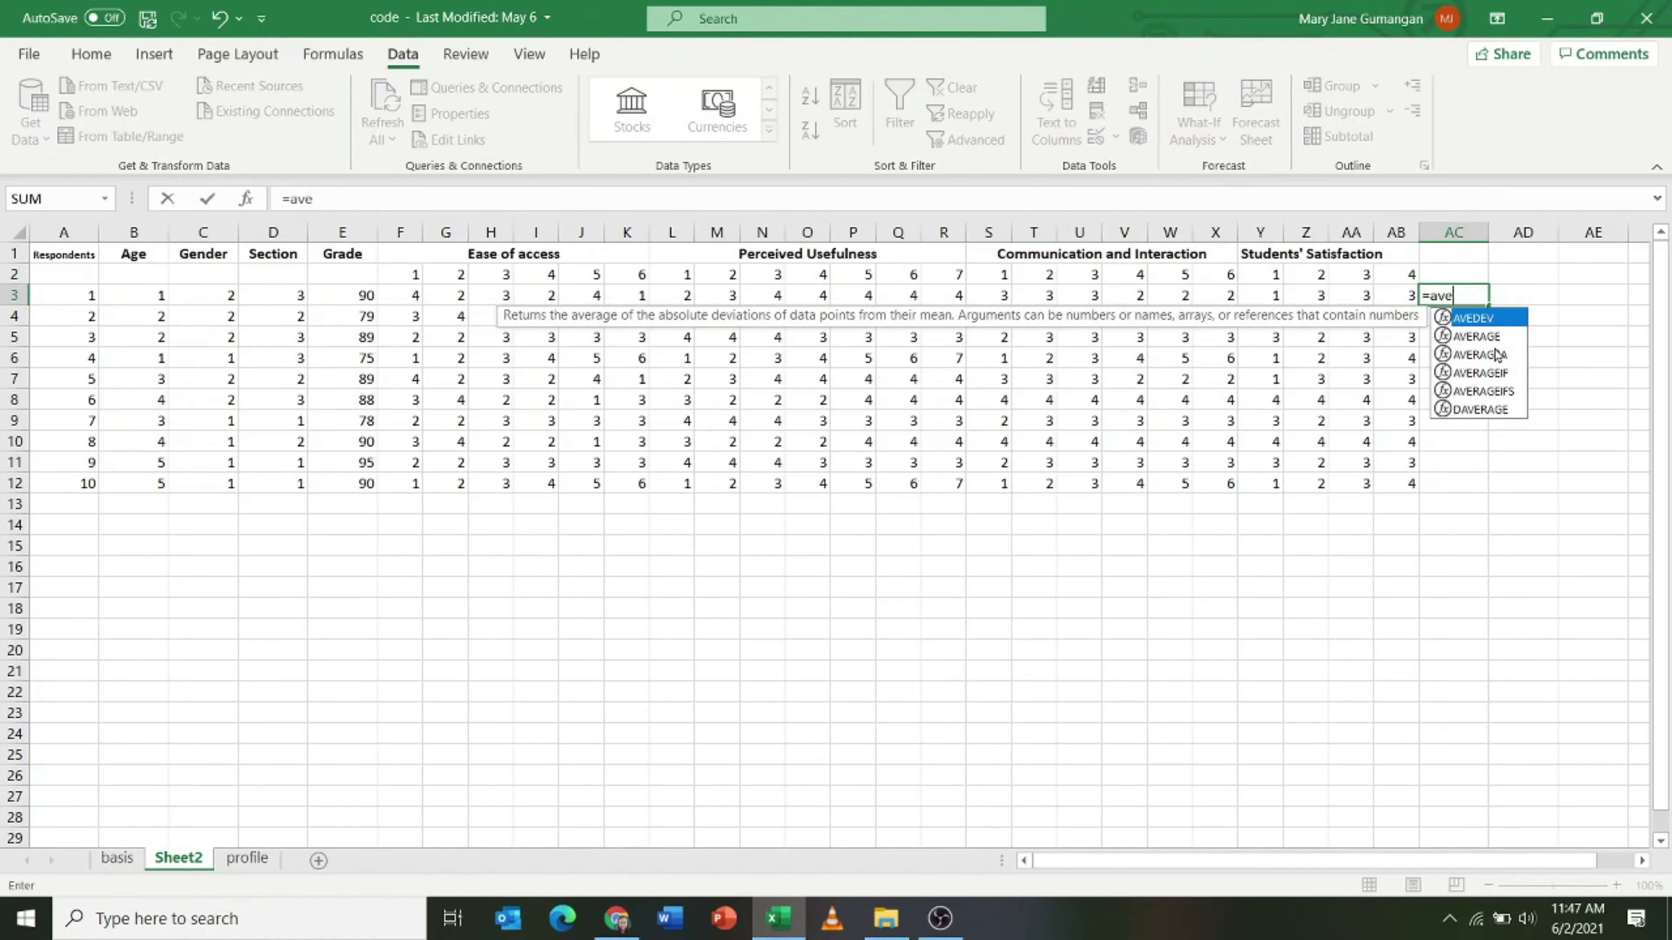
double_click(1482, 336)
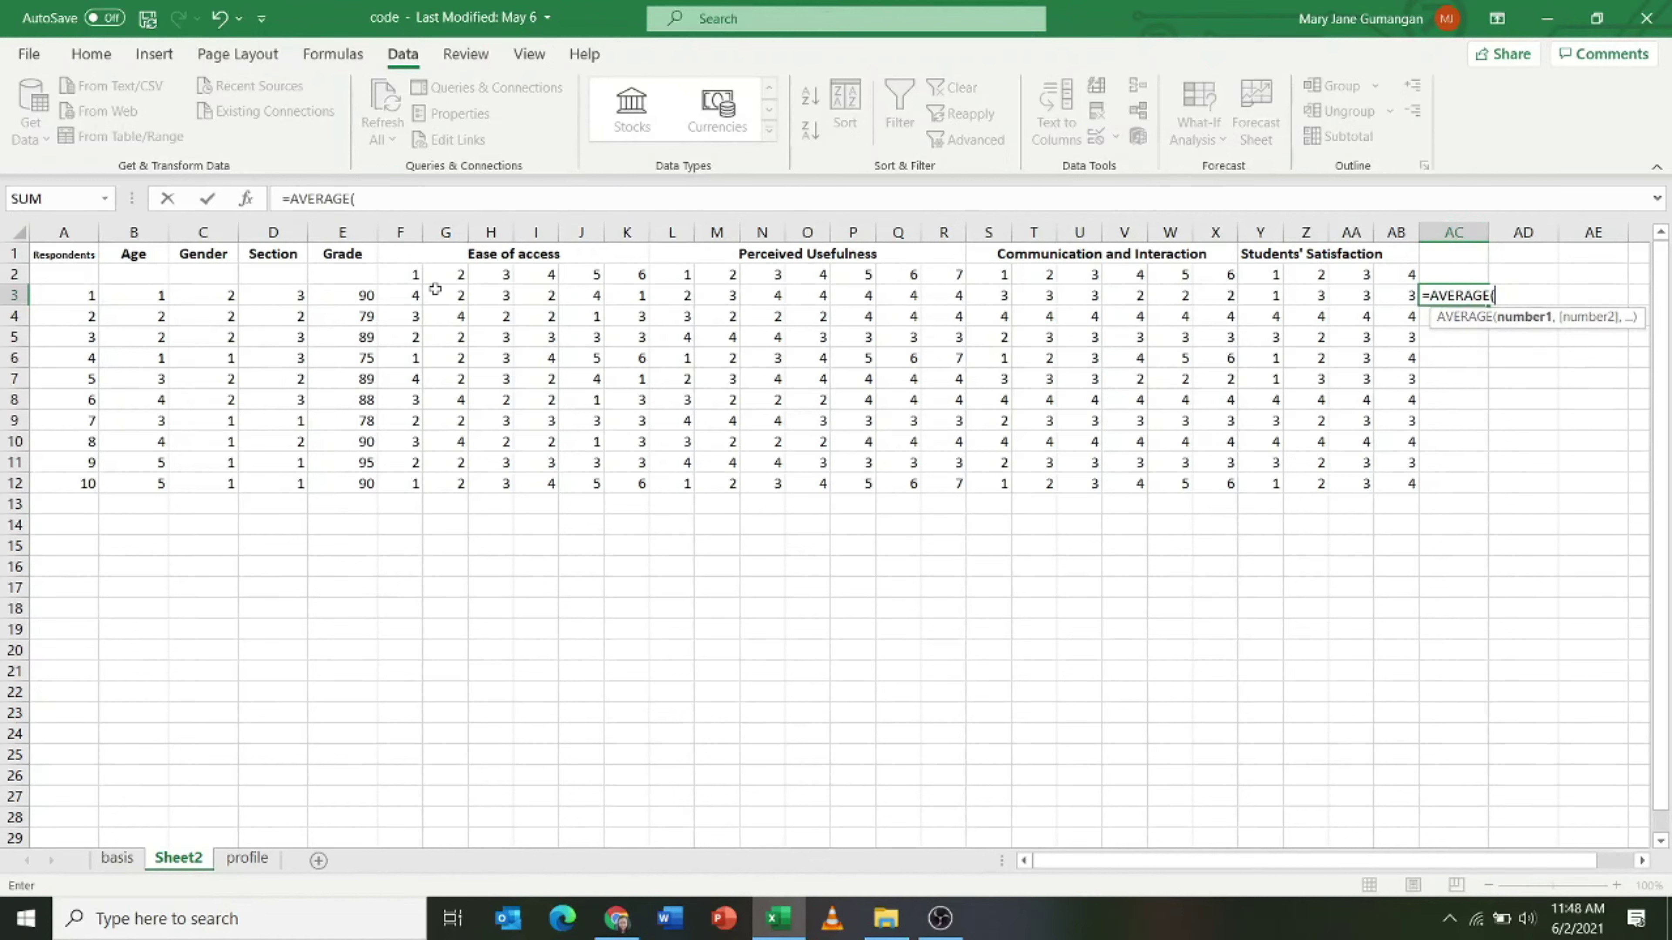
drag(409, 294, 409, 297)
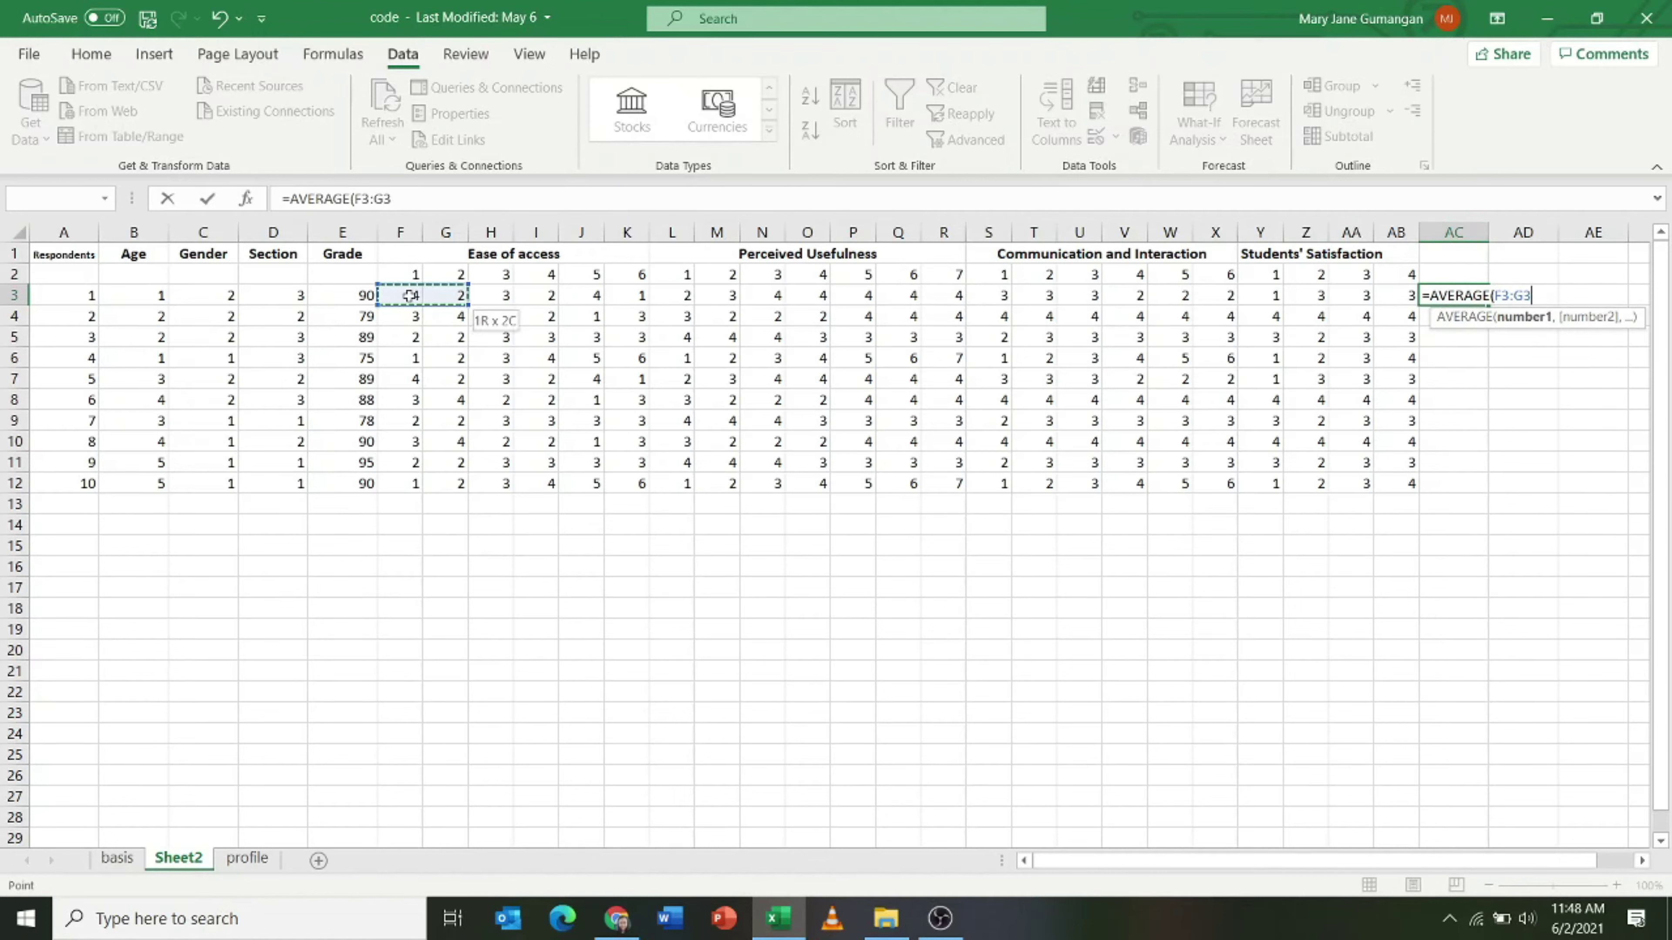
key(shift+Right)
key(shift+Right)
key(shift+Right)
key(shift+Right)
key(shift+Right)
key(shift+Right)
key(shift+Right)
key(shift+Right)
key(shift+Right)
key(shift+Right)
key(shift+Right)
key(shift+Right)
key(shift+Right)
key(shift+Right)
key(shift+Right)
key(shift+Right)
key(shift+Right)
key(shift+Right)
key(shift+Right)
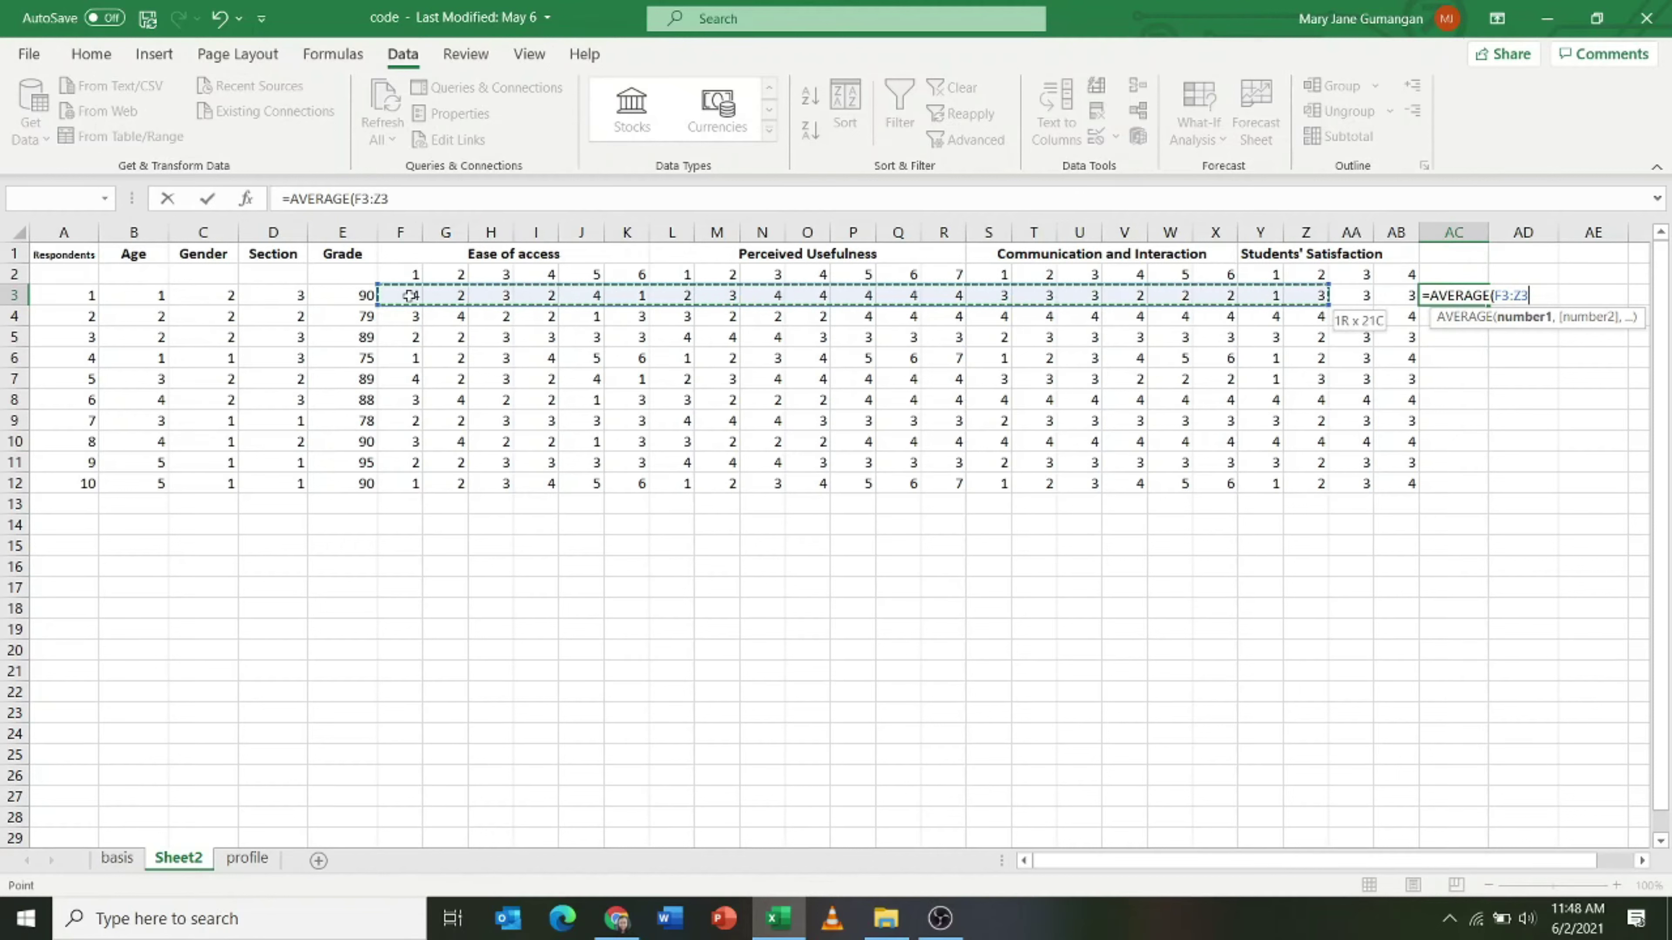
key(shift+Right)
key(shift+Right)
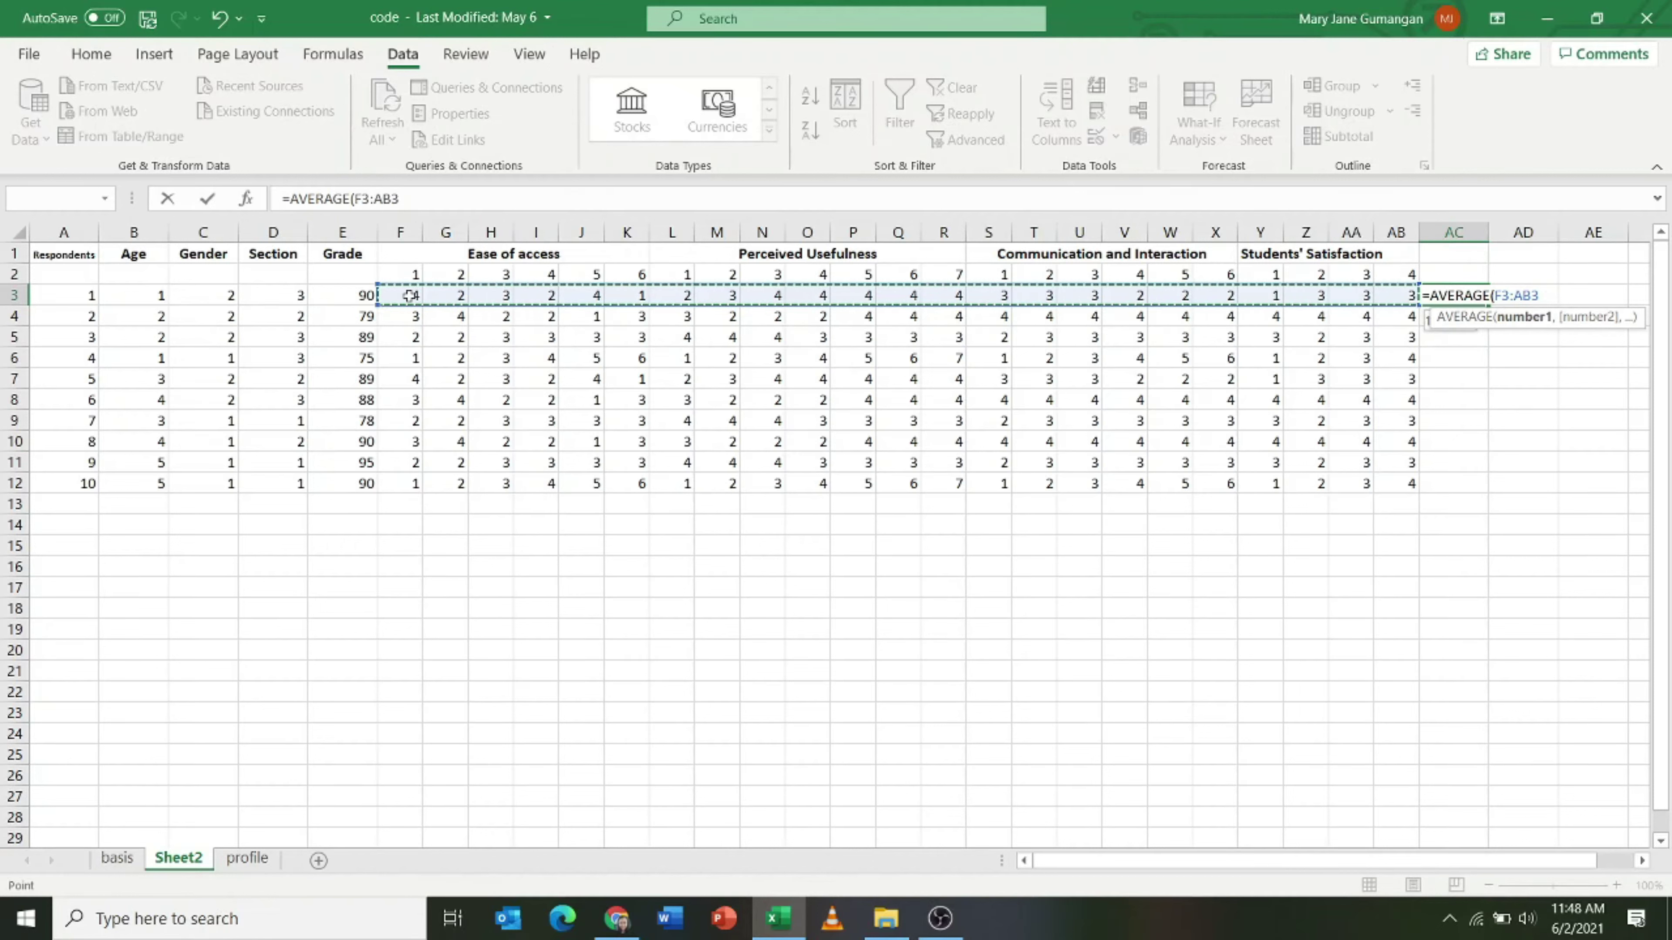
text())
key(Return)
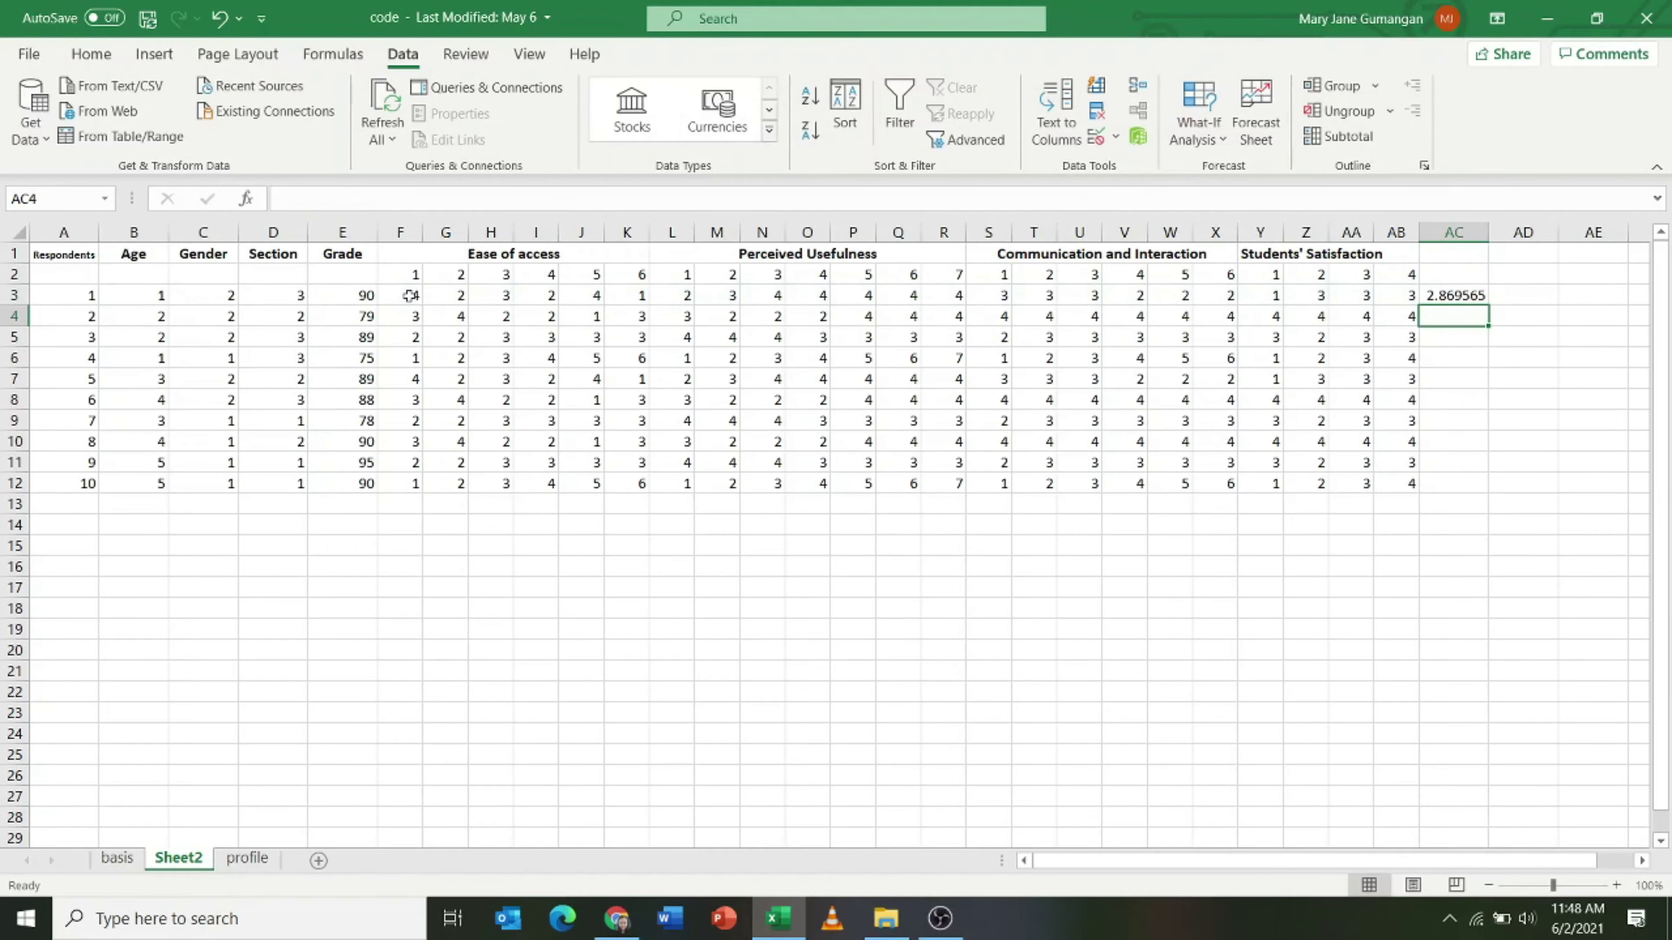
Fill the AC3 average formula down through AC12.
click(1438, 291)
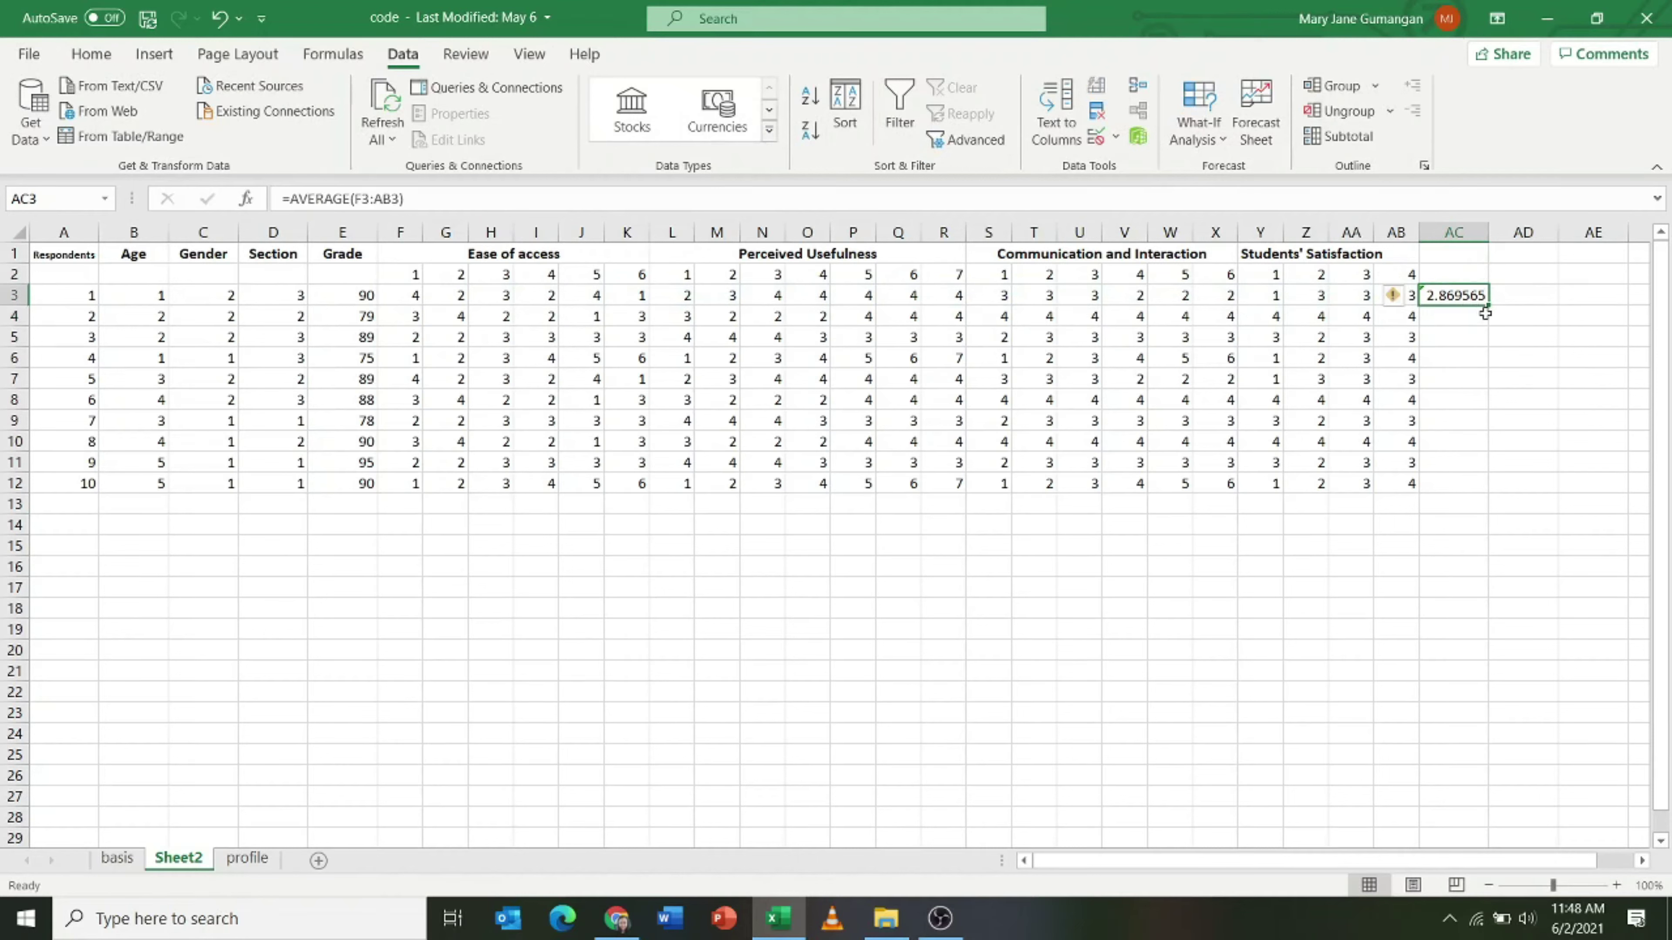
drag(1492, 308, 1478, 497)
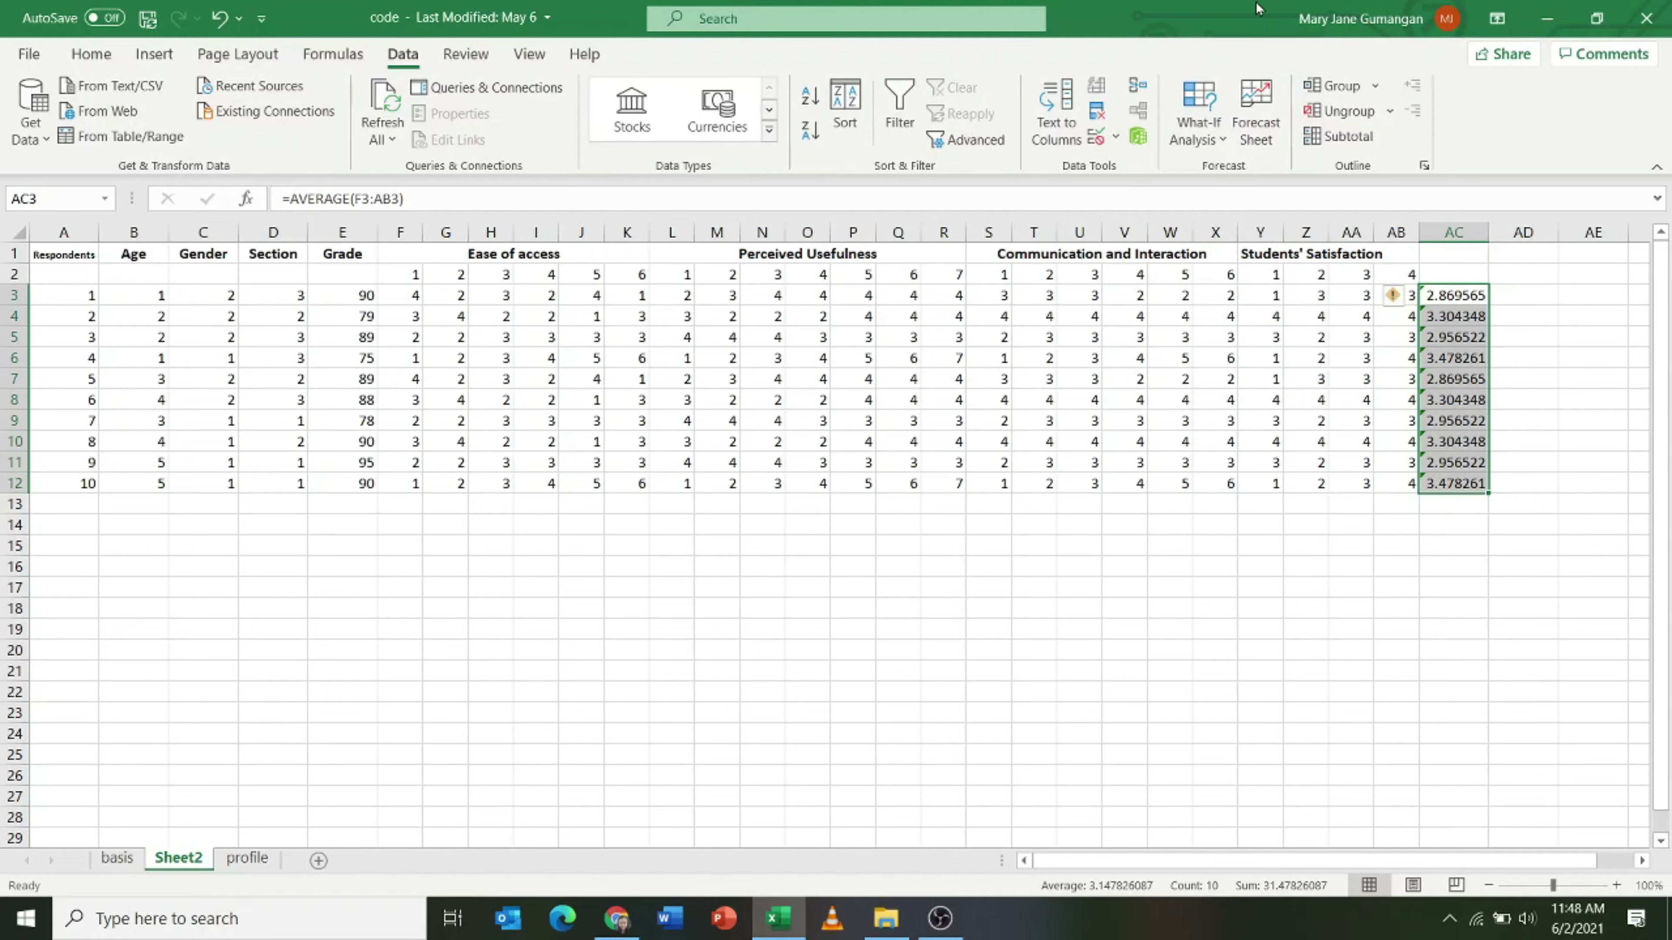
click(186, 361)
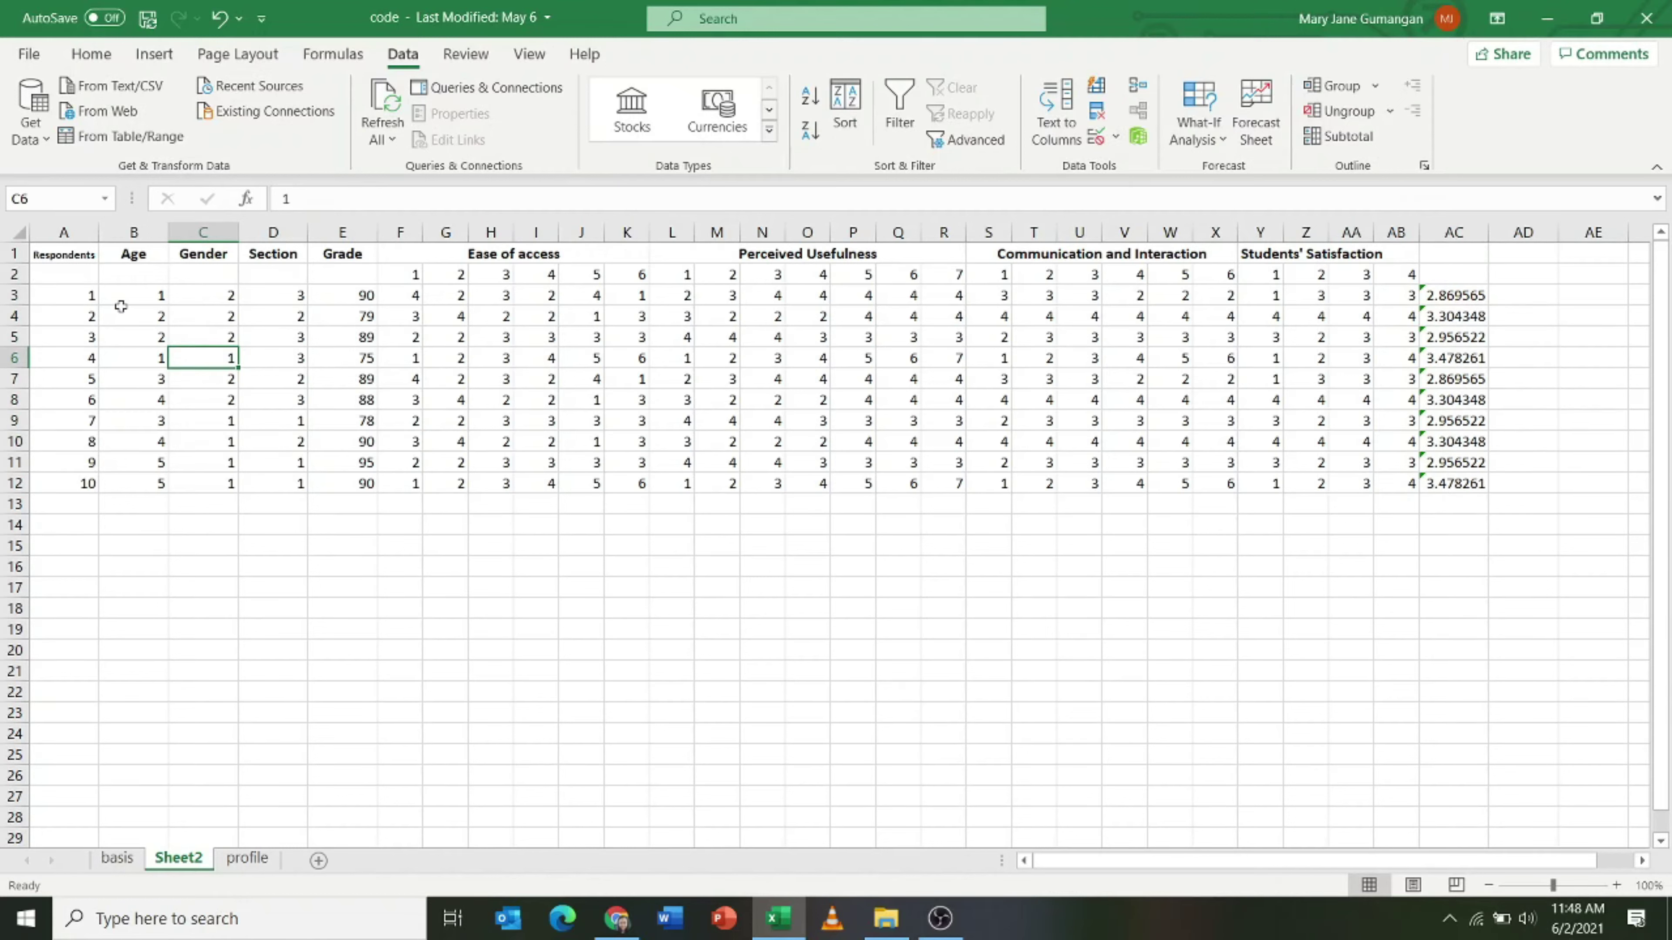
Review the Age, Gender and Section column headers on Sheet2.
click(135, 249)
click(219, 262)
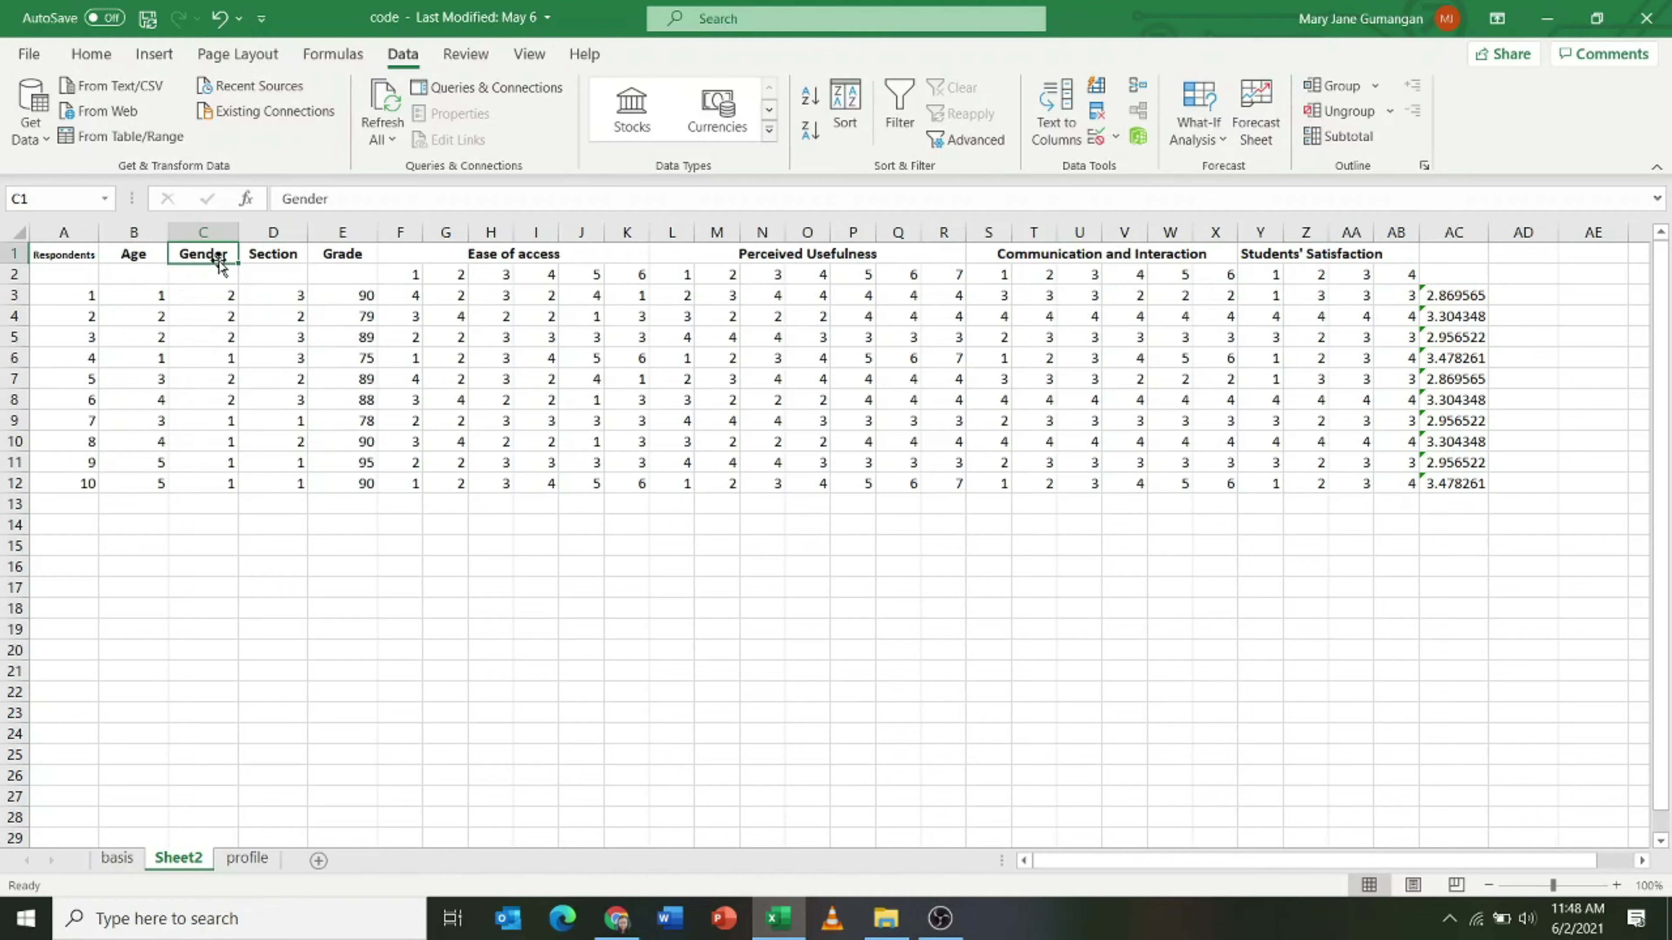
click(269, 256)
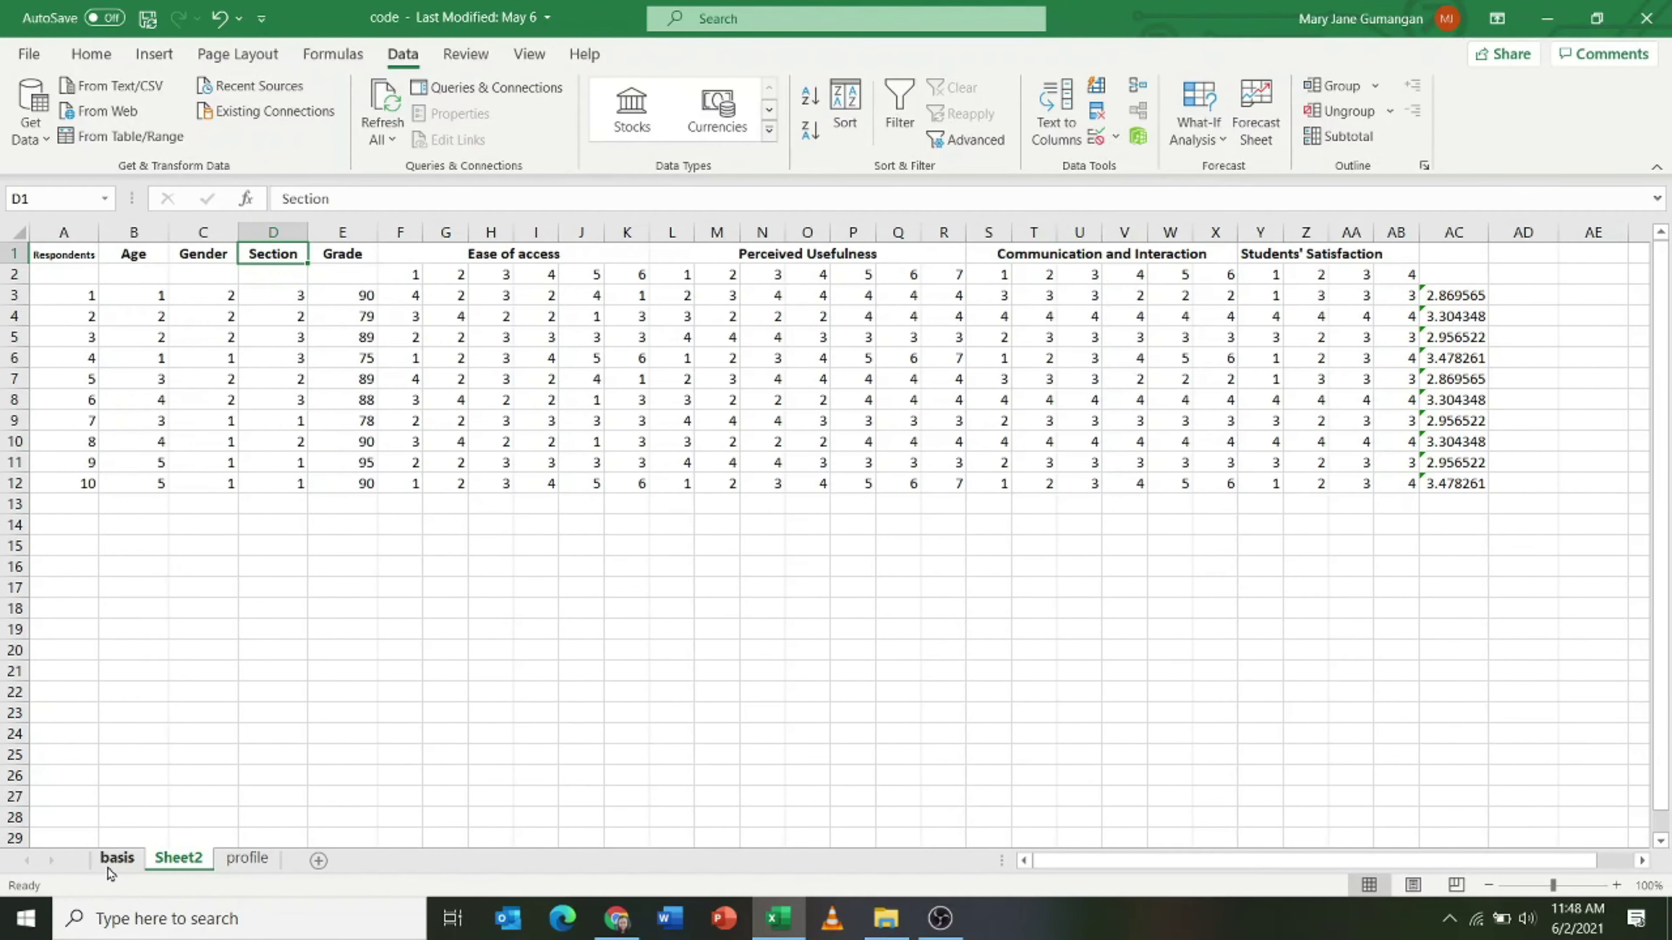
Check the age categories (16 to 20 above) and their codes on the basis sheet, then add Sheet3.
click(112, 858)
click(56, 316)
click(64, 290)
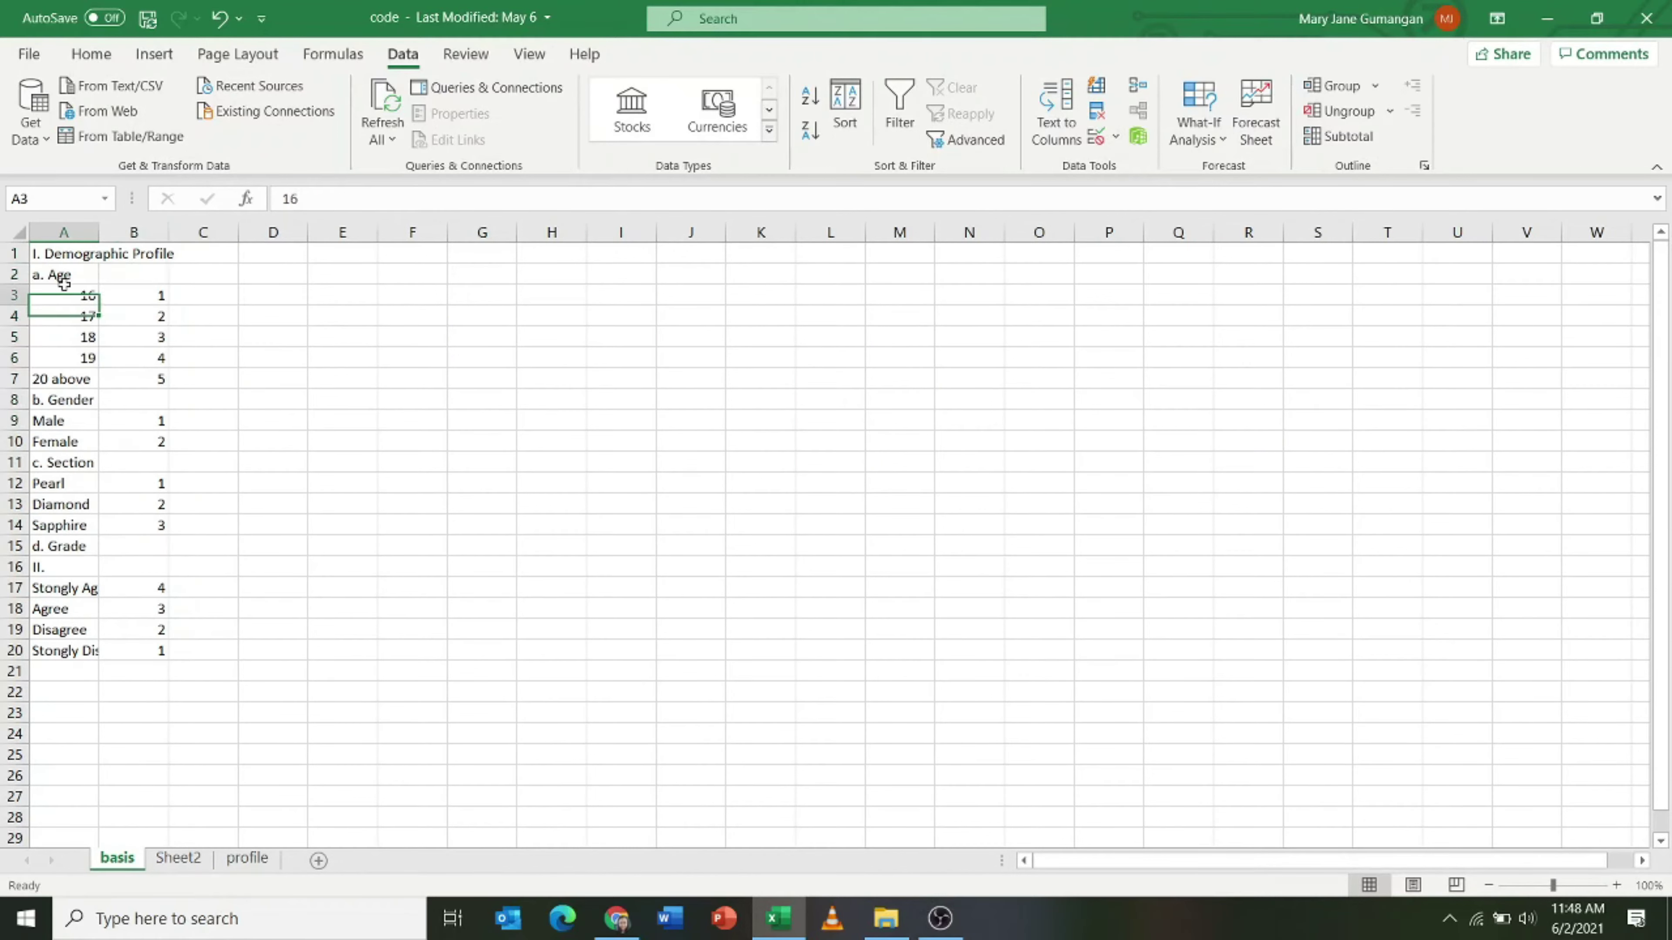
click(66, 315)
click(67, 359)
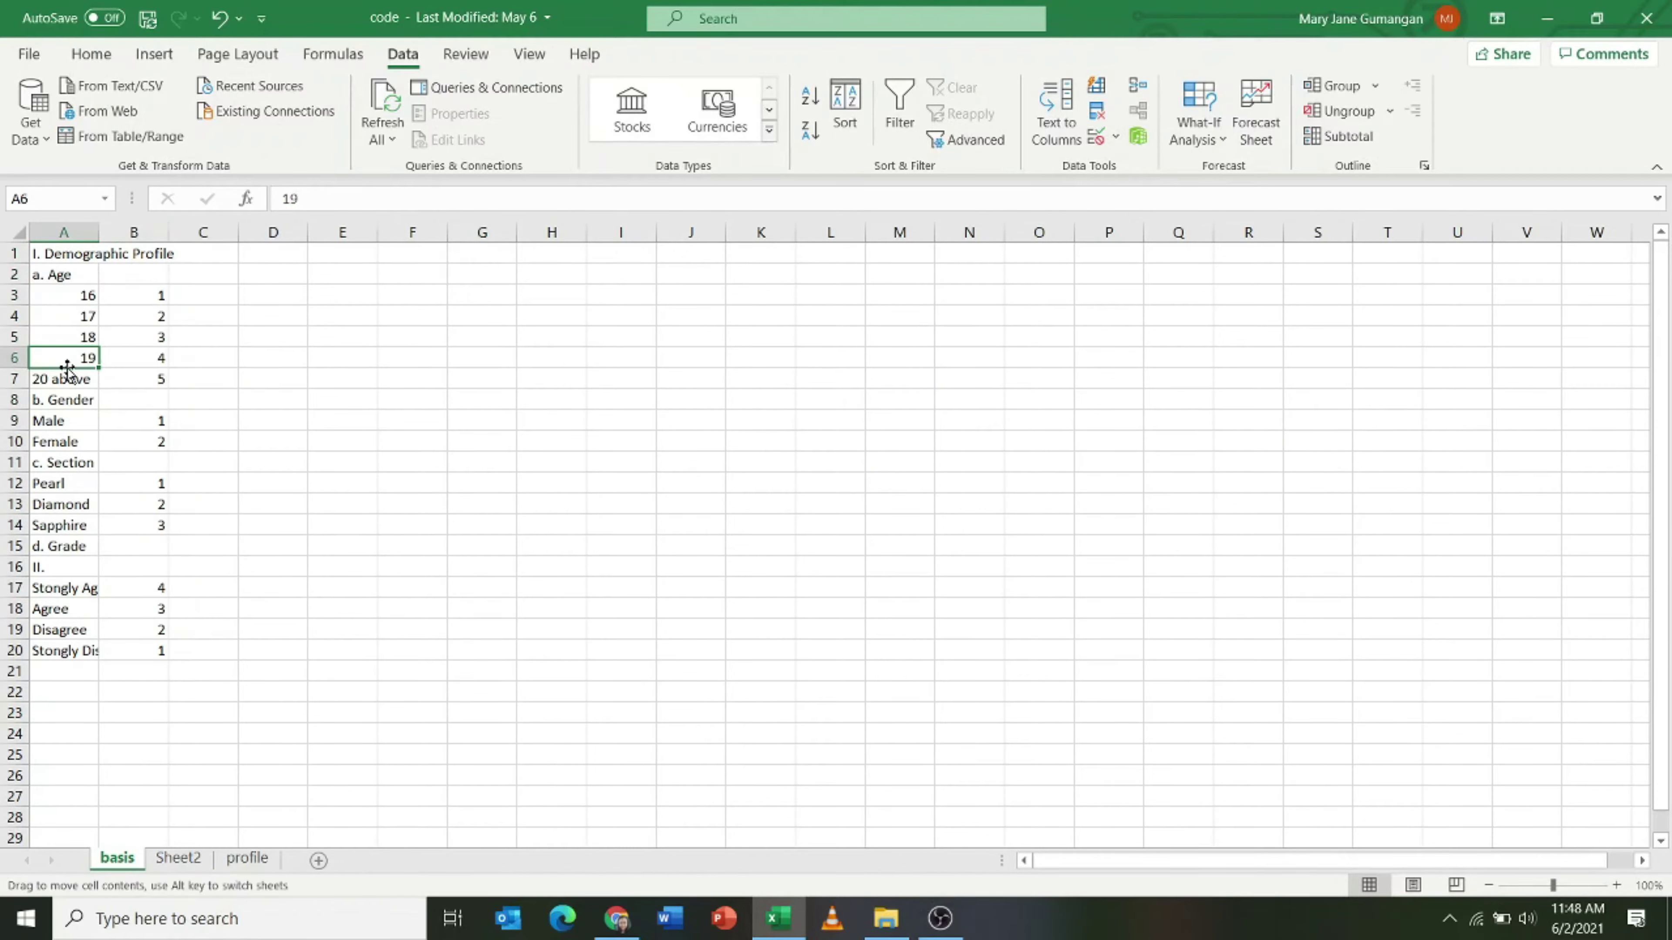
click(64, 379)
click(157, 299)
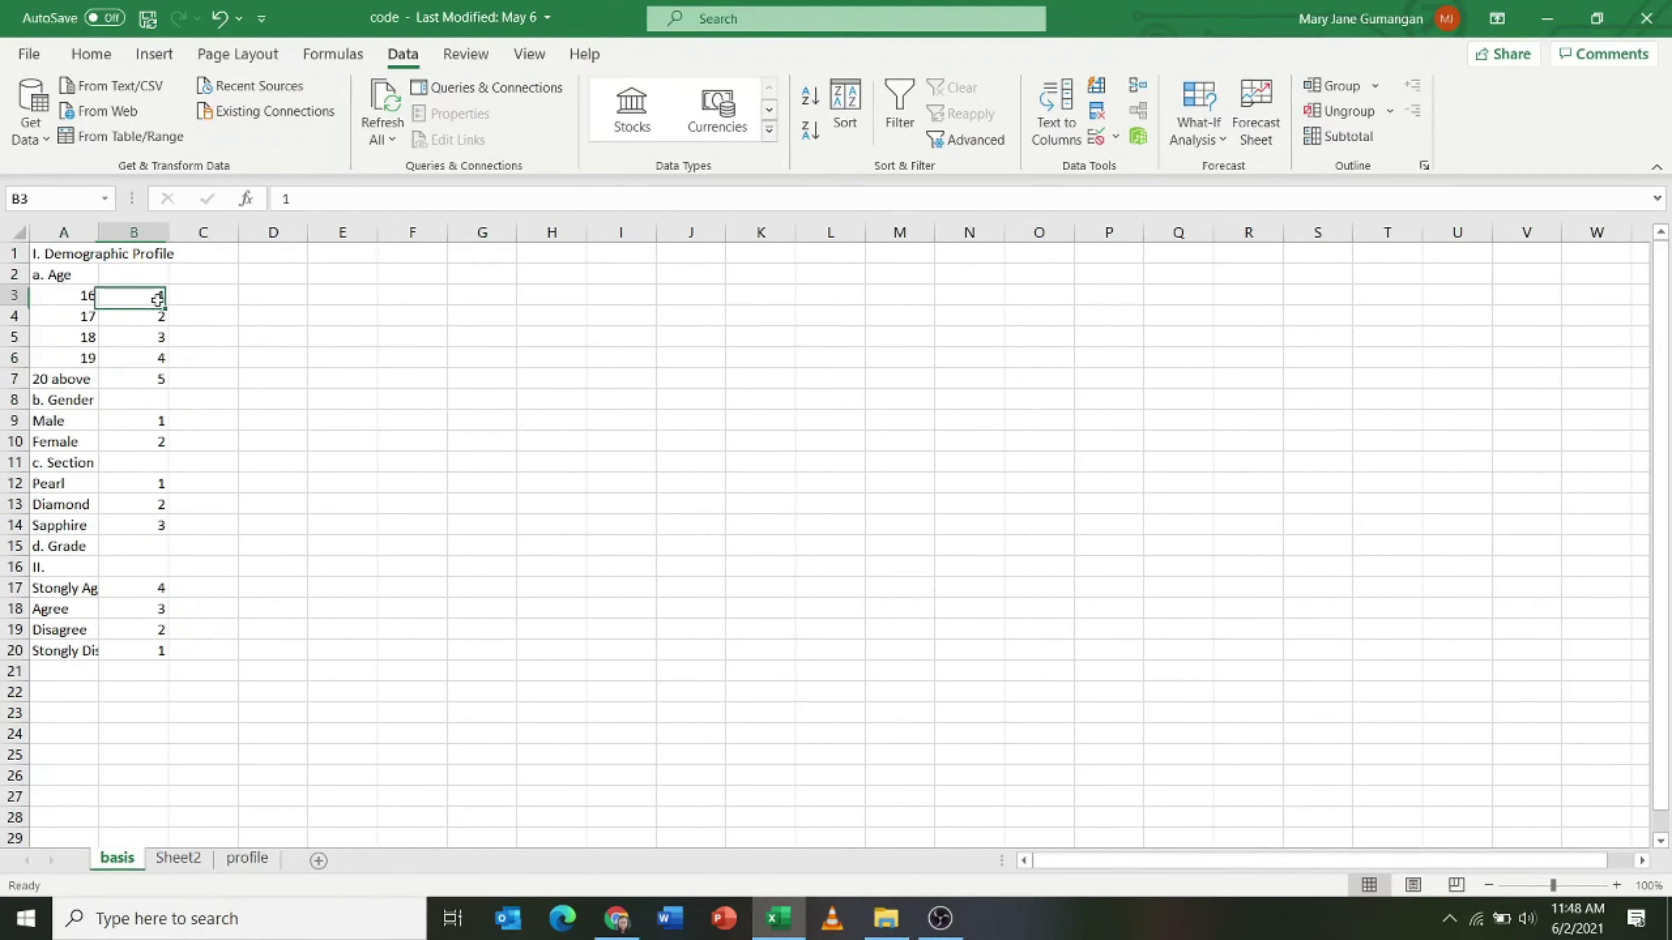
click(151, 317)
click(137, 337)
click(134, 358)
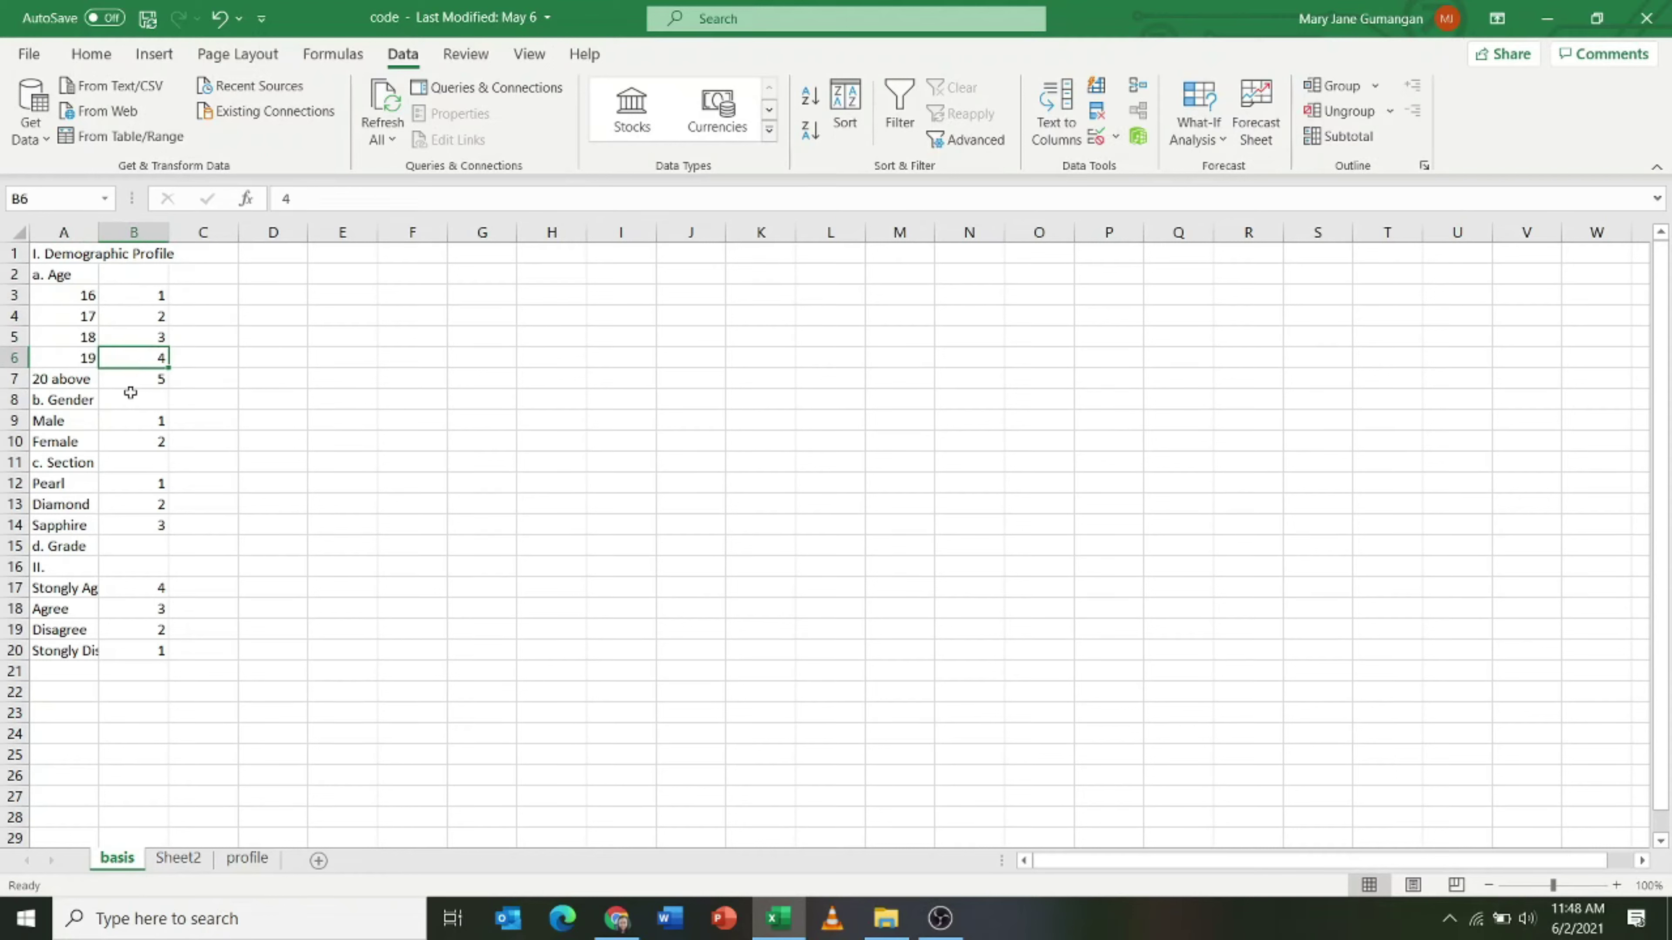
click(135, 377)
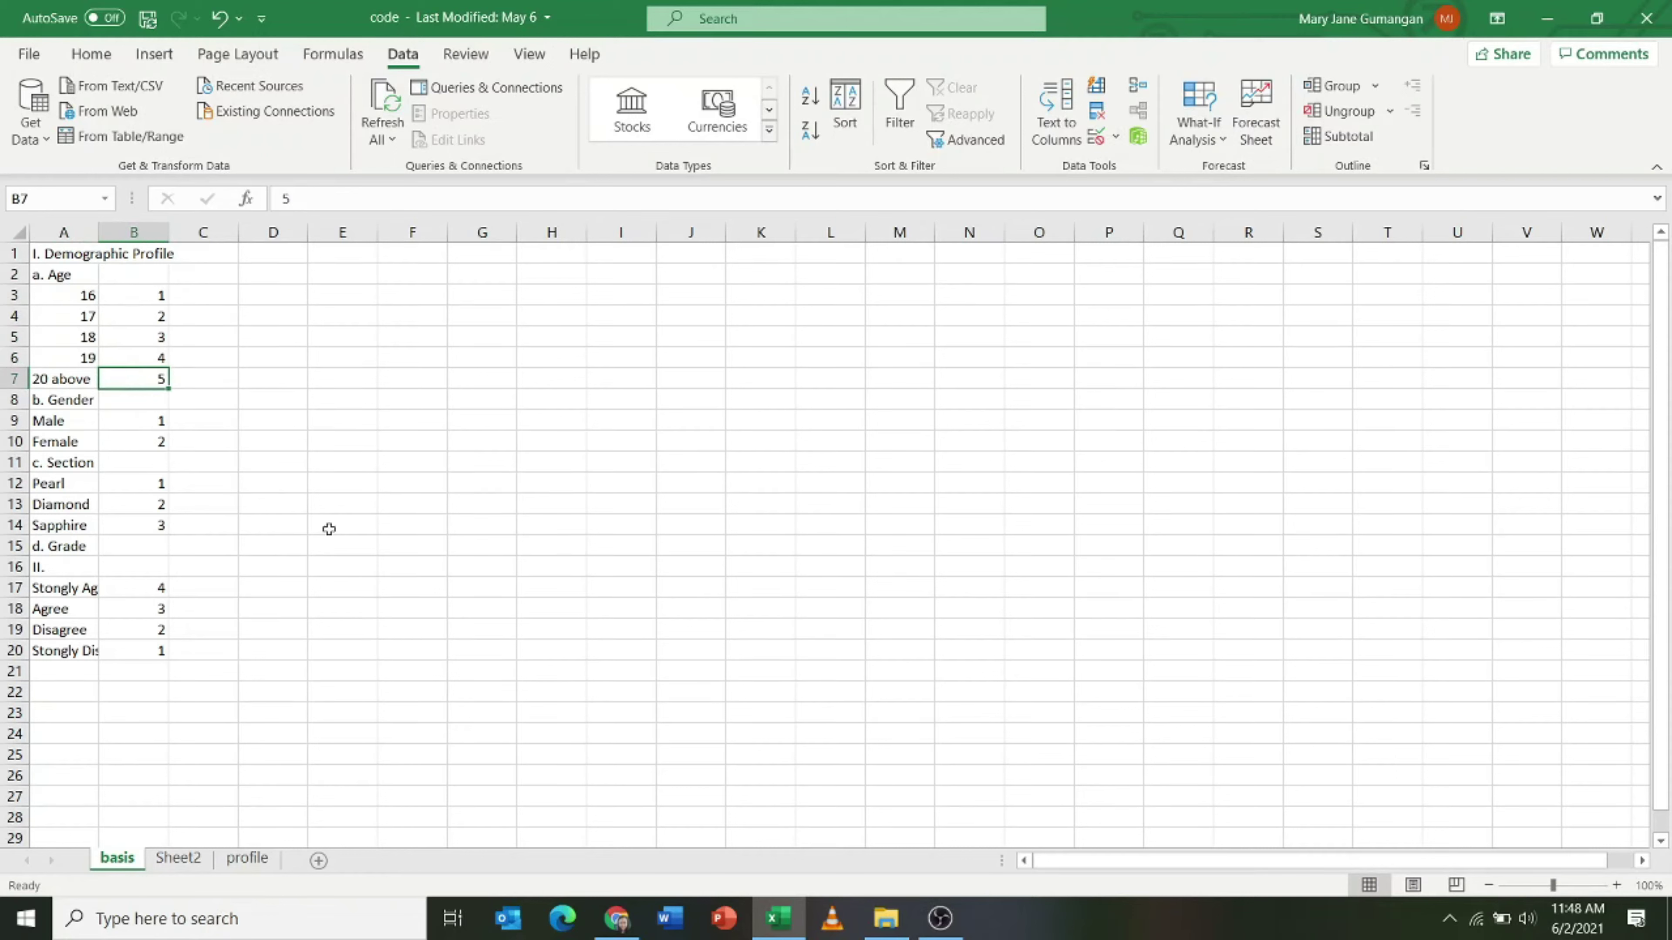
click(329, 862)
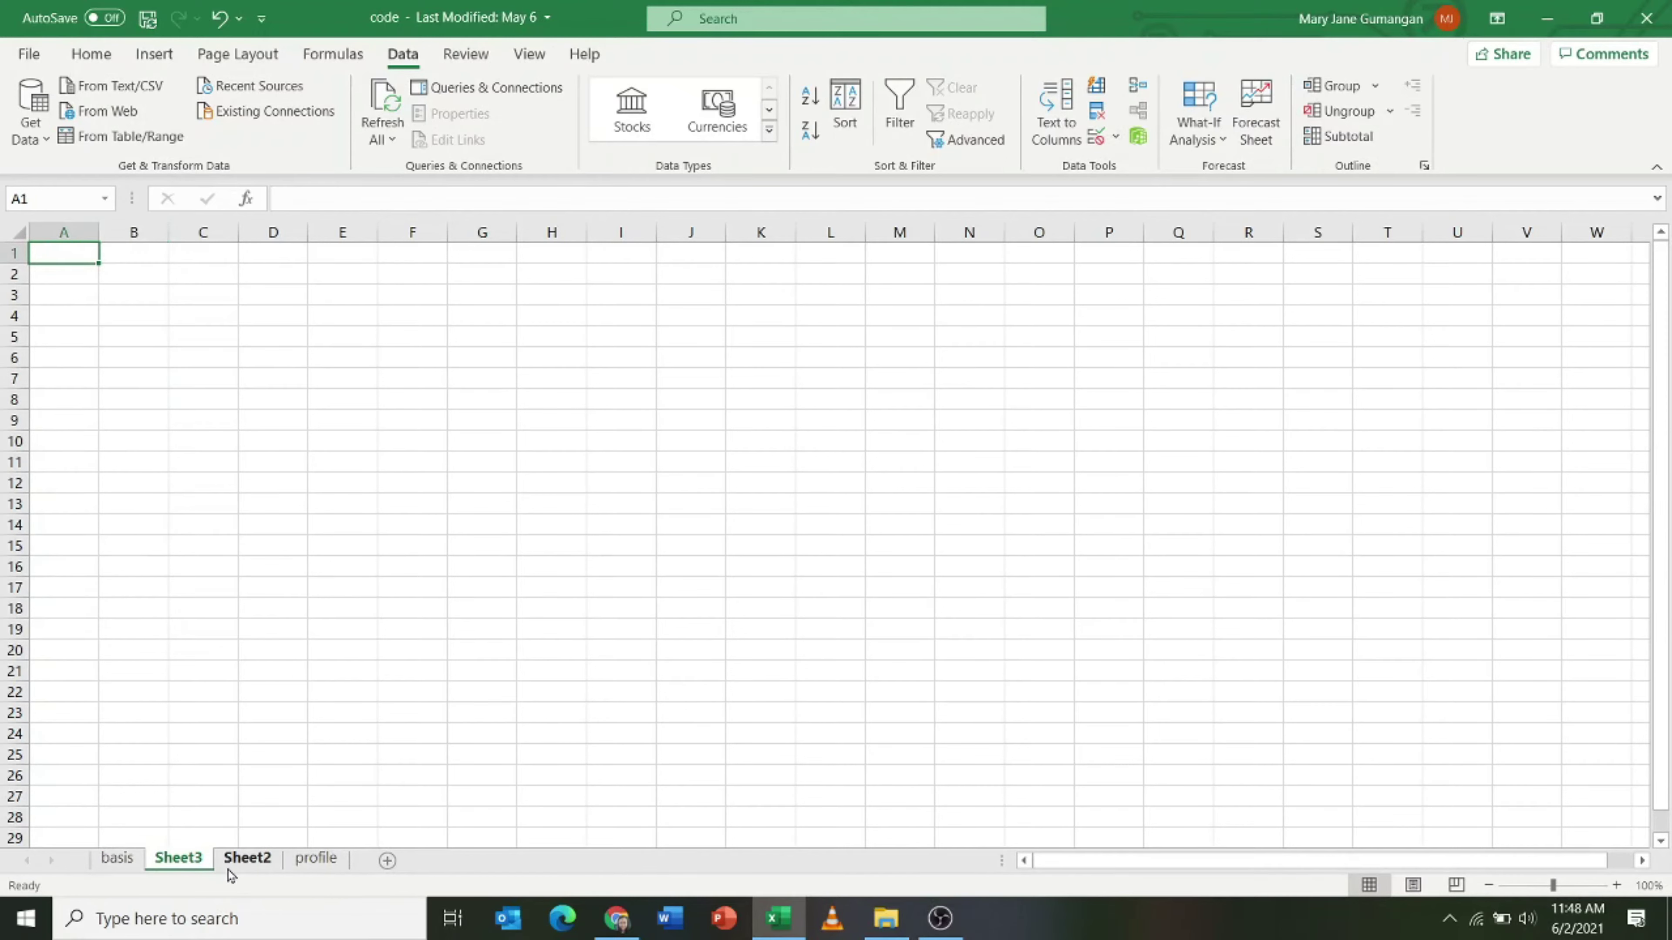
Copy the Age column B1:B12 from Sheet2 into Sheet3.
click(244, 859)
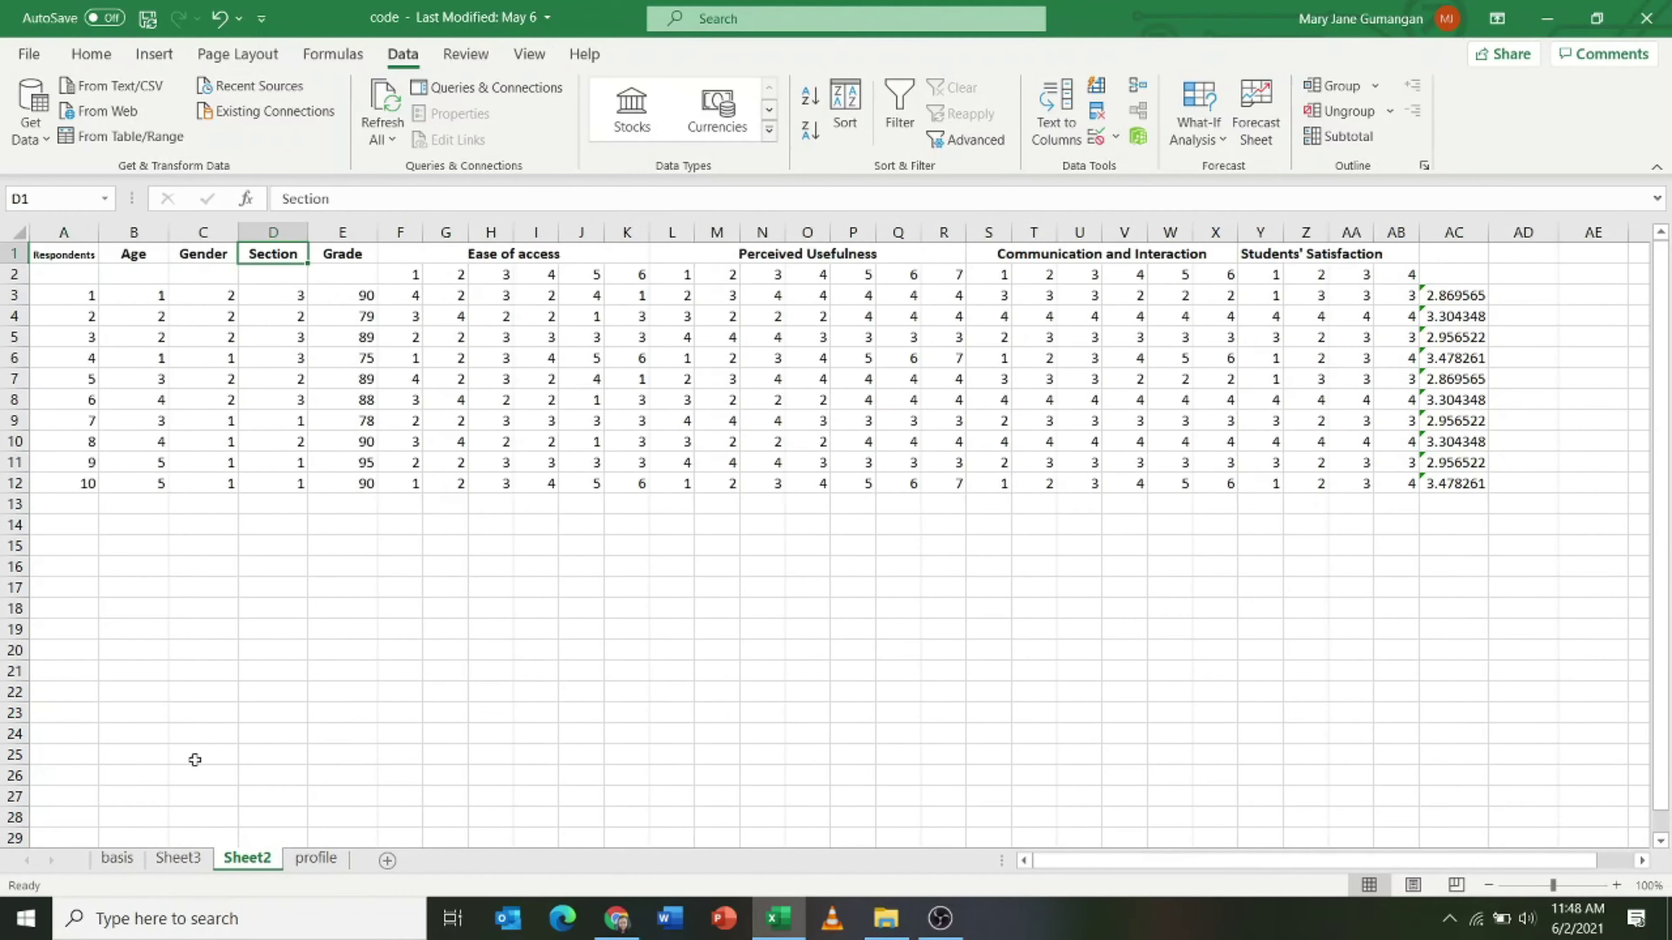
click(144, 256)
drag(143, 256, 152, 483)
key(ctrl+c)
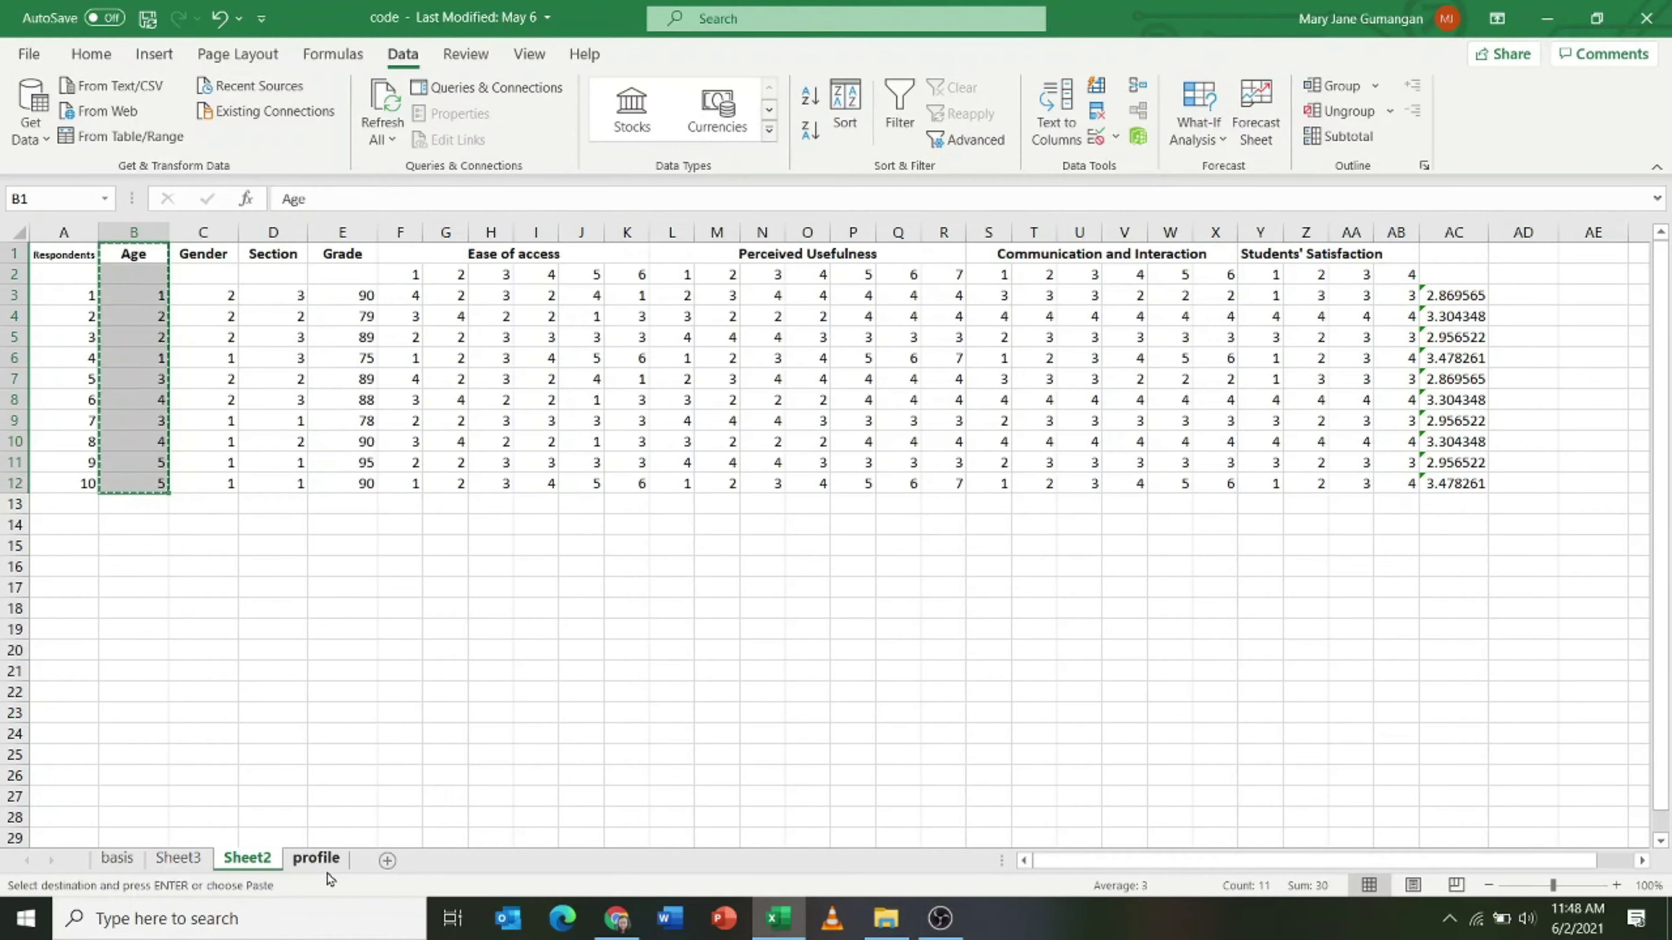
click(178, 858)
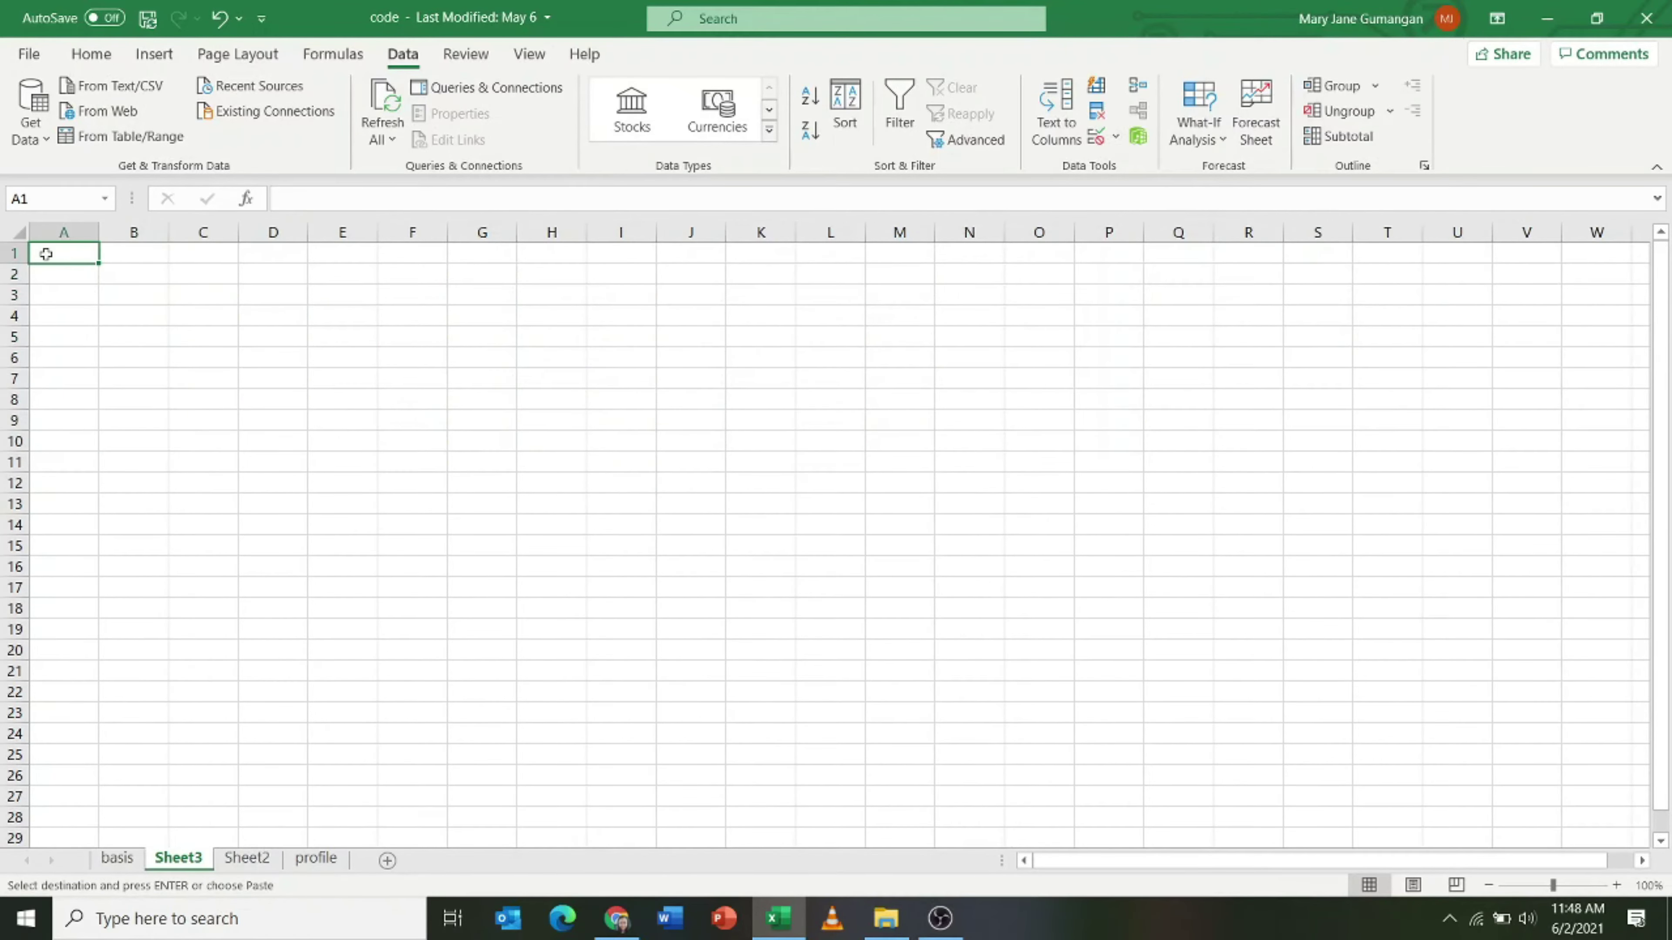
key(ctrl+v)
click(157, 295)
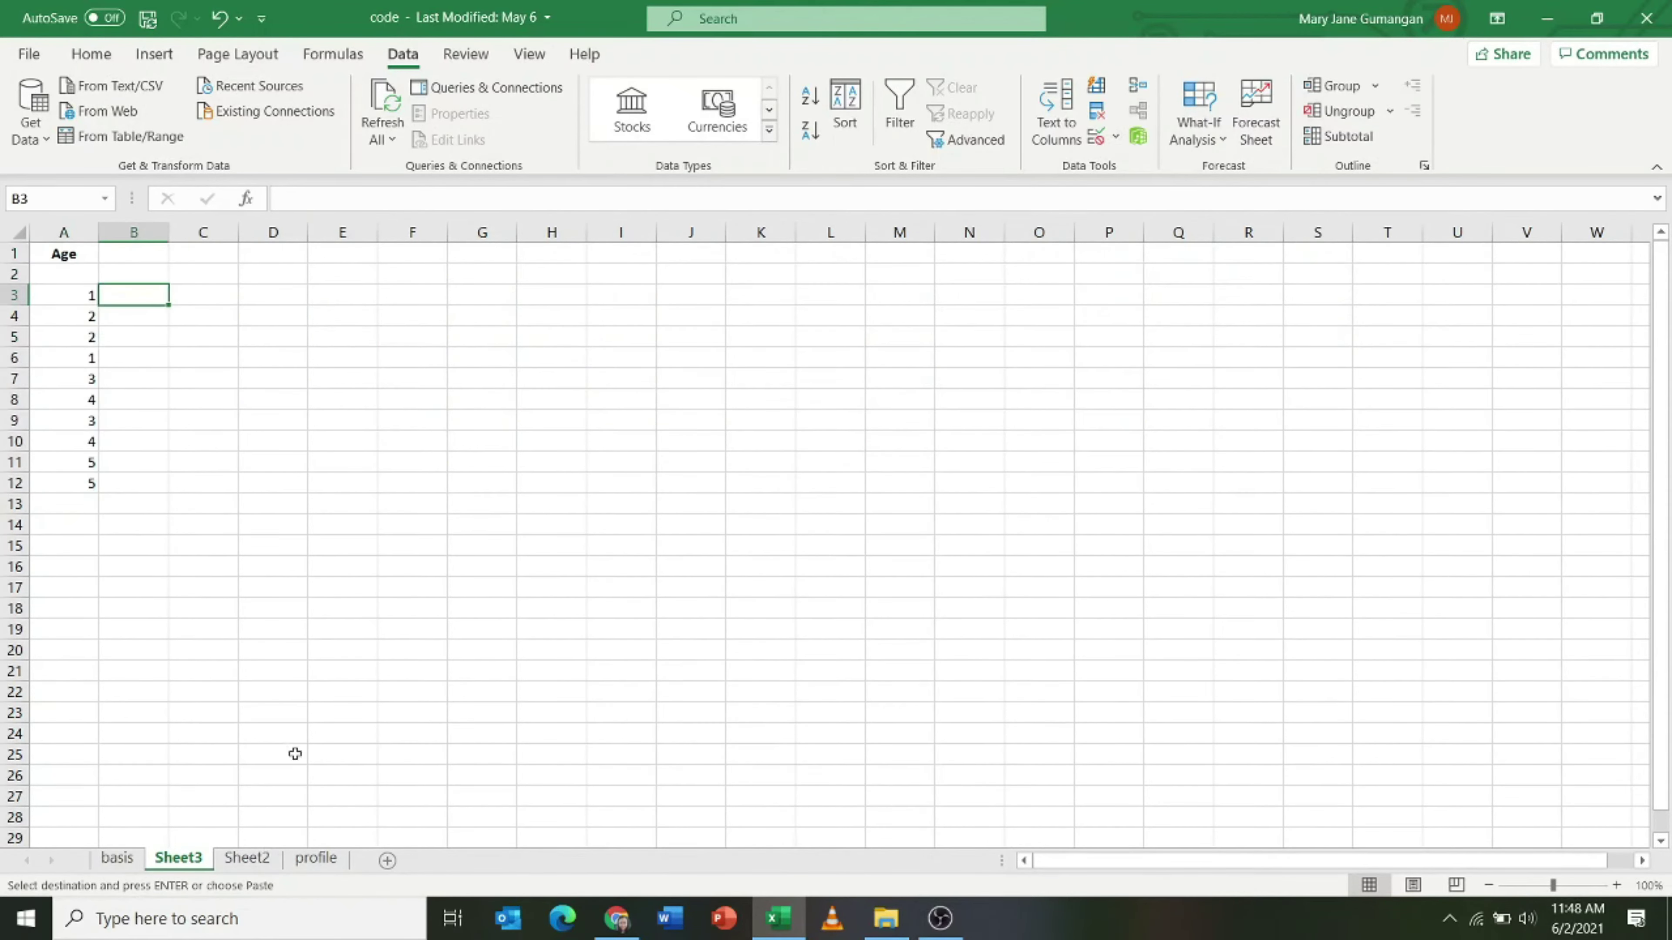
Paste the average scores AC1:AC12 as values into column B of Sheet3.
click(247, 858)
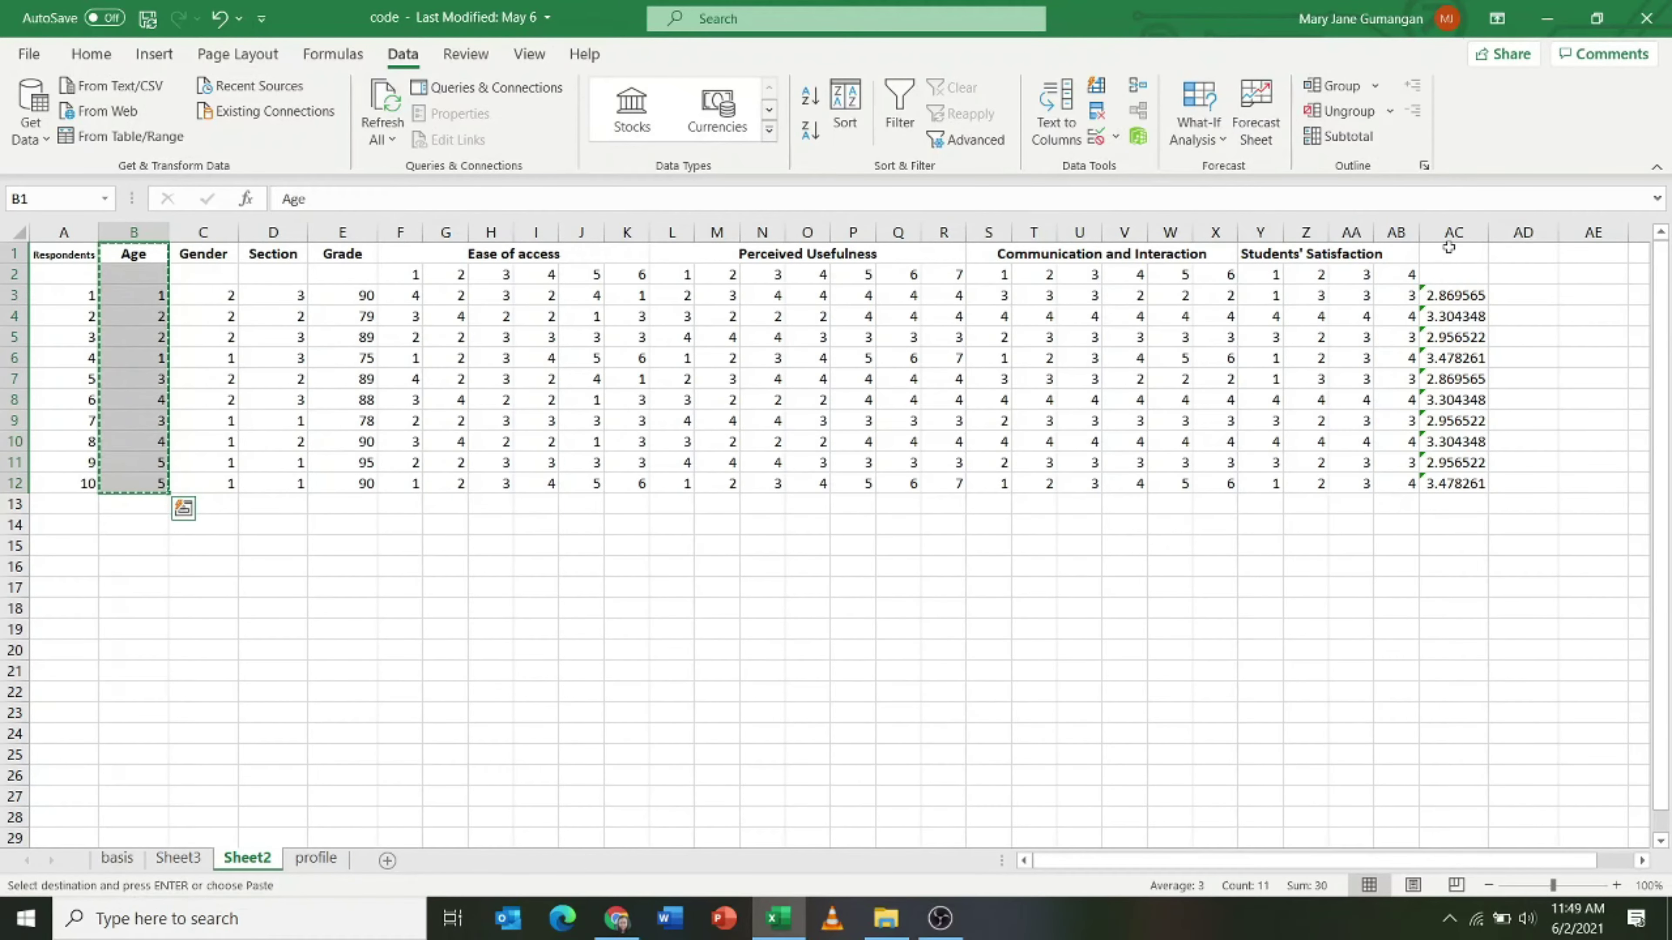
drag(1448, 253, 1478, 485)
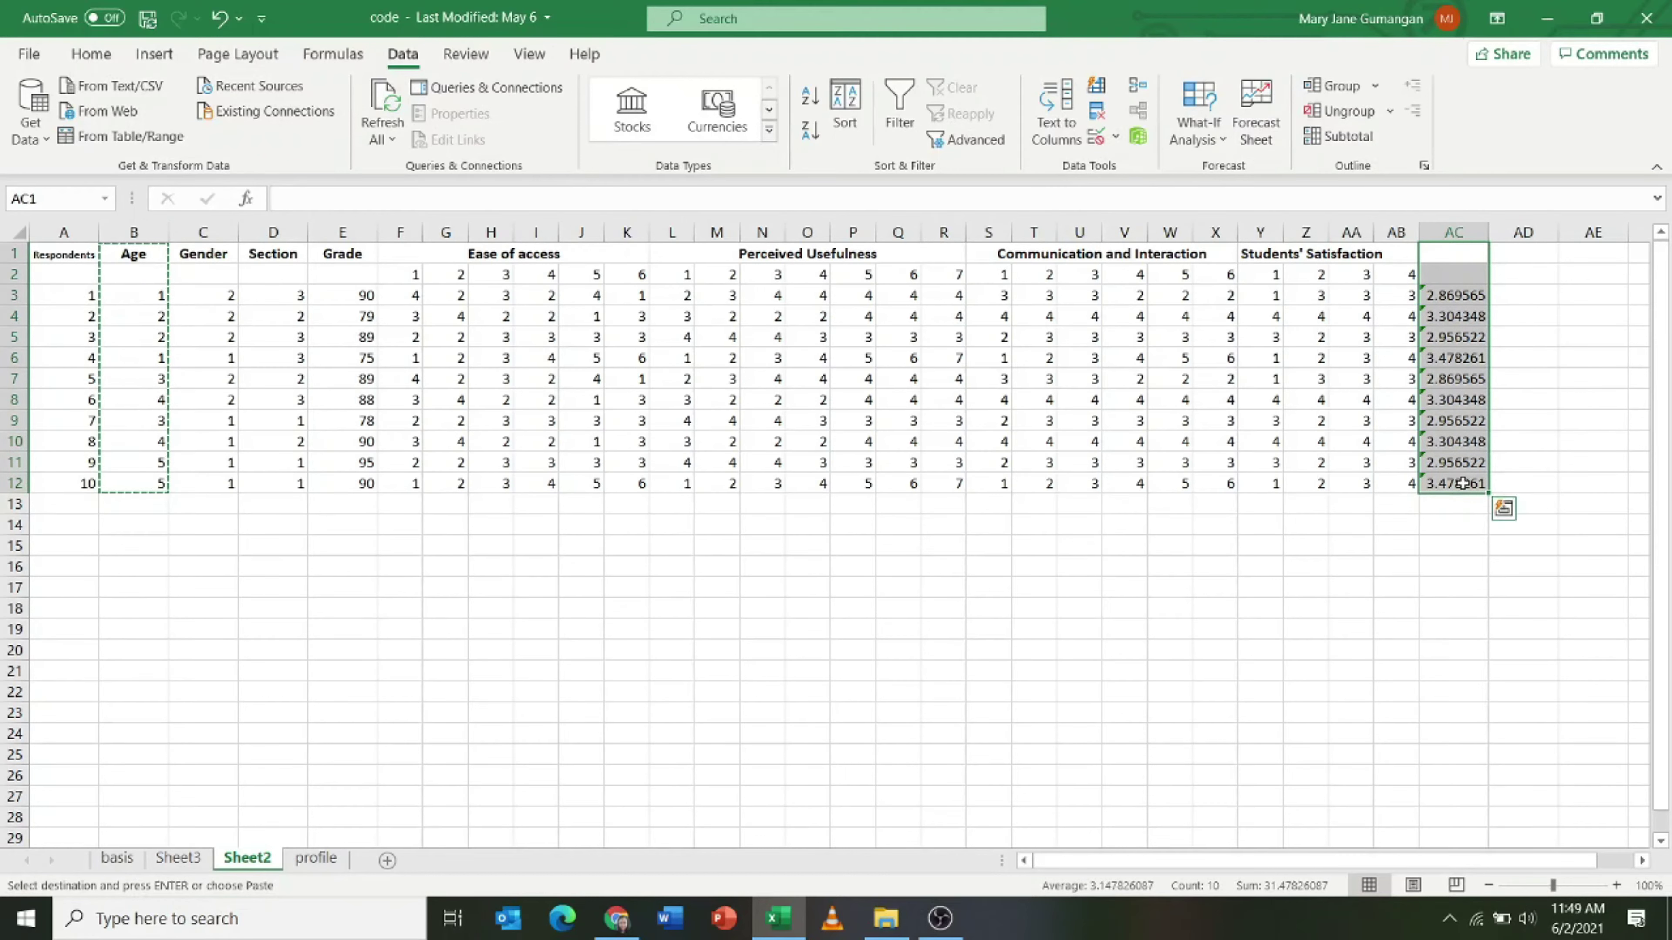
key(ctrl+c)
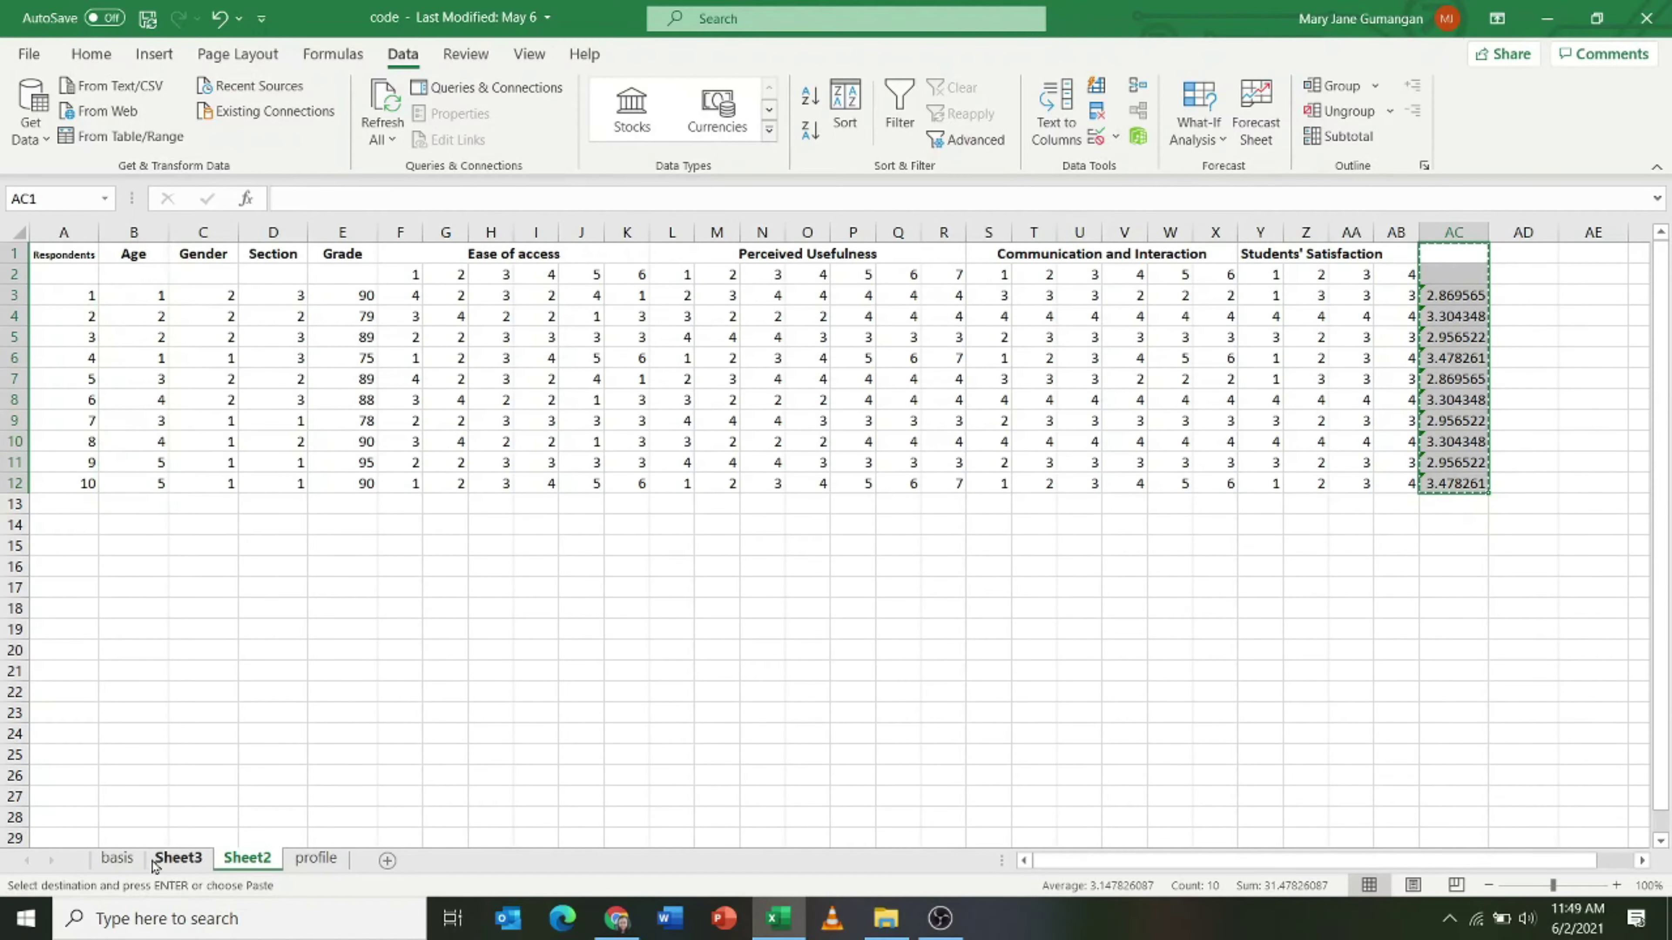
click(178, 858)
click(124, 254)
right_click(124, 256)
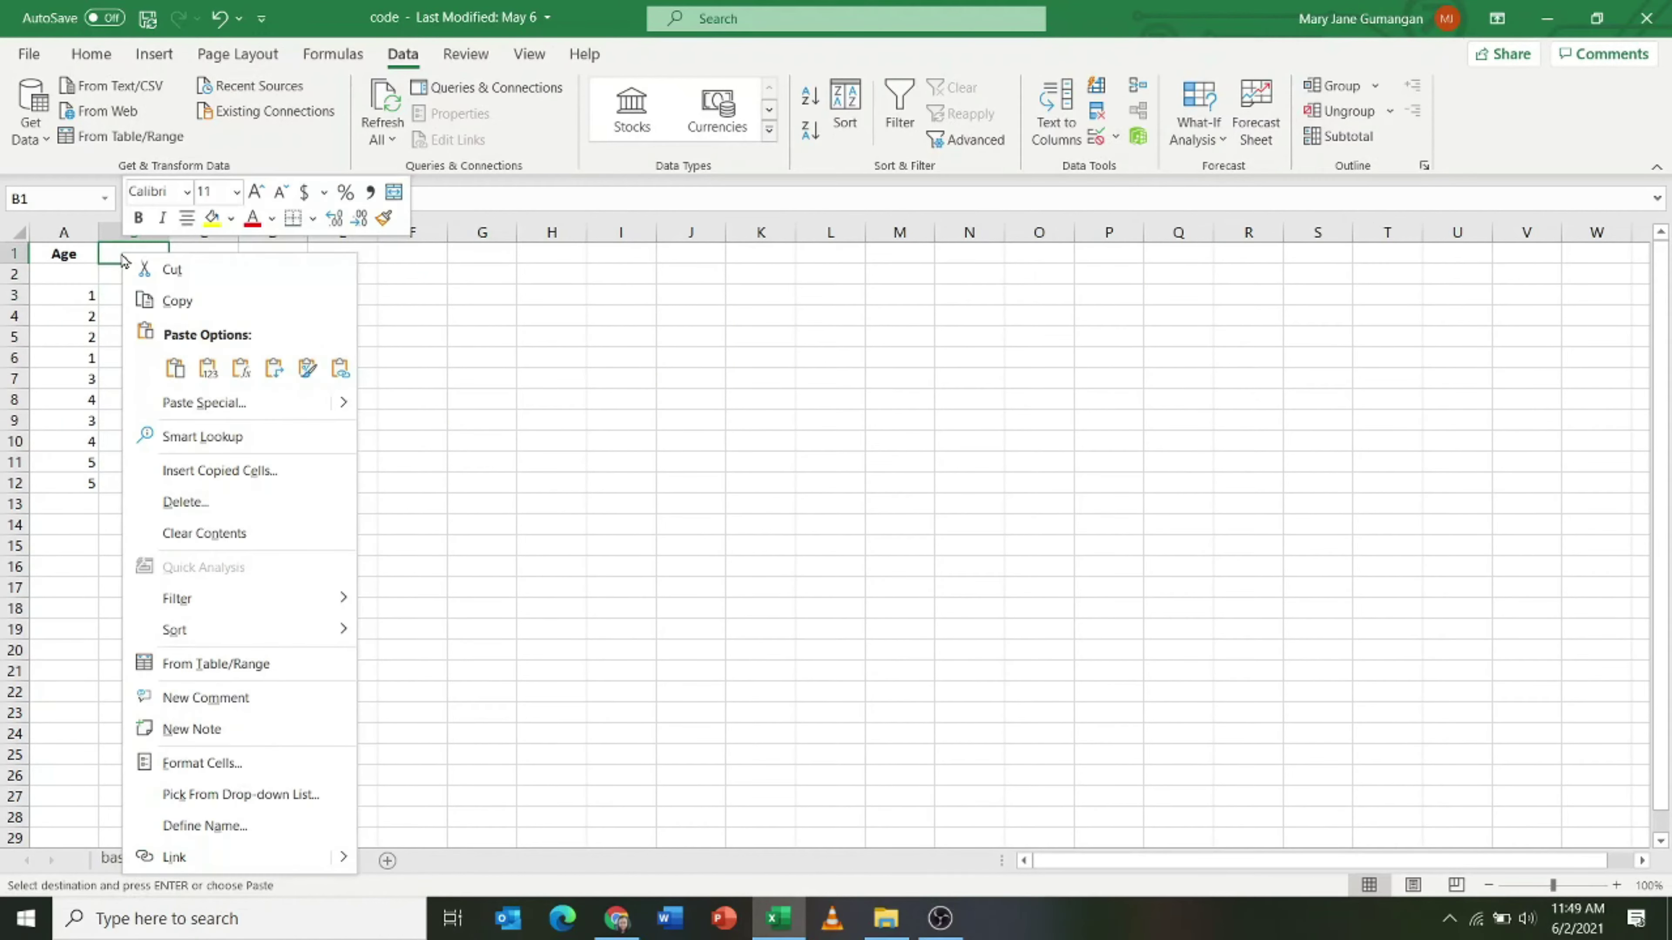
click(208, 370)
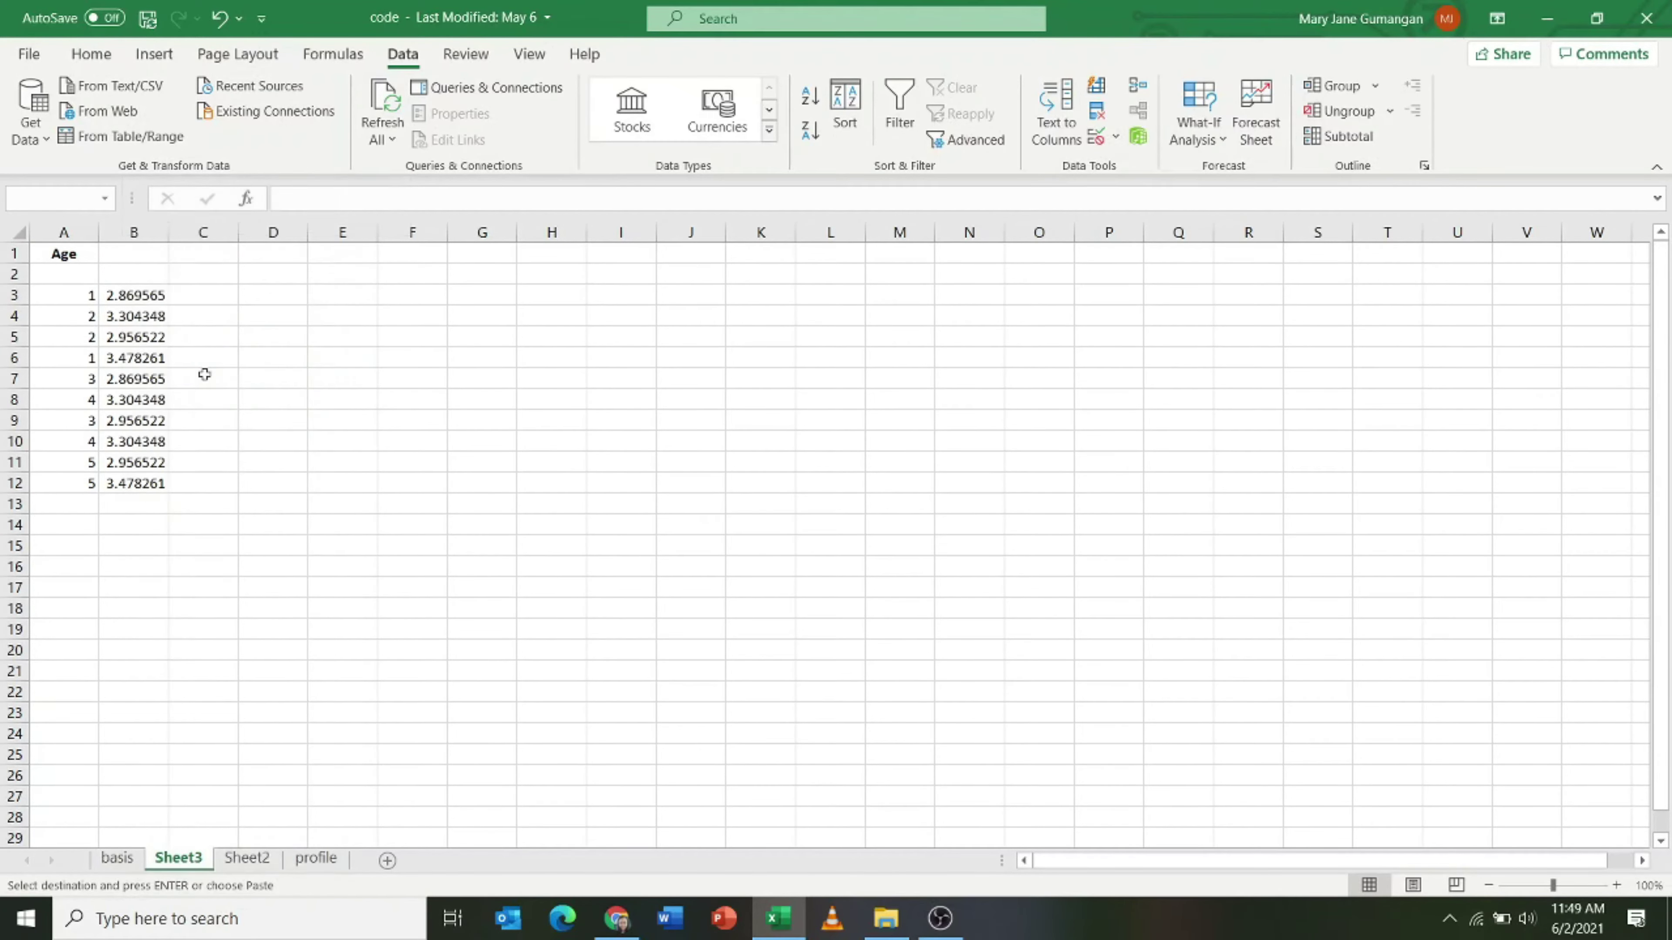
click(188, 379)
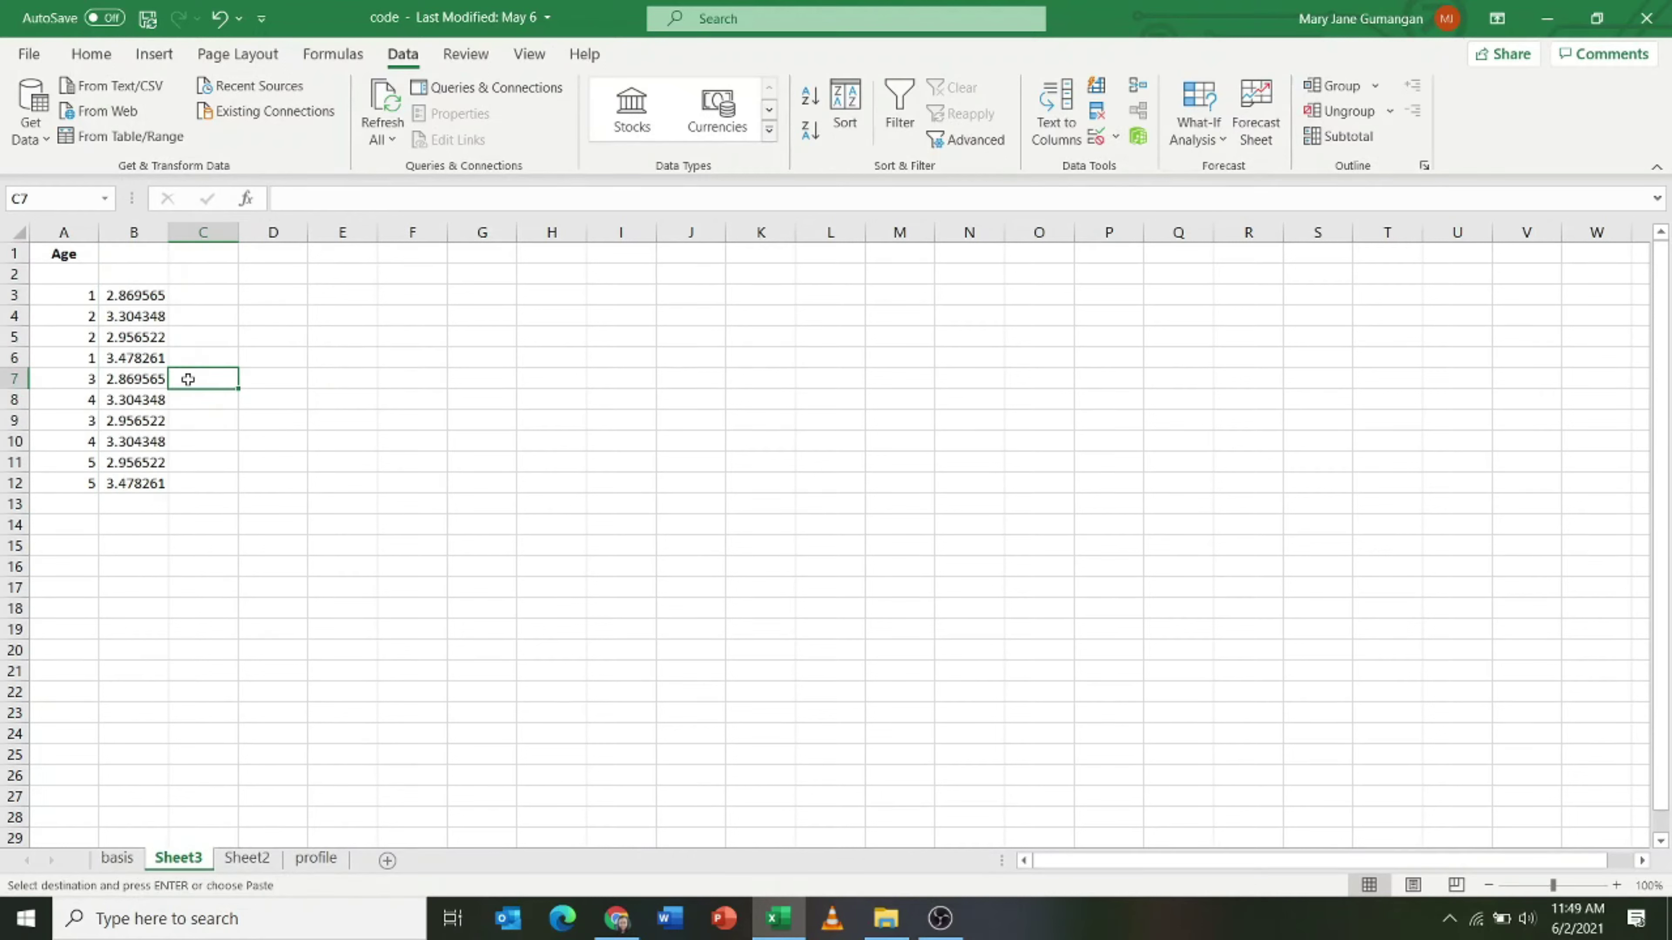
click(61, 296)
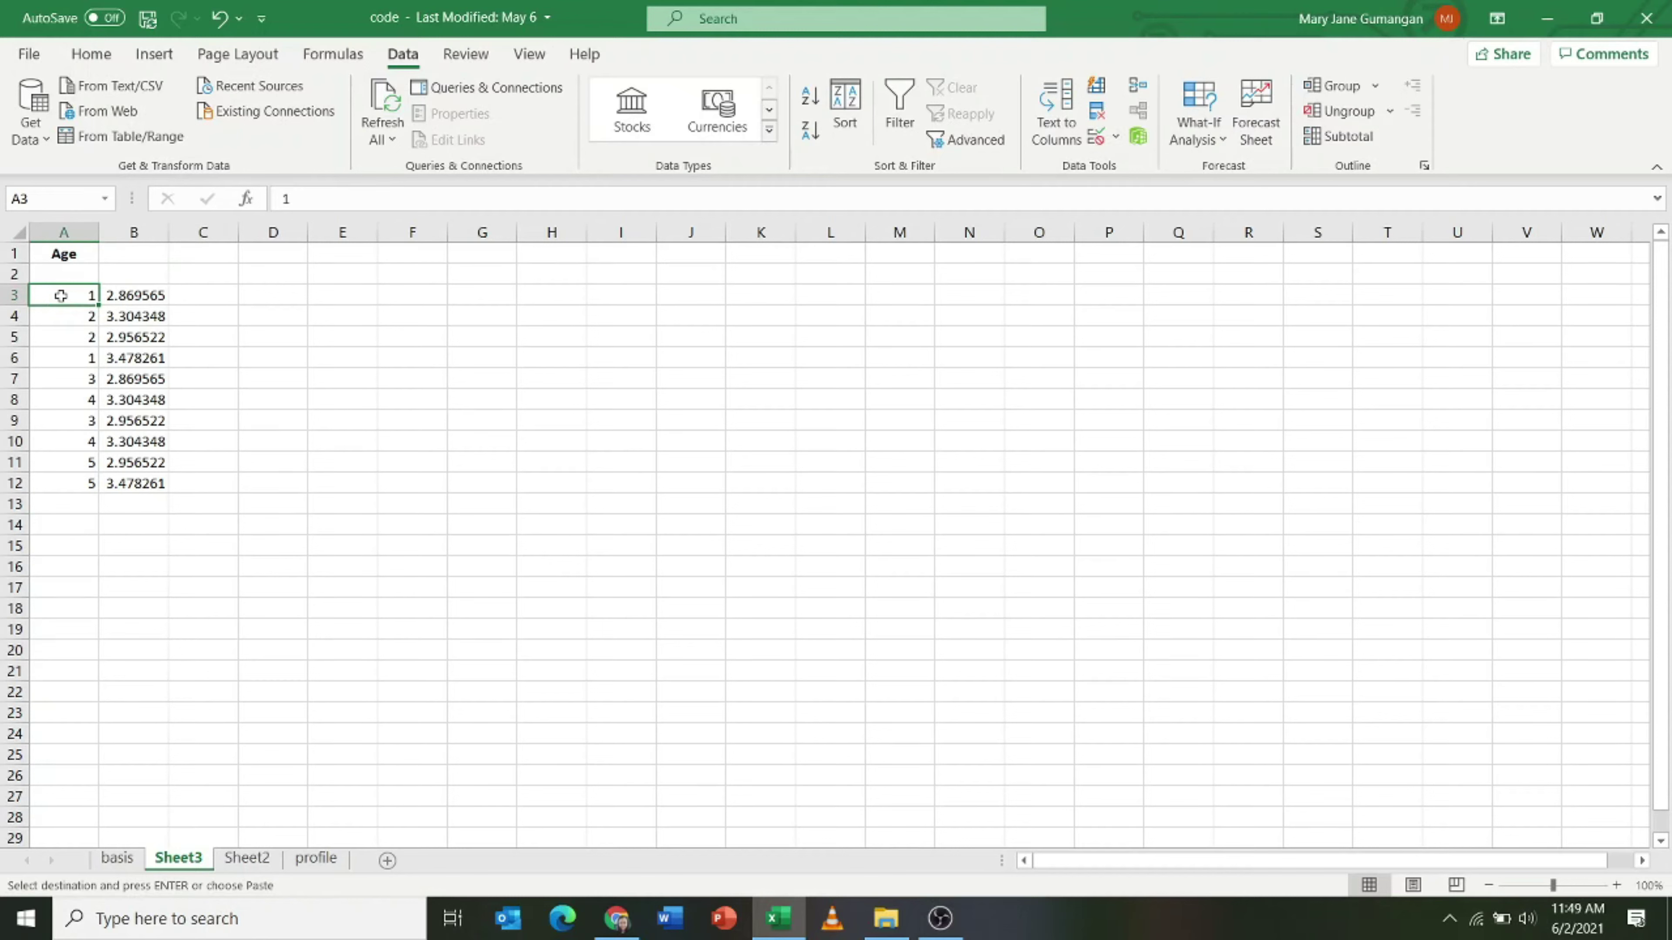
click(117, 857)
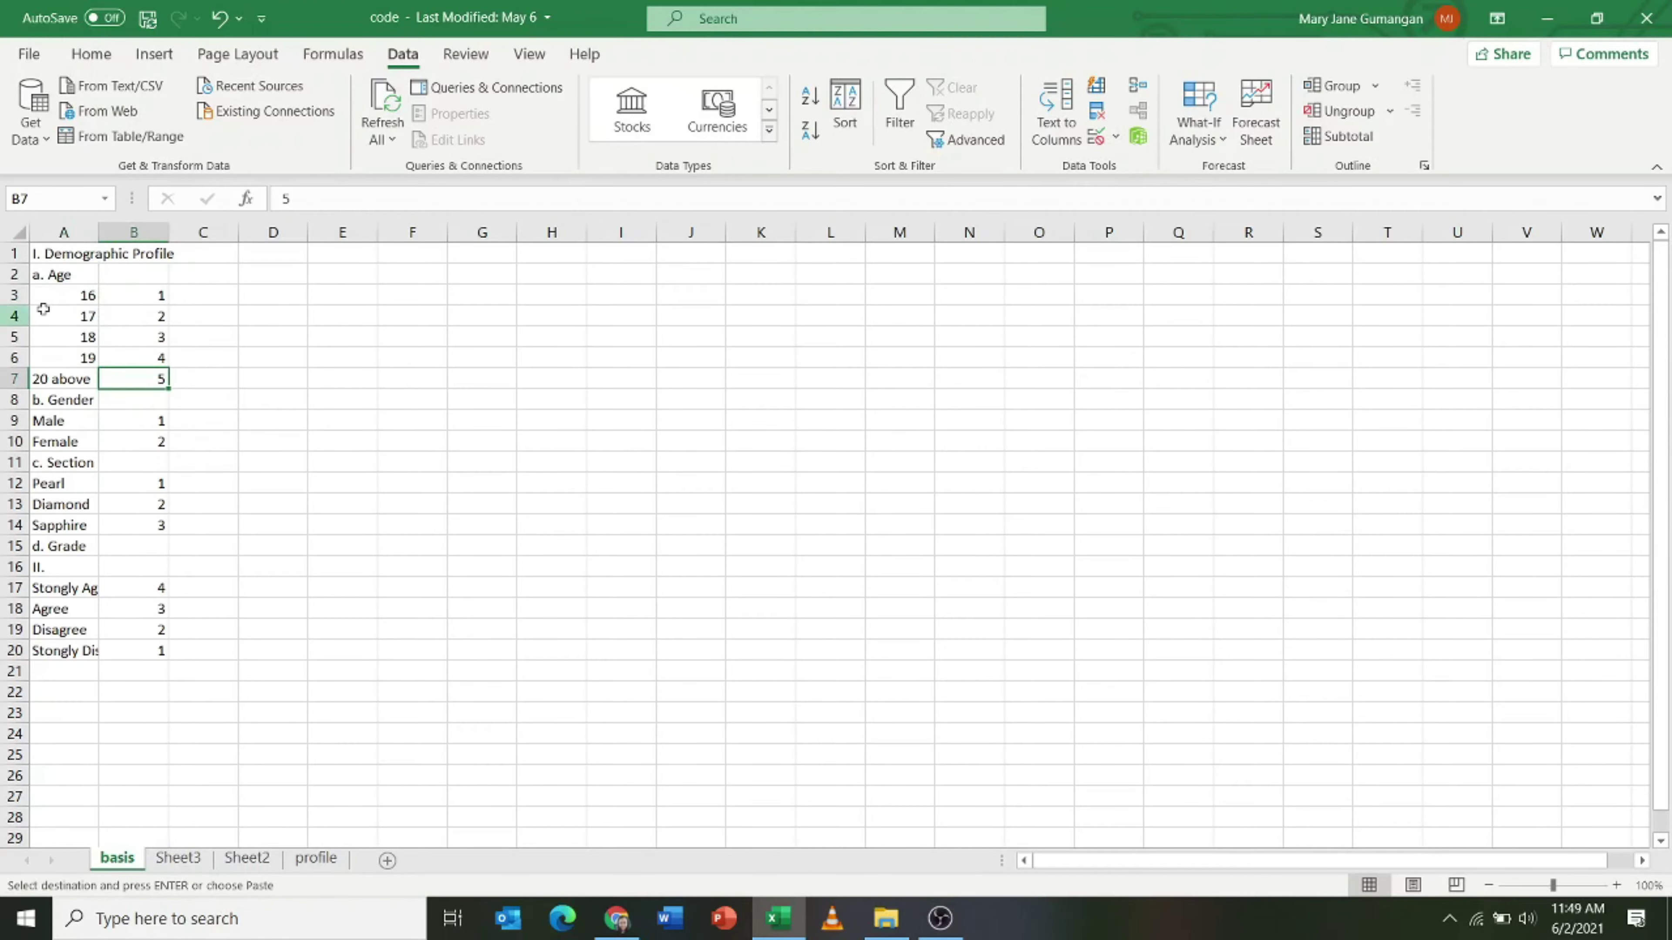
click(159, 297)
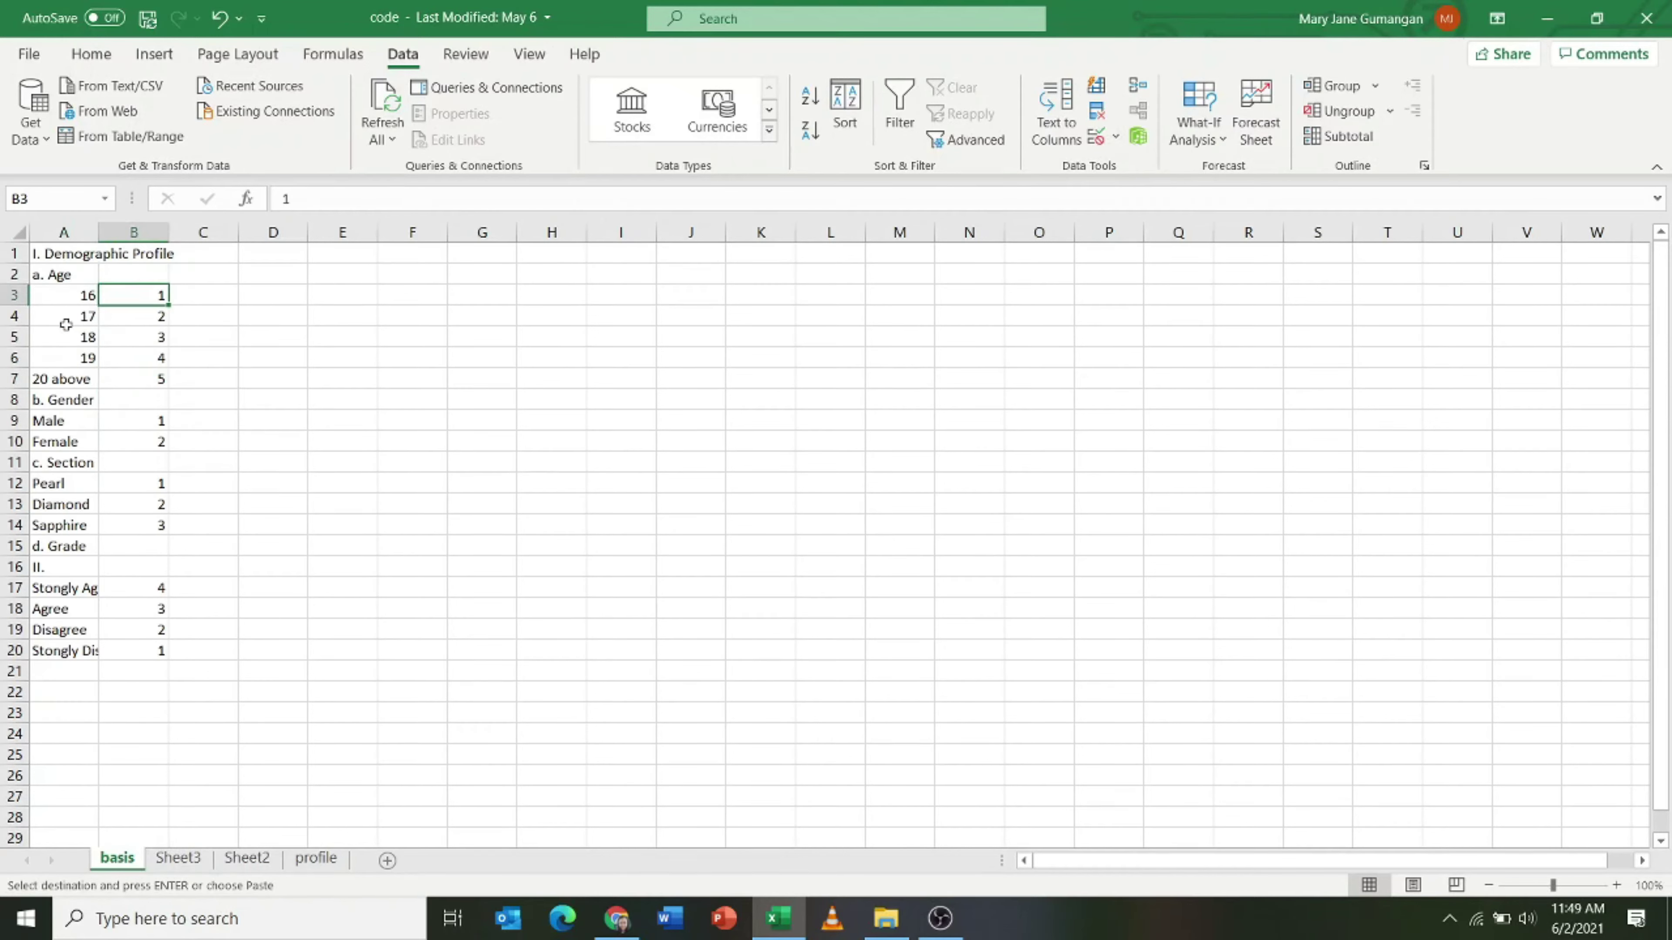
click(66, 323)
click(146, 361)
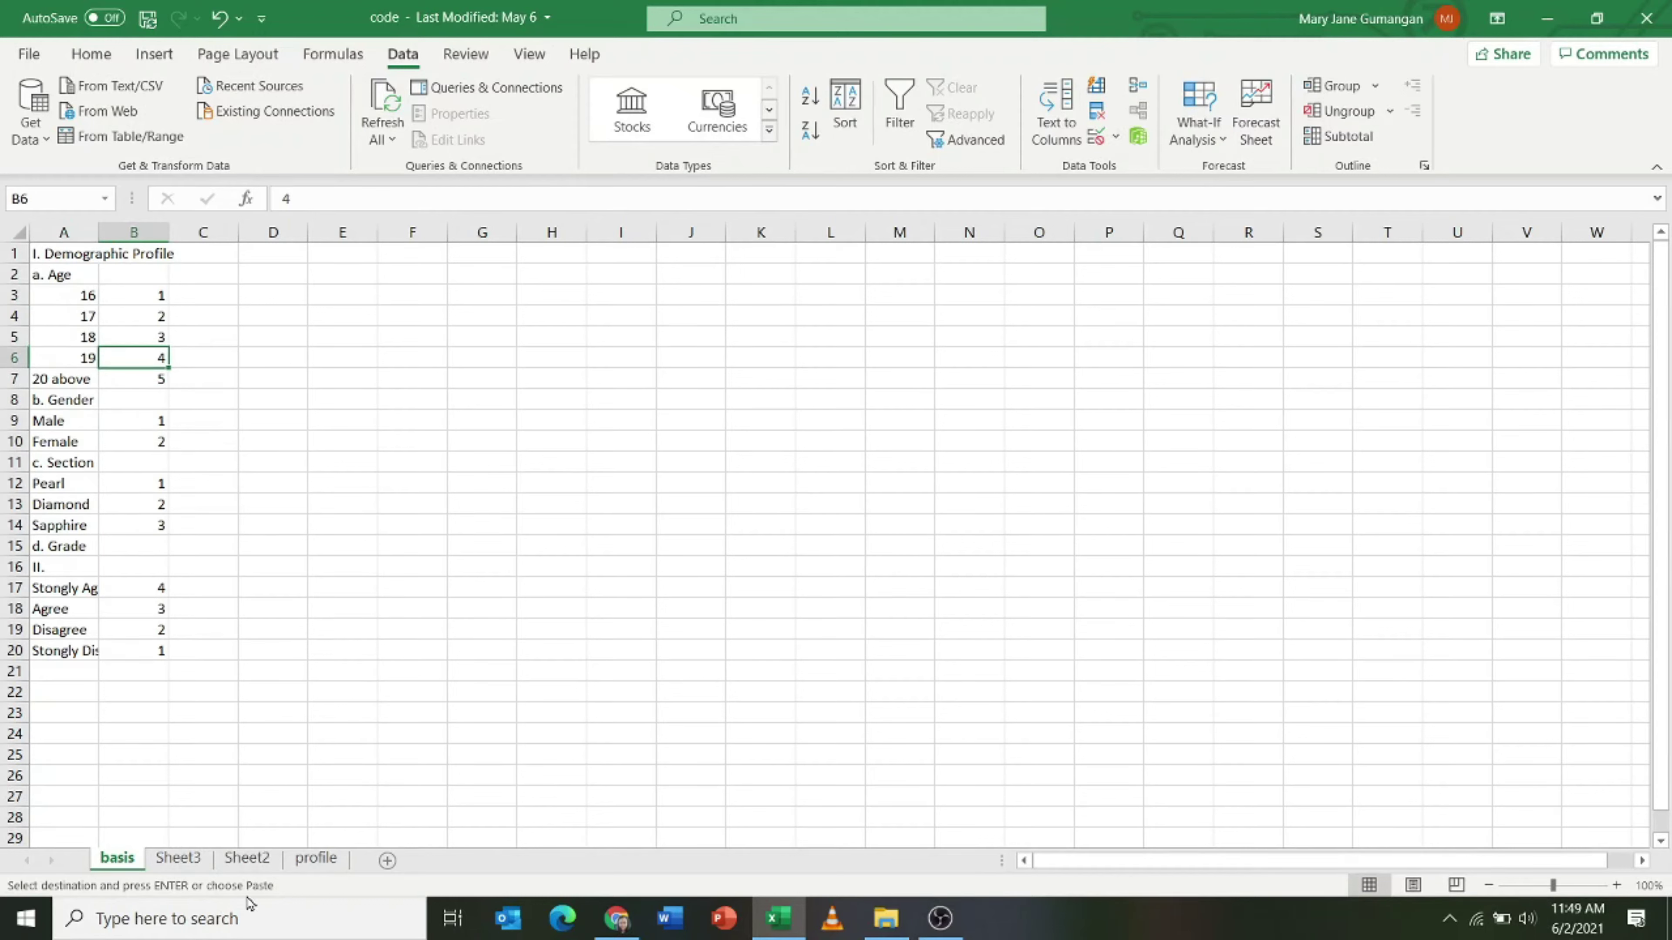
click(176, 859)
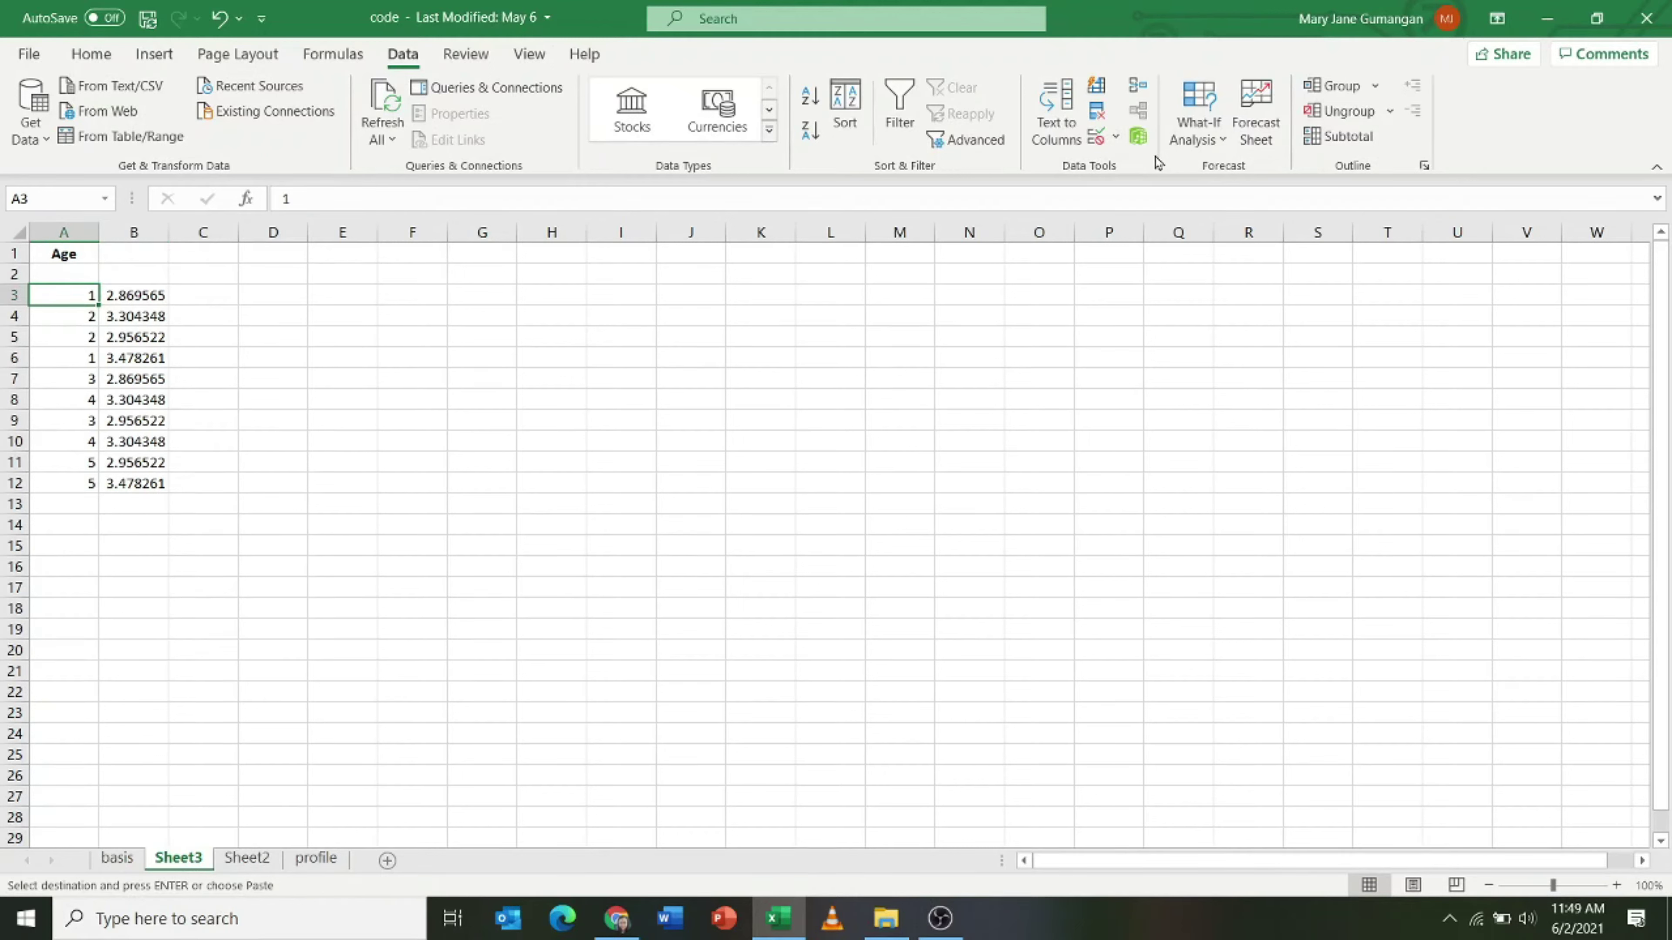
Sort A3:A12 by age code smallest to largest, expanding the selection to keep scores alongside.
click(91, 54)
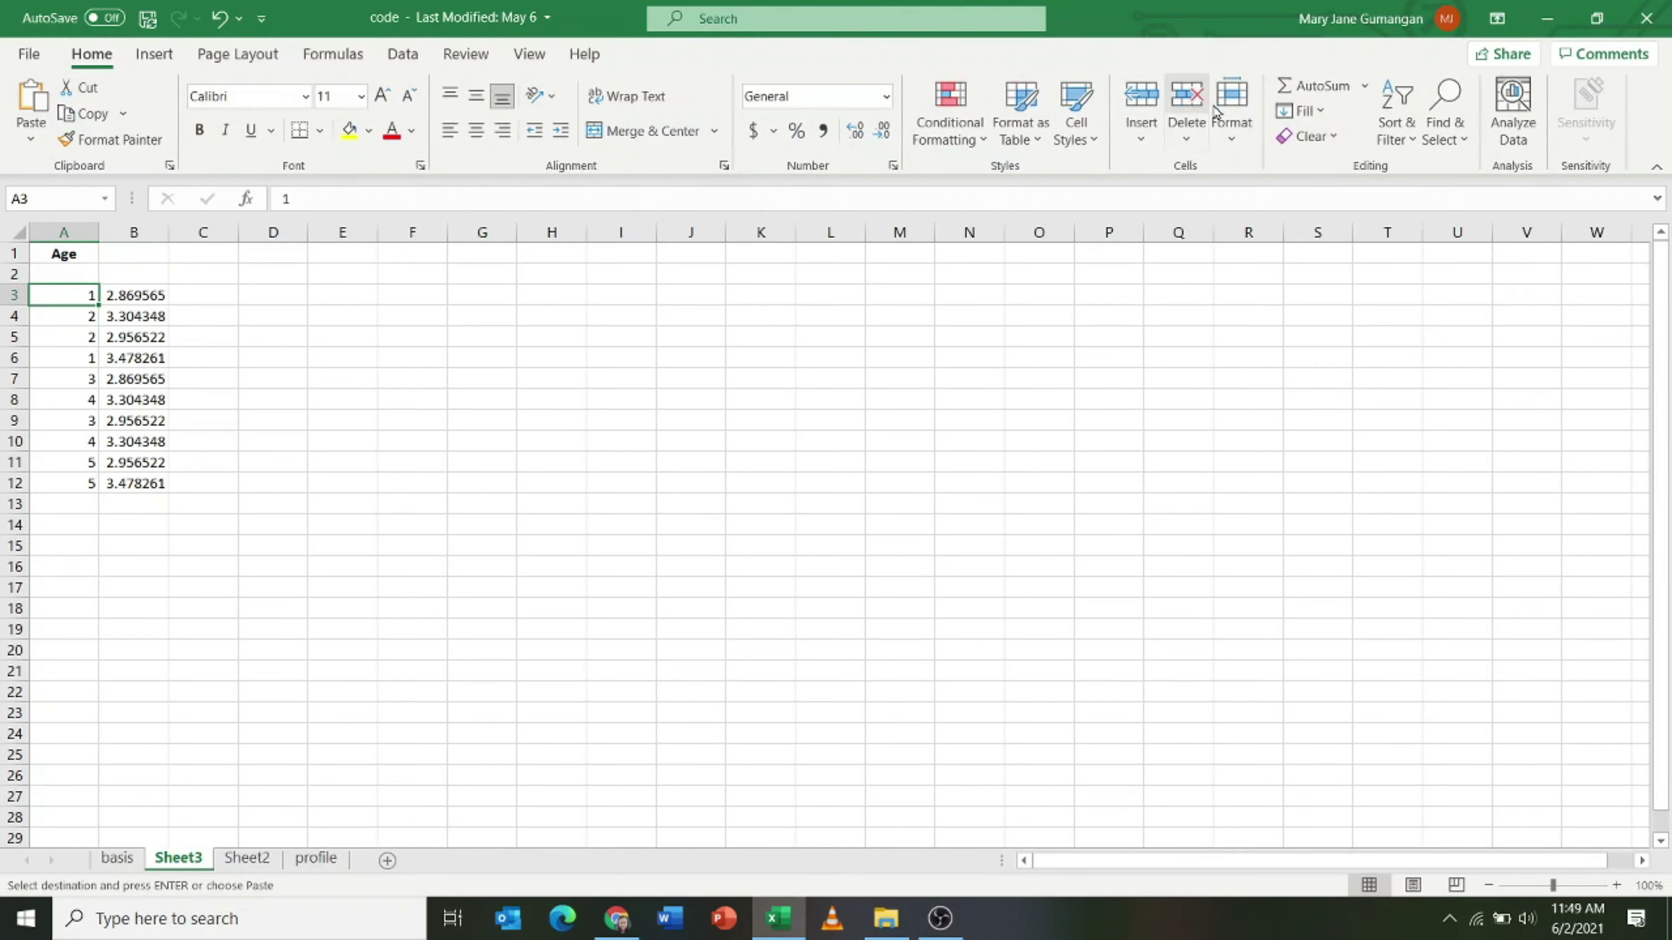
click(1391, 126)
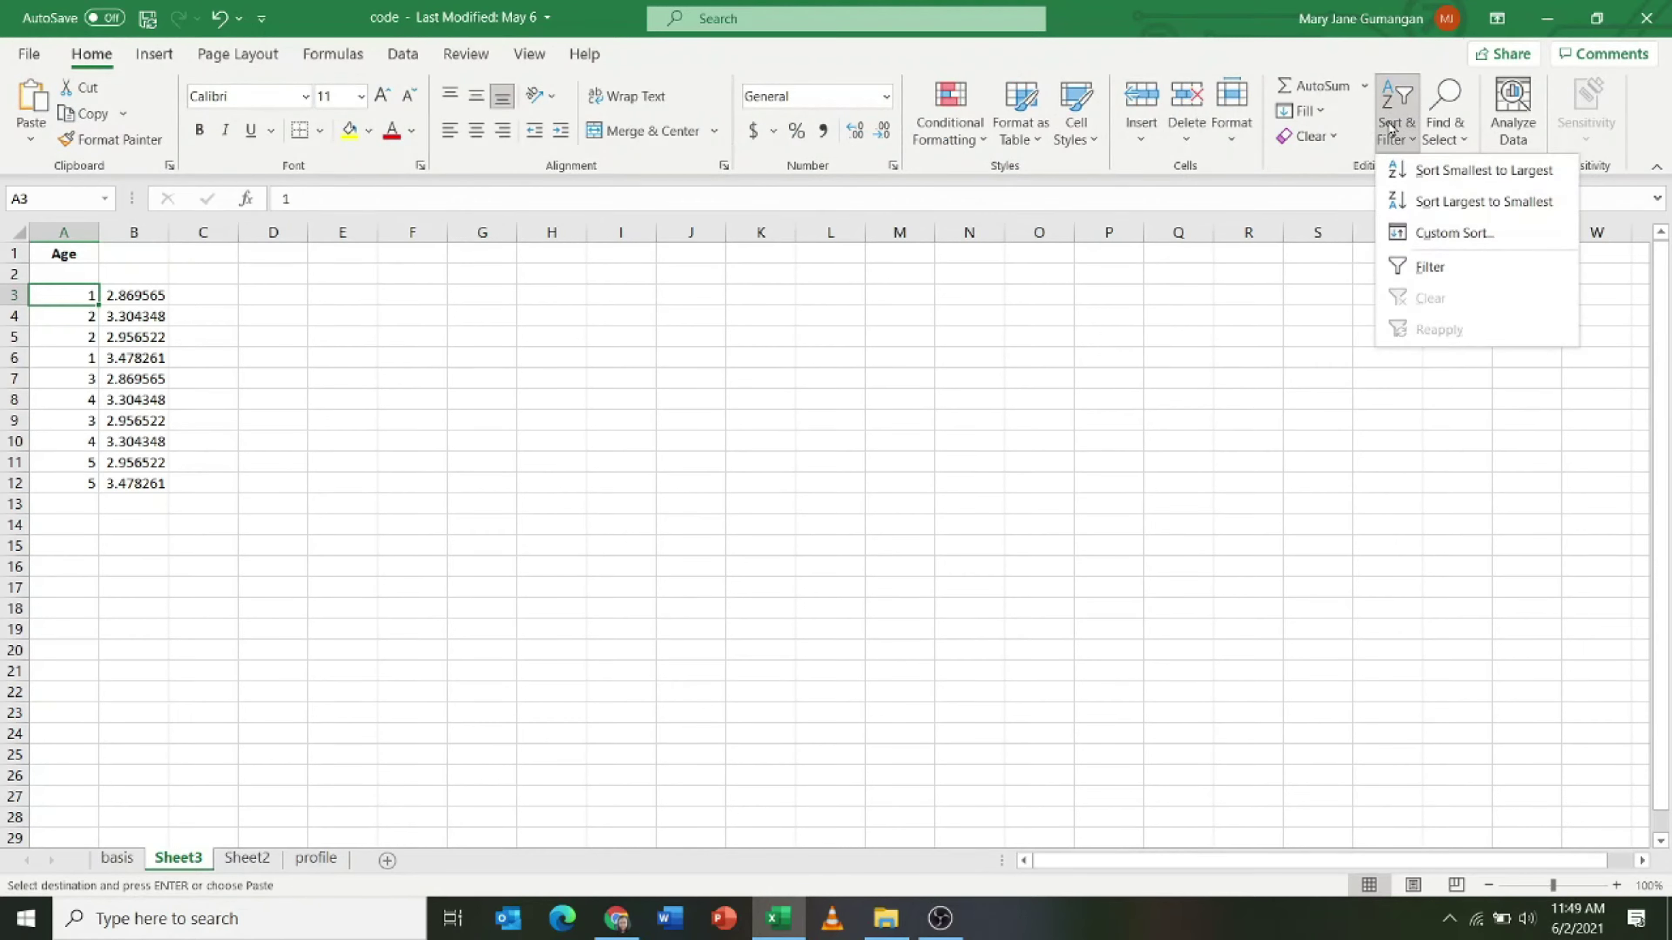
click(1392, 126)
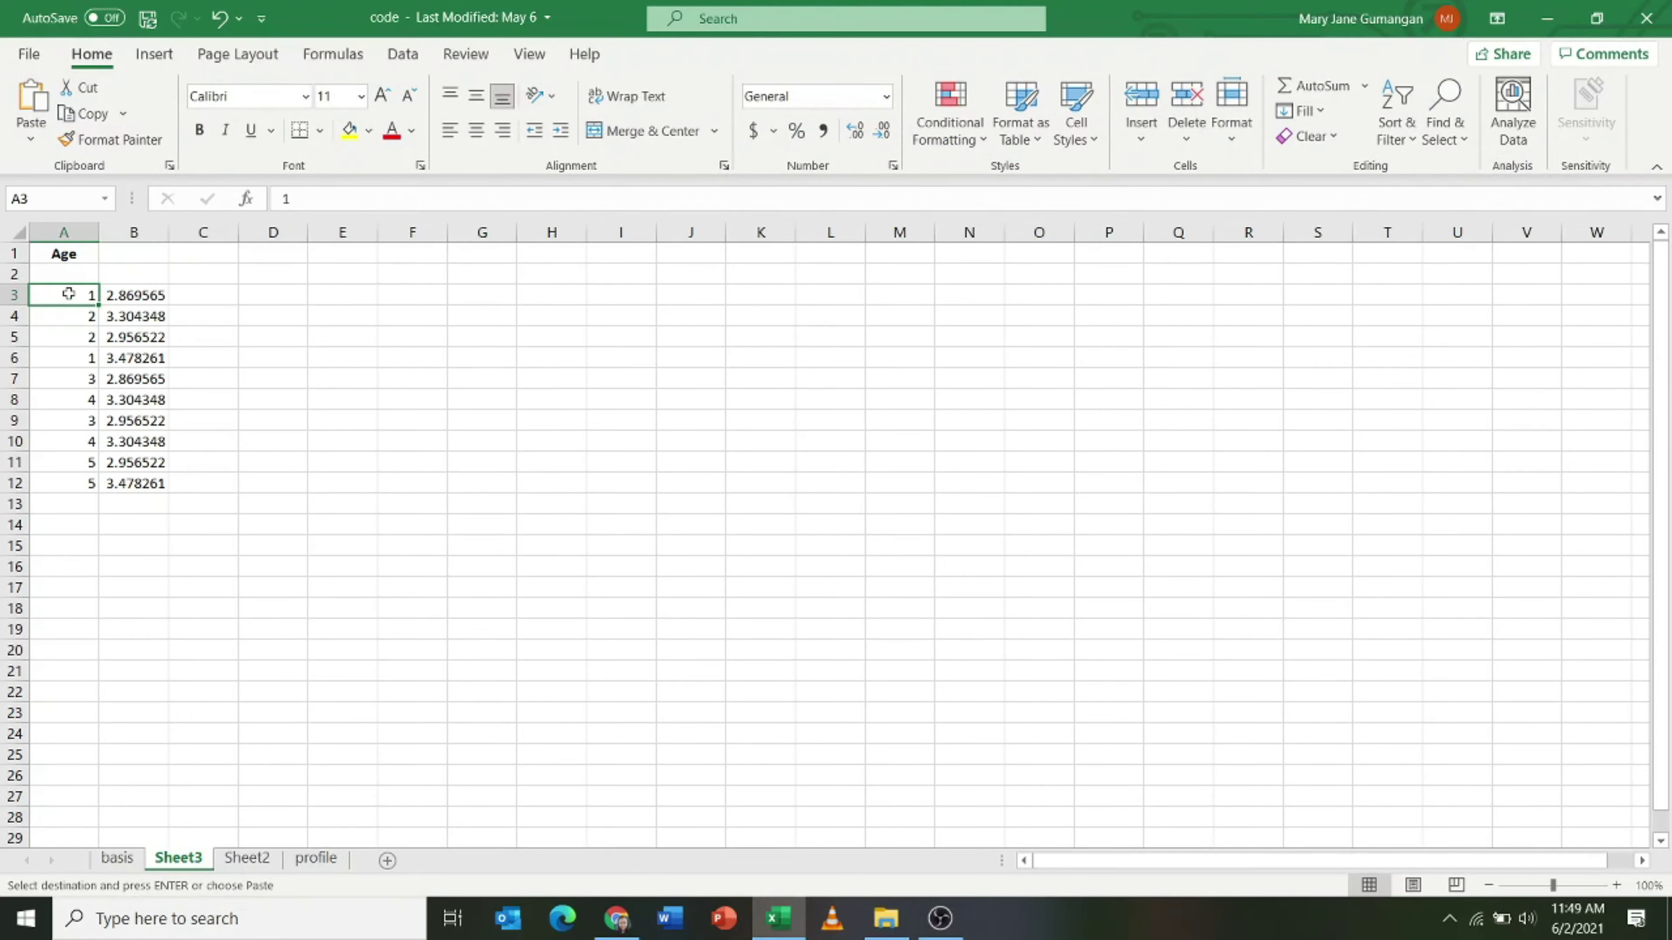
drag(68, 294, 41, 487)
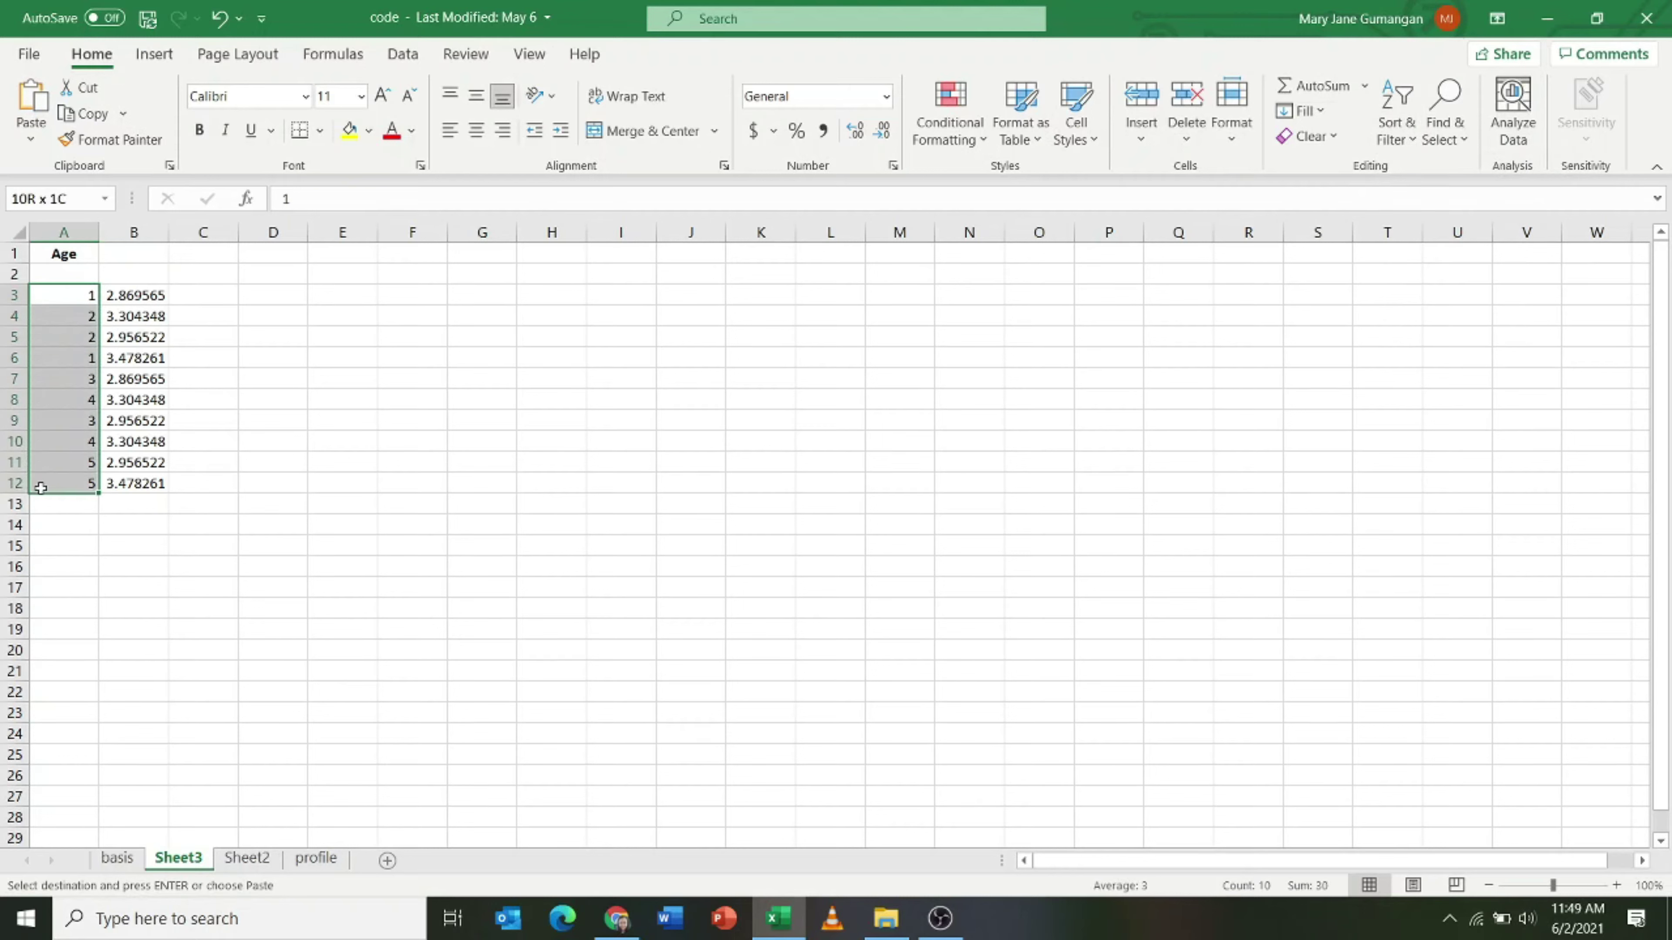
click(1394, 122)
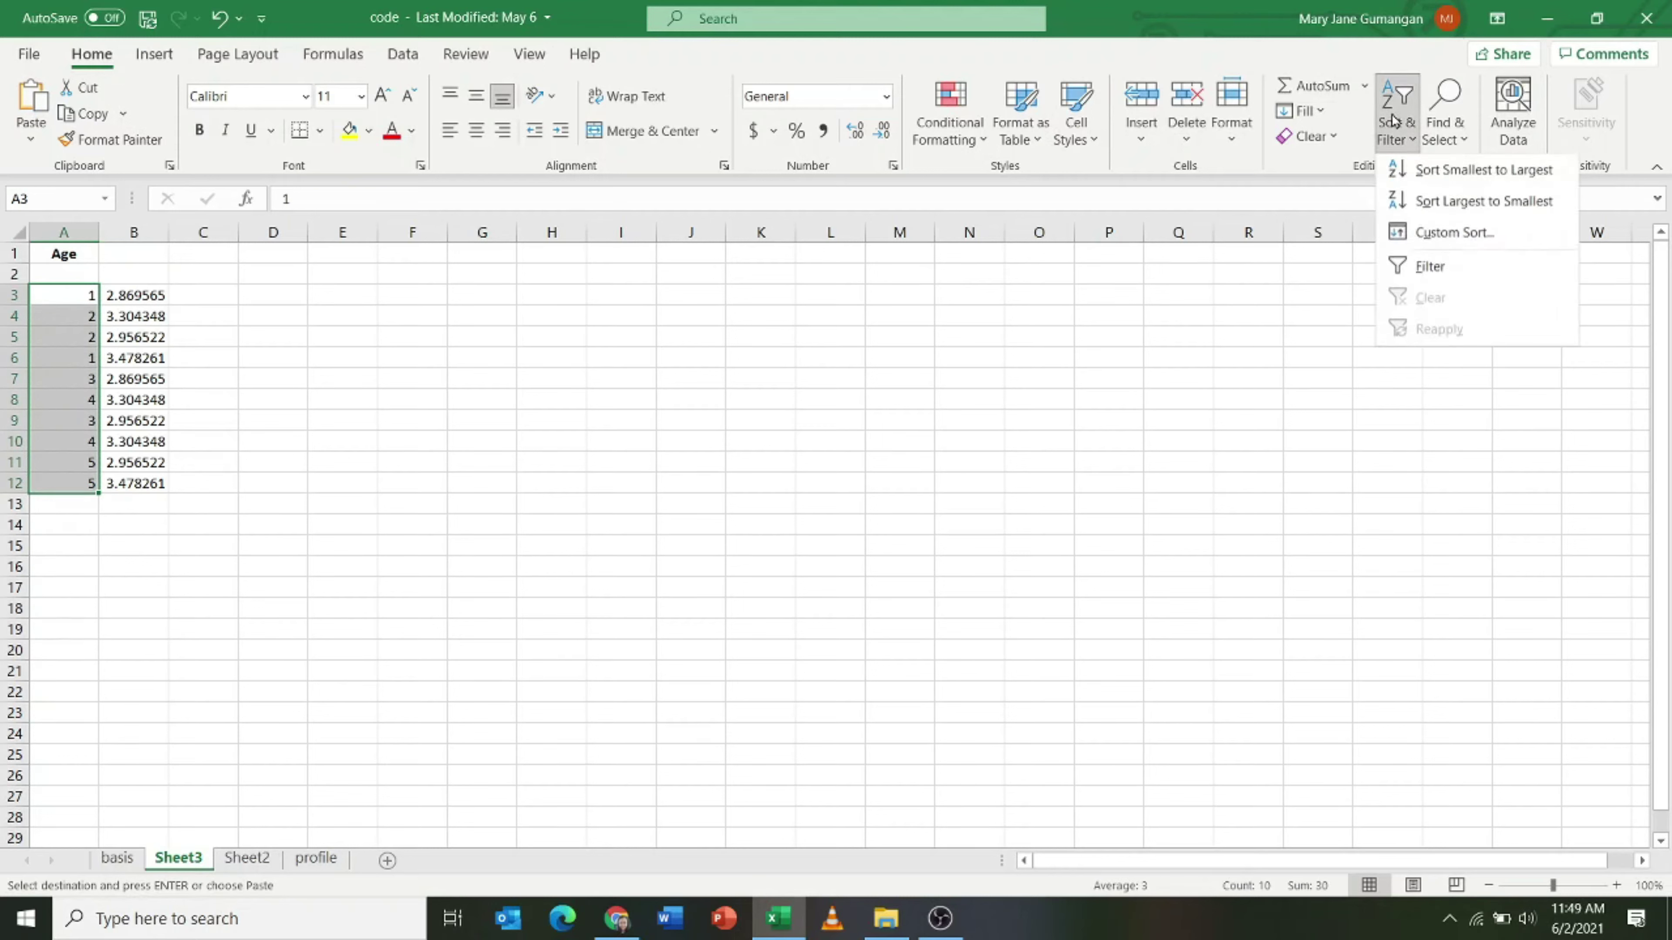
click(1474, 172)
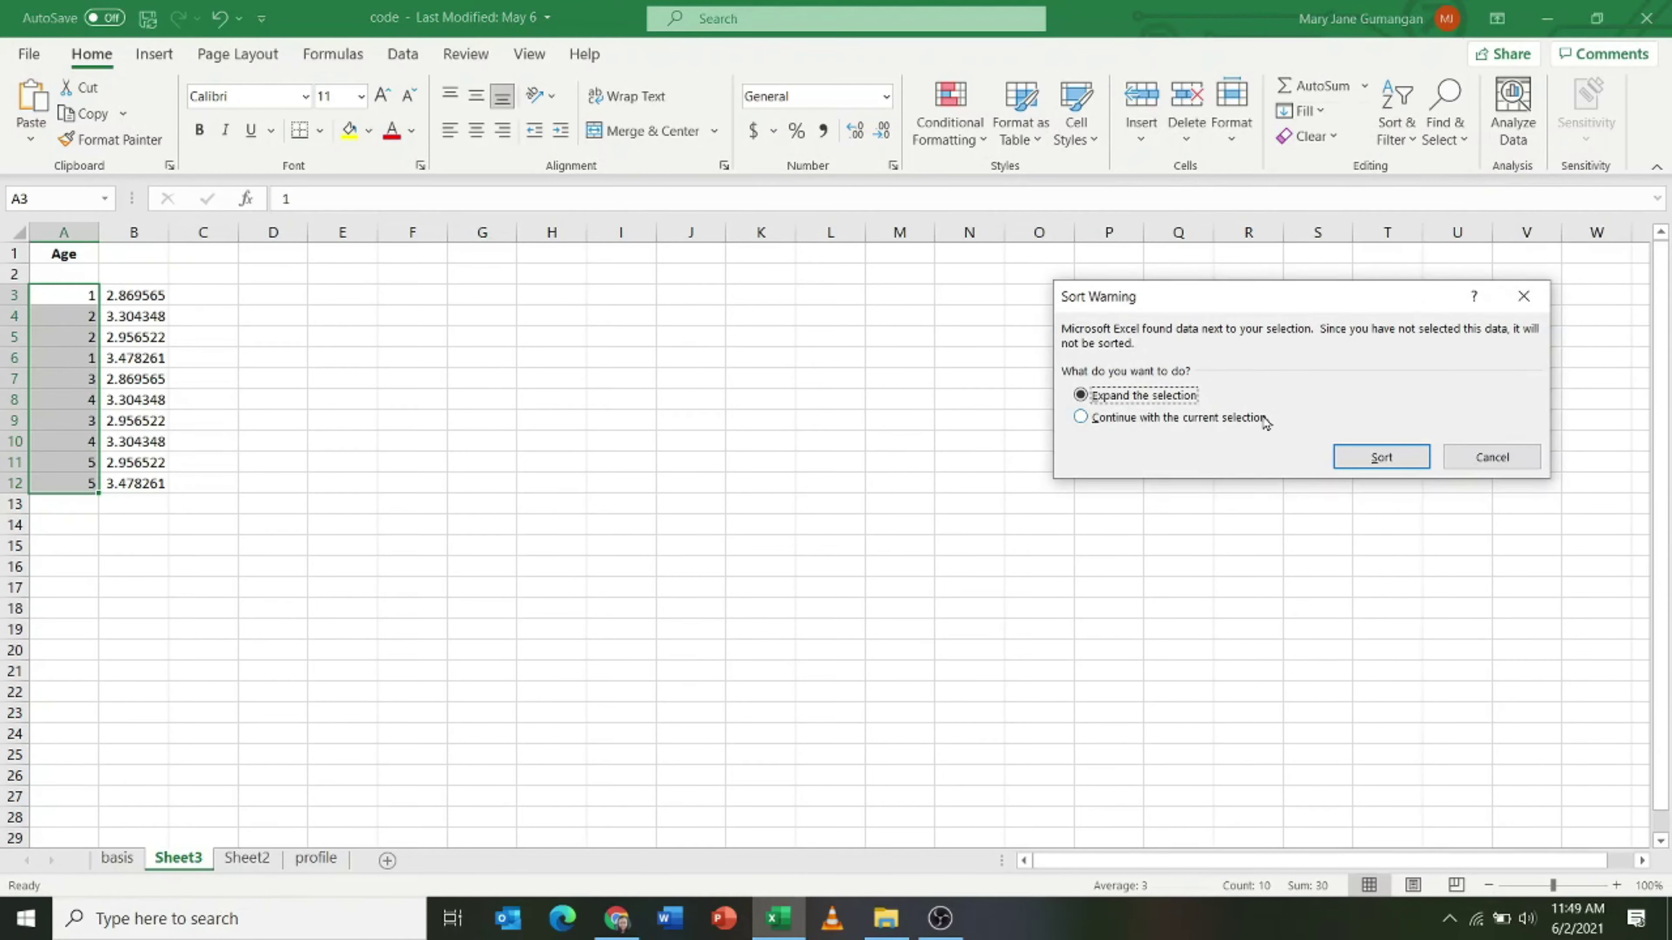
click(1375, 461)
click(449, 375)
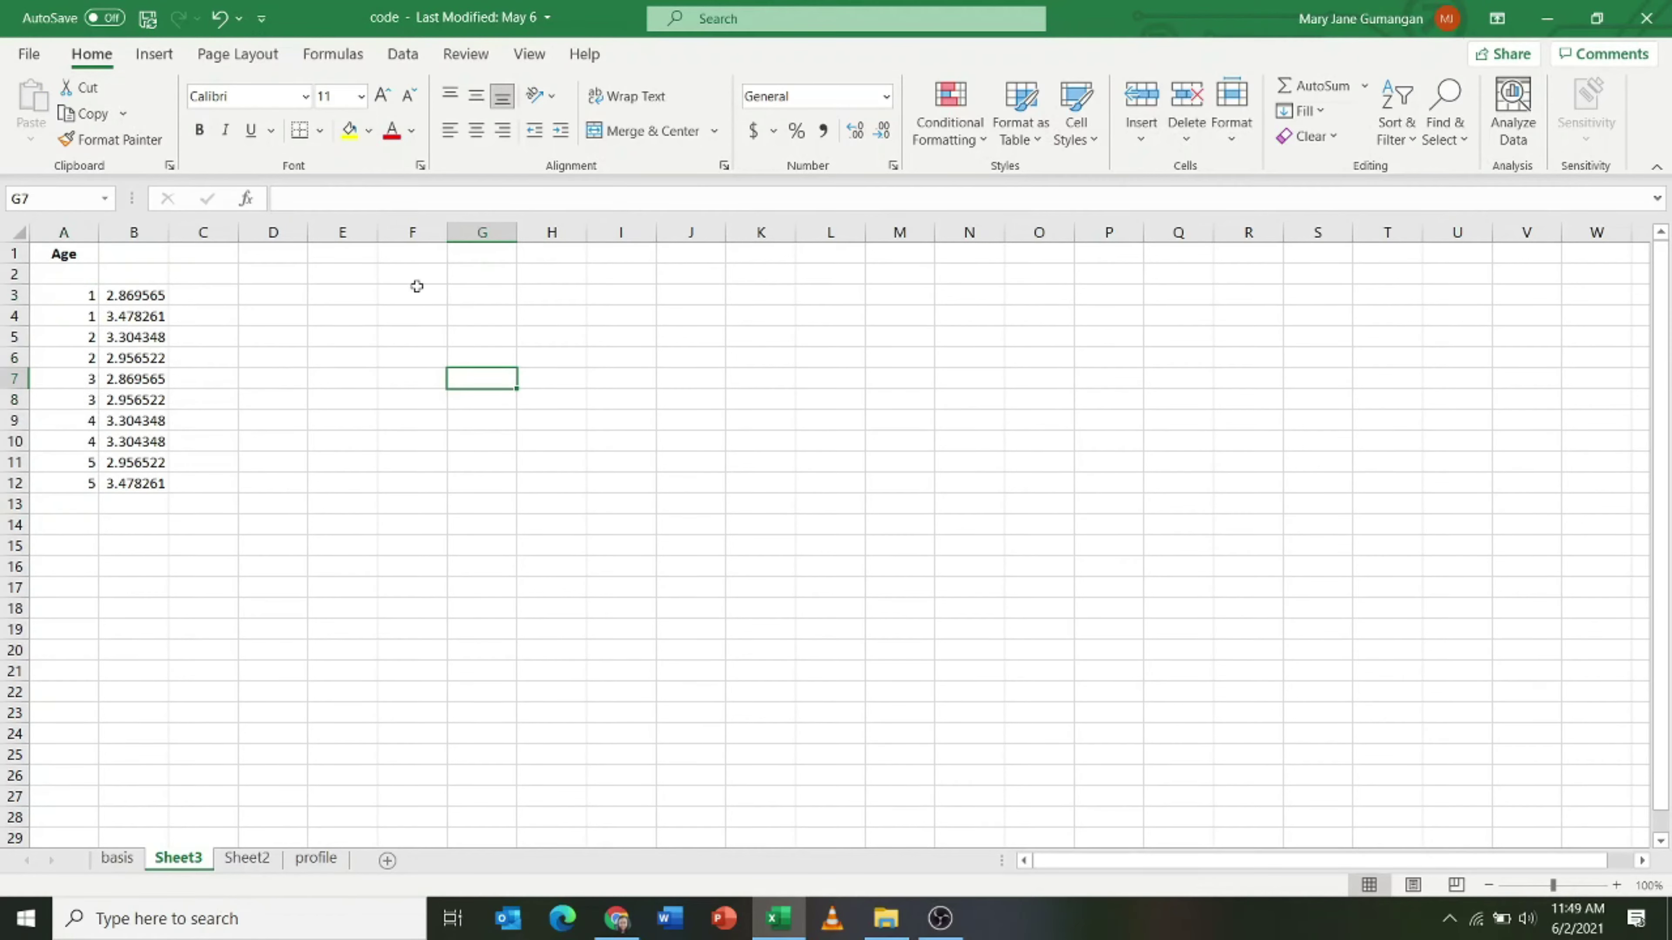
Enter age code headings 1, 2, 3 and 4 across cells F2 to I2.
click(408, 271)
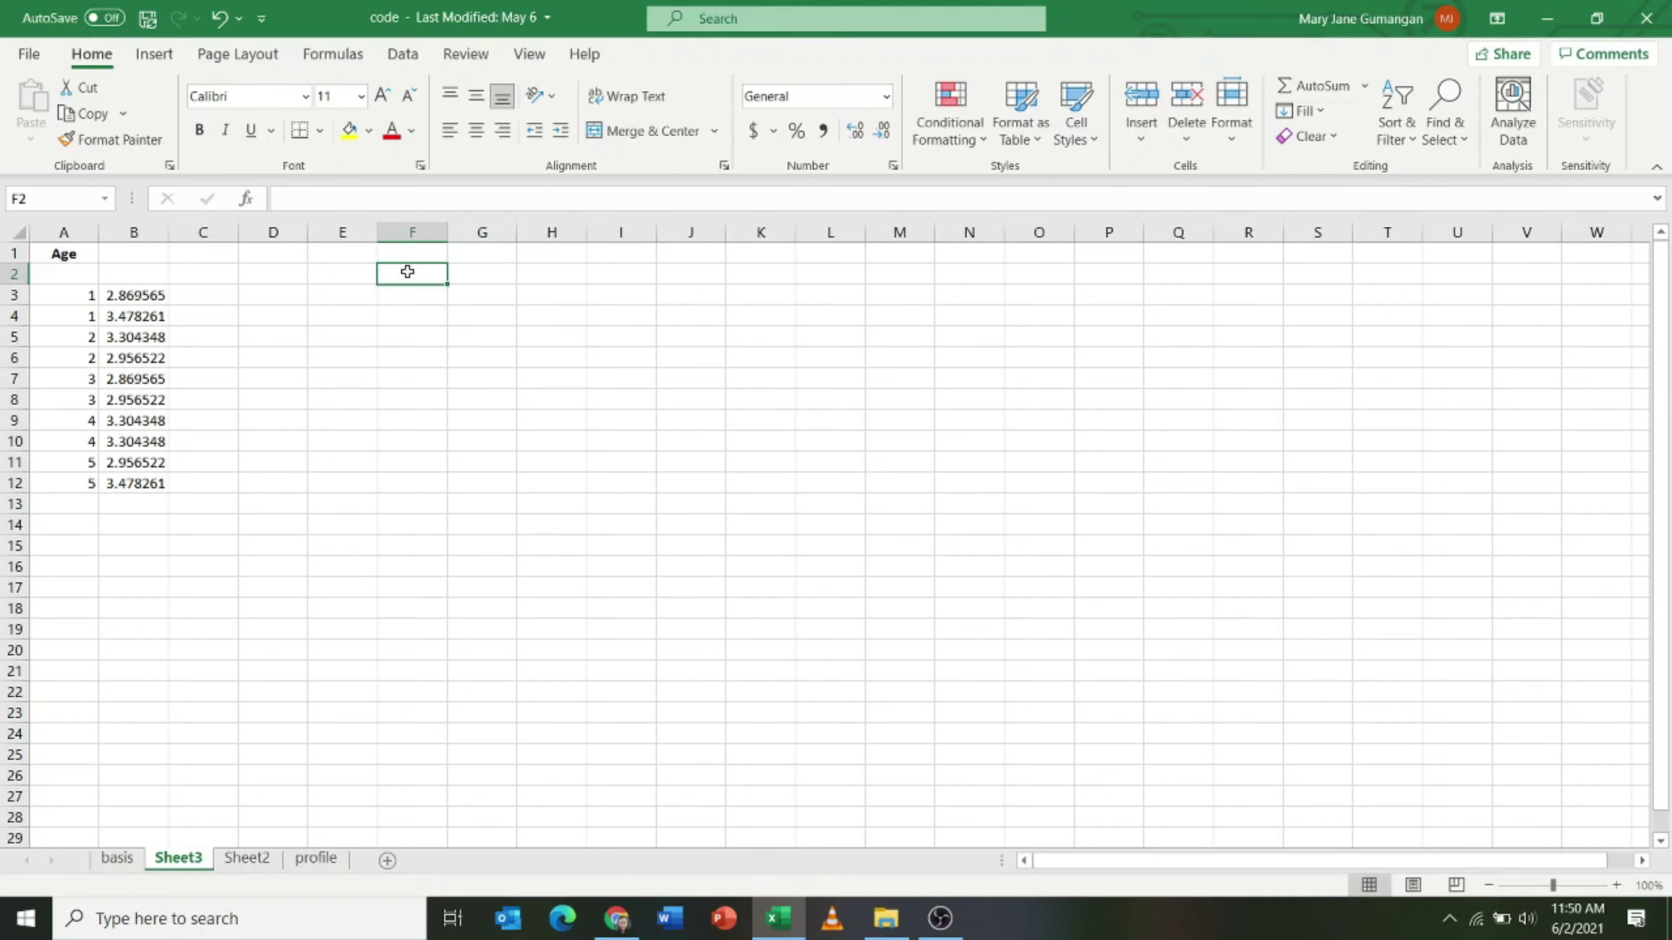
text(1)
click(496, 276)
text(2)
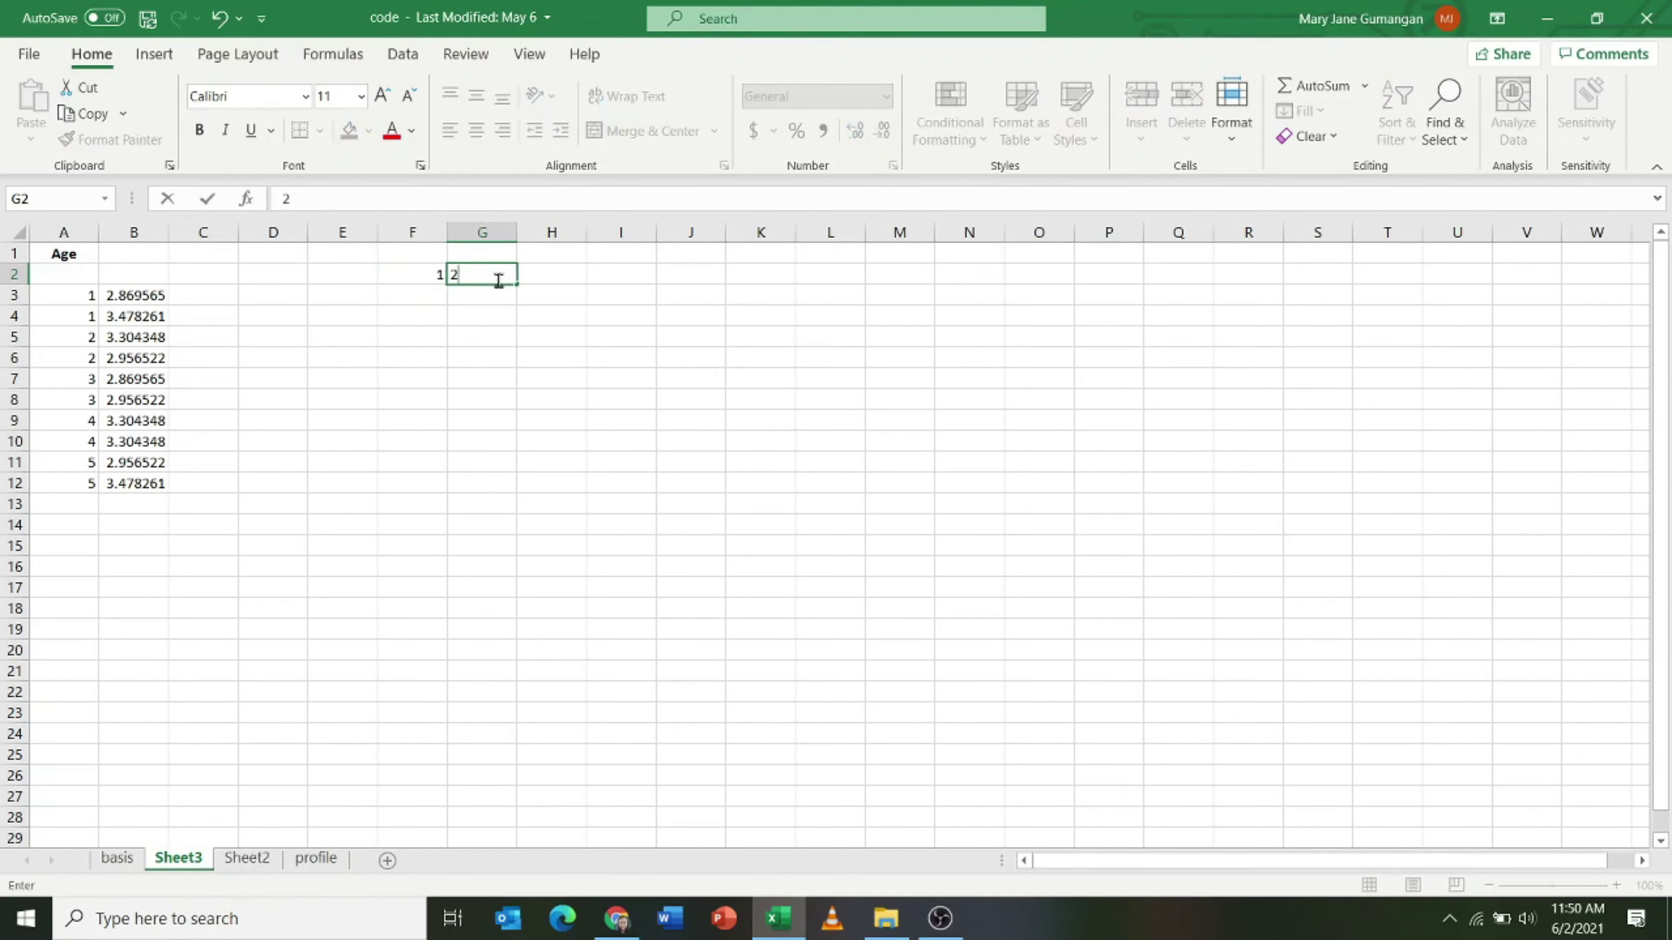
click(538, 273)
text(3)
click(593, 273)
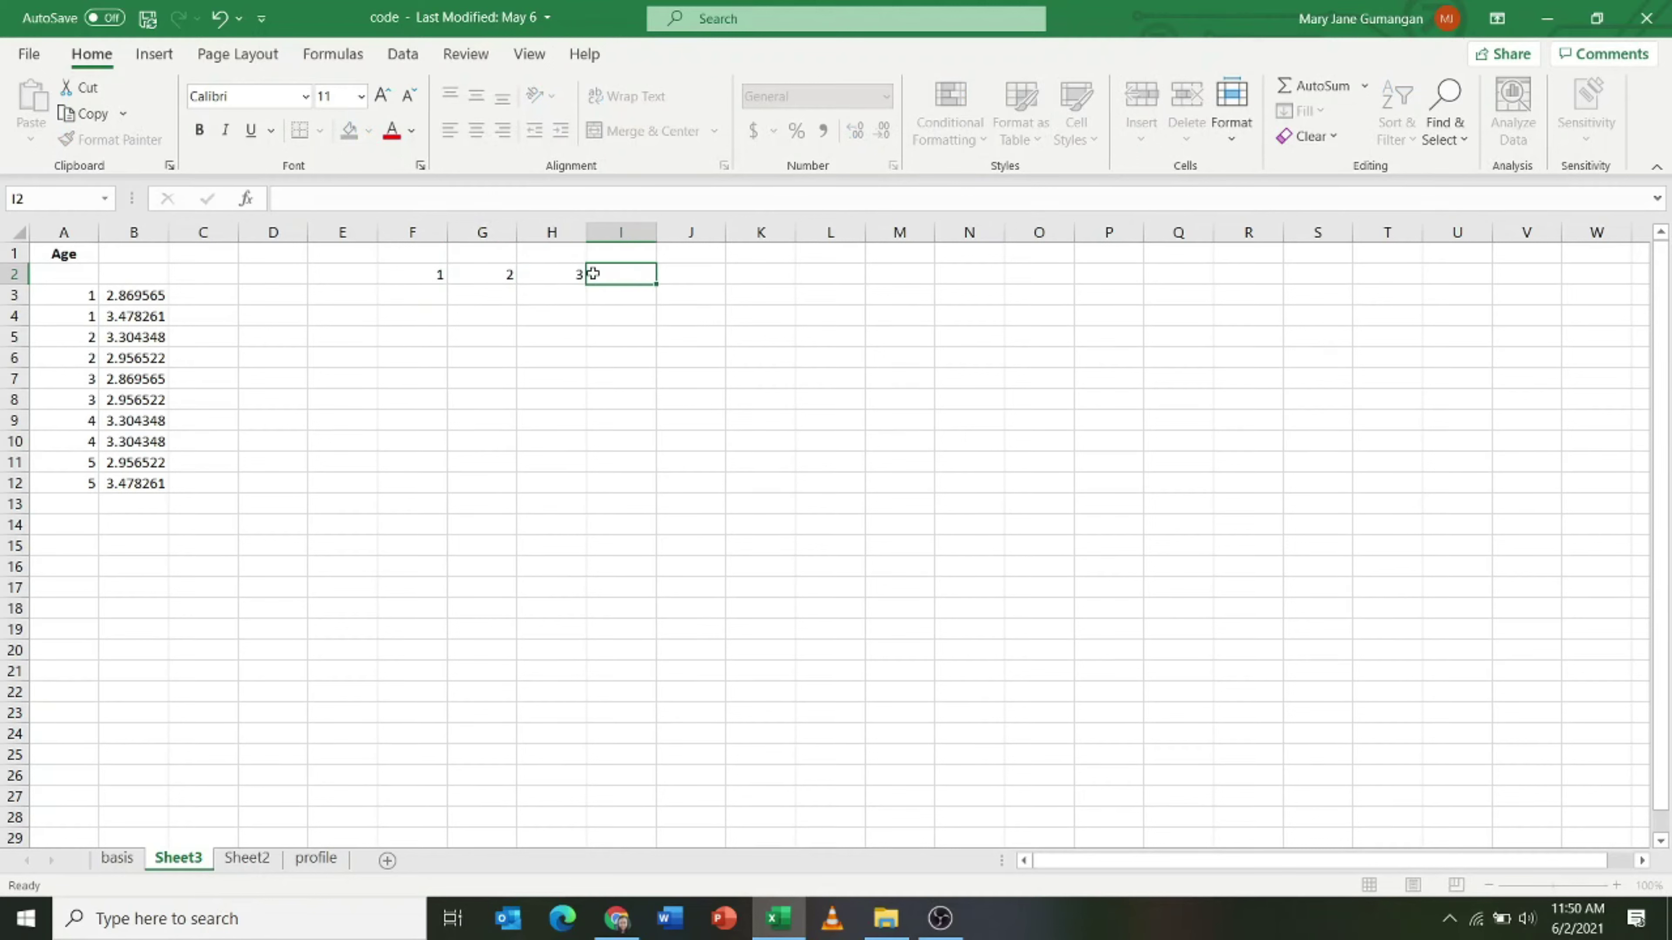
text(4)
click(665, 274)
click(683, 295)
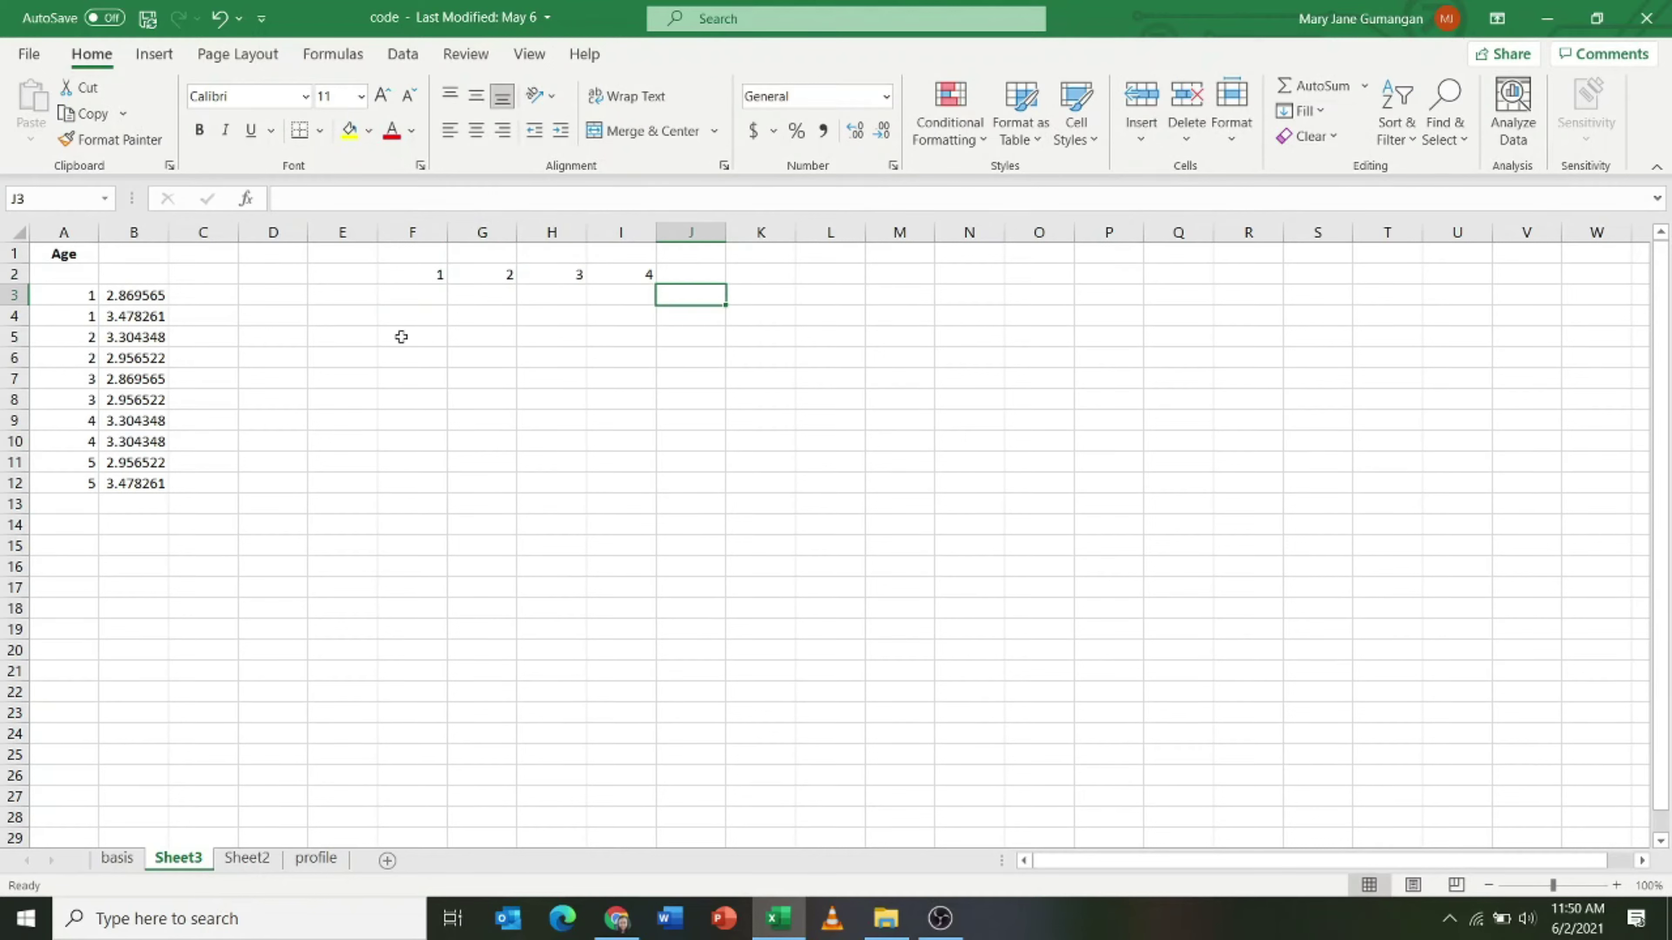
drag(129, 297, 131, 315)
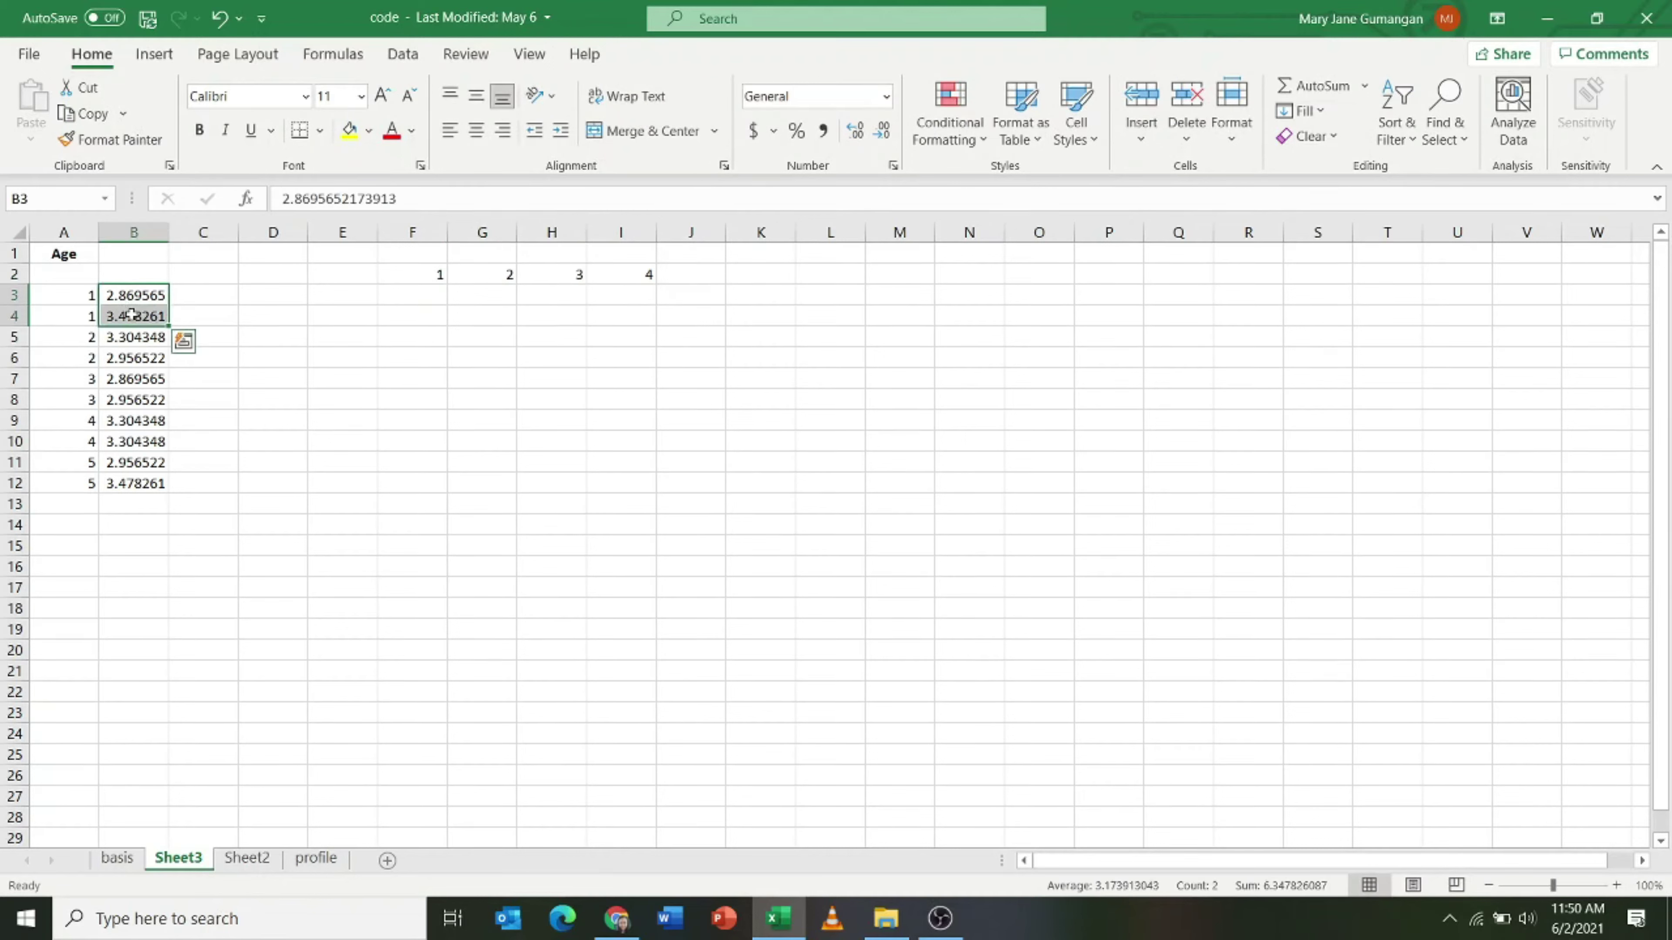
Copy each pair of scores for age codes 1–4 into F3:I4 under their headings.
key(ctrl+c)
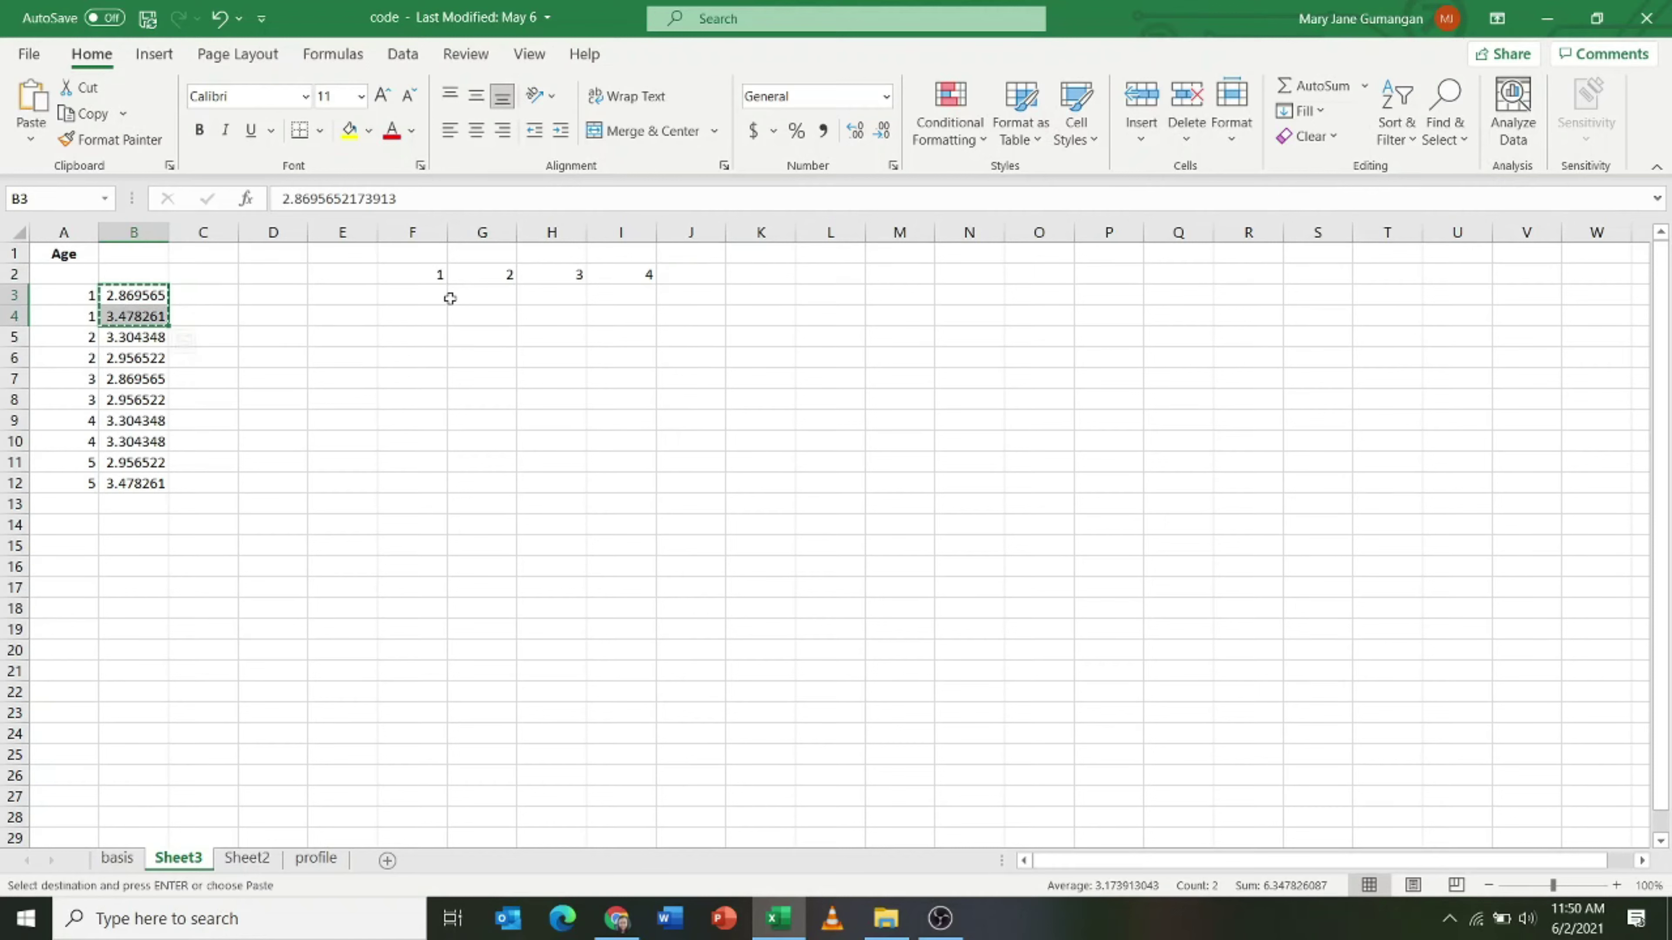
click(414, 293)
key(ctrl+v)
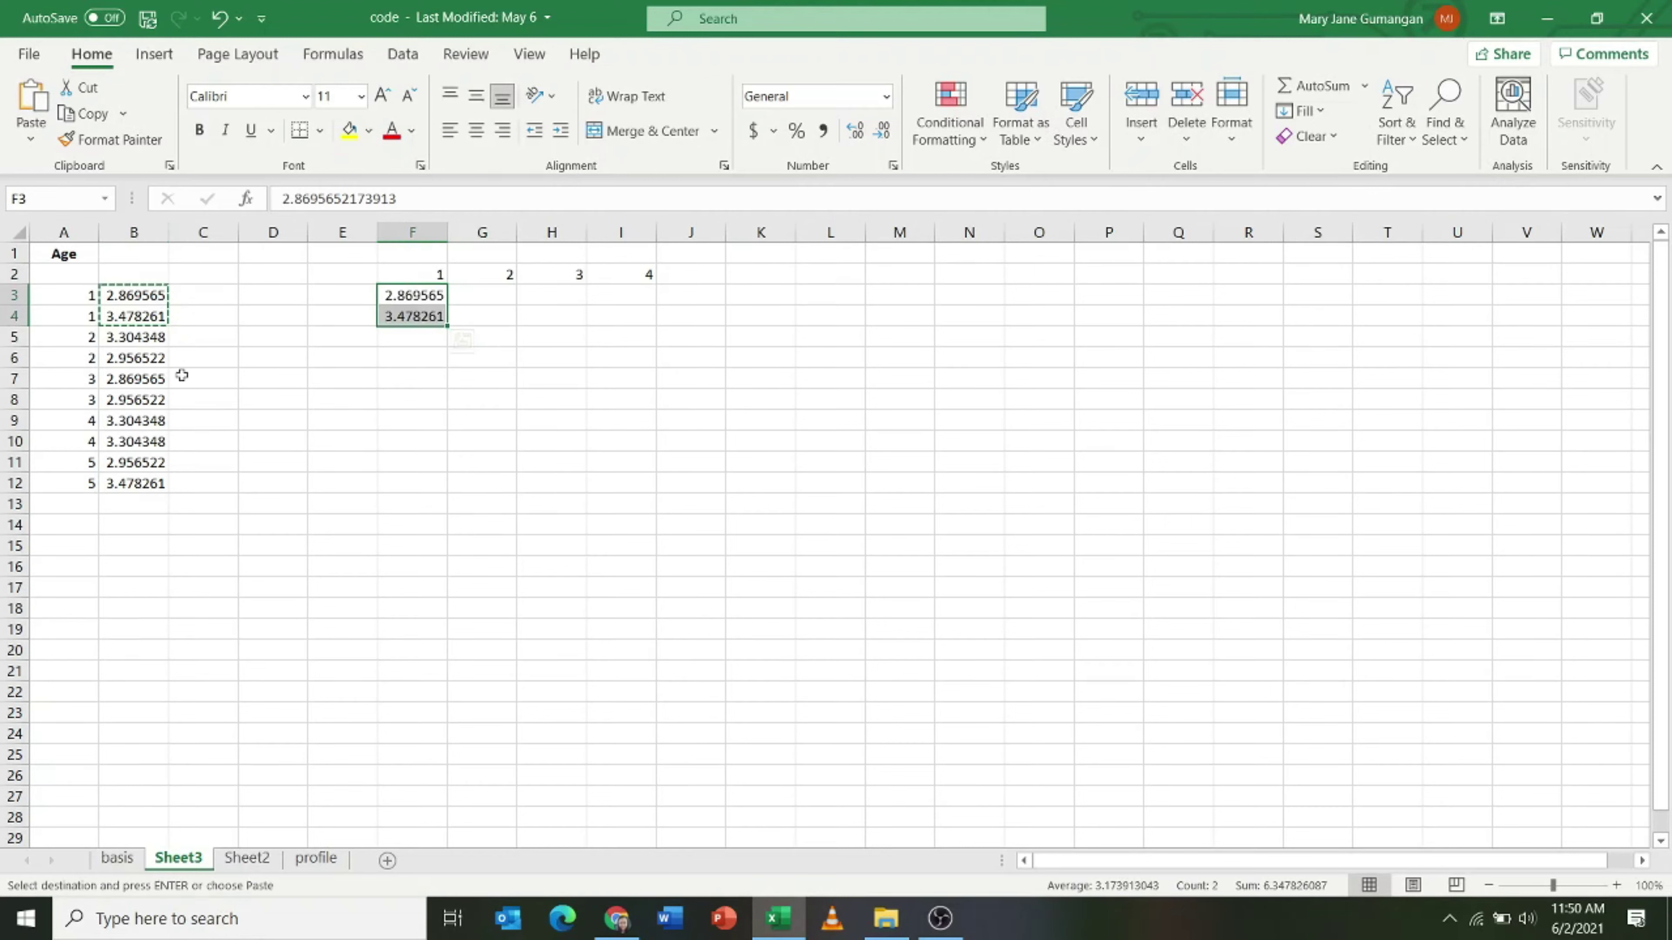
drag(131, 337, 128, 360)
key(ctrl+c)
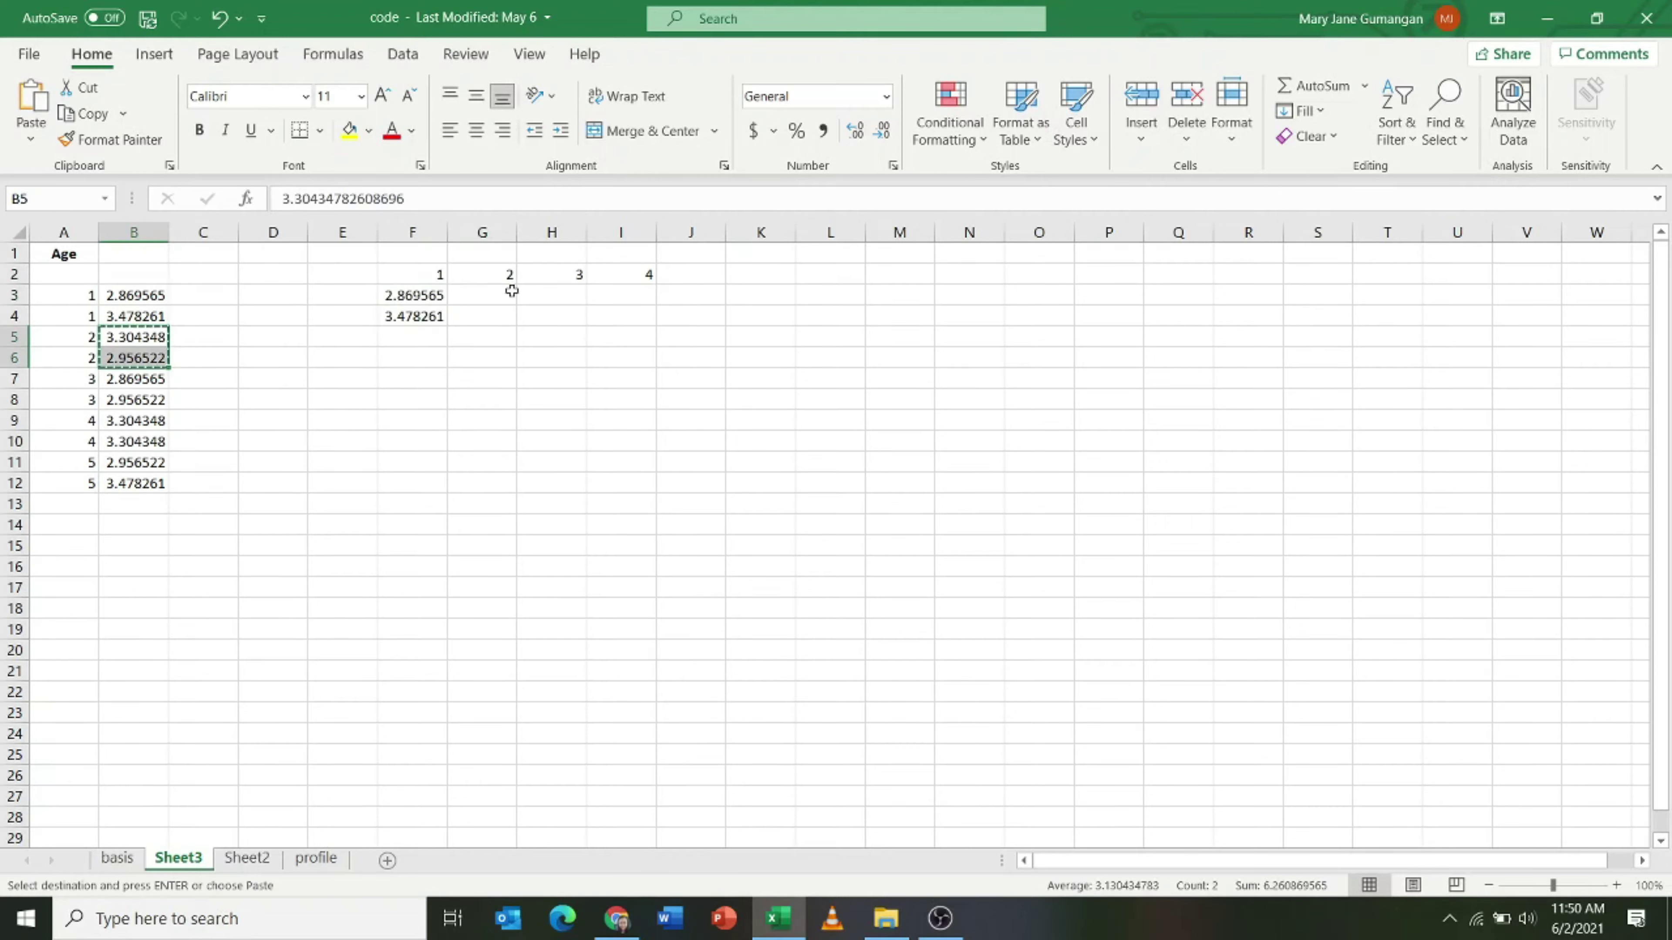
click(491, 296)
key(ctrl+v)
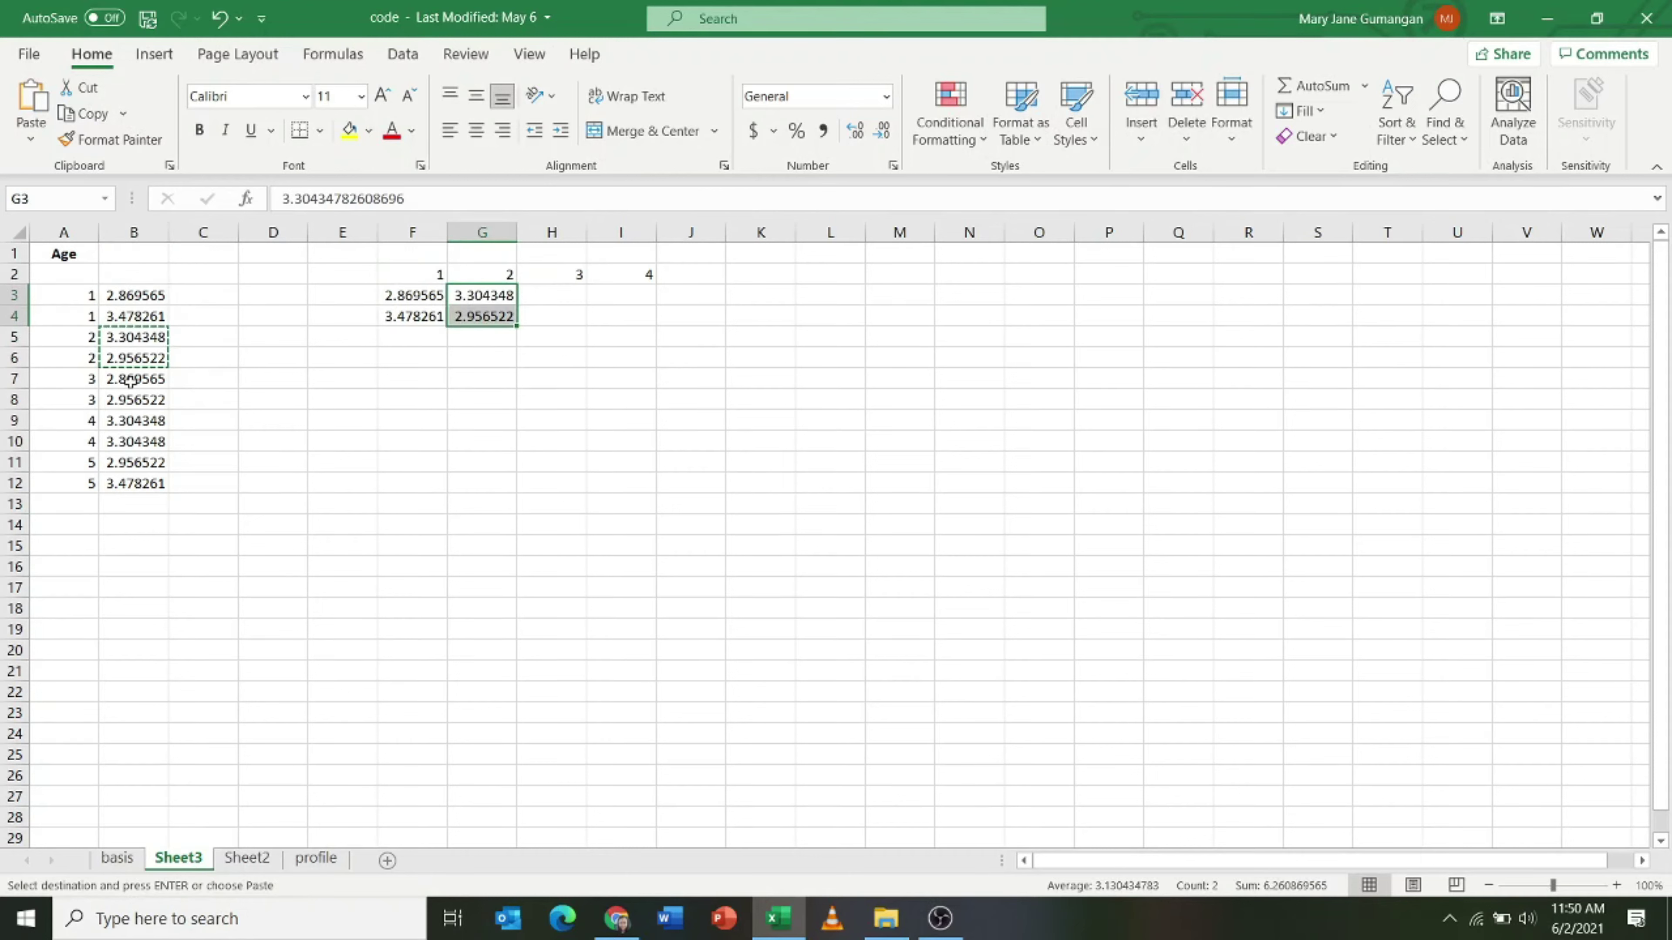
drag(130, 379, 134, 401)
key(ctrl+c)
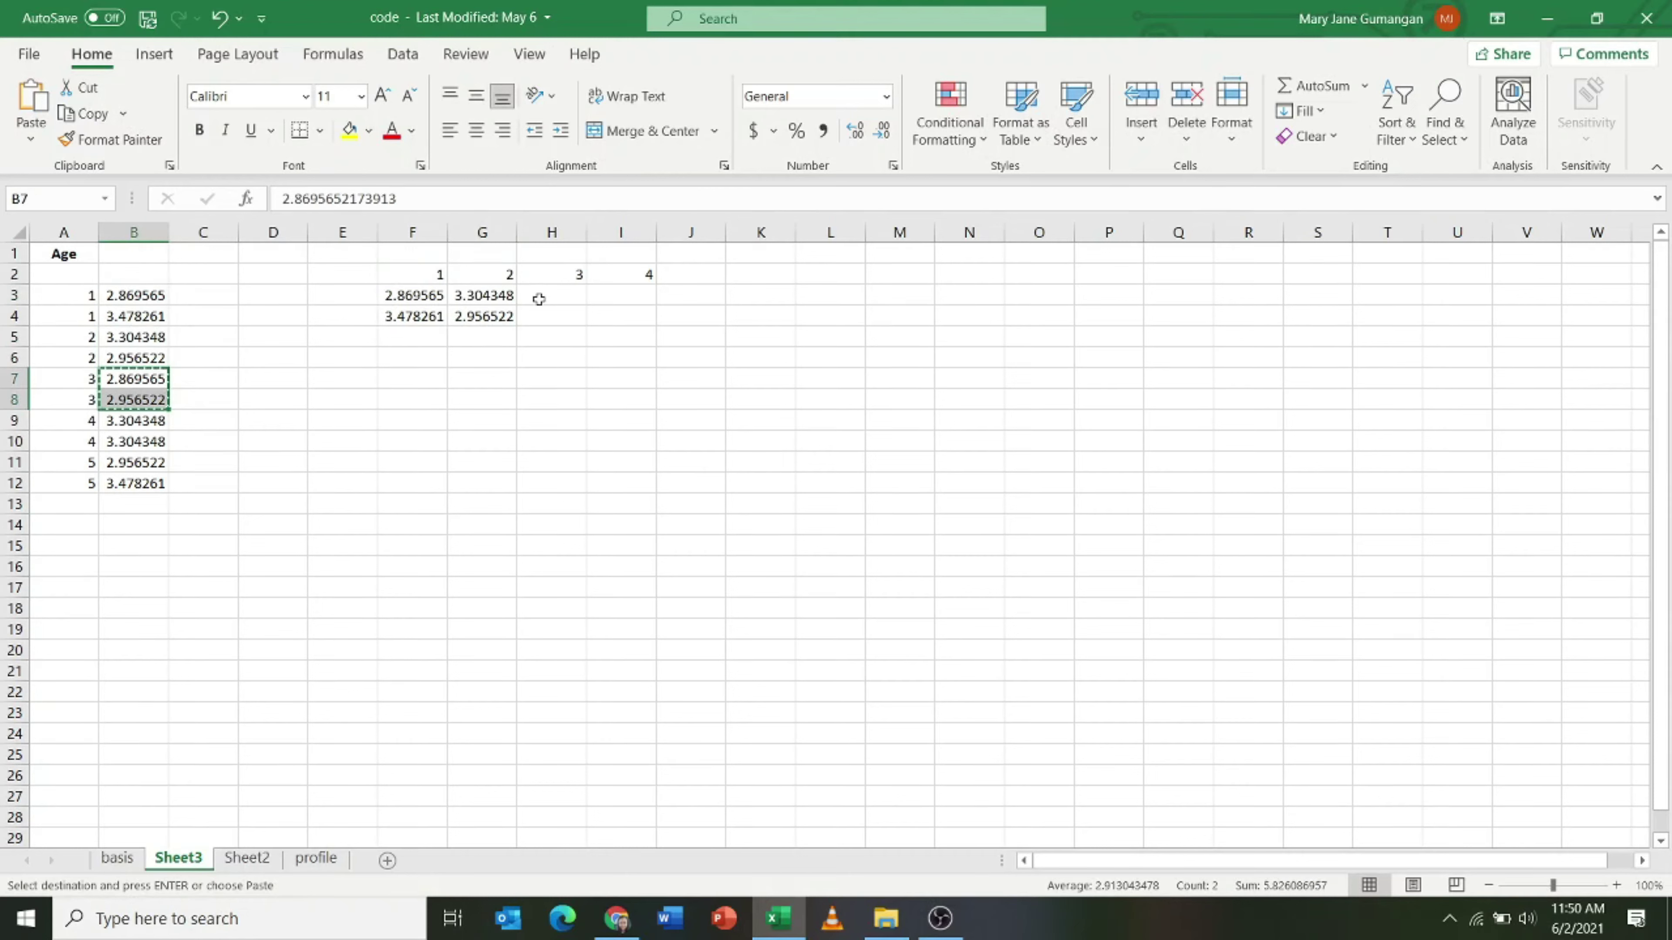
click(539, 298)
key(ctrl+v)
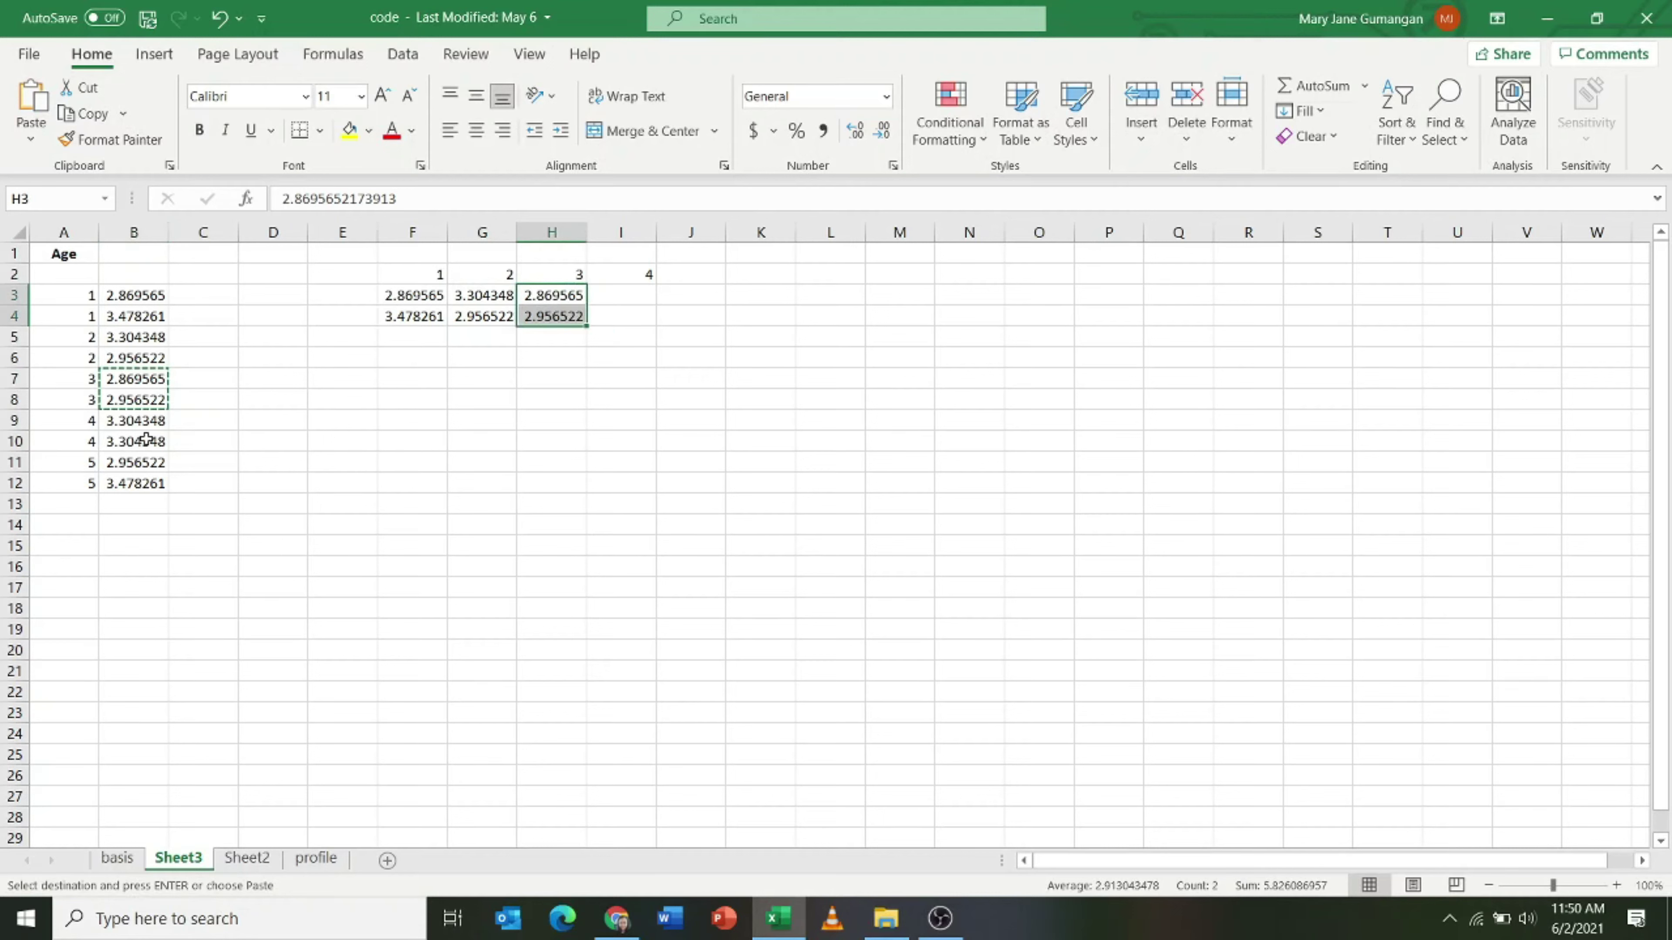
drag(135, 420, 126, 442)
key(ctrl+c)
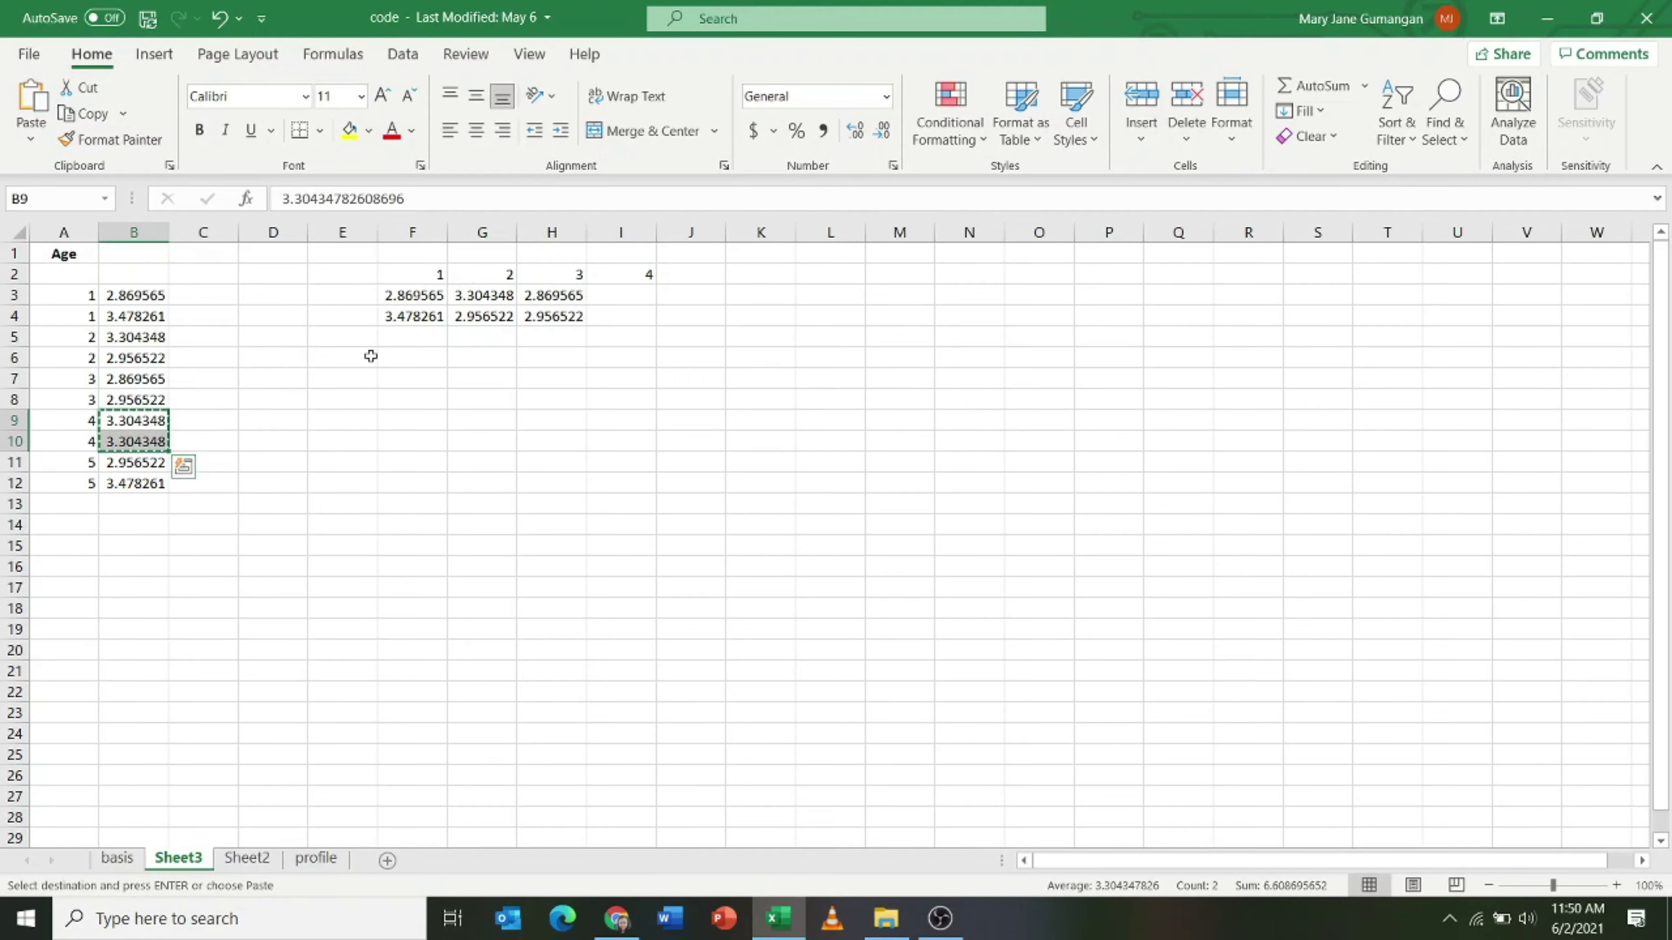
click(604, 294)
key(ctrl+v)
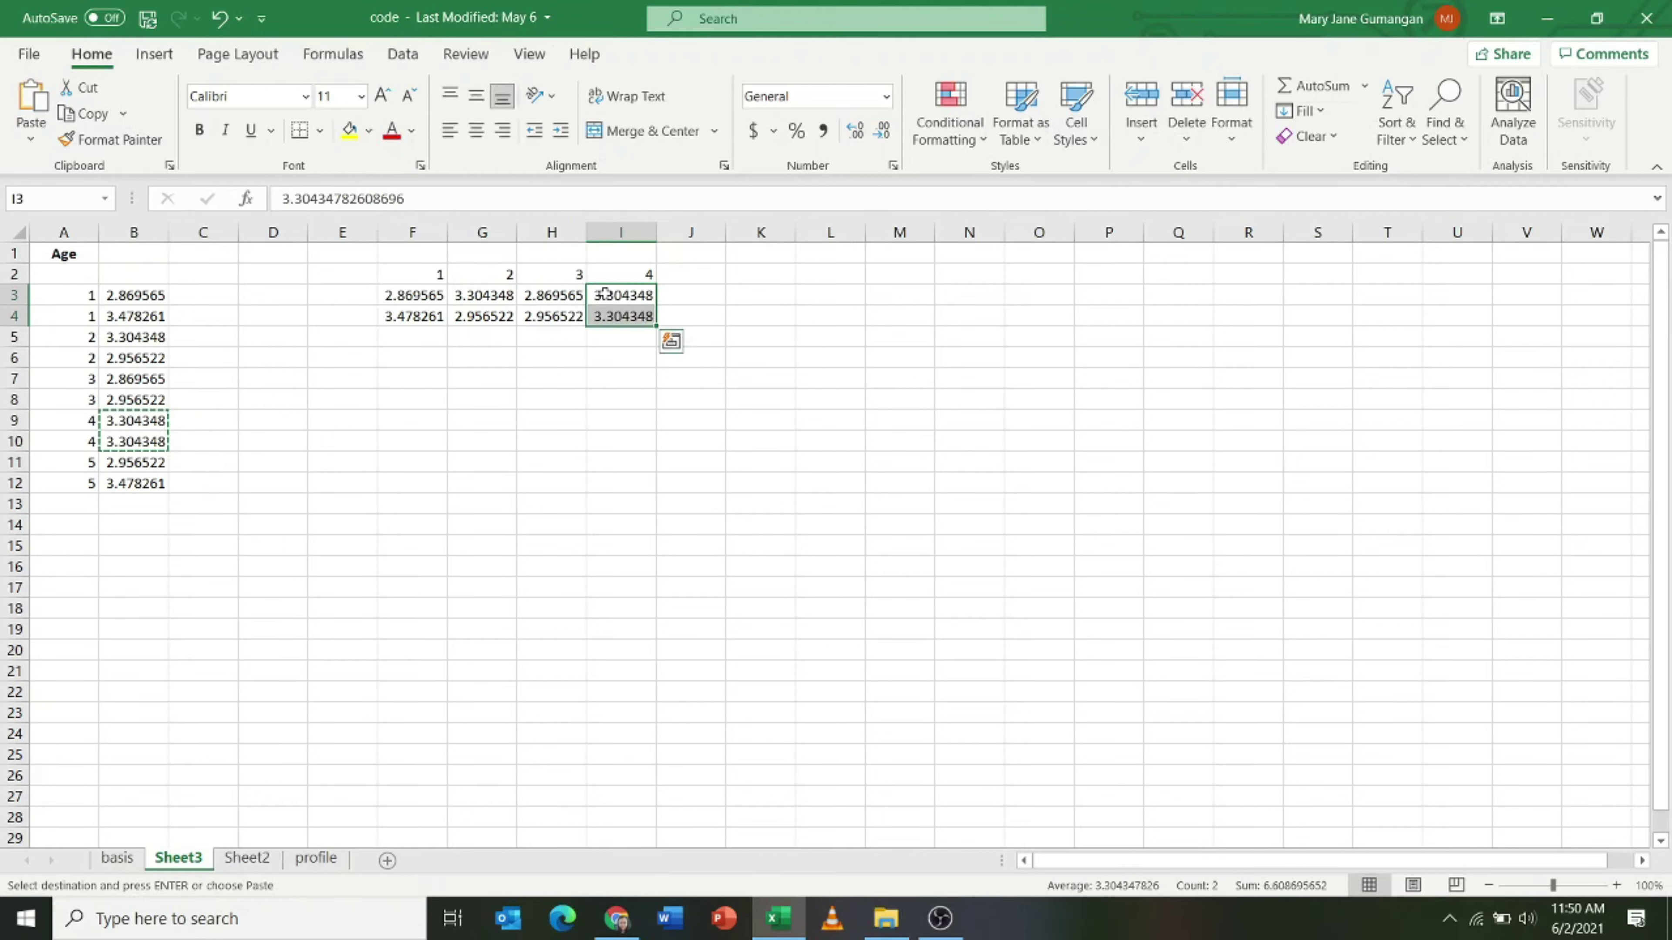
Add heading 5 in J2 and place age code 5's two scores in J3:J4.
click(707, 269)
text(5)
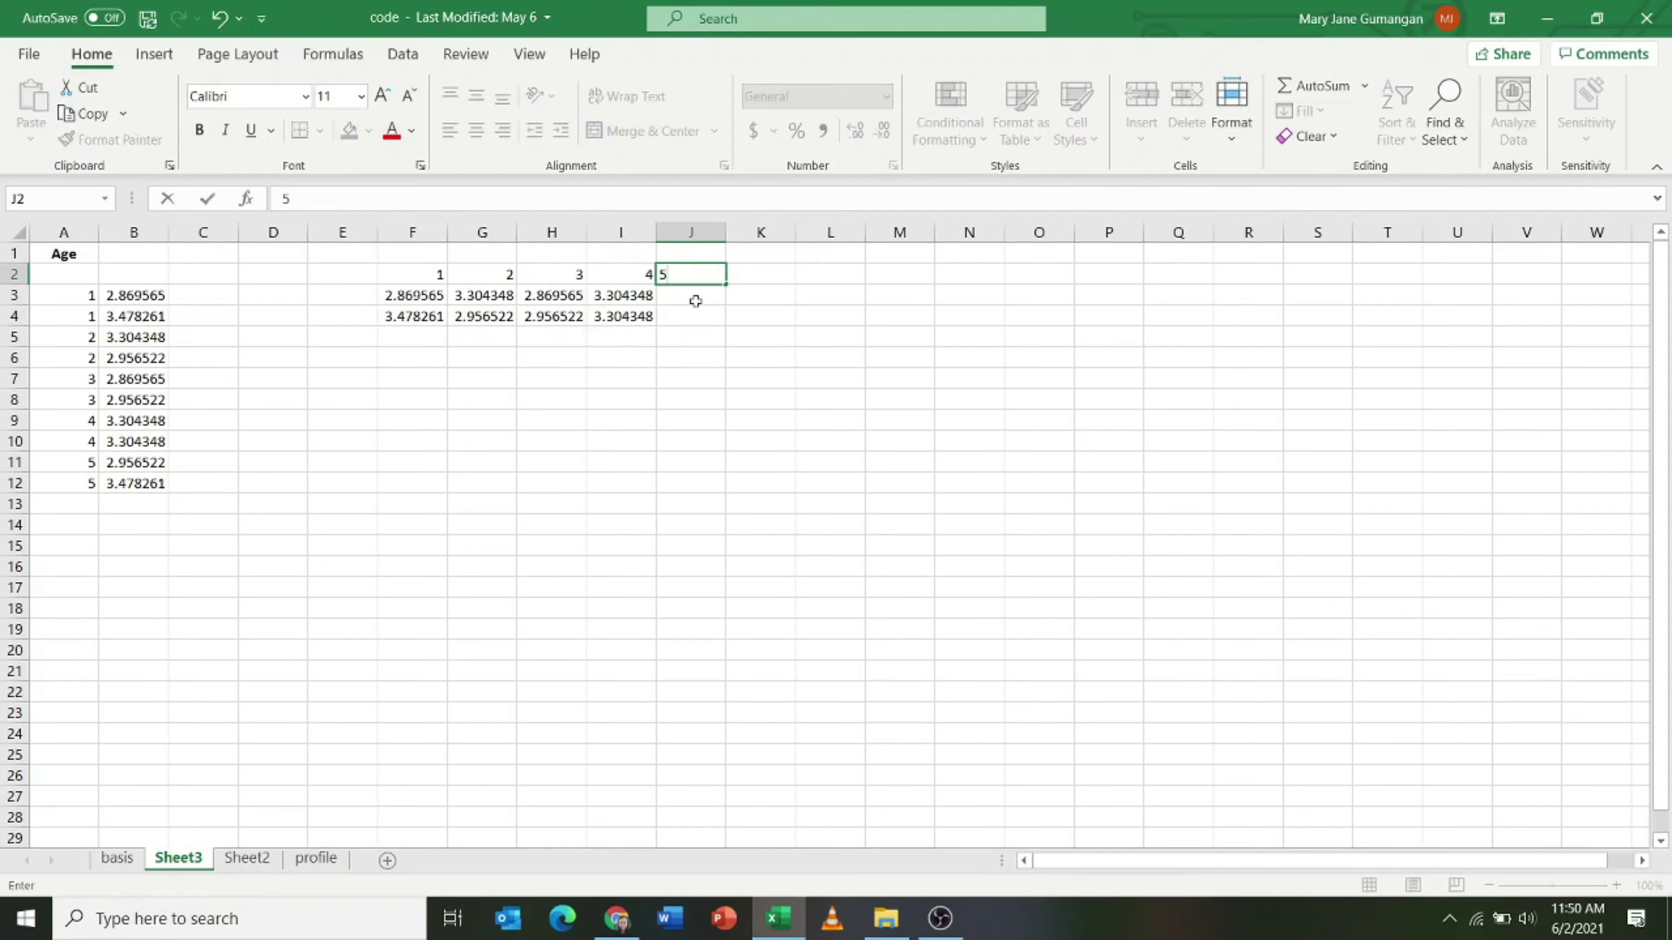
key(Return)
drag(114, 466, 131, 487)
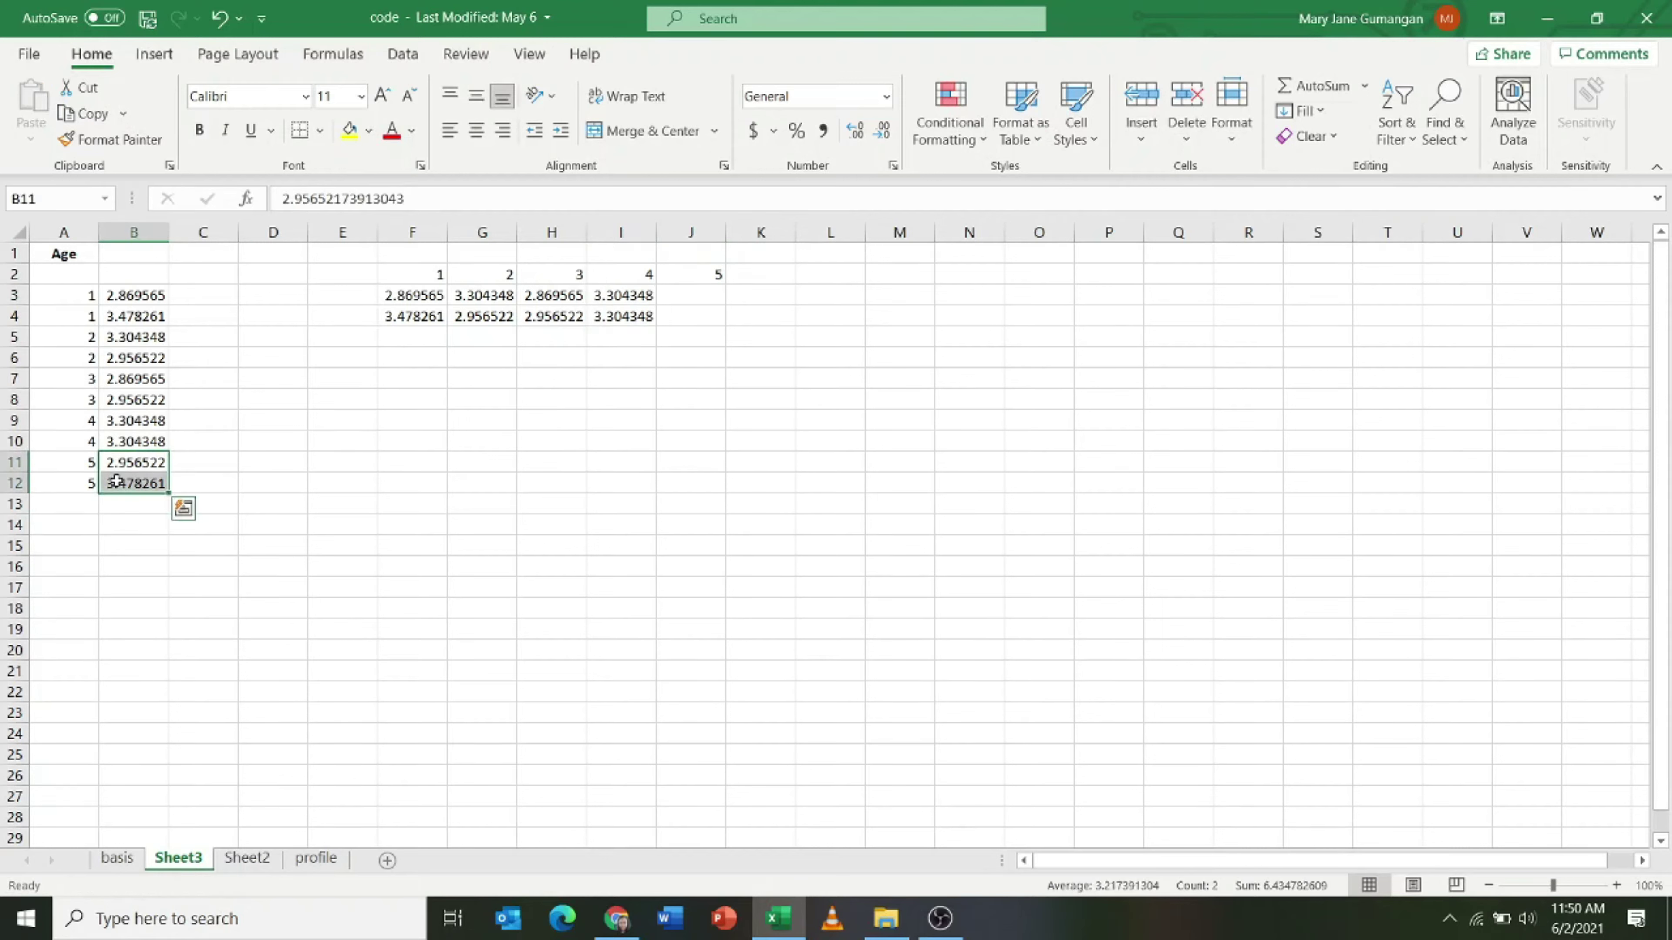
key(ctrl+c)
click(690, 297)
key(ctrl+v)
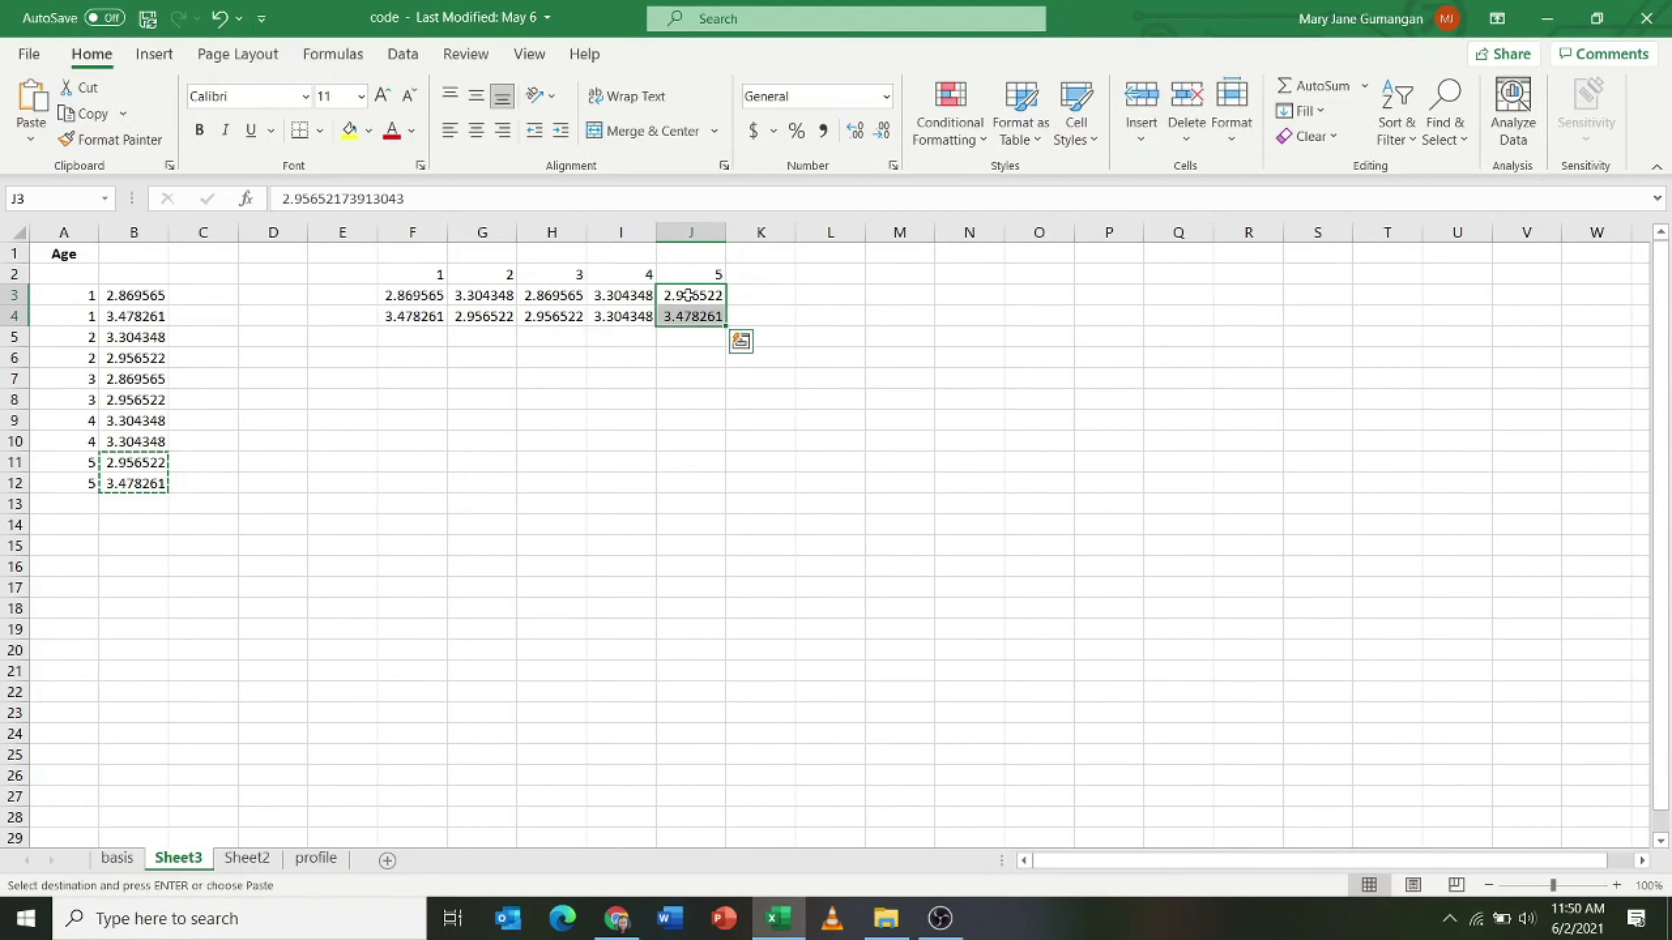
click(705, 395)
click(1078, 361)
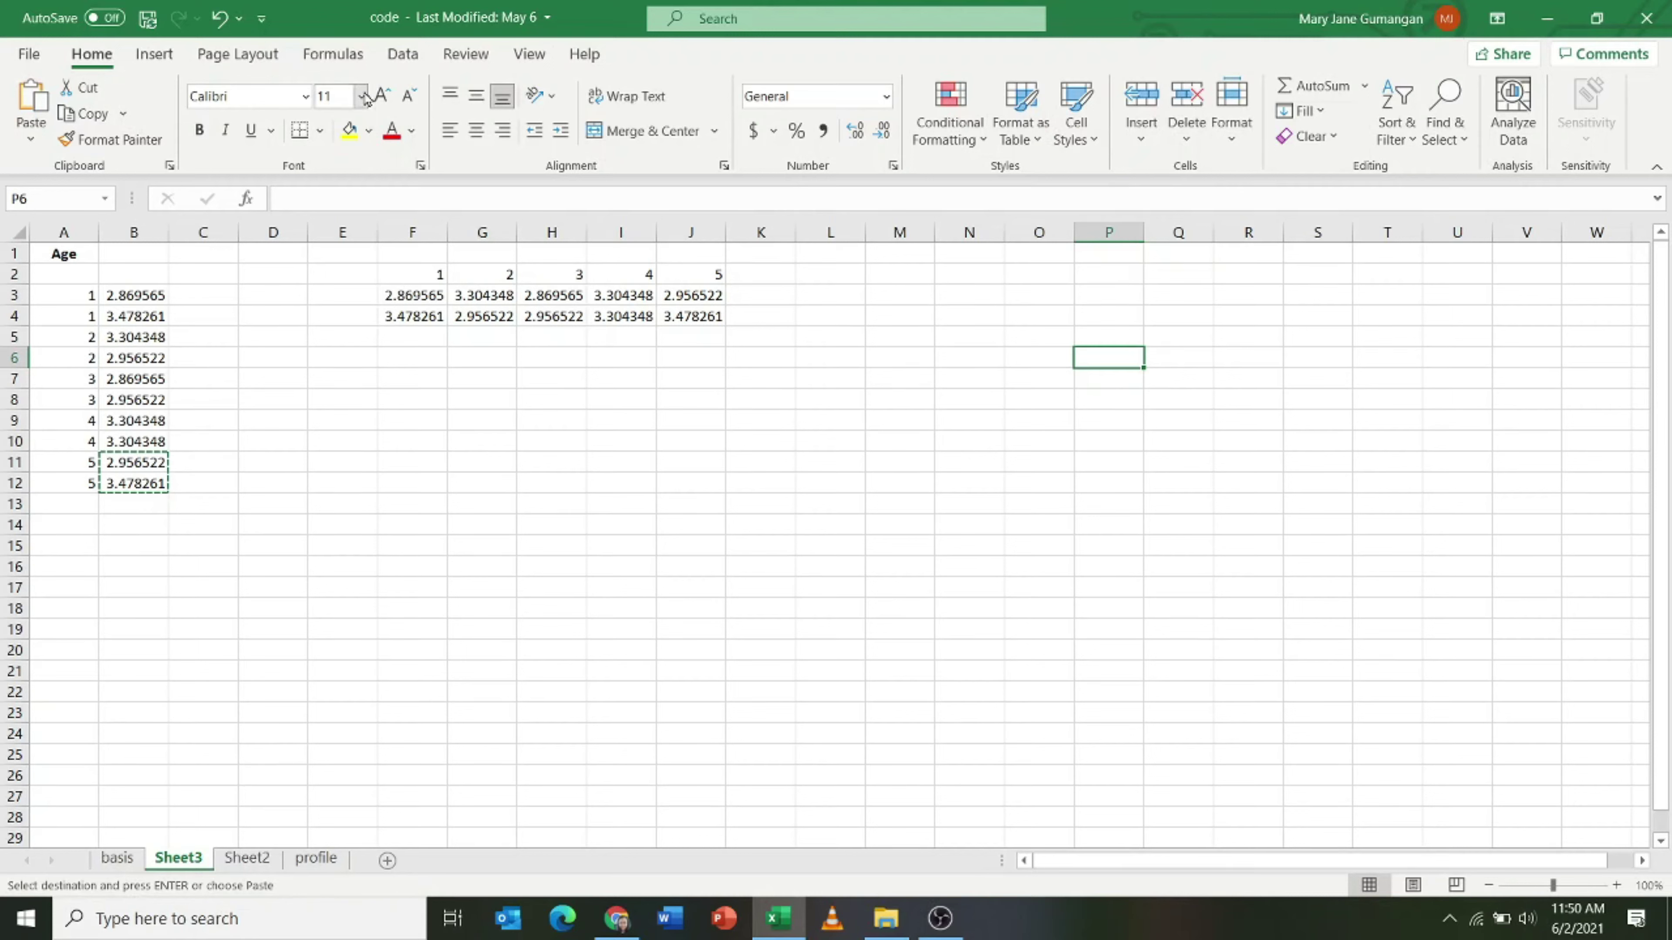
With the age-grouped scores ready in F2:J4, bring up the Data tab commands.
drag(445, 274, 691, 316)
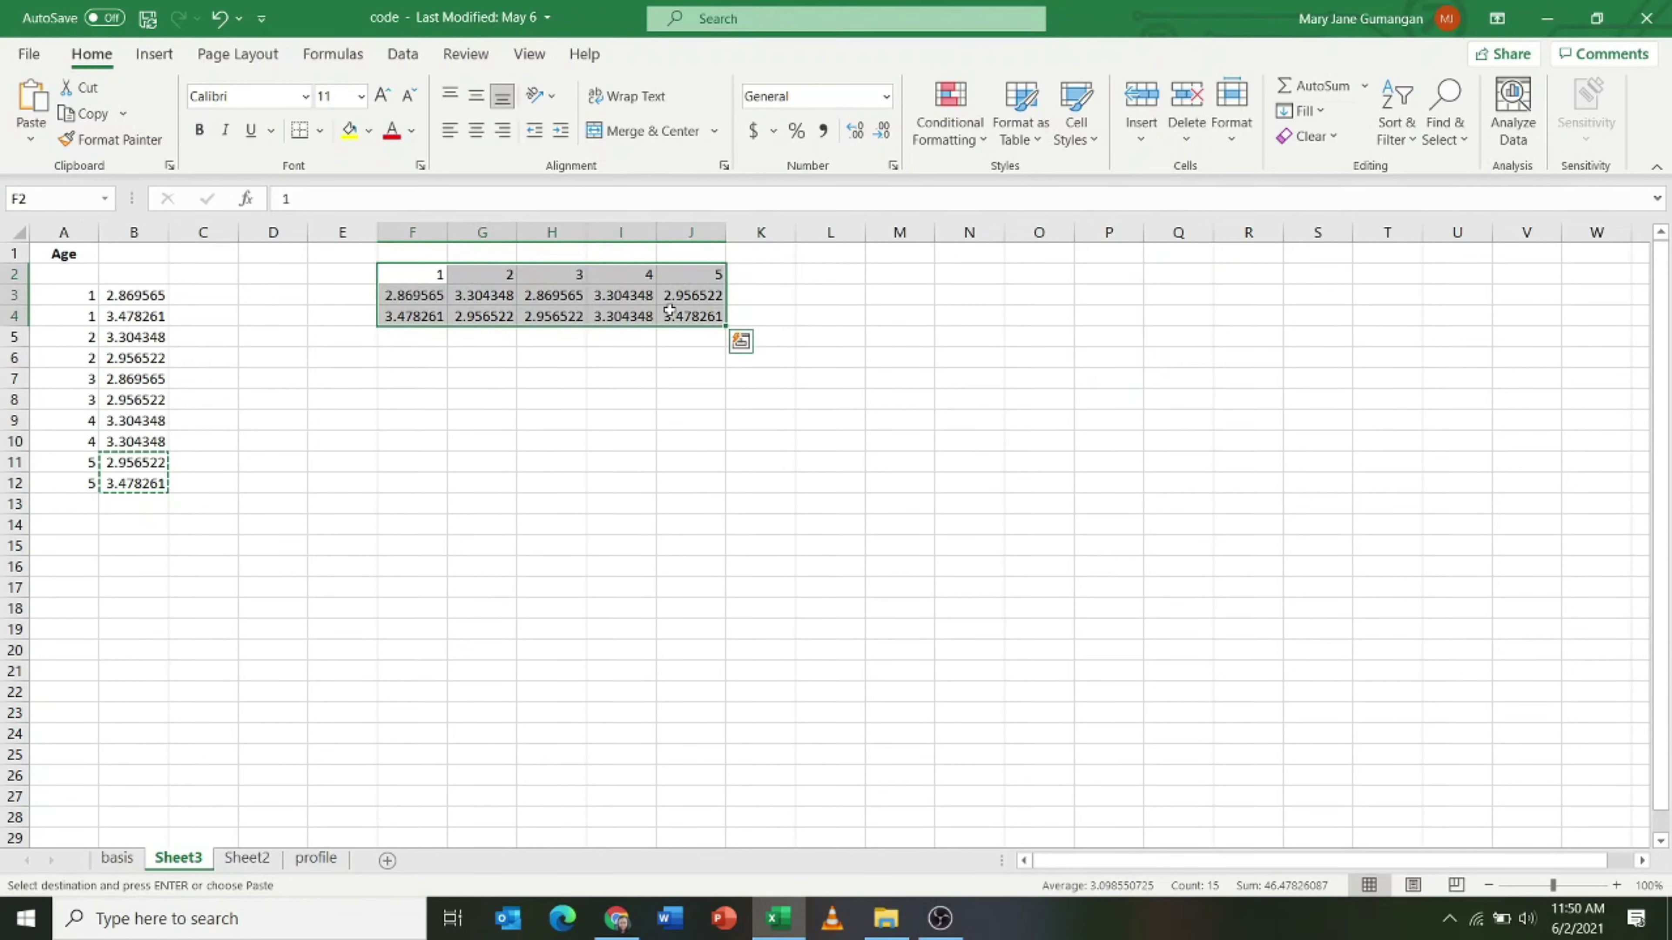
click(393, 56)
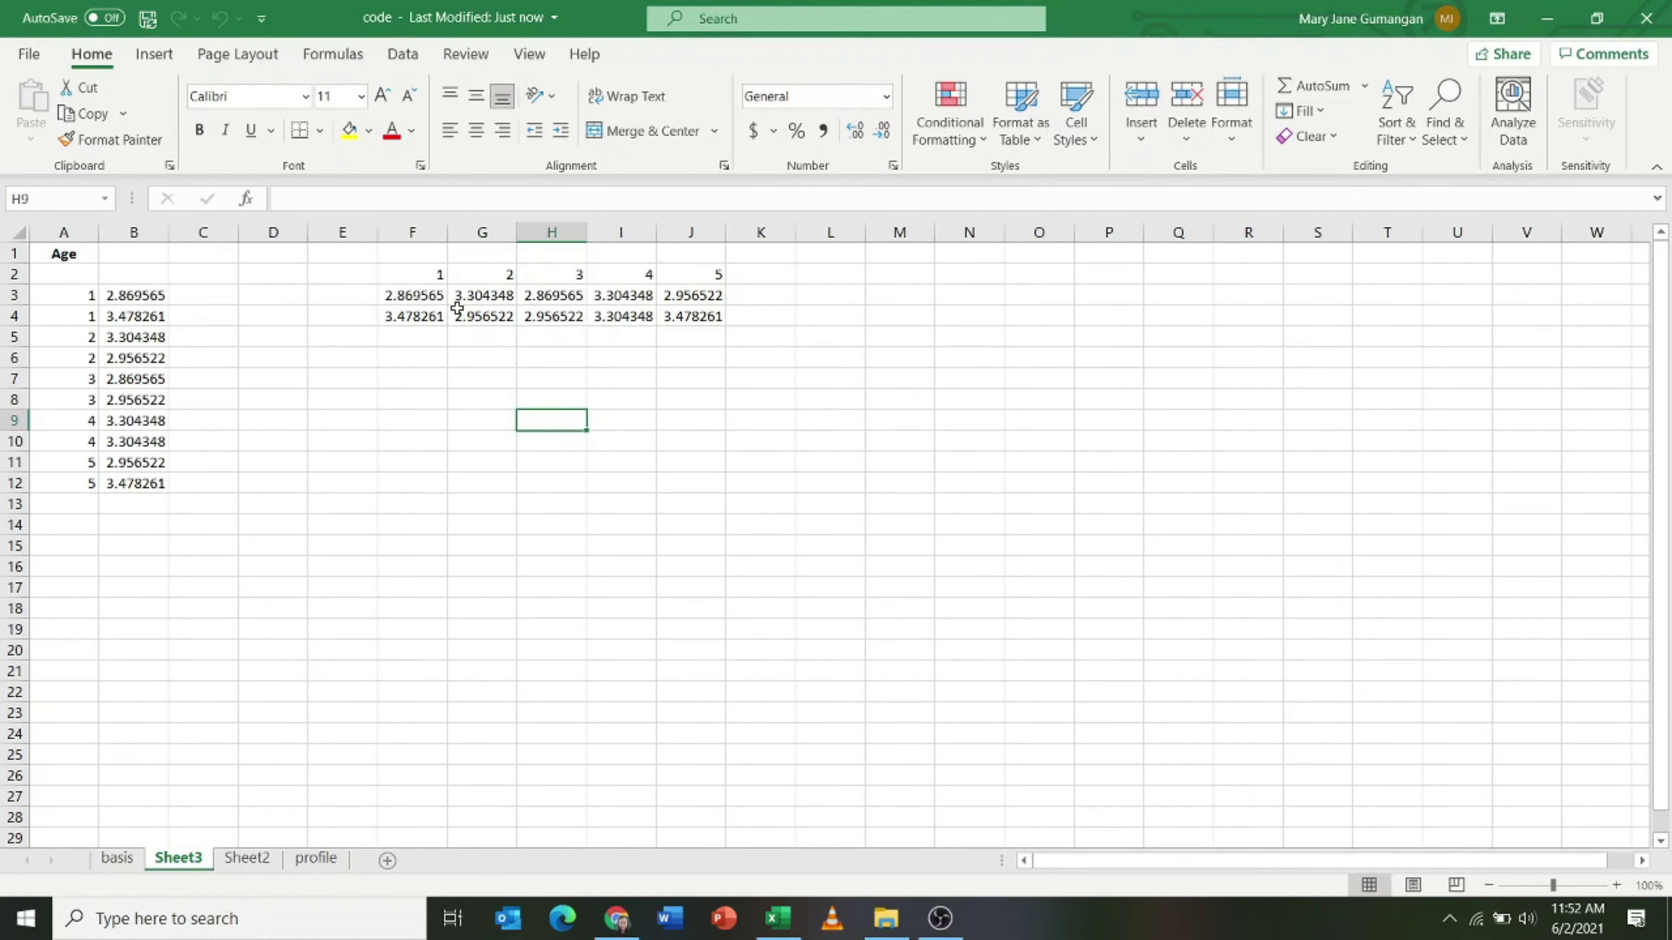
click(459, 312)
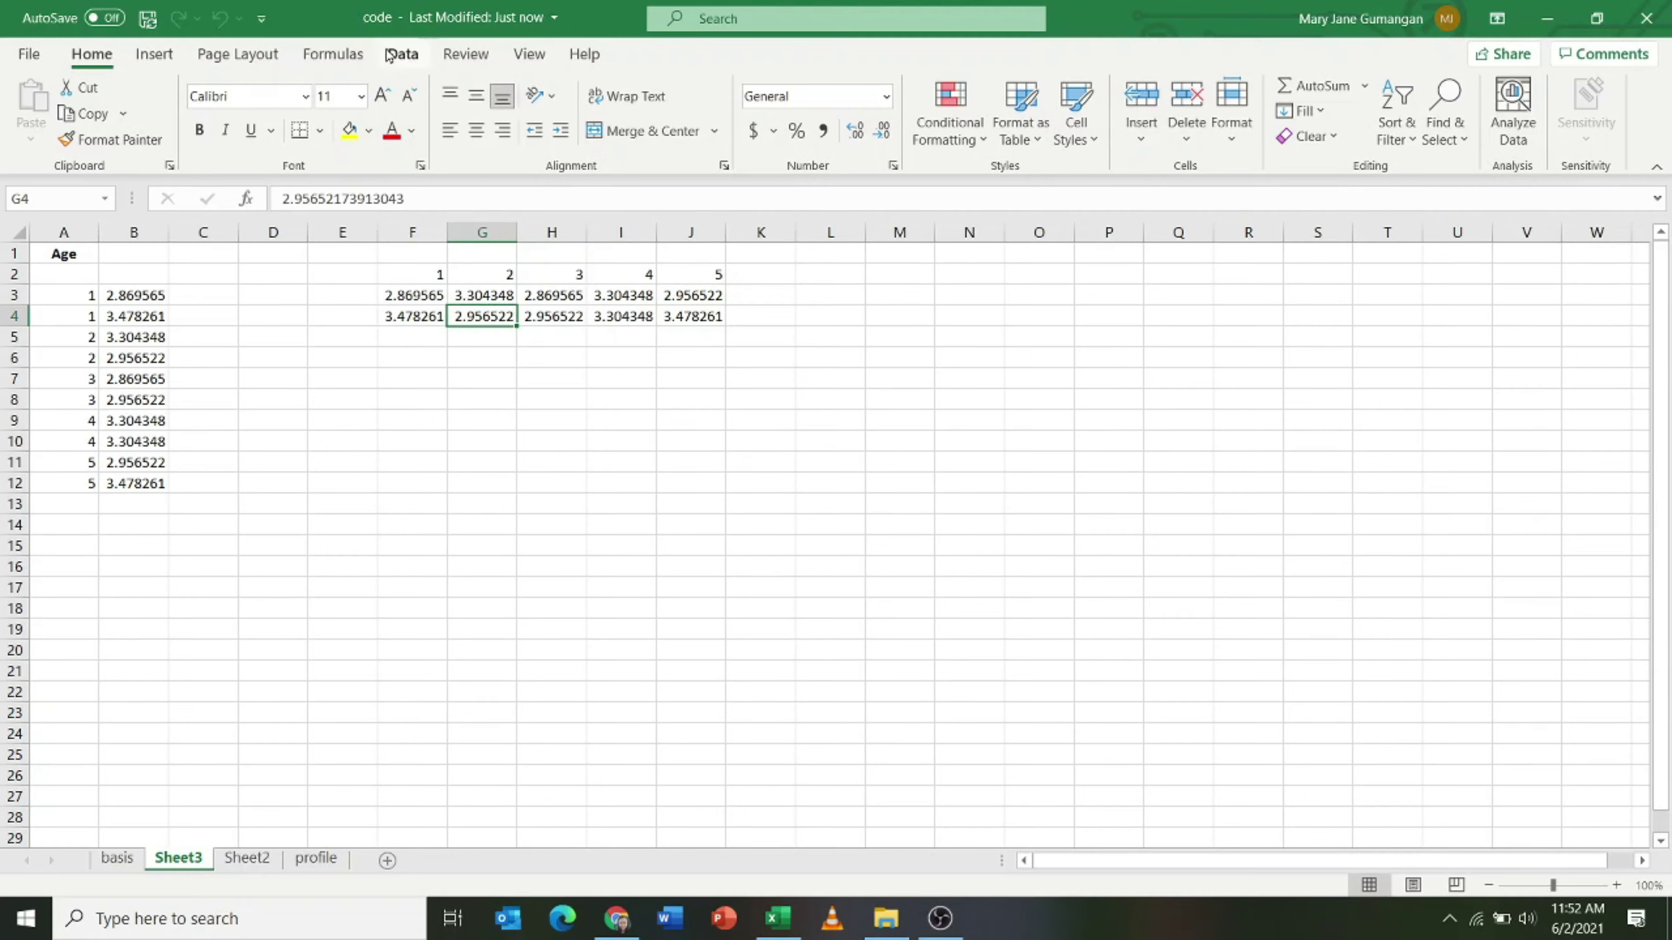
click(399, 57)
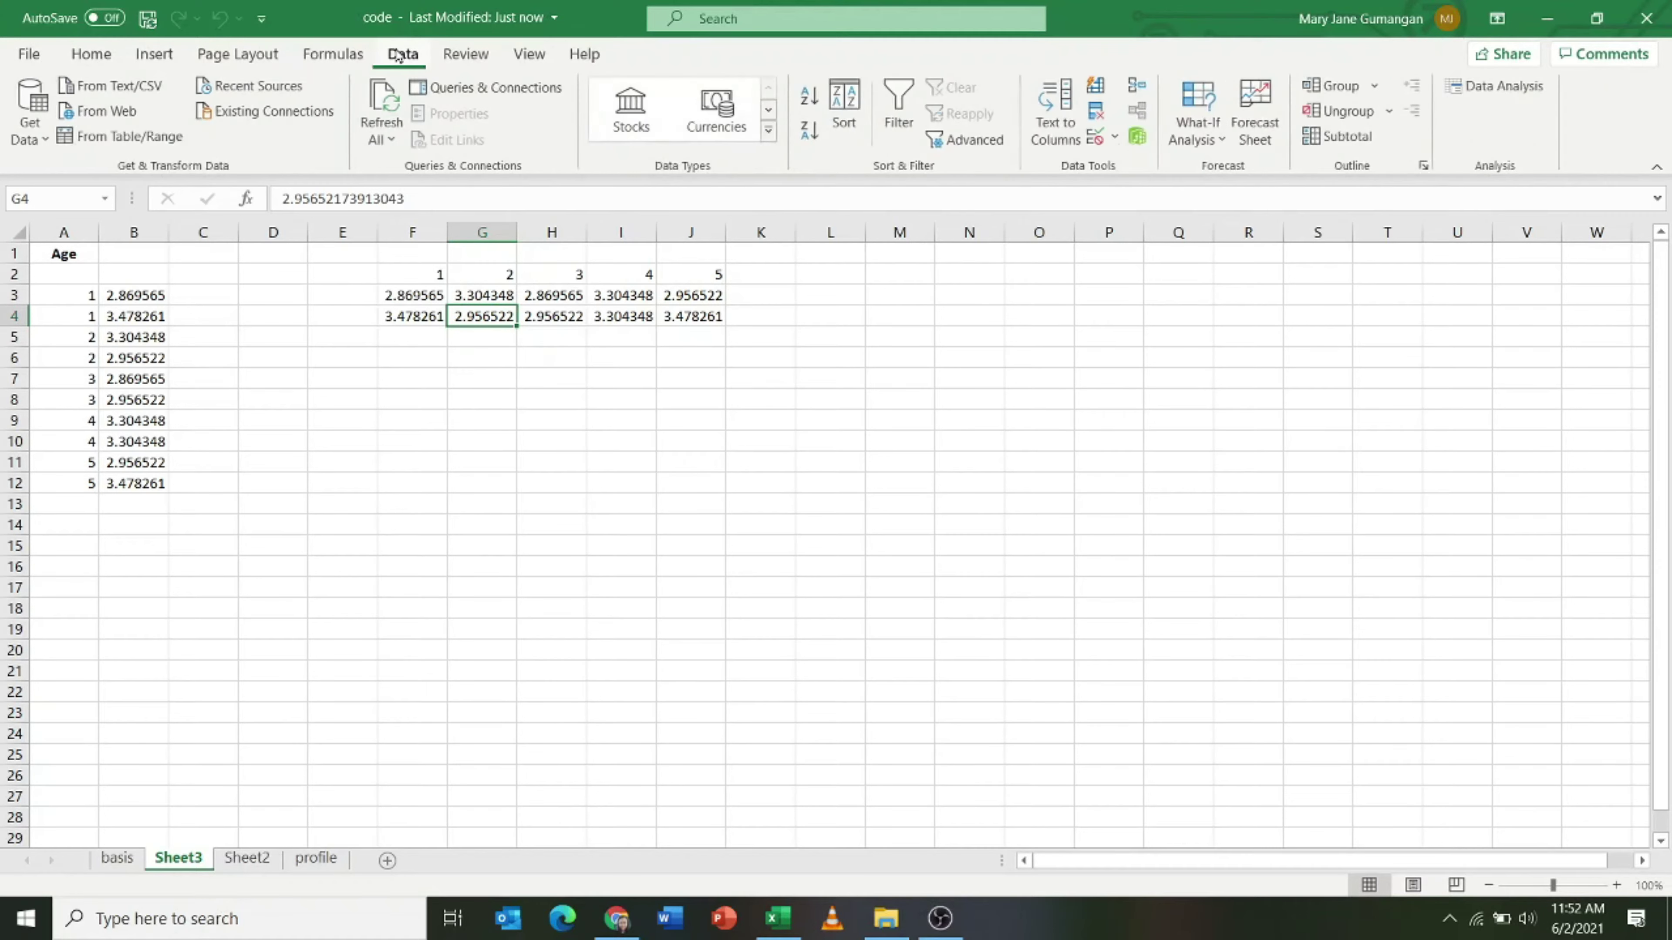
Choose Anova: Single Factor from the Data Analysis tools list.
click(1517, 101)
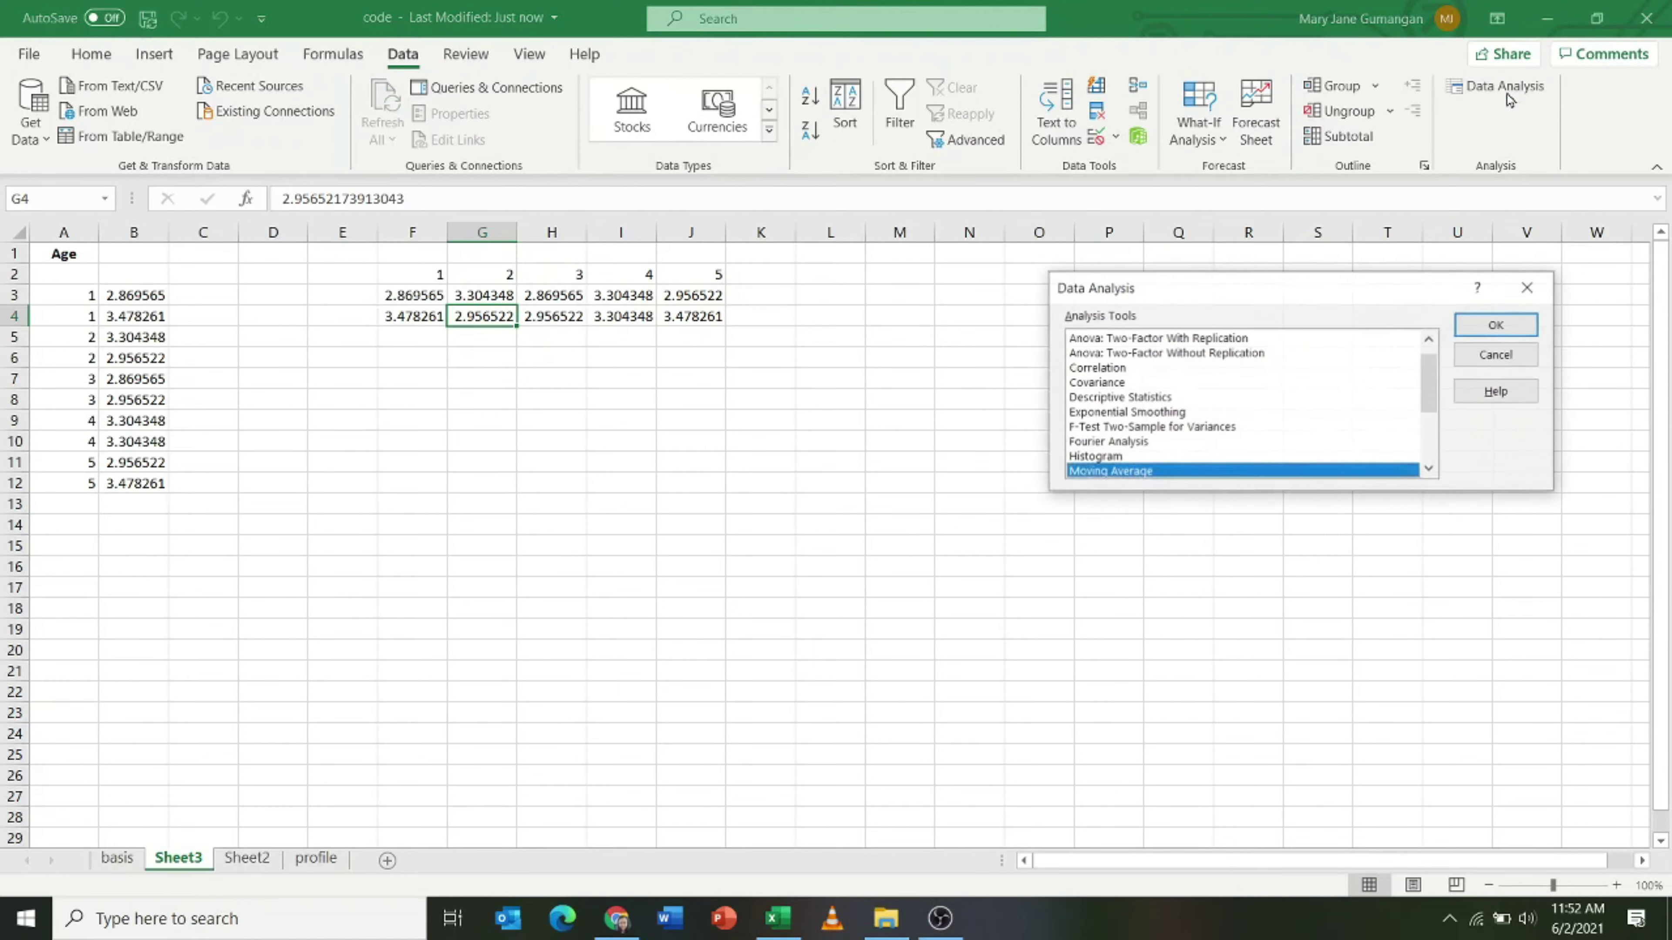
drag(1429, 395, 1428, 383)
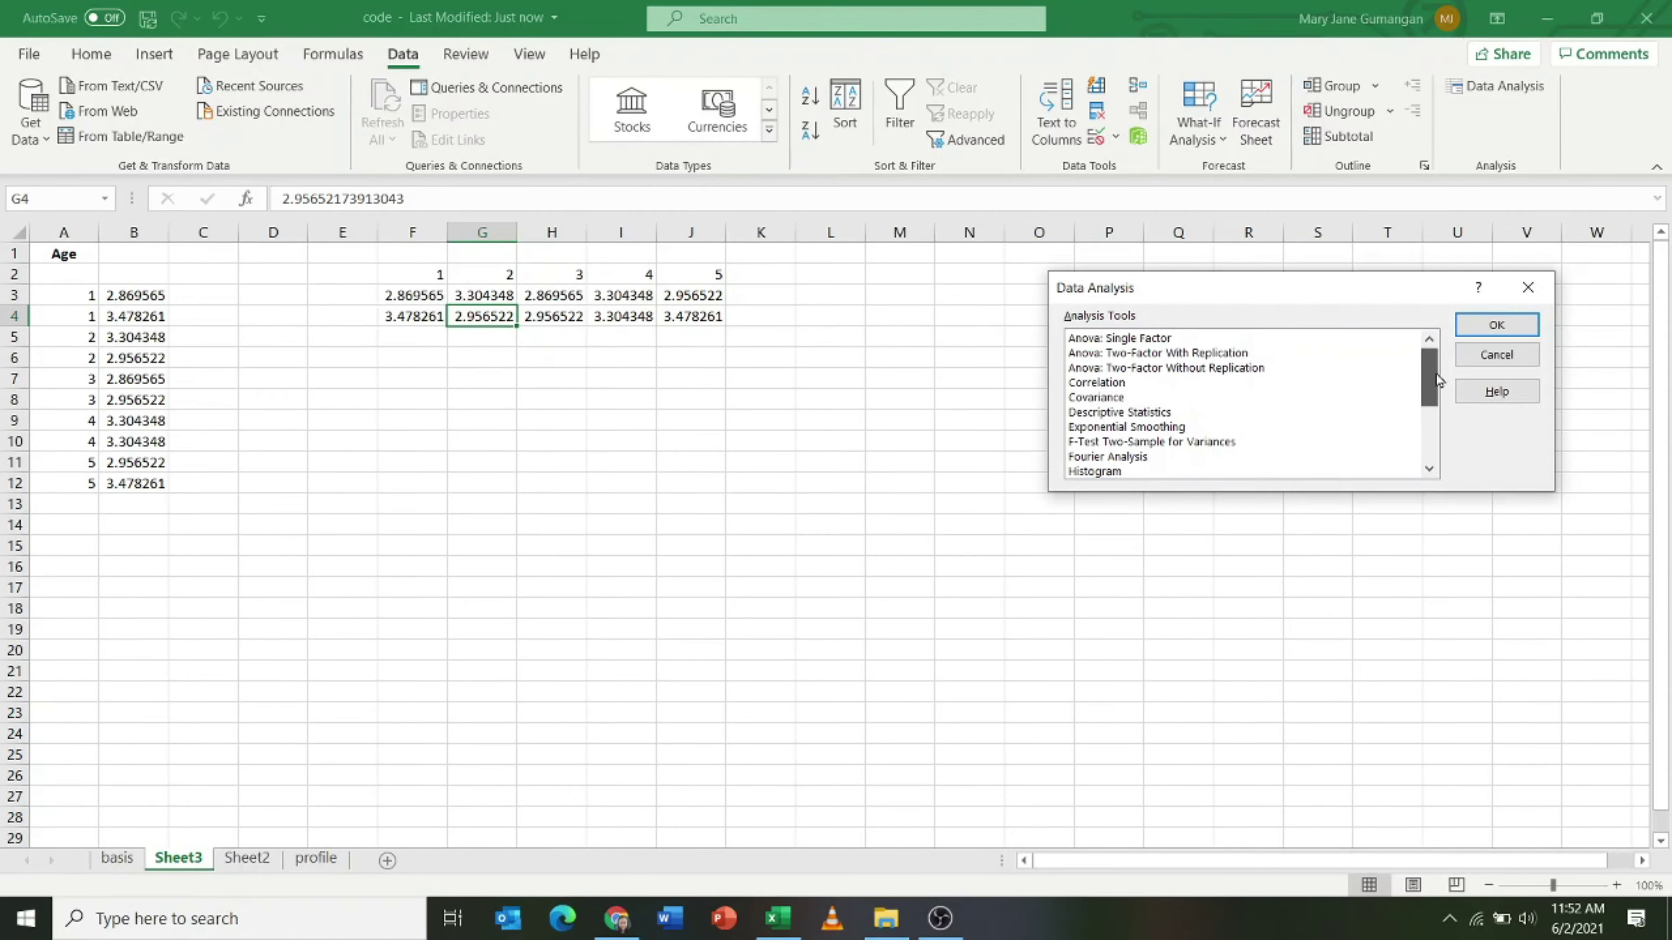
click(1074, 339)
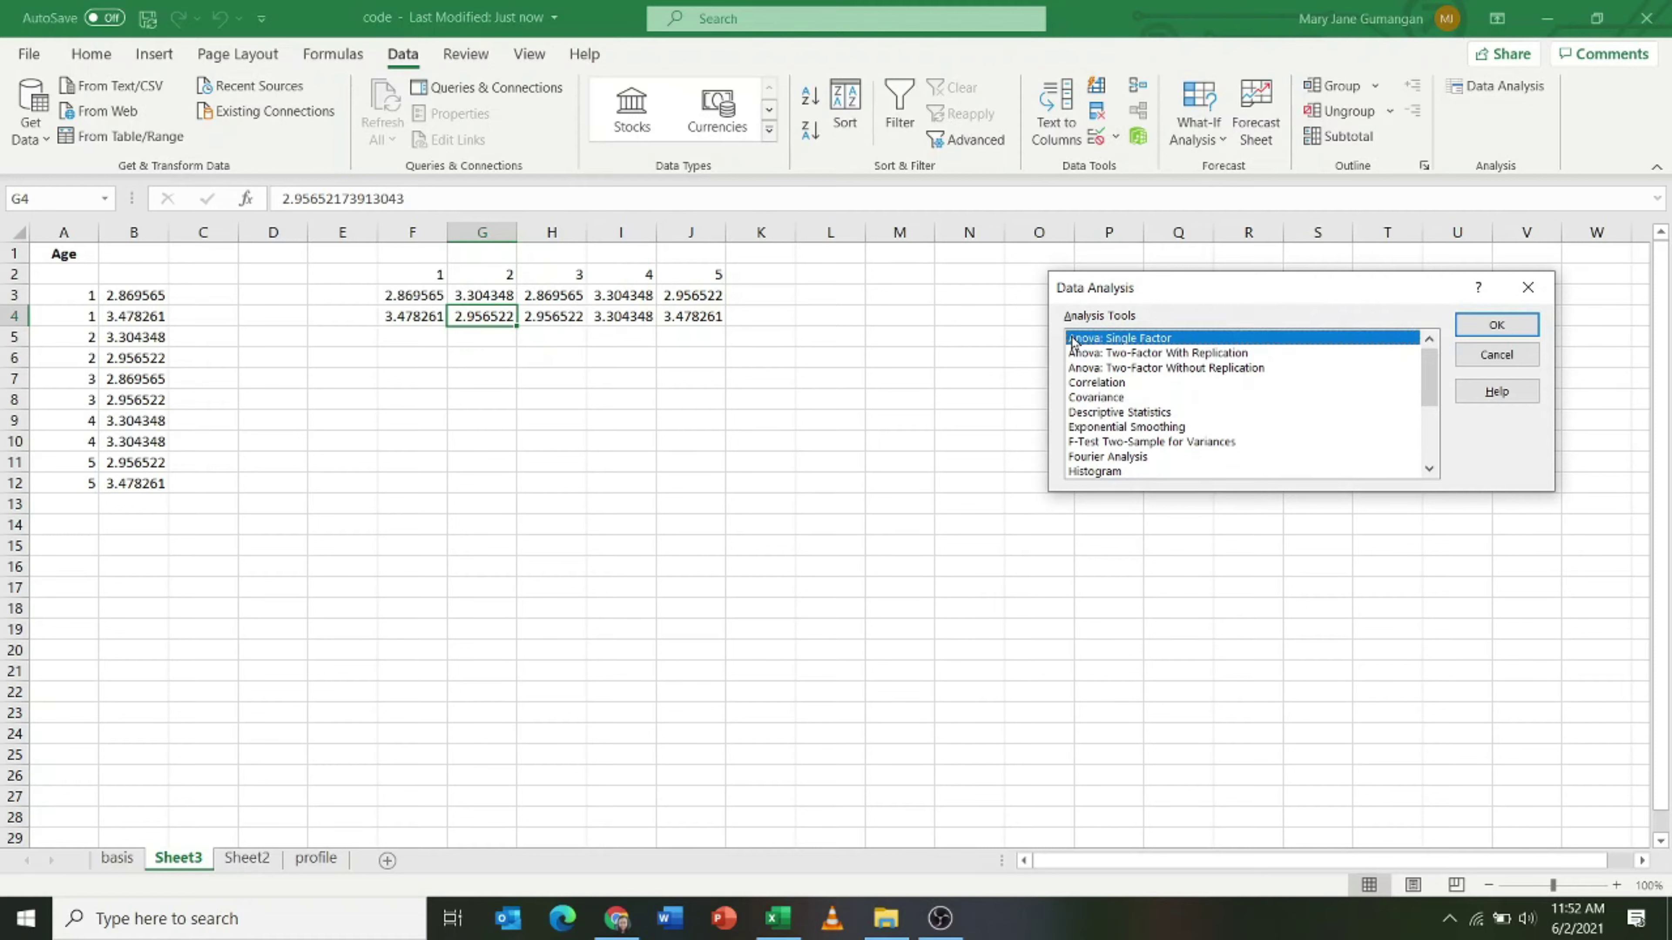
click(1471, 333)
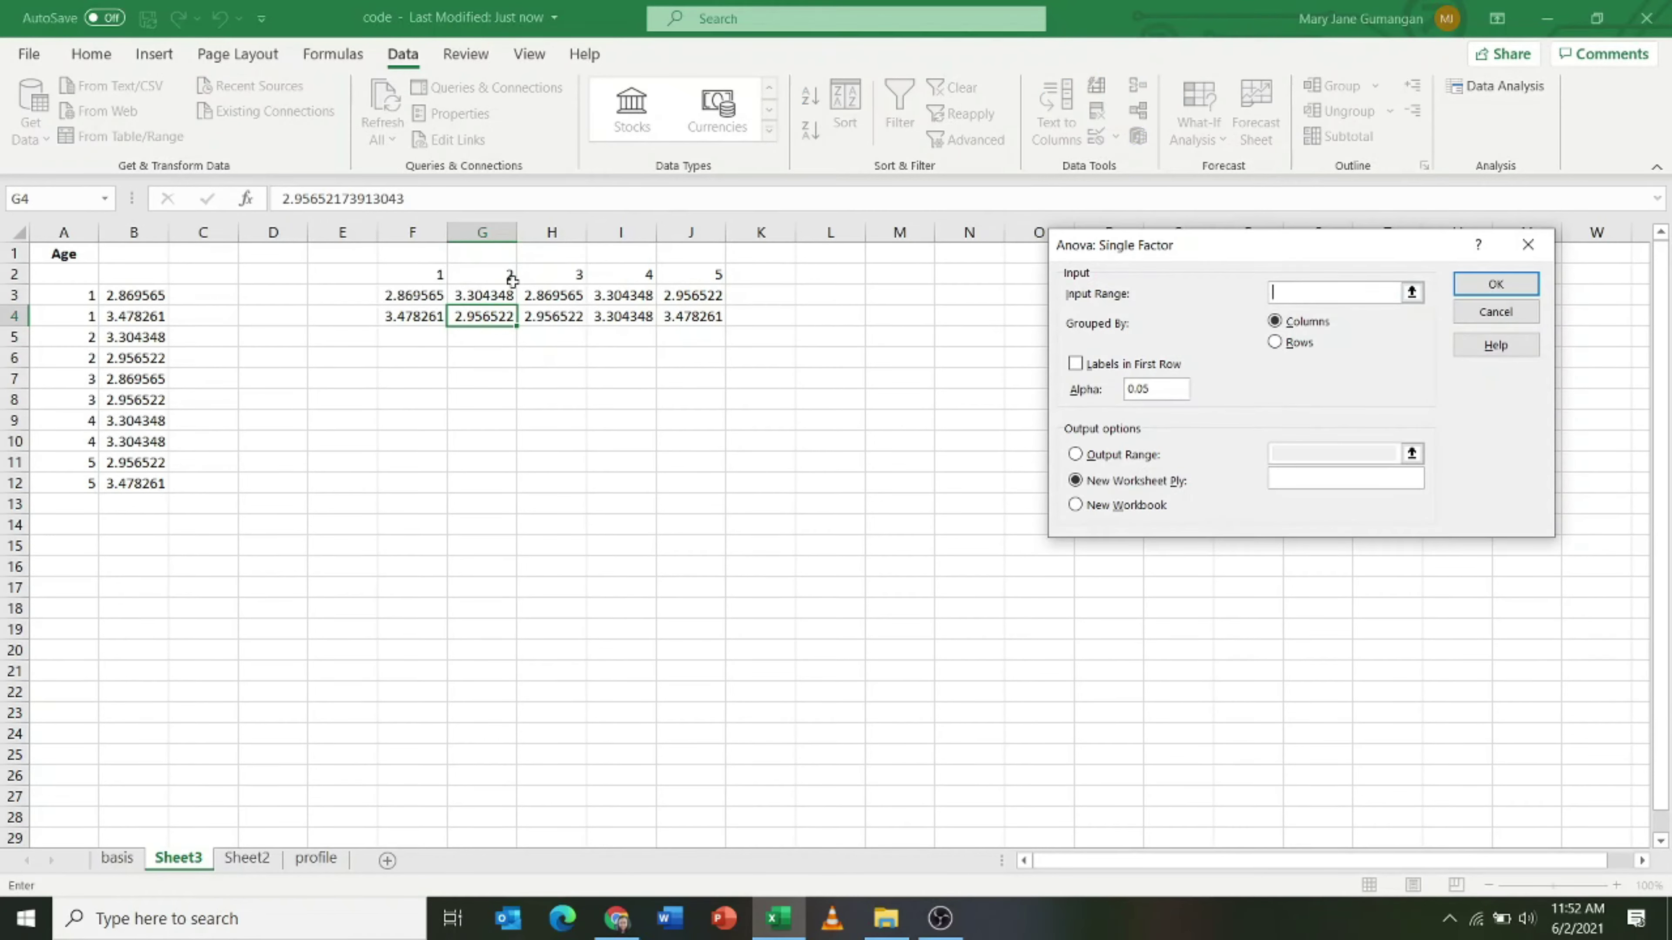
Run the ANOVA on $F$2:$J$4 with first-row labels, outputting results at $F$7.
drag(402, 273, 698, 318)
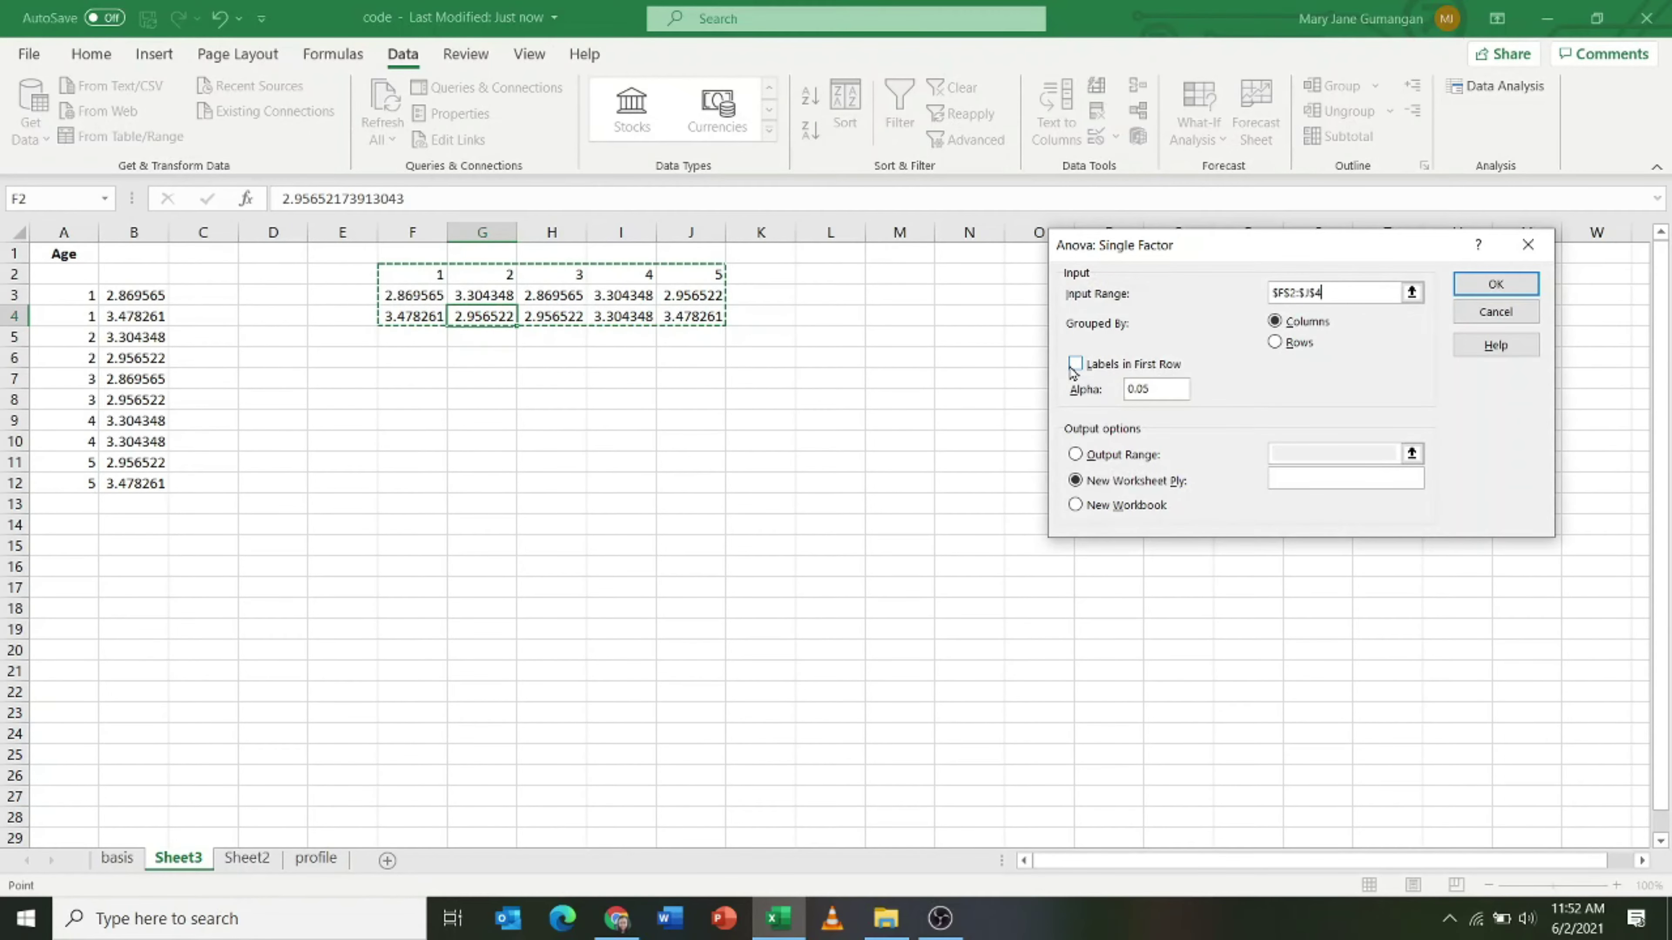
click(1074, 364)
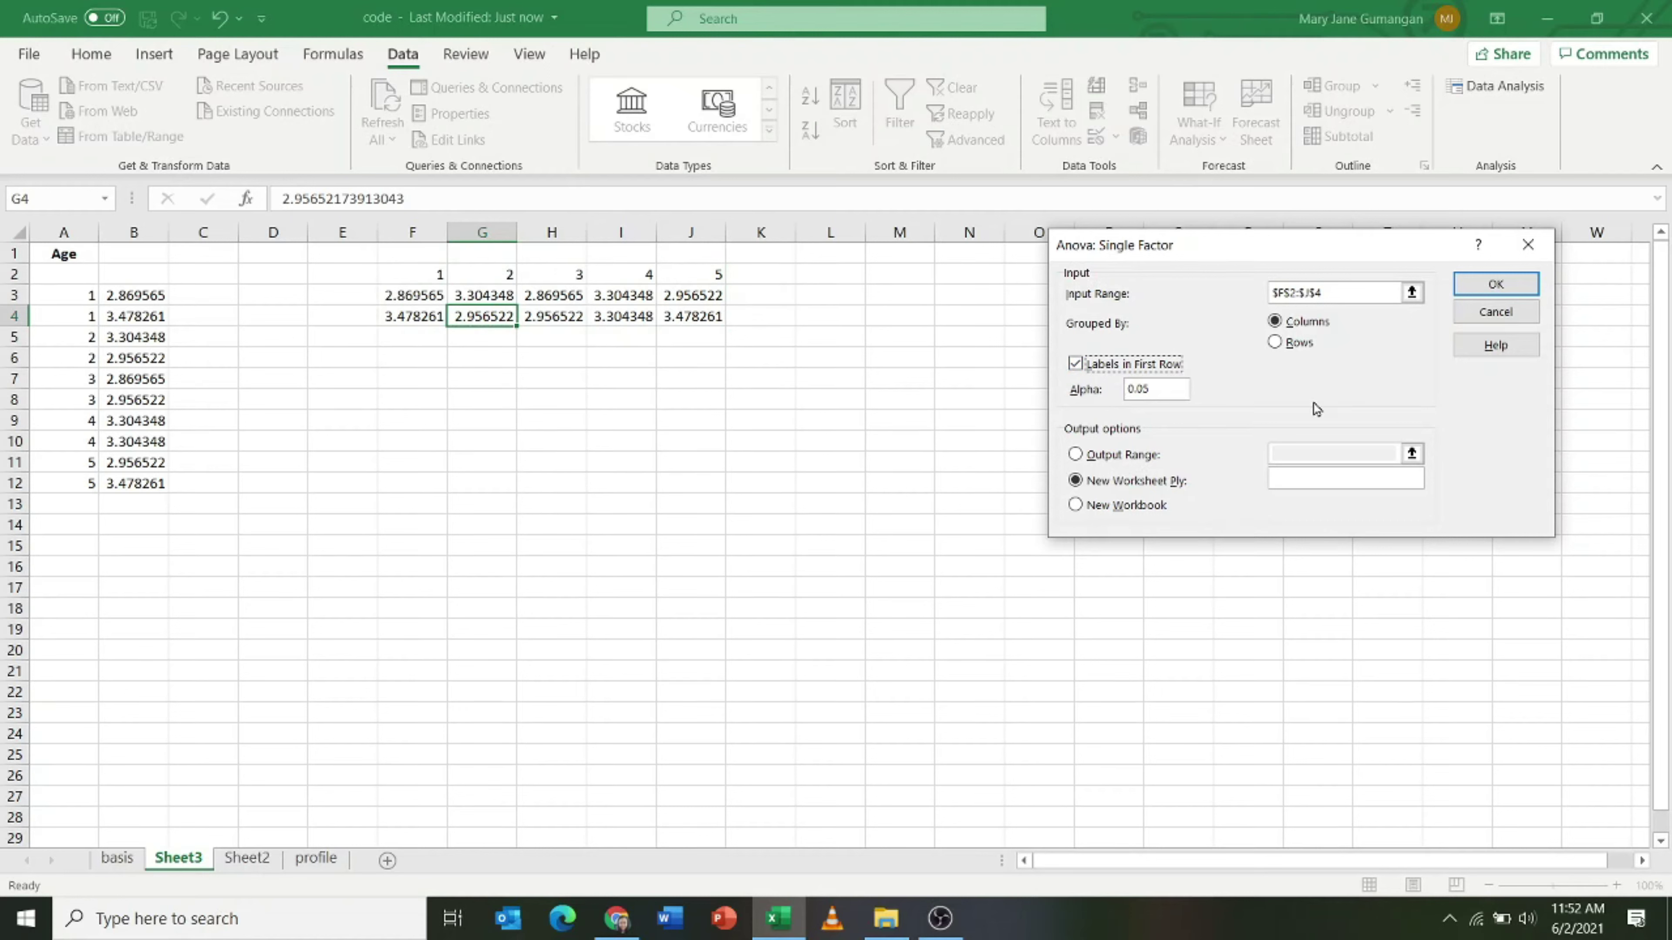
click(1075, 455)
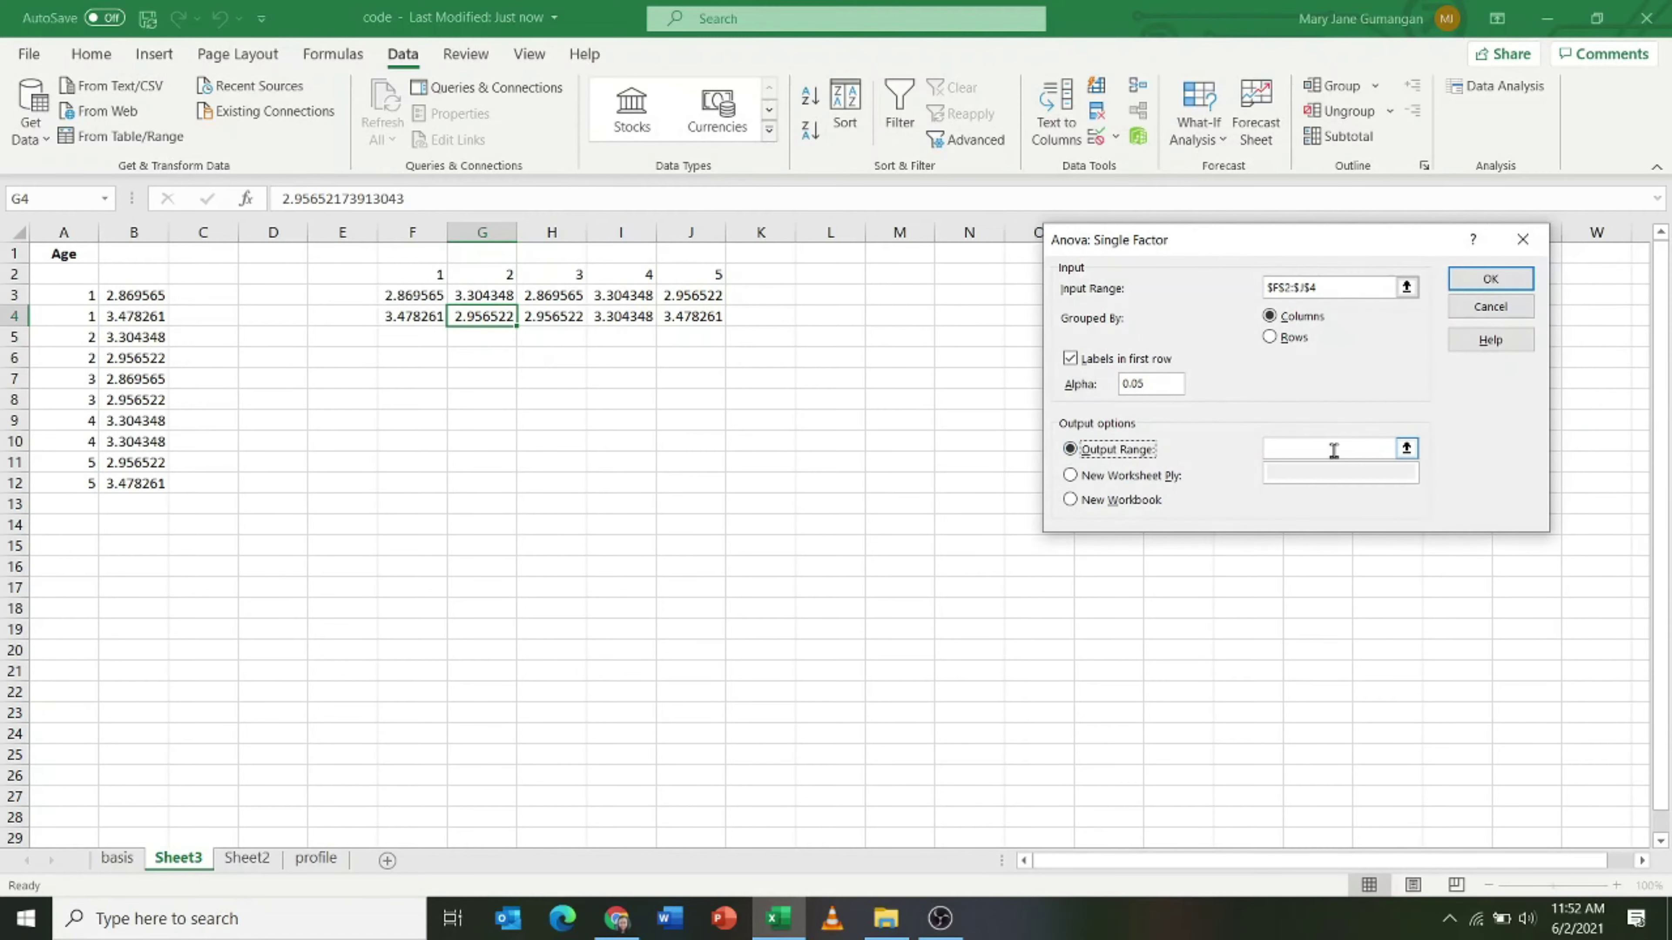
click(1336, 454)
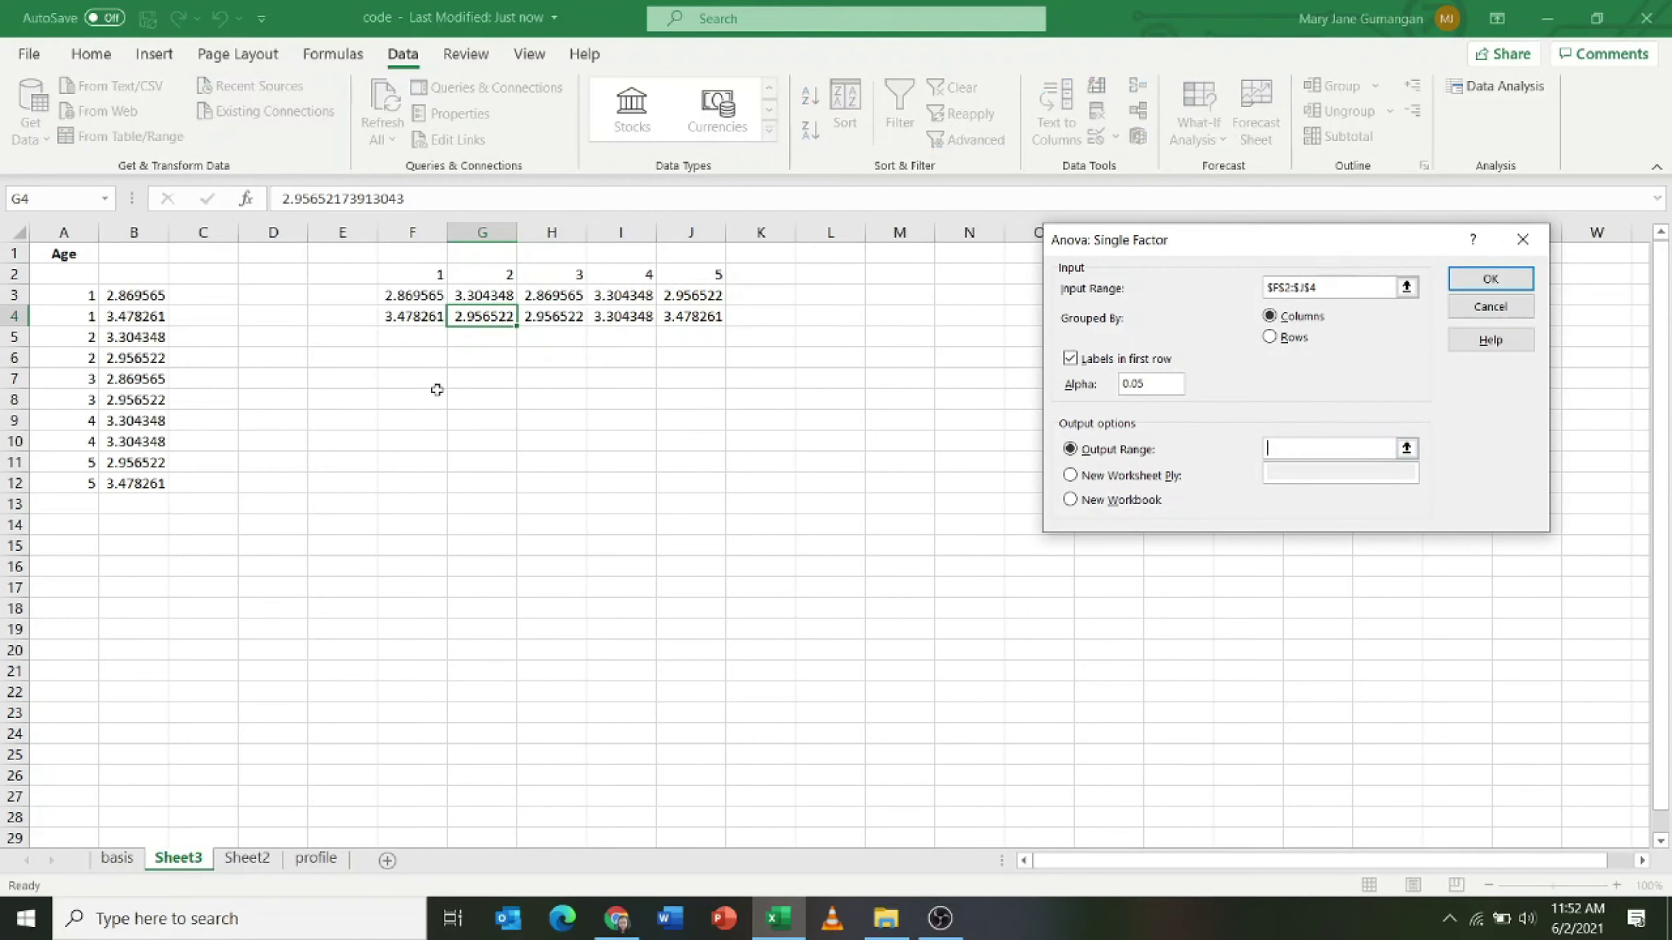
click(401, 380)
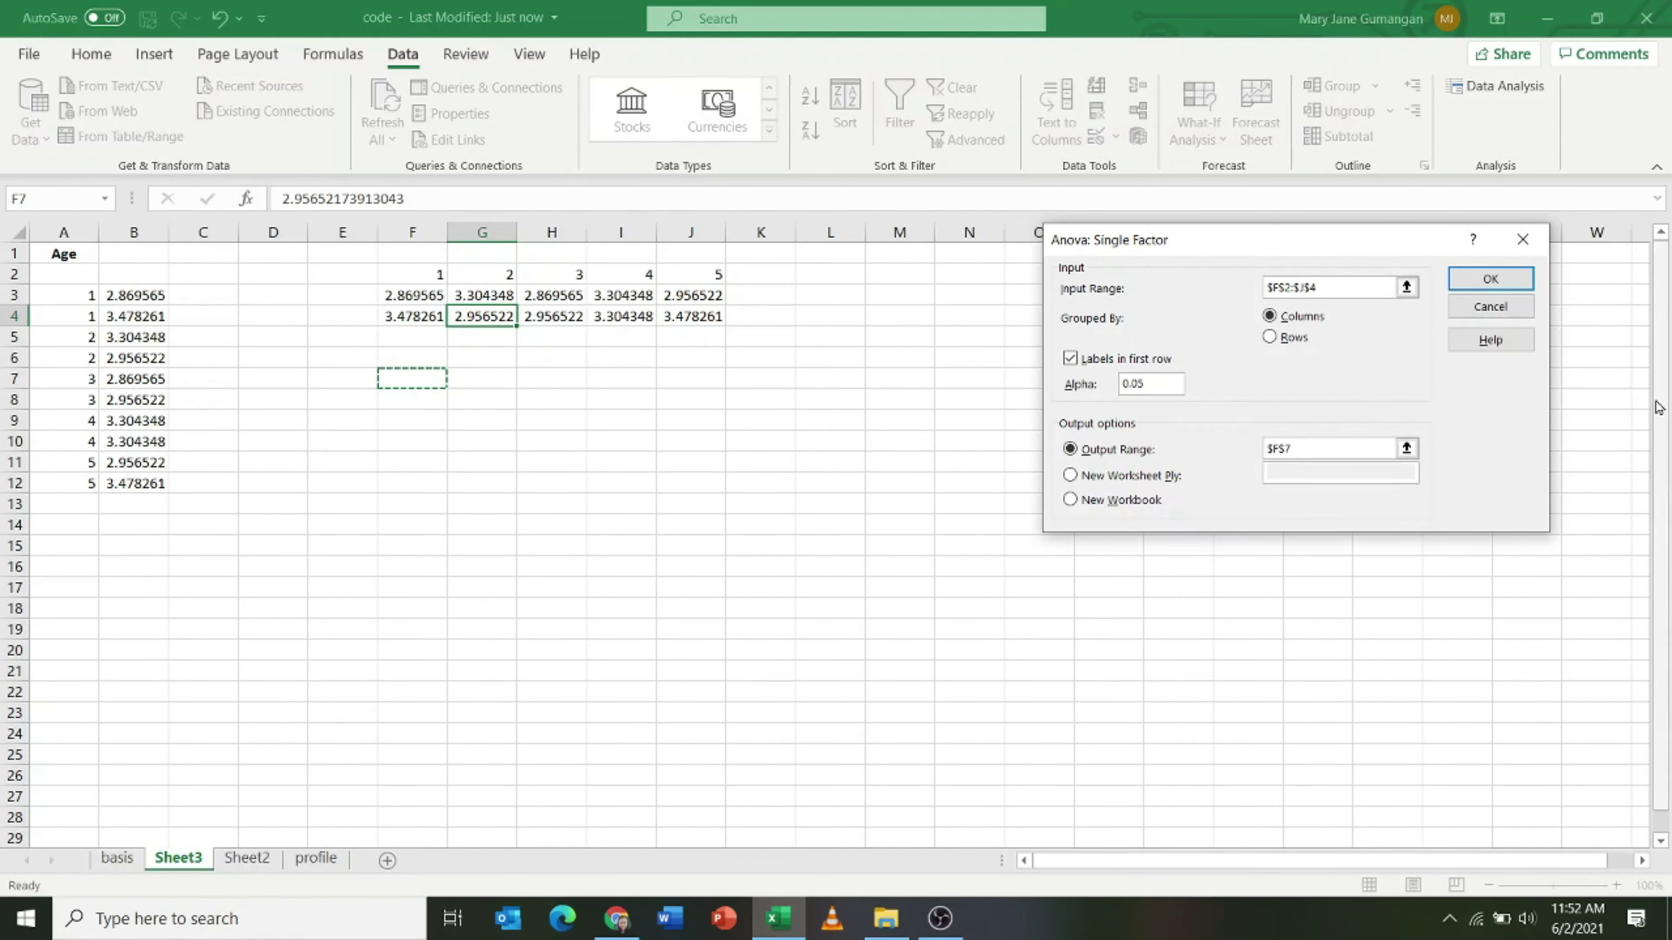
click(1490, 279)
click(1029, 521)
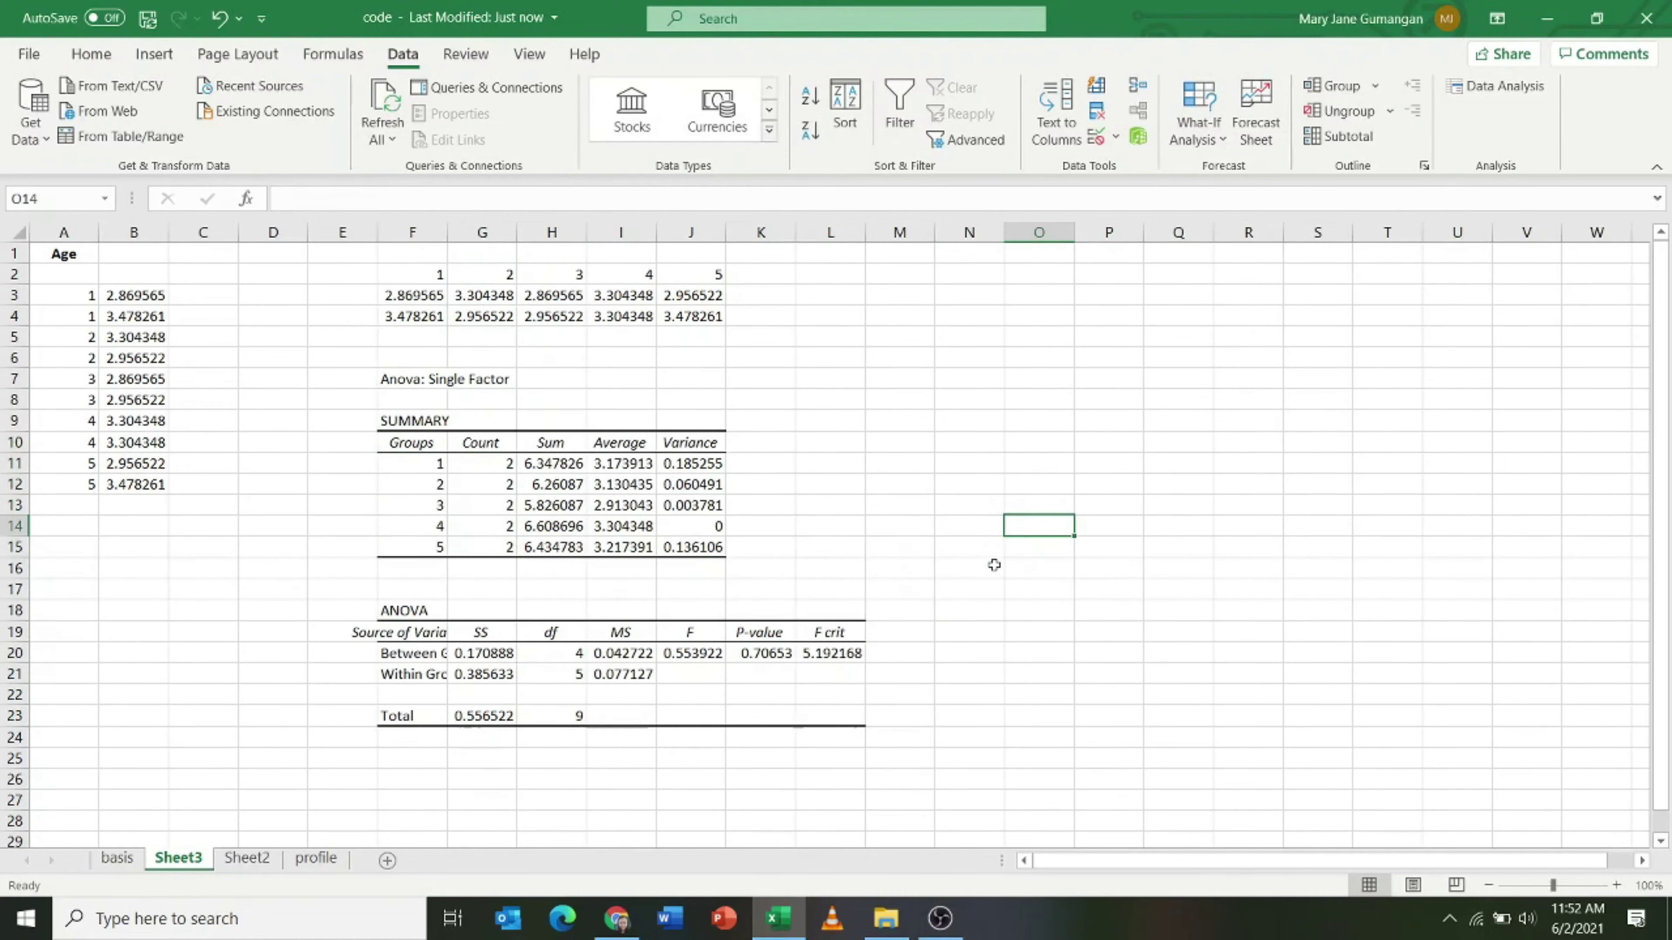
scroll(990, 566, down, 1)
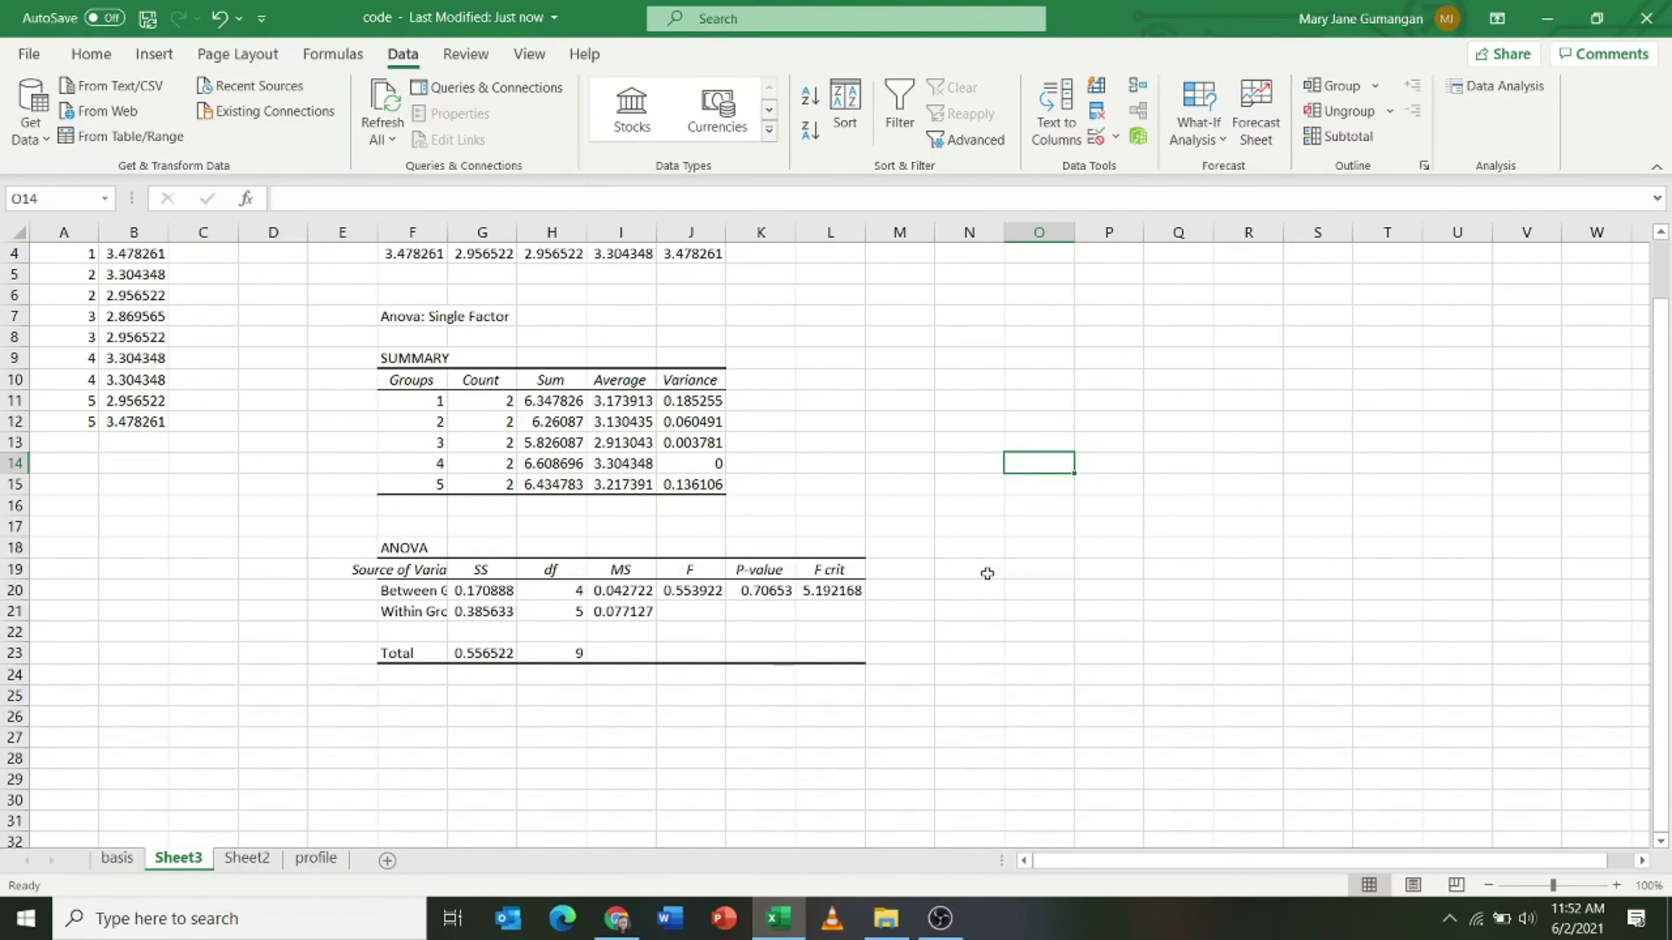
click(791, 615)
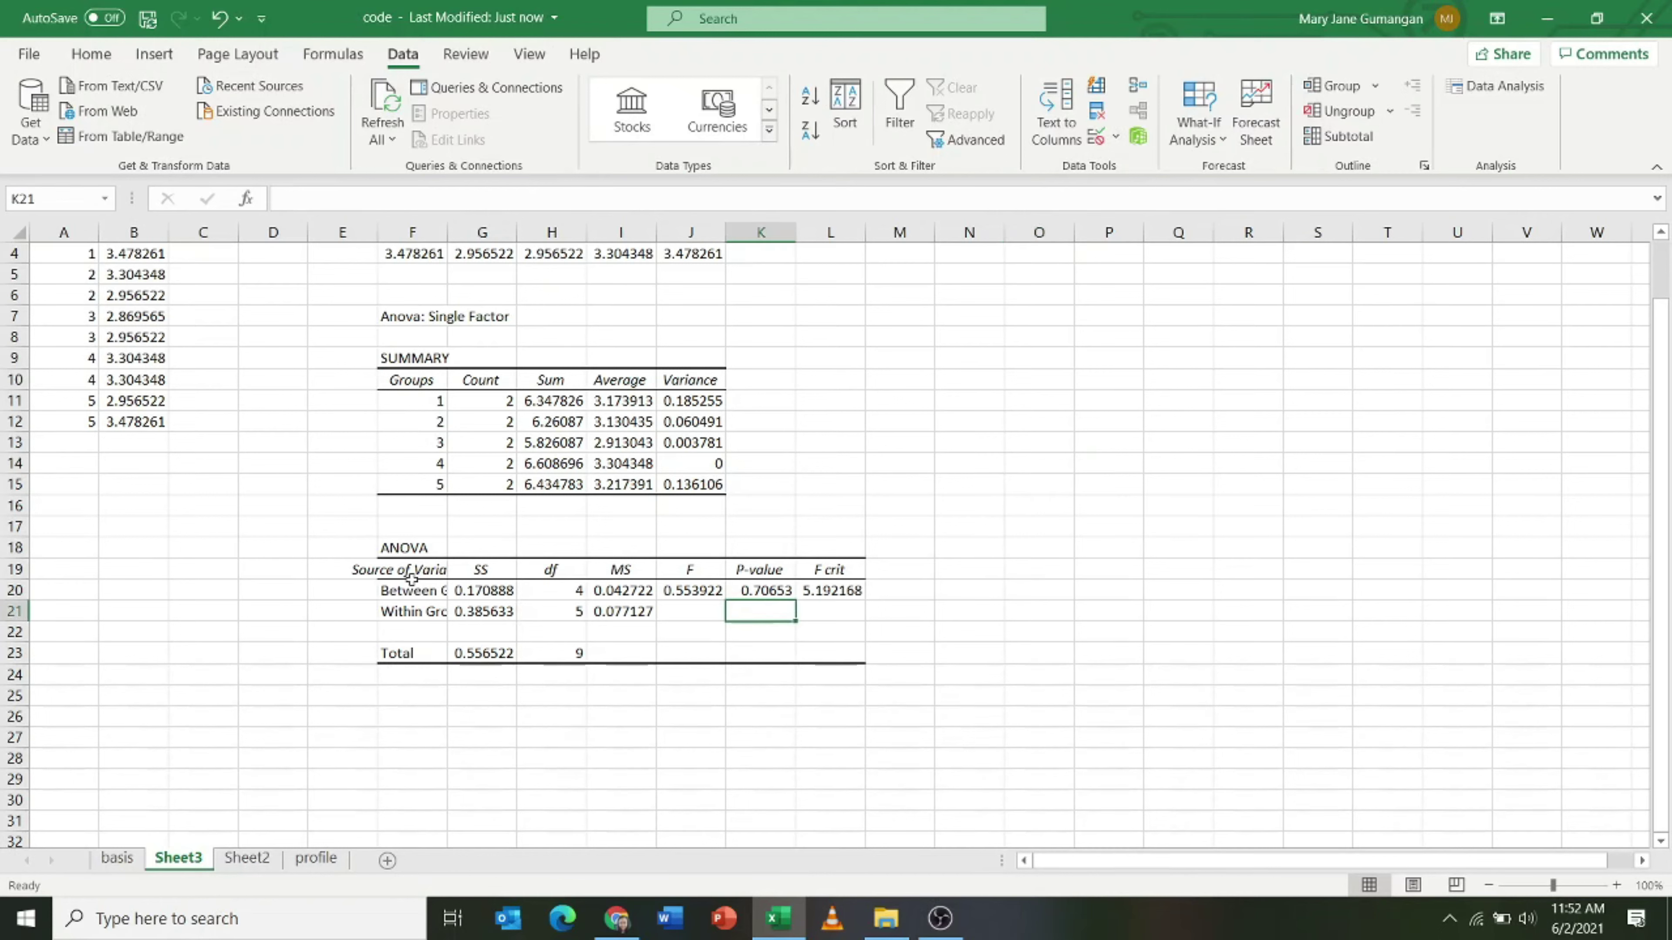
drag(410, 555, 752, 652)
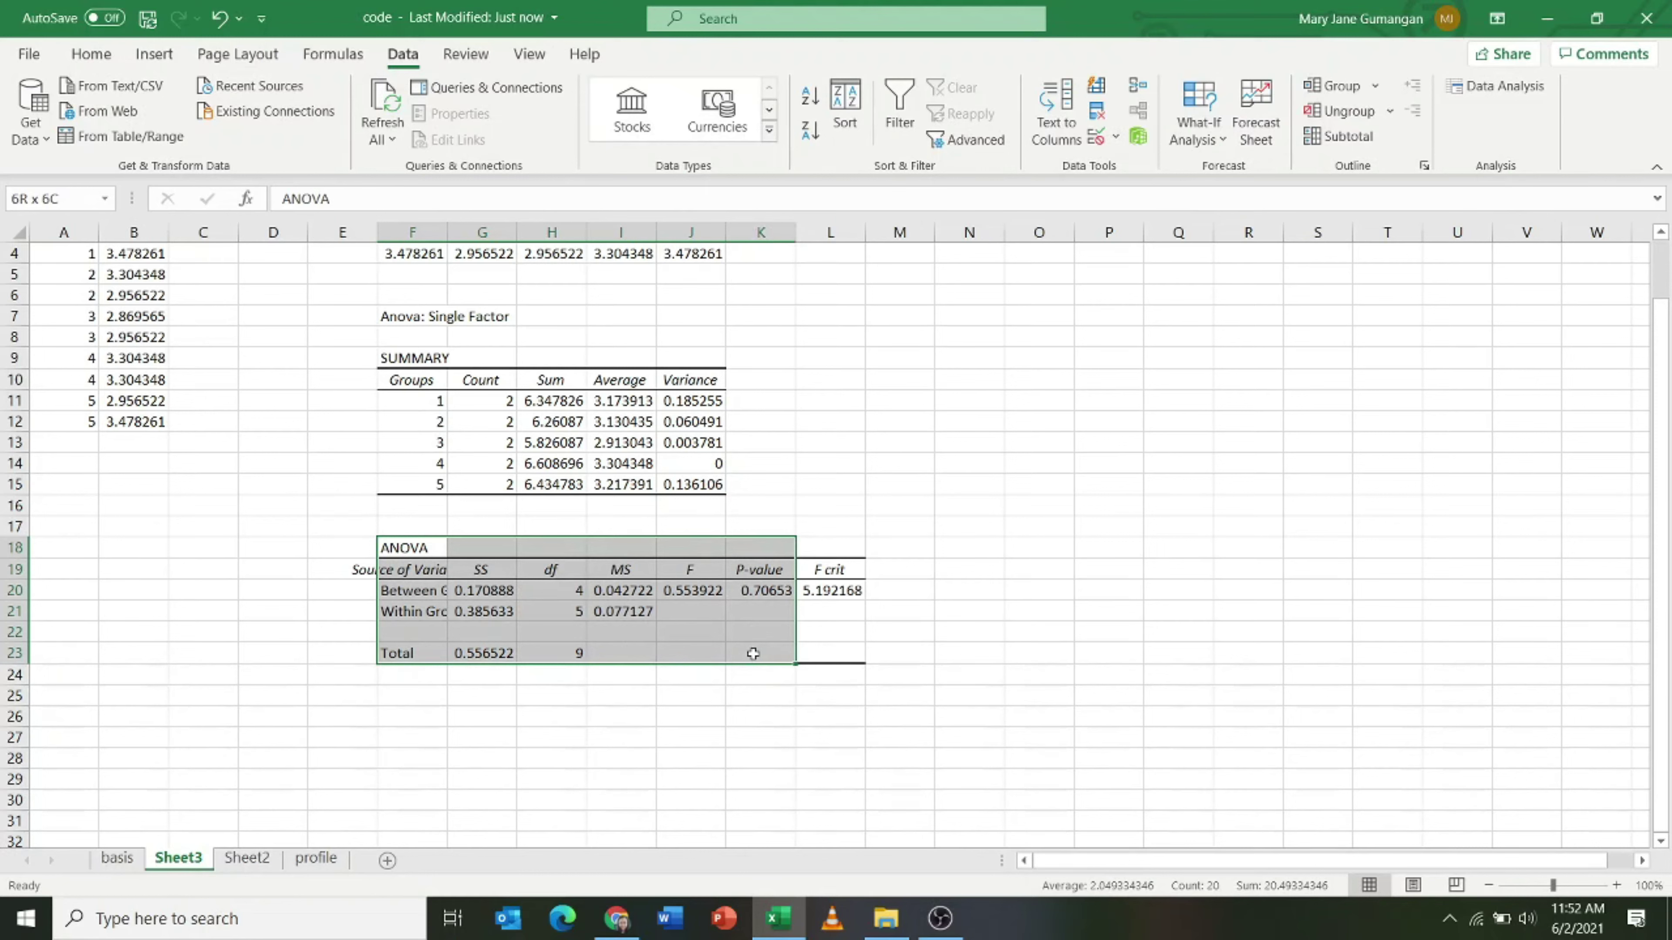
click(753, 653)
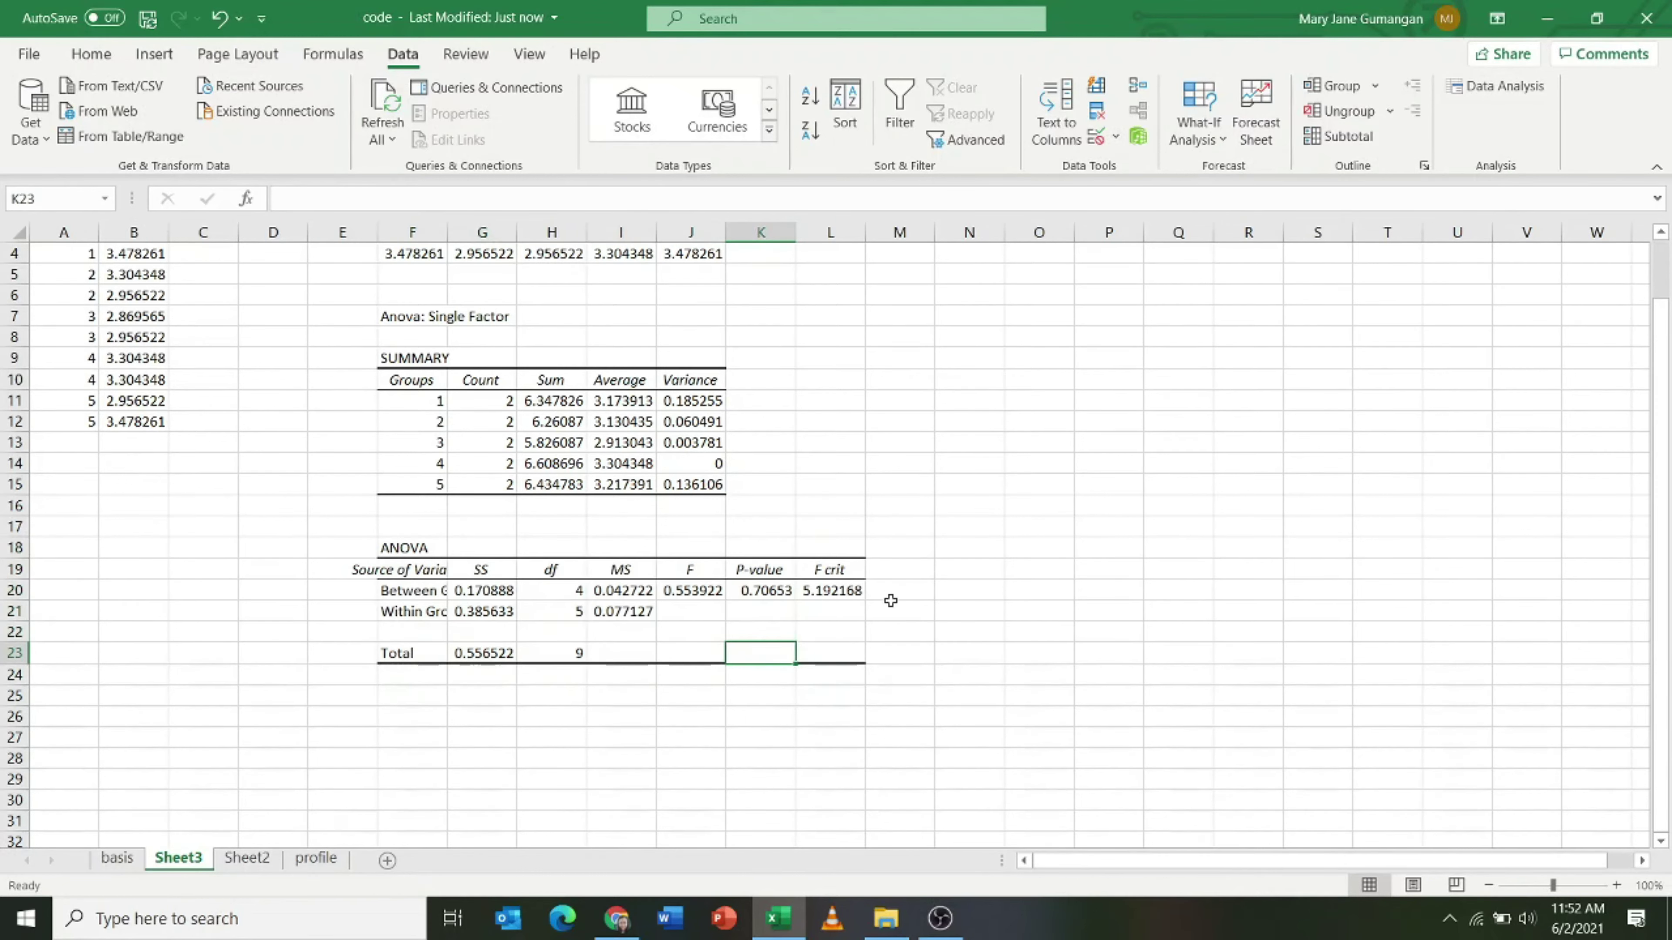
click(900, 571)
Add an 'interpretation' heading in M19, widen column M, and check the P-value in K20.
text(in)
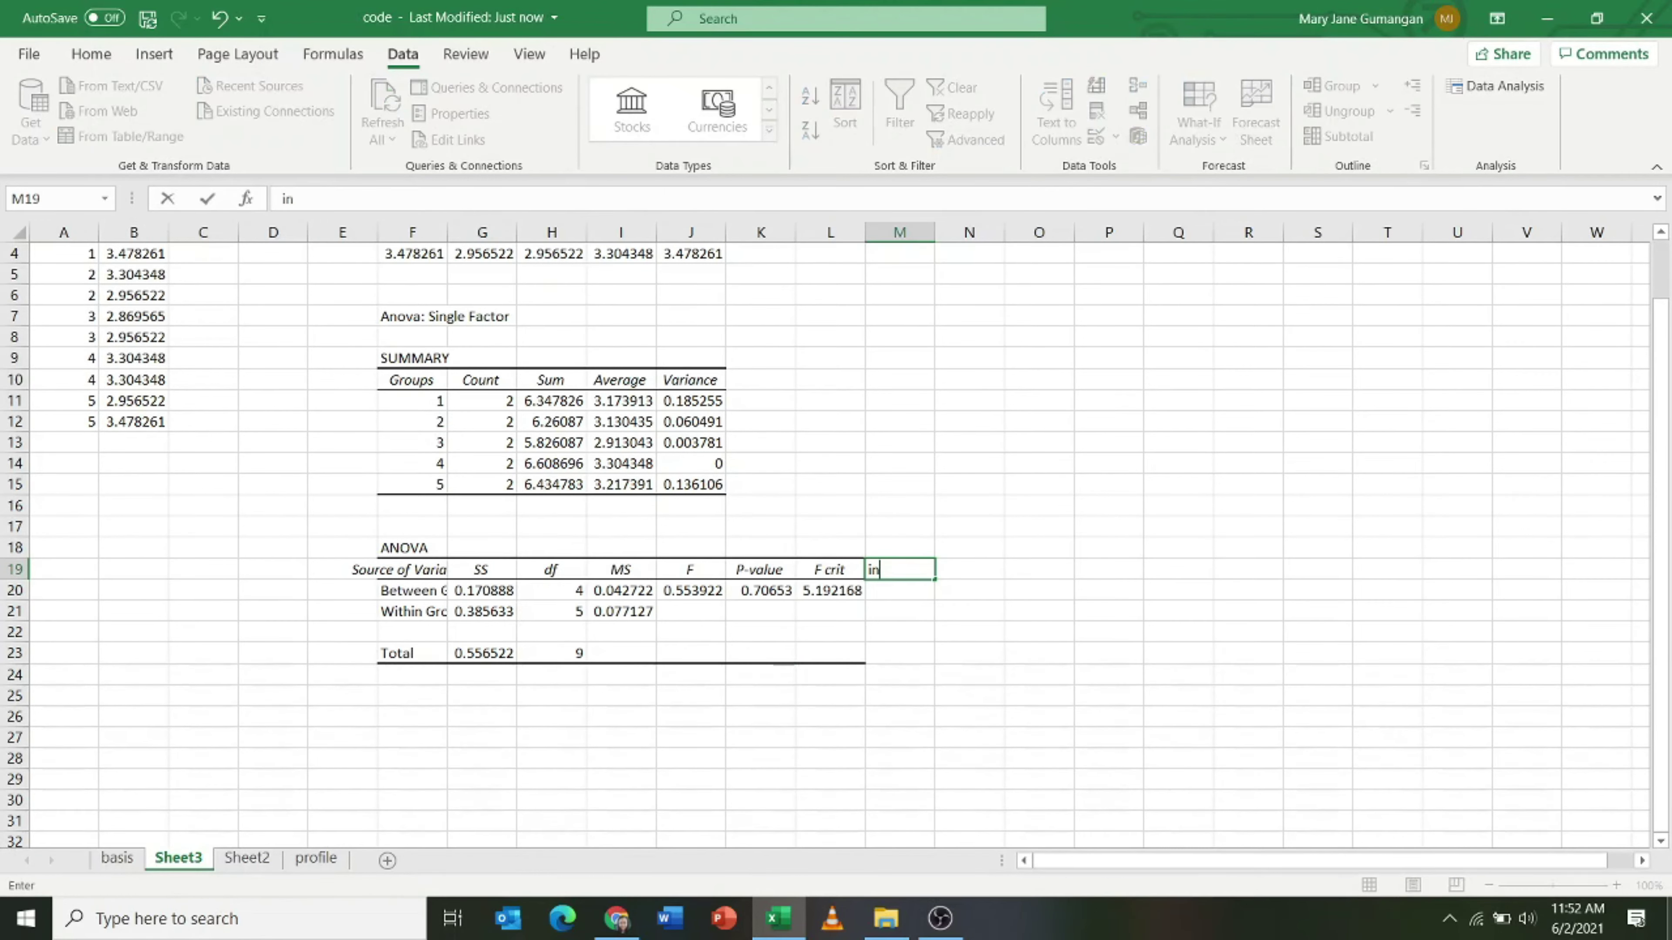
text(terpretation)
key(Return)
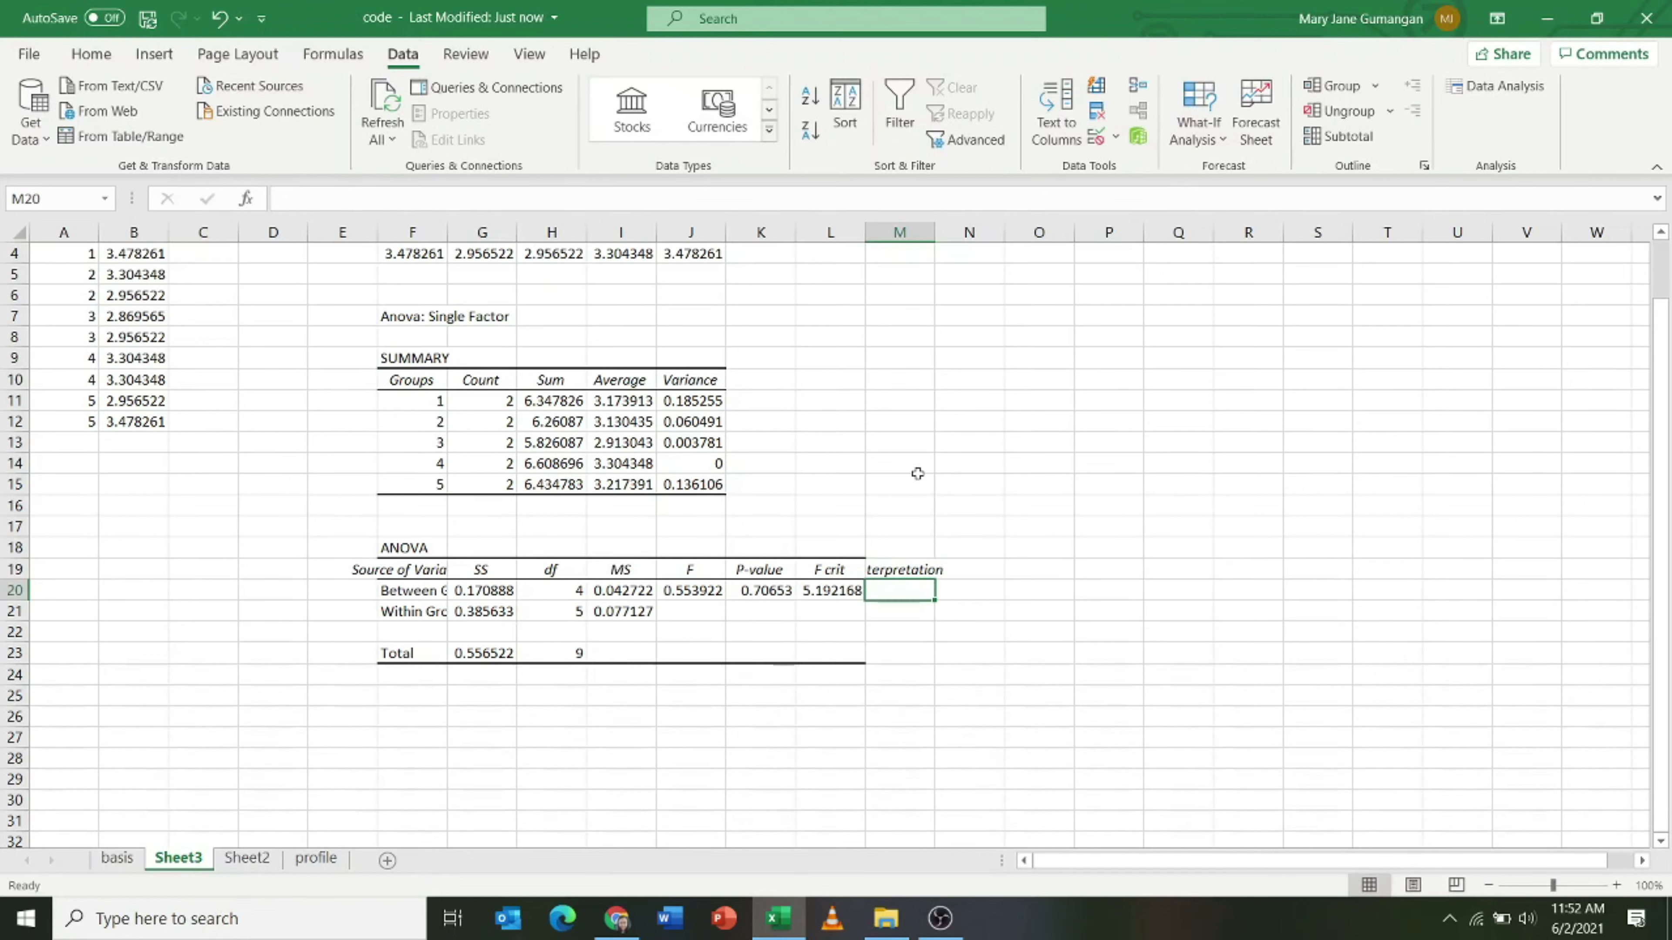
drag(934, 231, 969, 232)
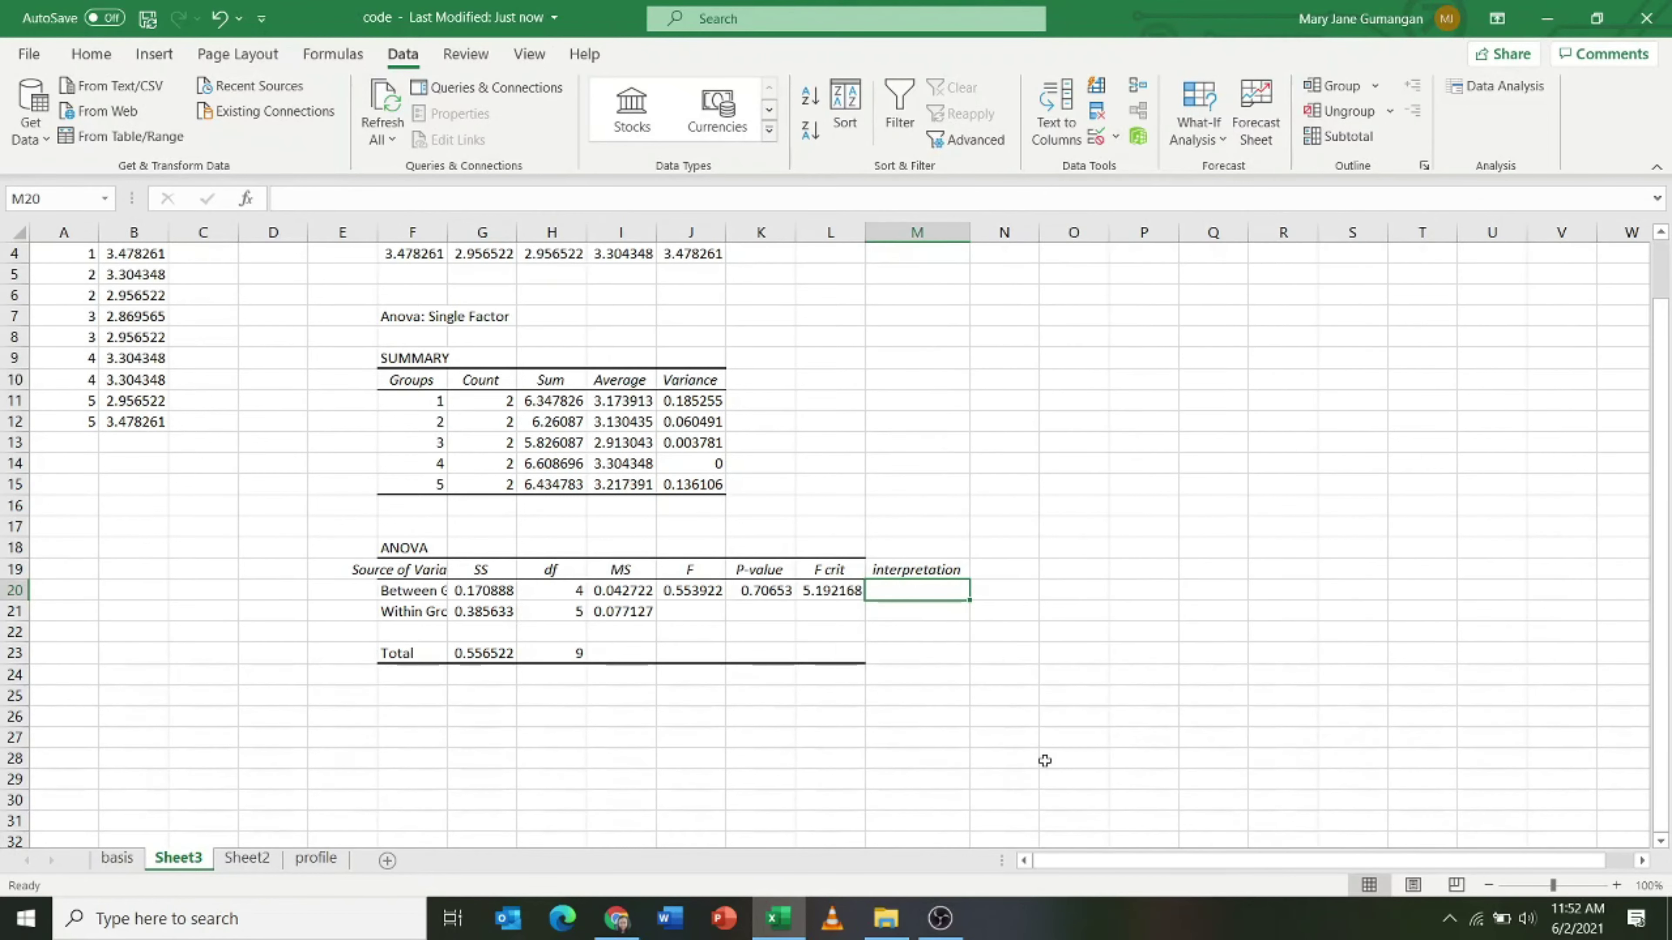
click(1017, 648)
click(772, 586)
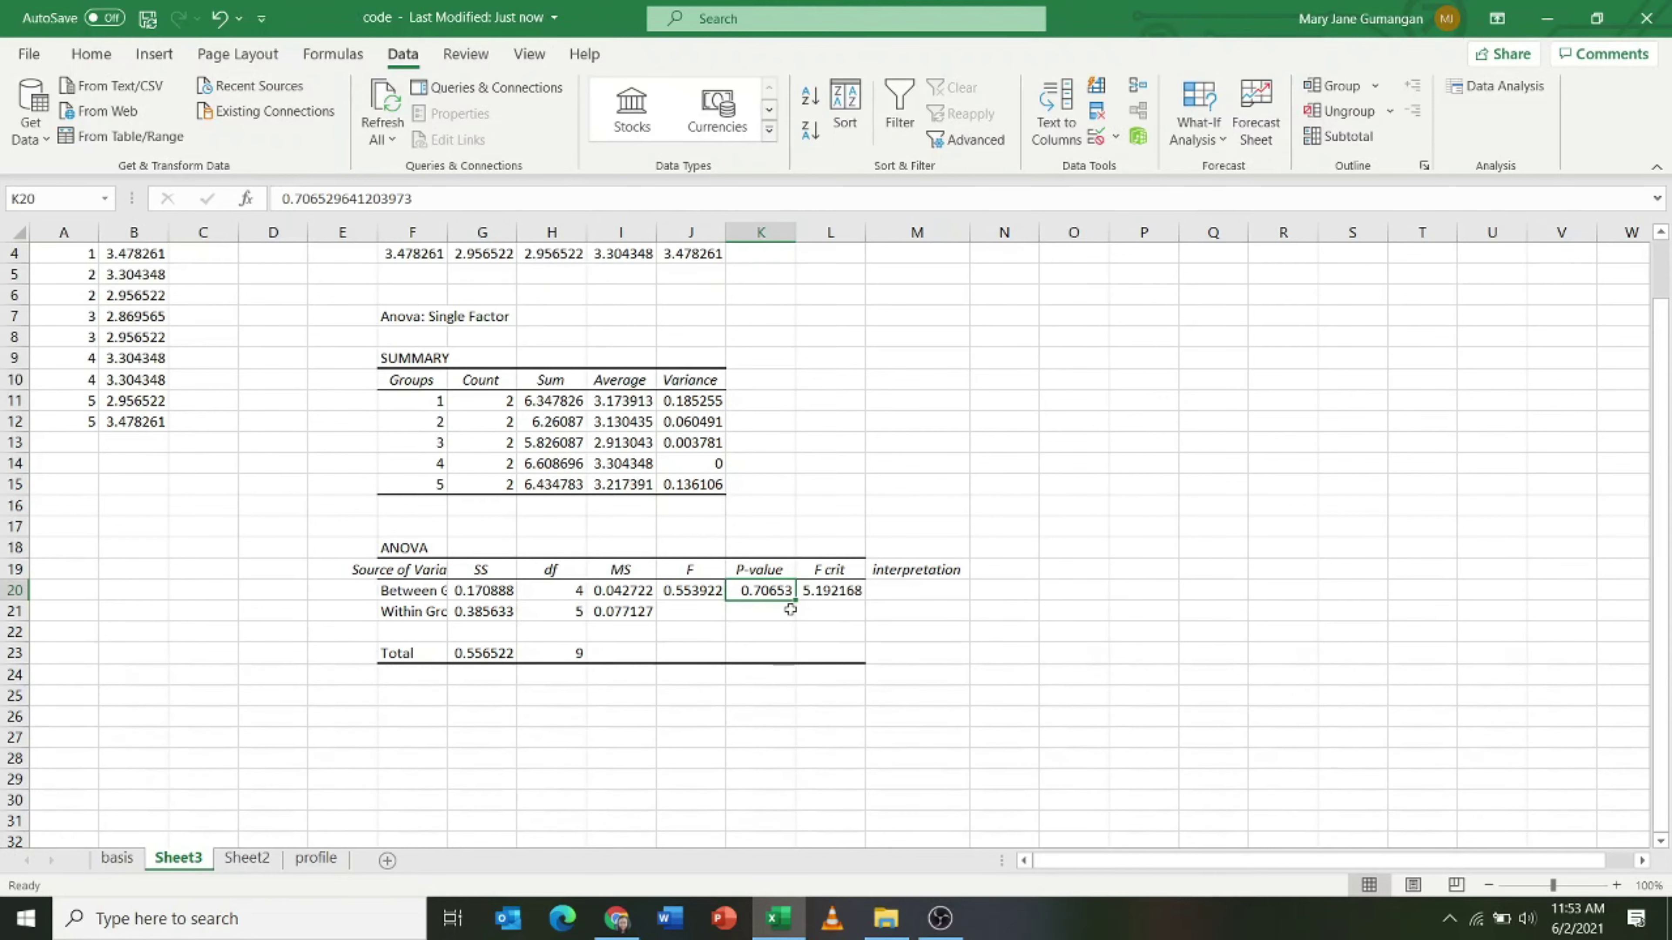
scroll(458, 462, up, 1)
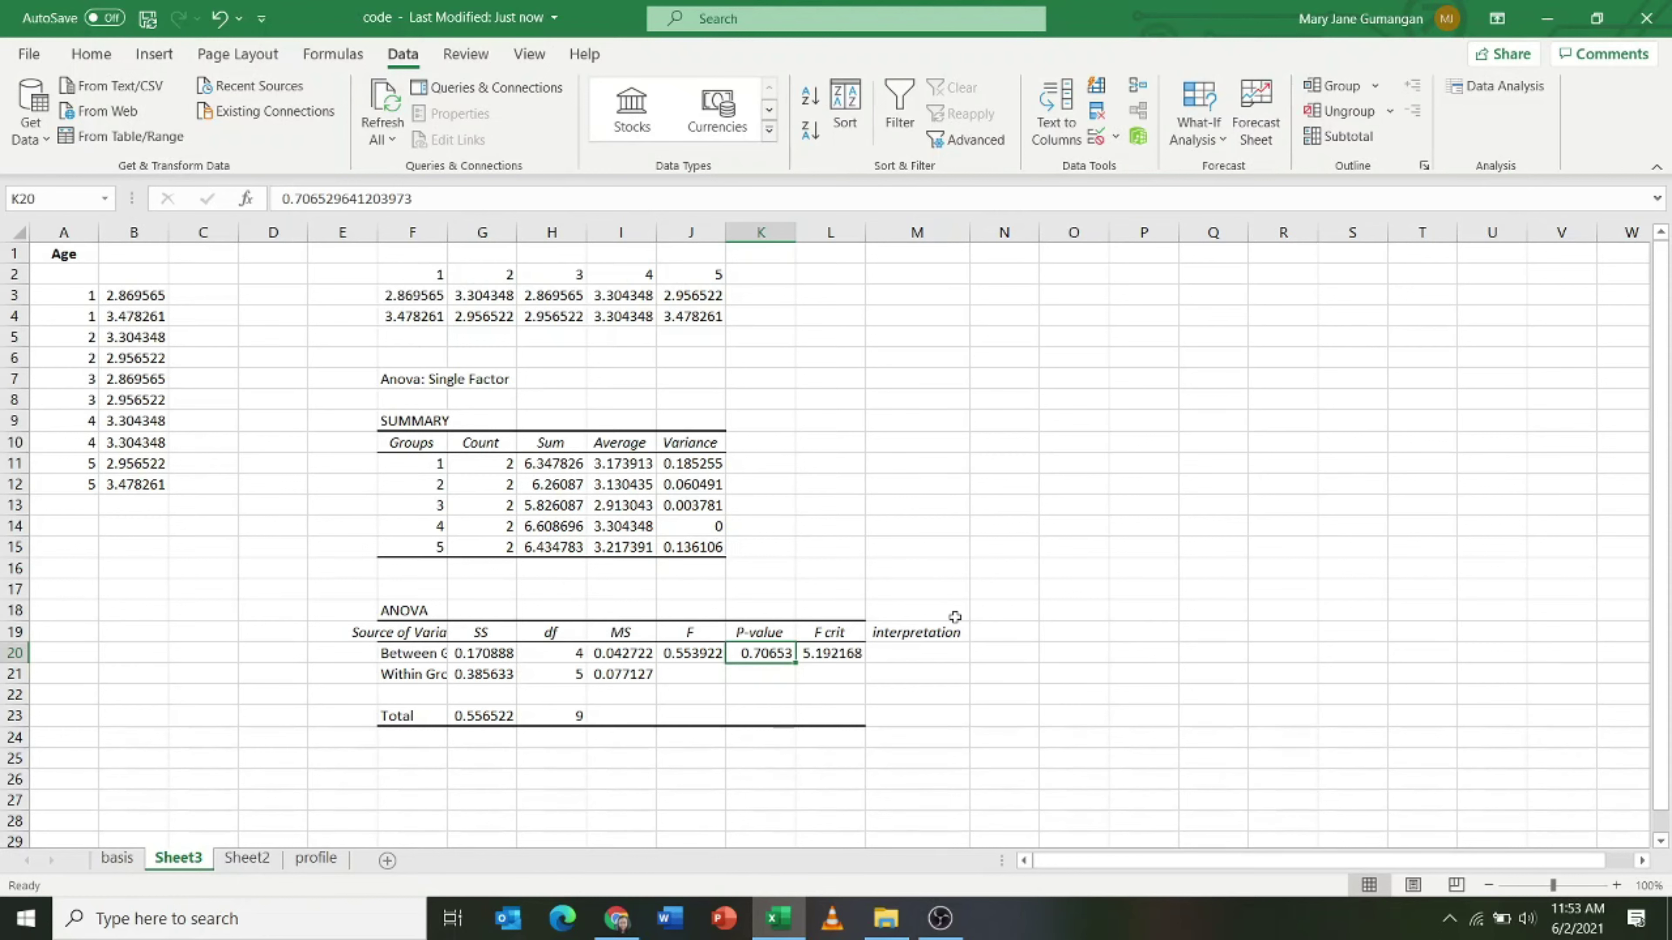
Enter 'not significant' in M20 and select the ANOVA table with its interpretation column.
click(922, 652)
click(929, 633)
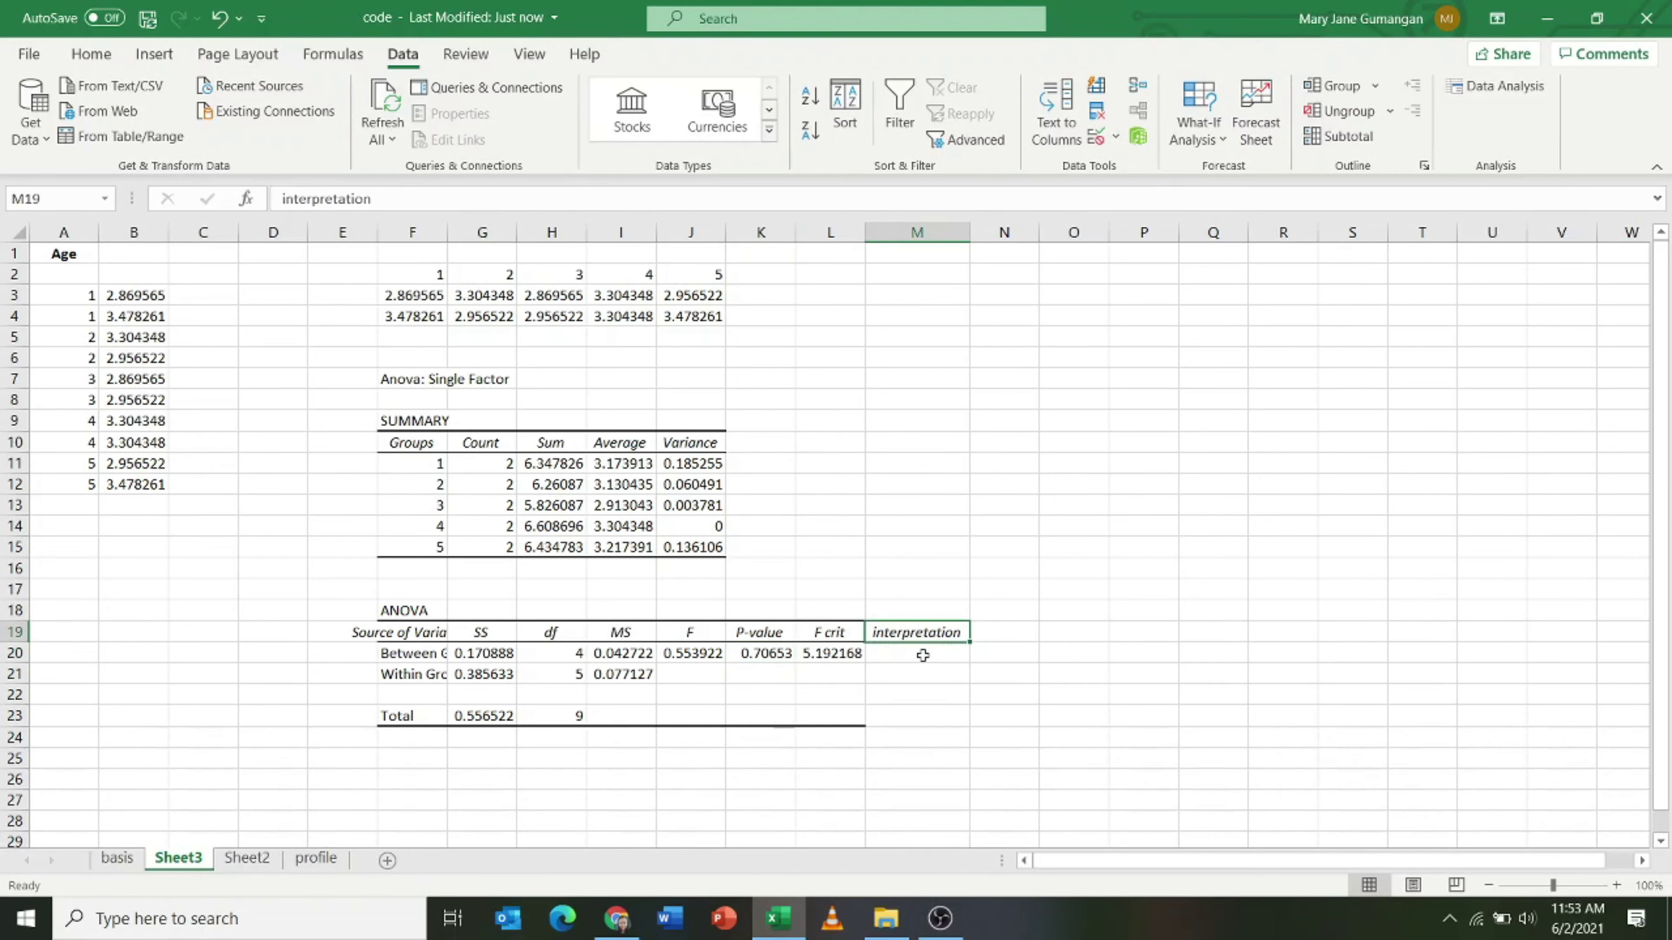
click(922, 654)
text(not)
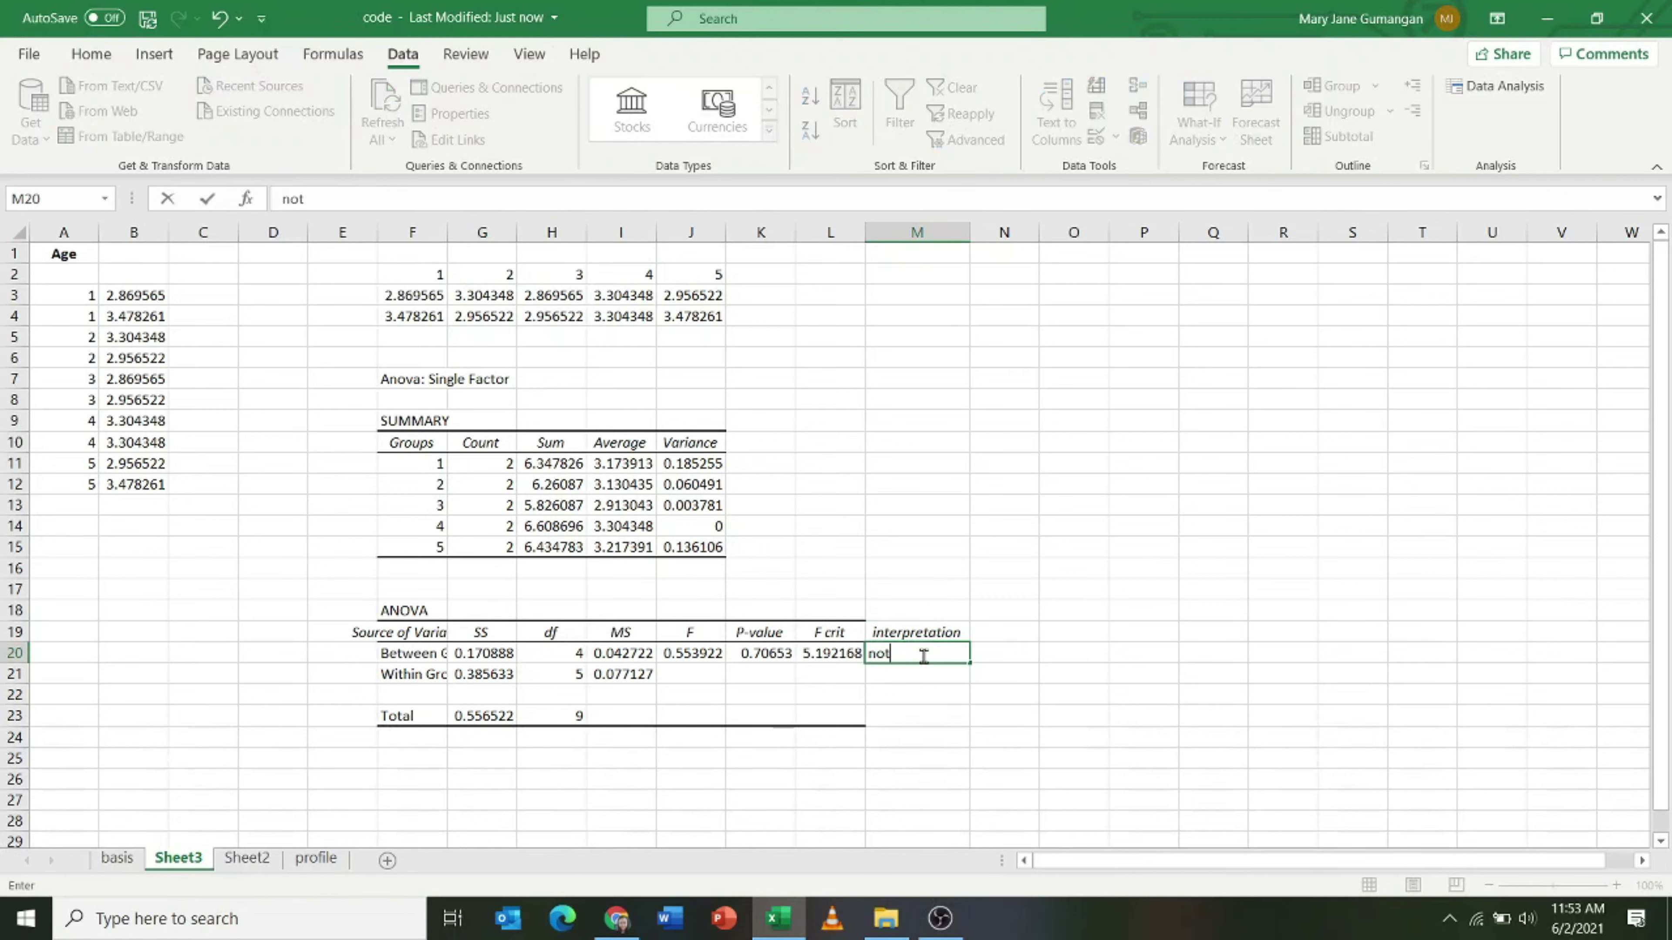
text( significant)
click(1259, 657)
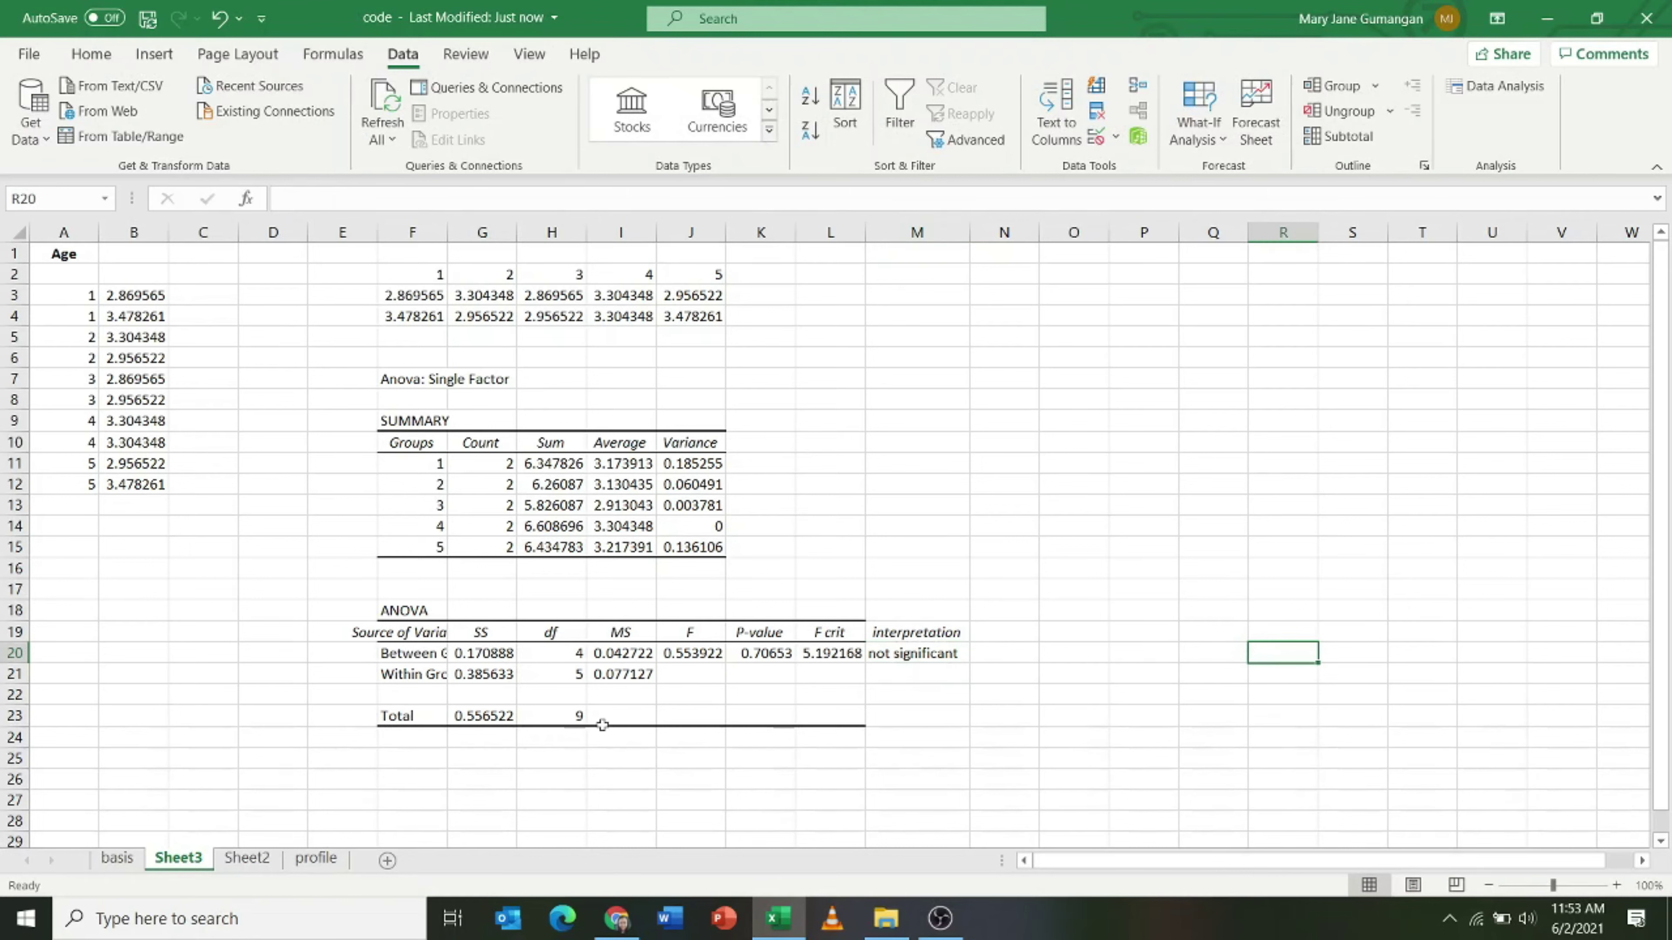
drag(414, 609, 961, 721)
Copy the ANOVA table F18:M23, interpretation column included, and launch Word.
click(841, 234)
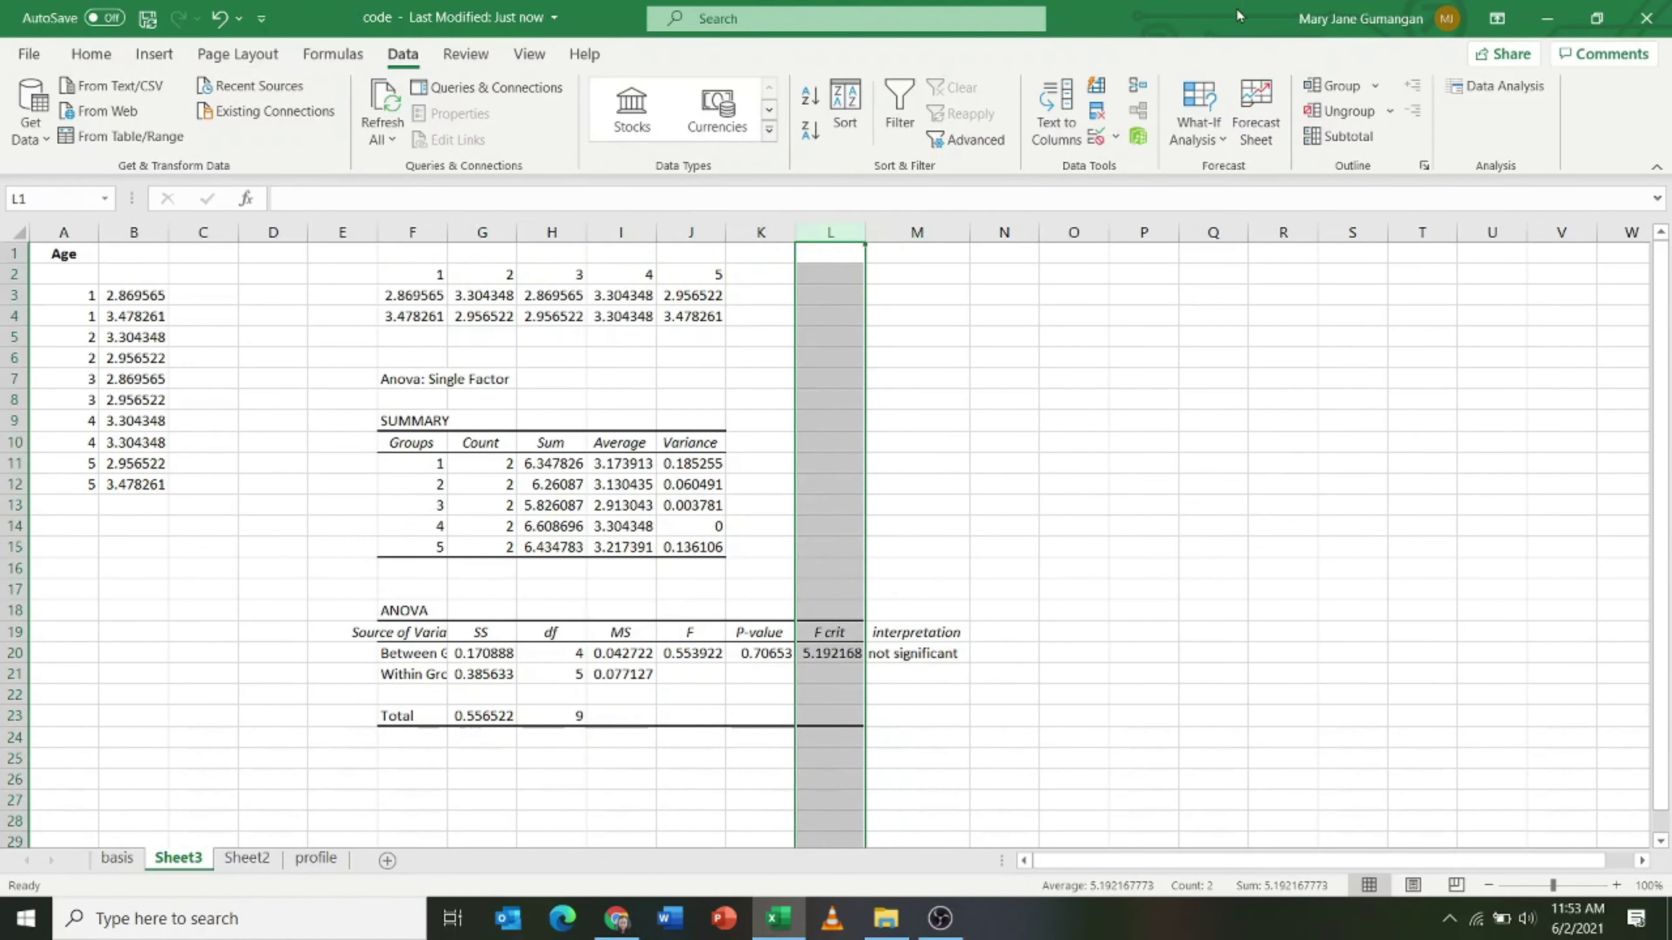
click(996, 604)
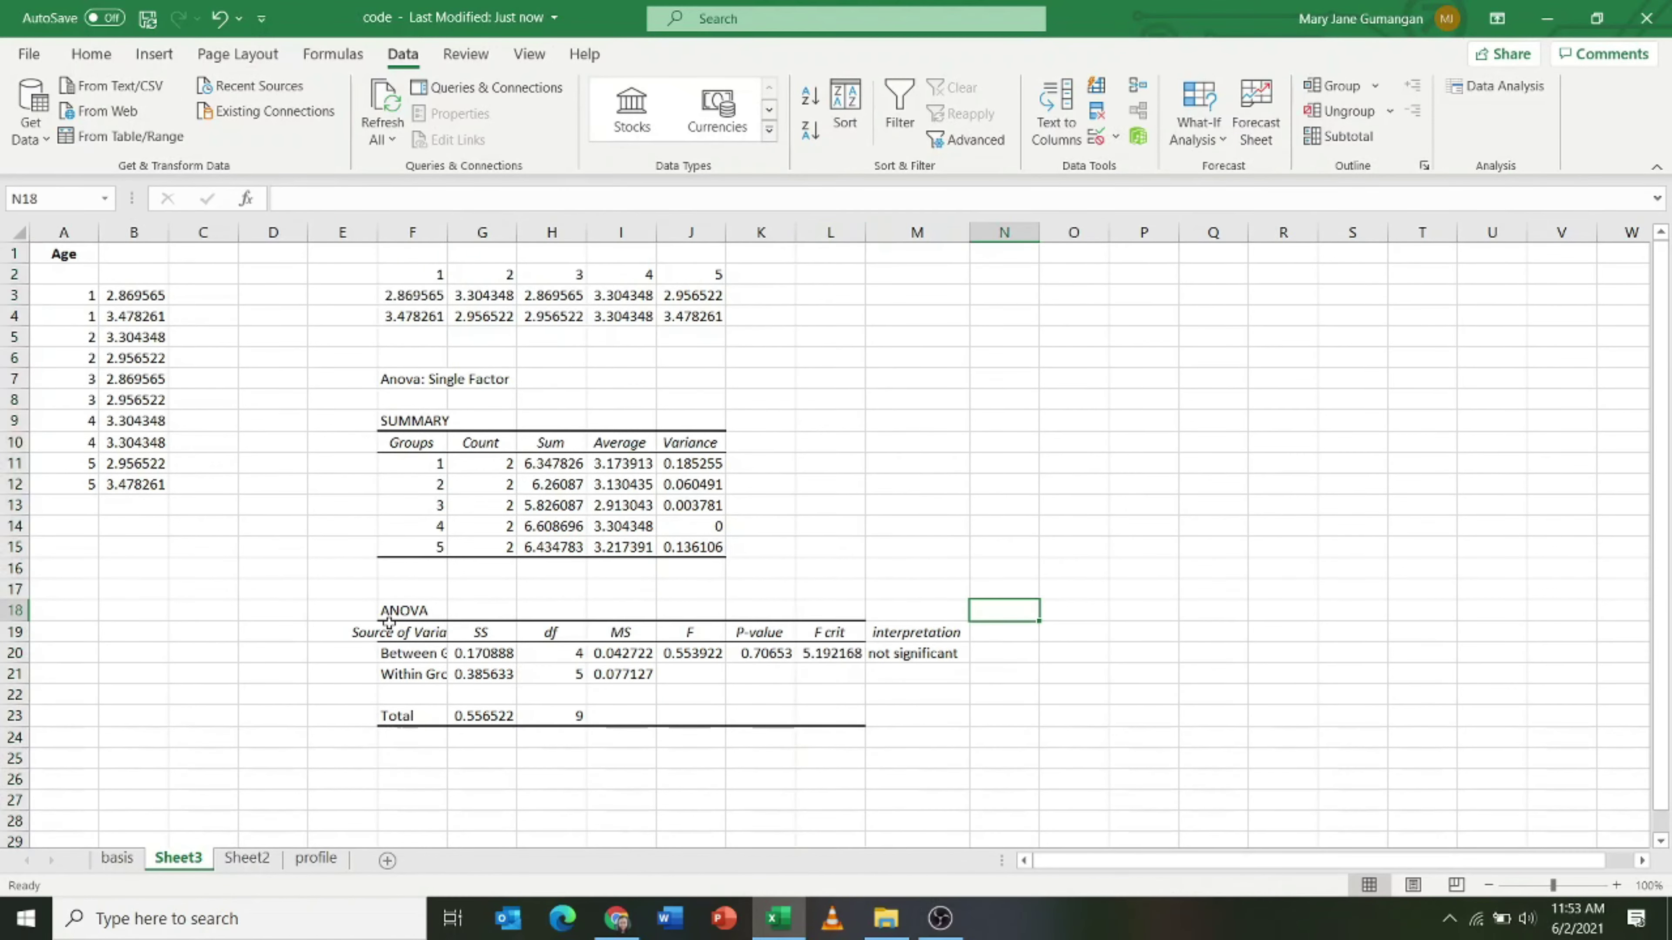
drag(389, 619, 897, 713)
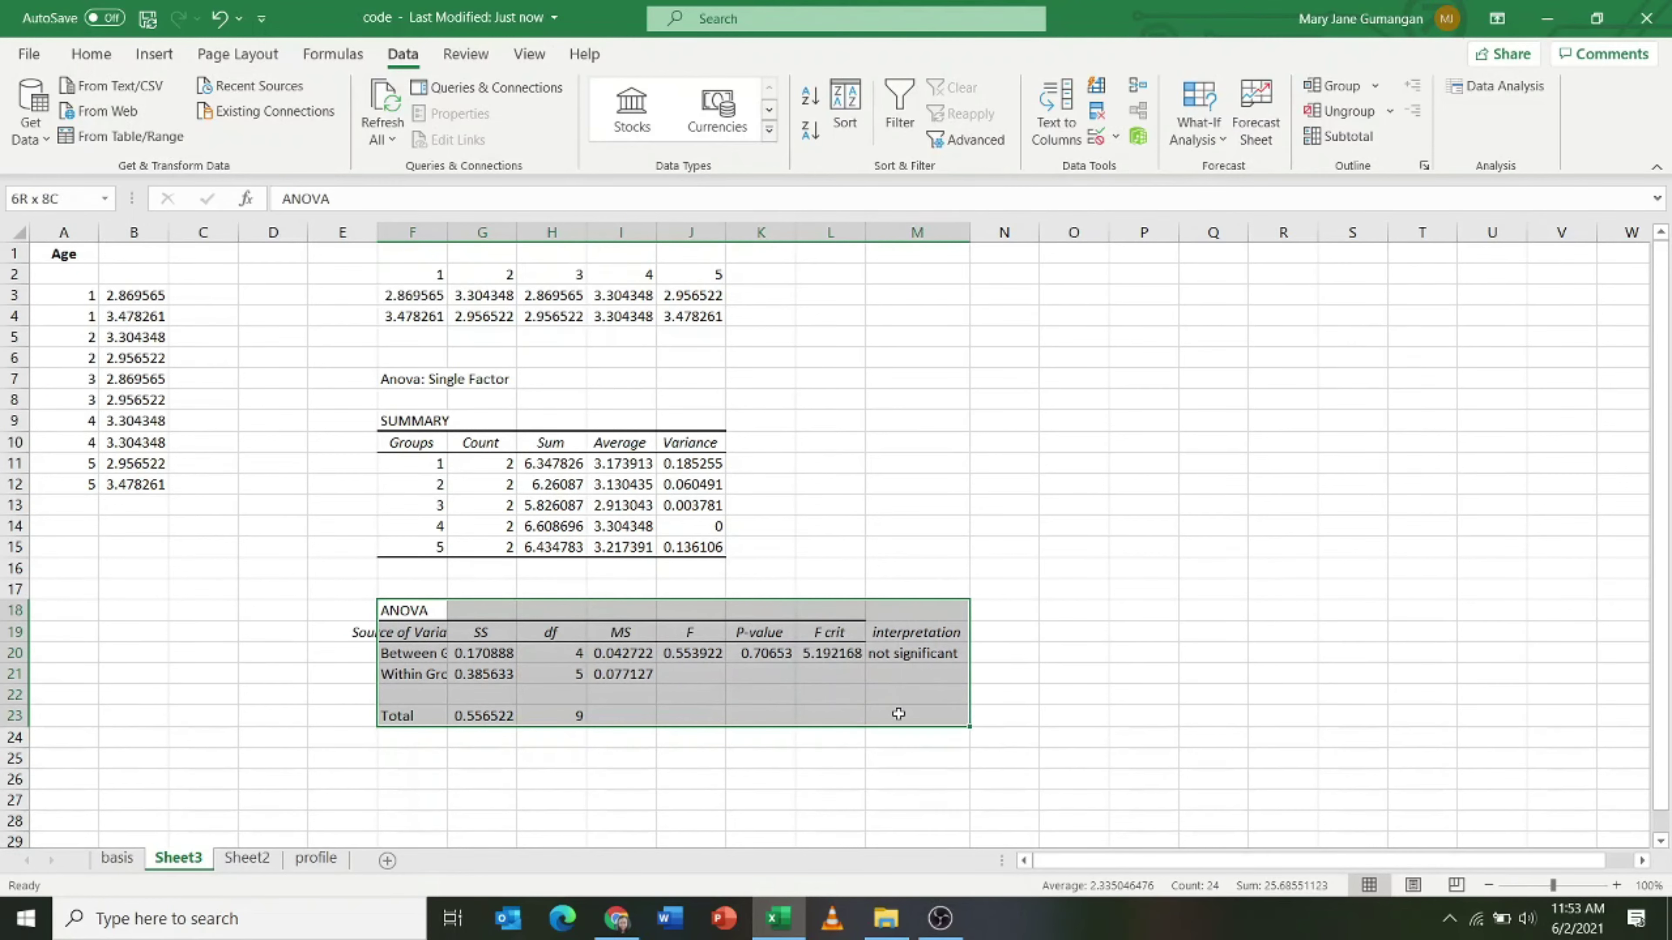
key(ctrl+c)
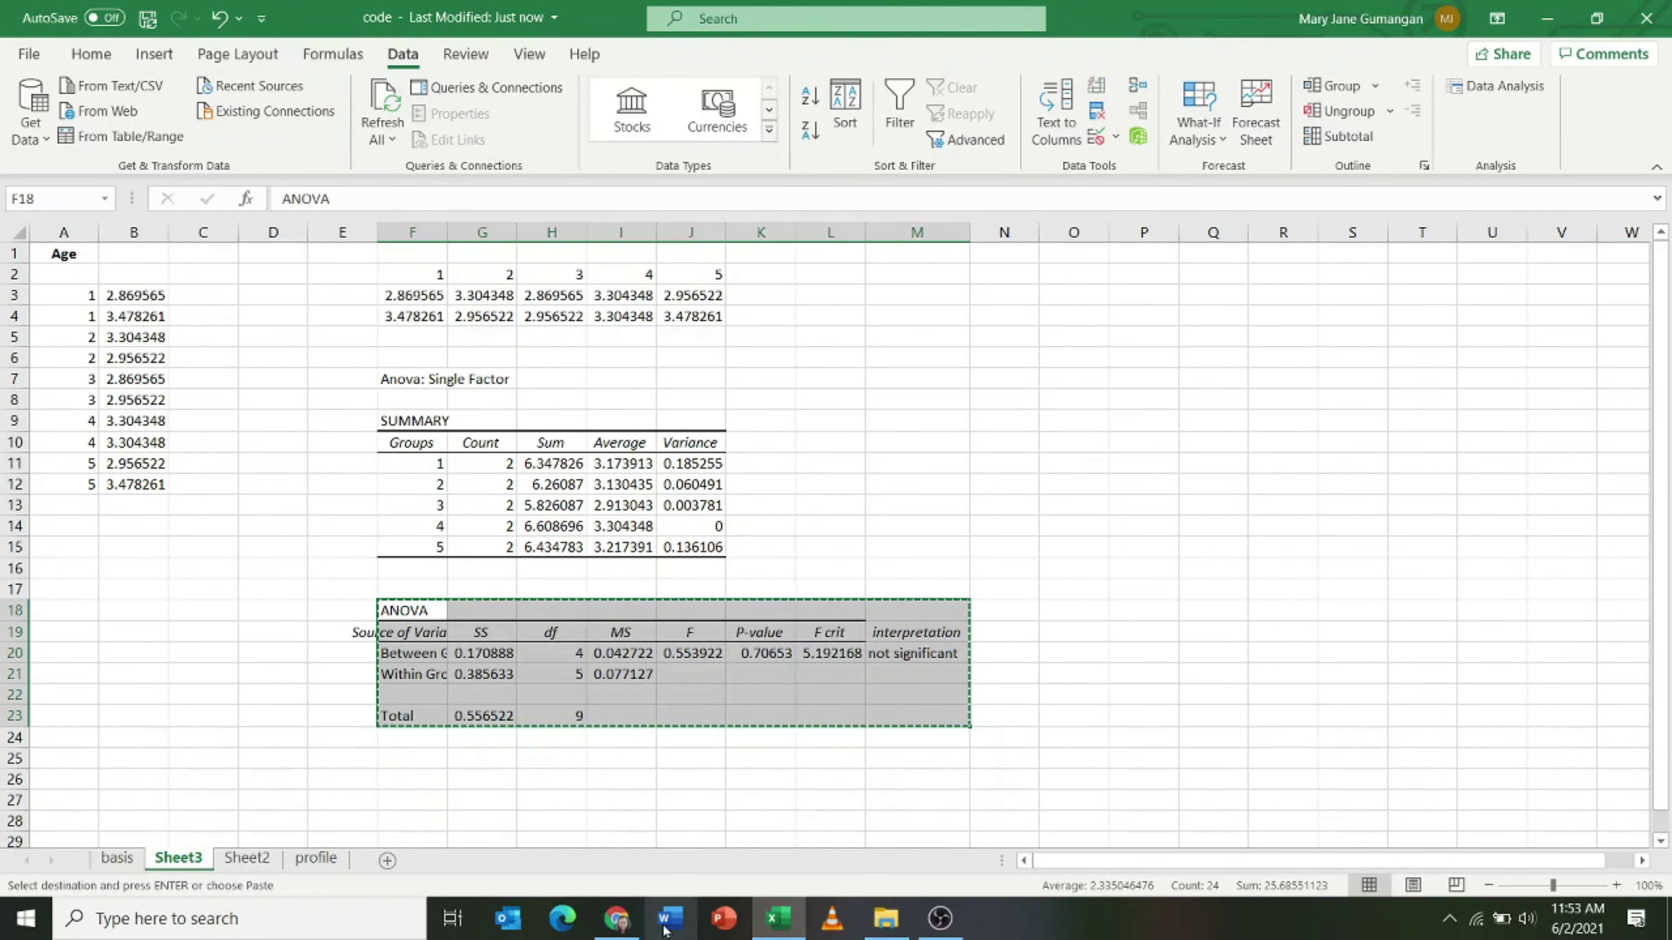
click(670, 922)
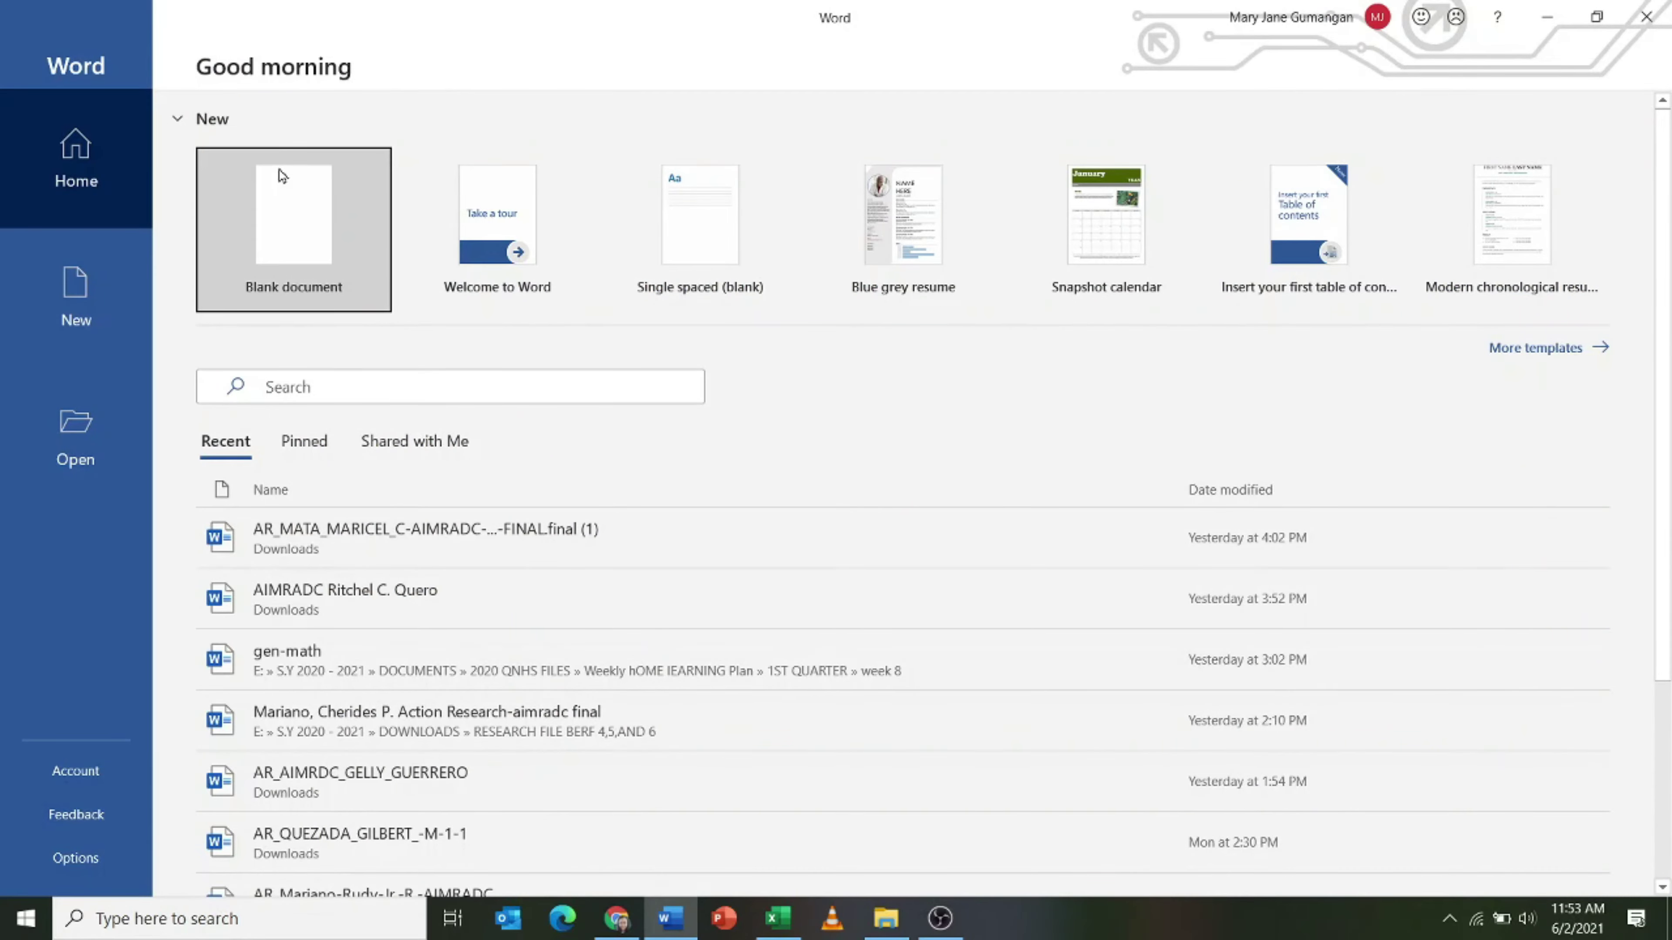
Paste the ANOVA table into a new blank Word document and give every cell All Borders.
click(282, 175)
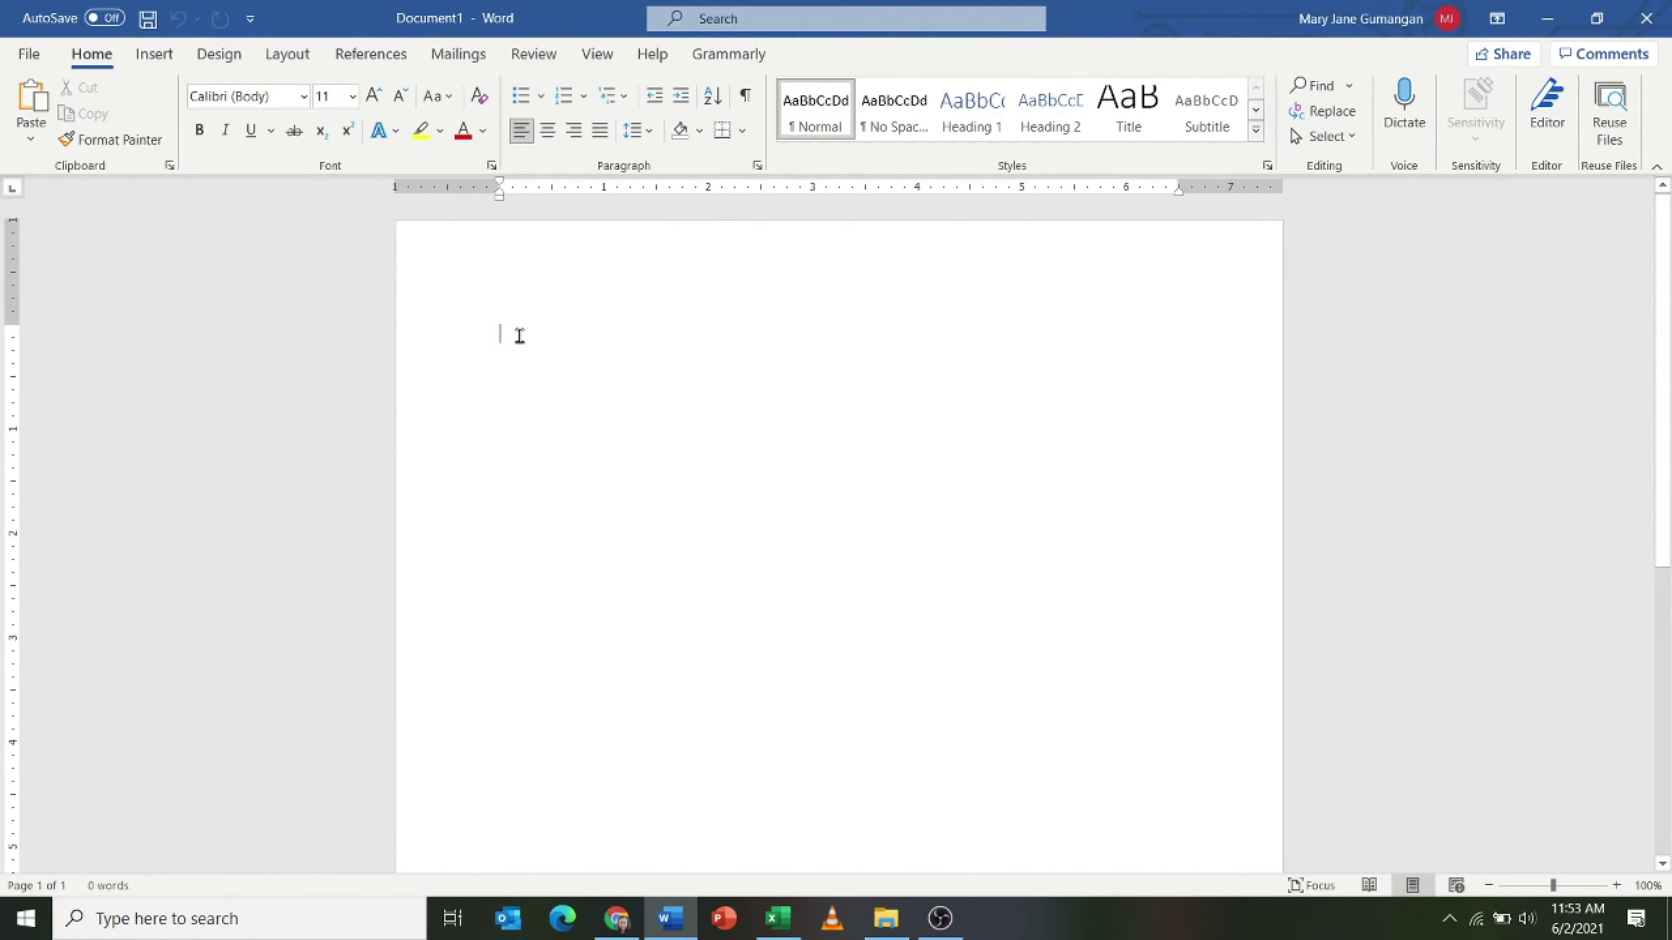
key(ctrl+v)
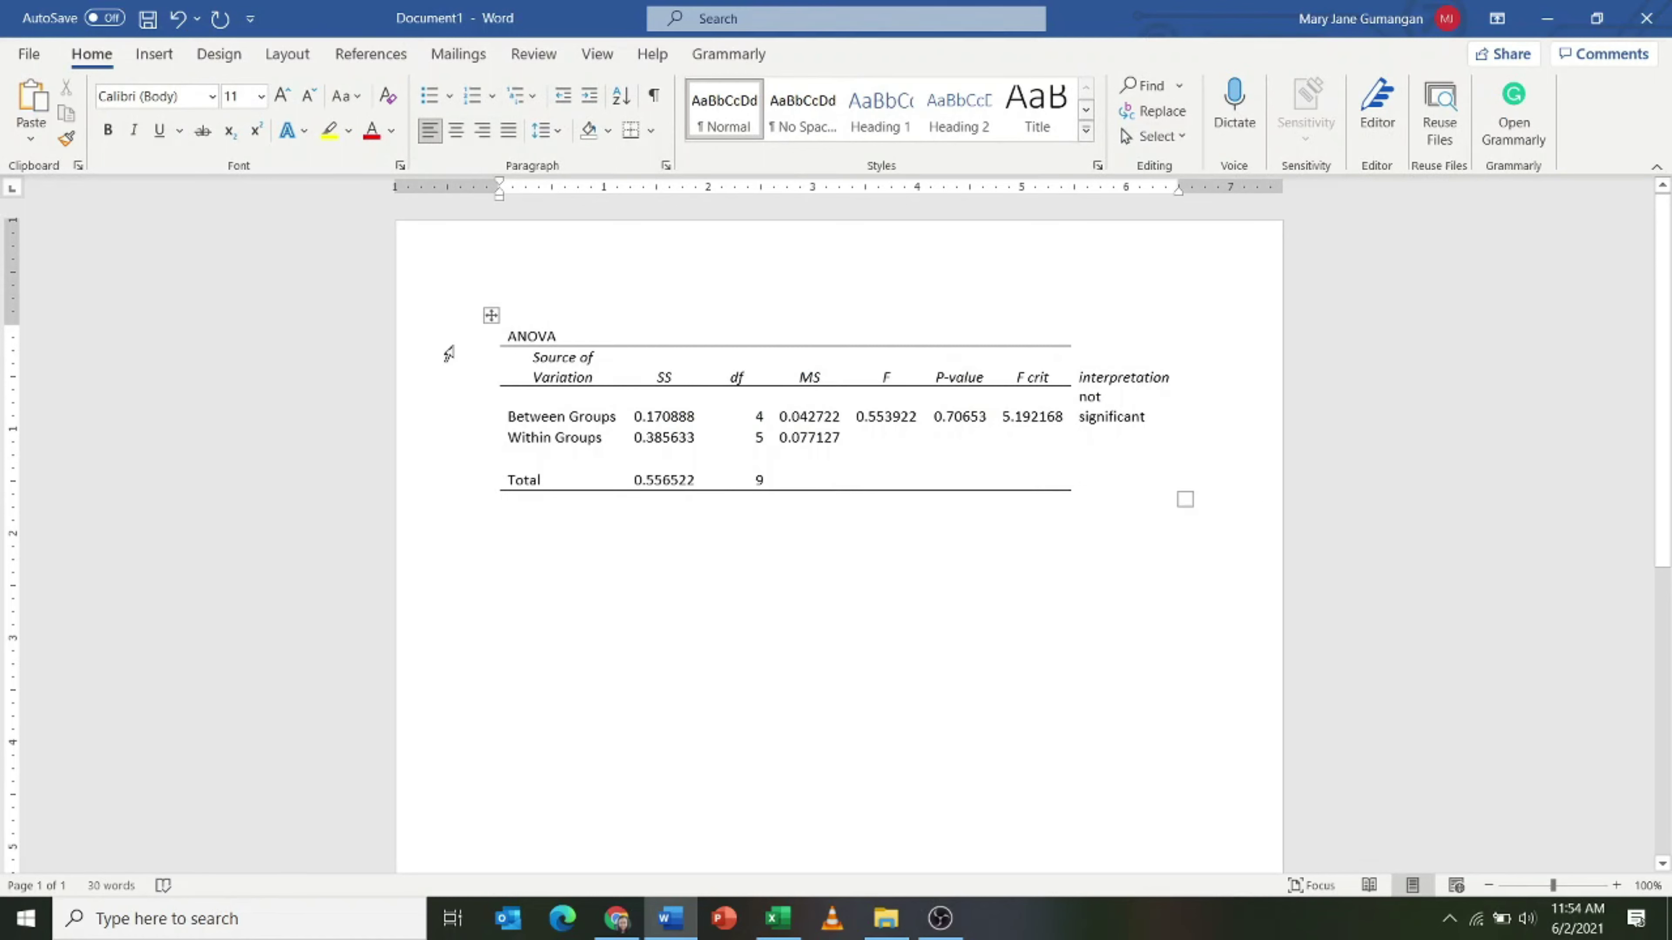
click(491, 316)
click(651, 130)
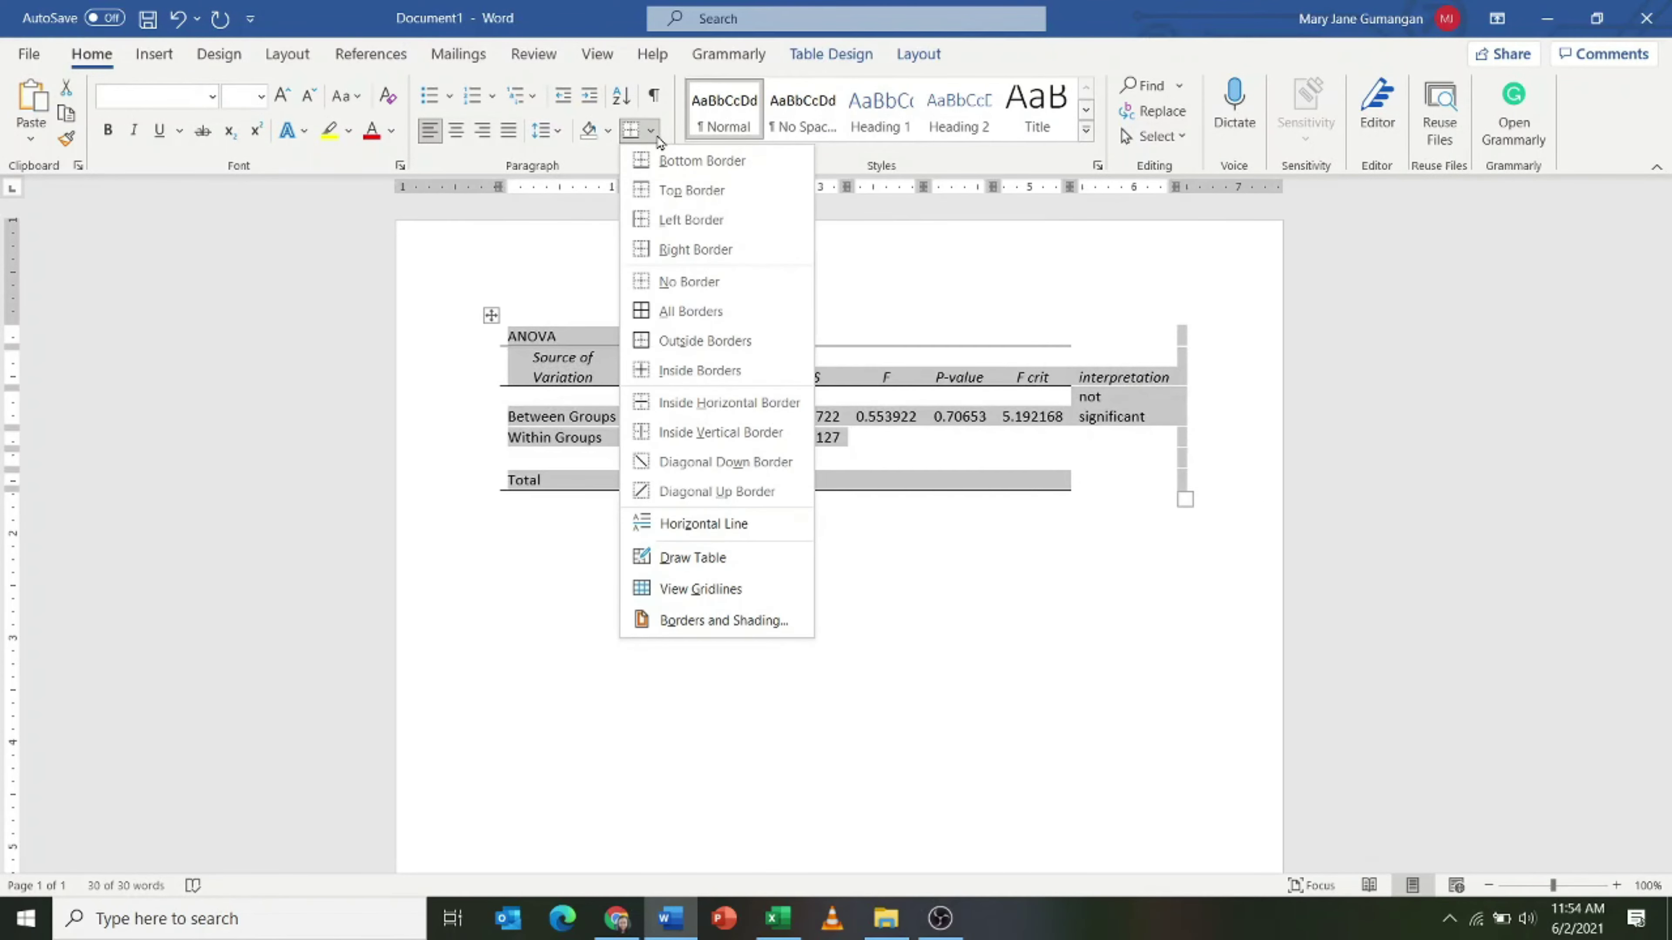
click(688, 306)
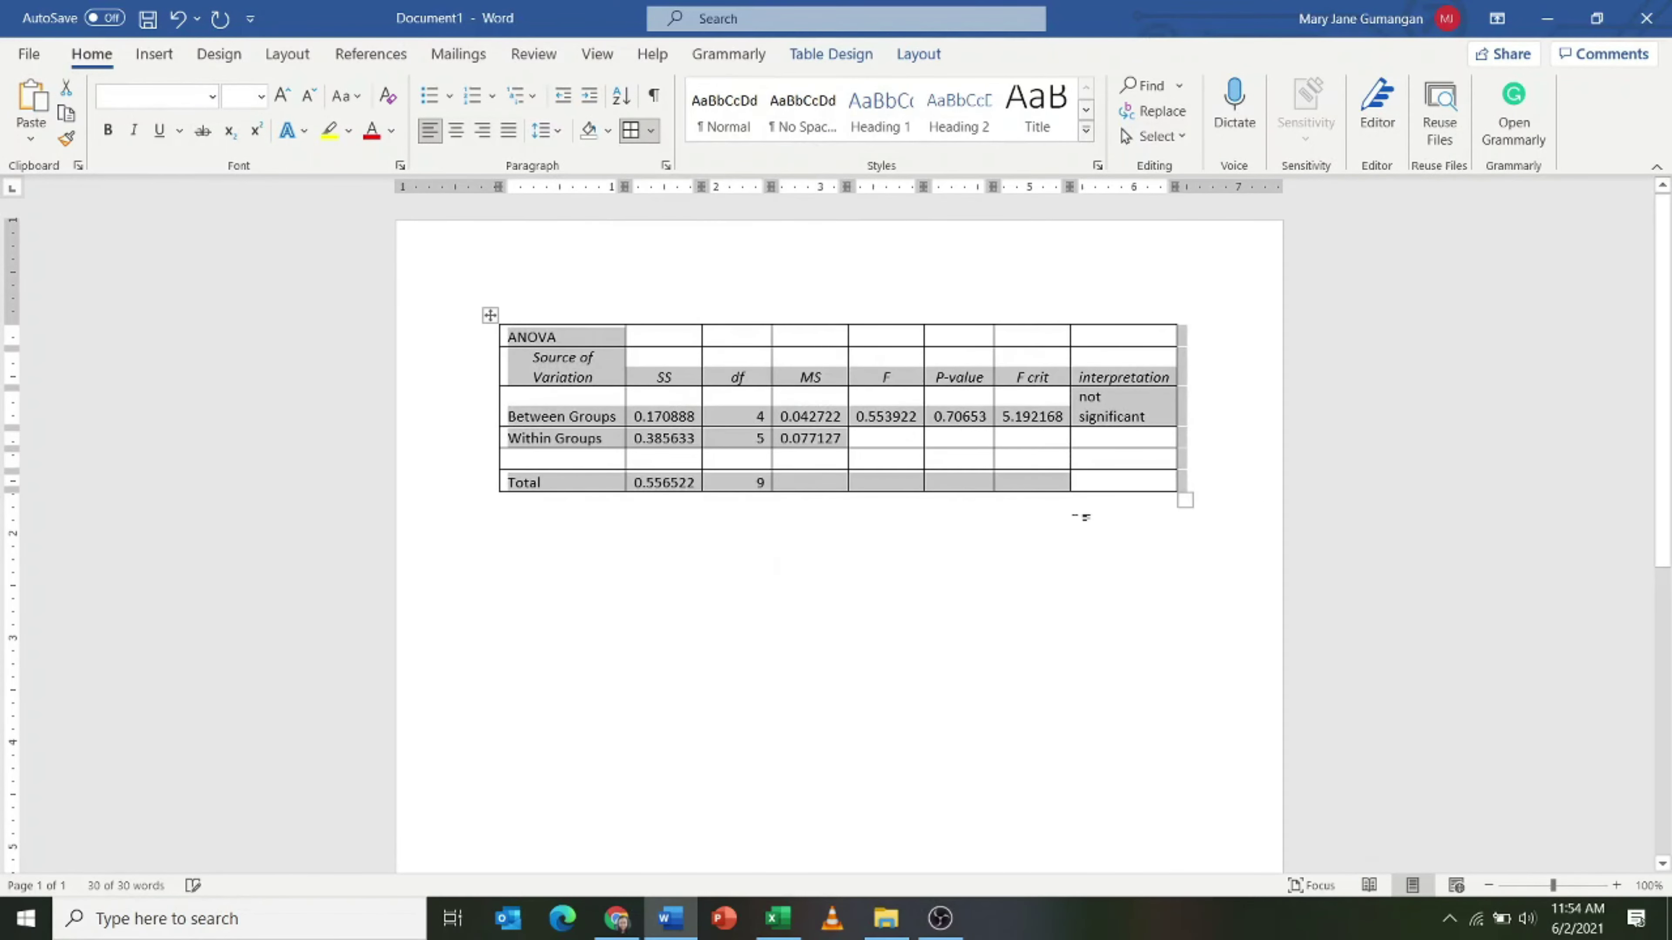
click(720, 414)
Copy the Gender column from Sheet2 into Sheet3 starting at A26.
click(867, 643)
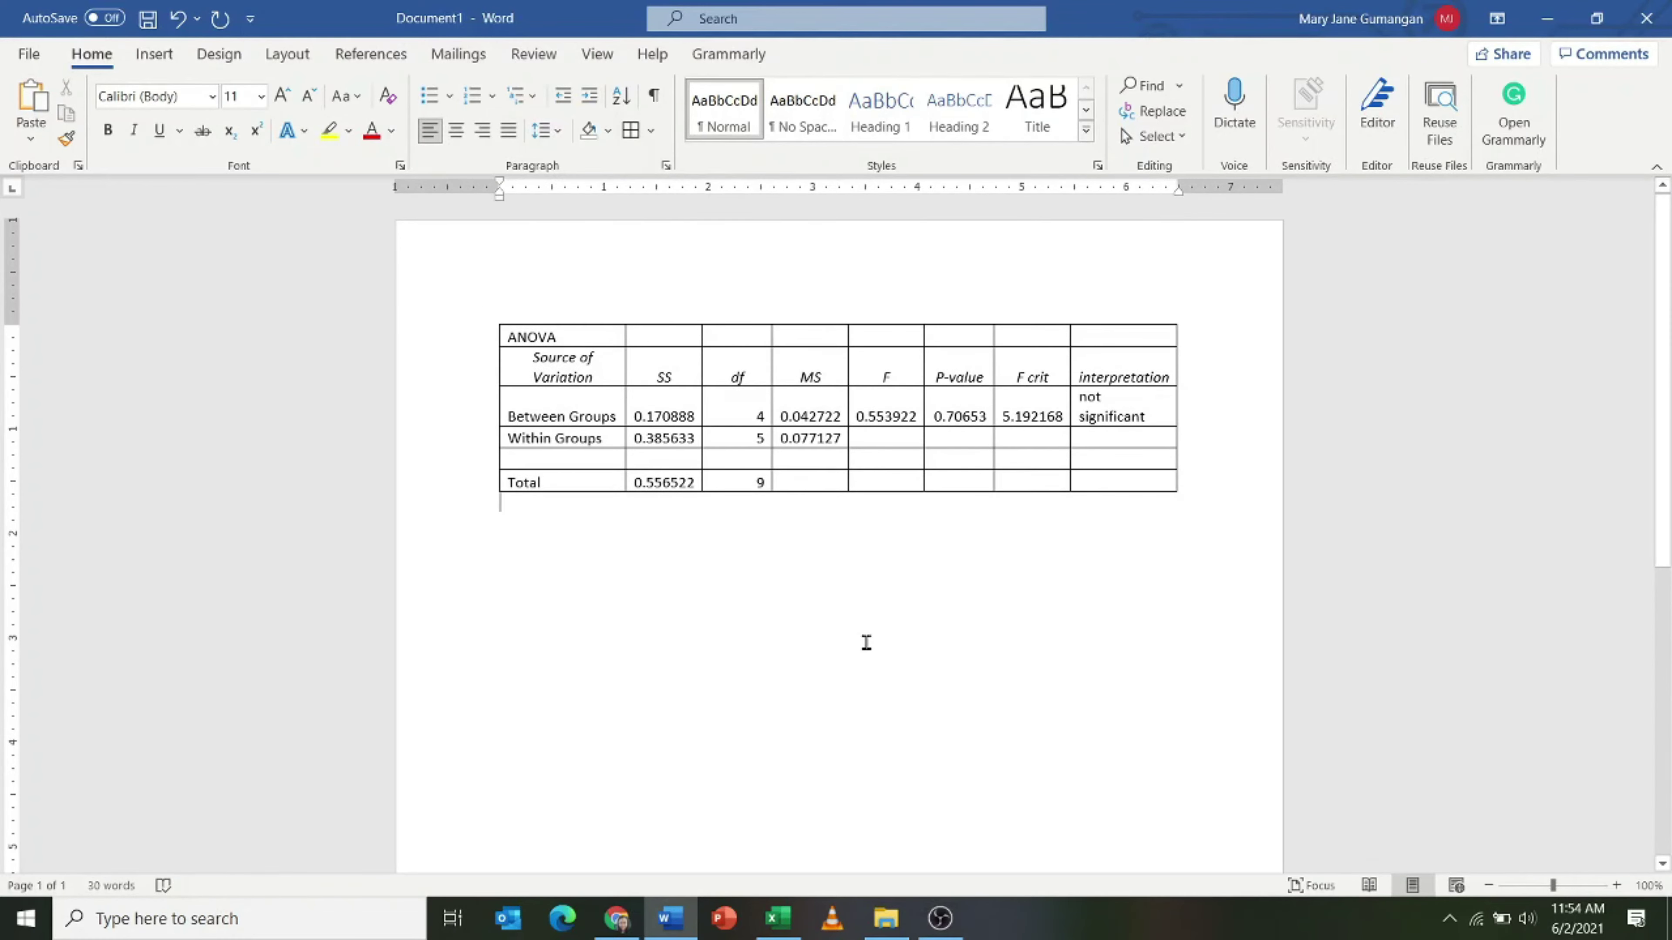
click(778, 918)
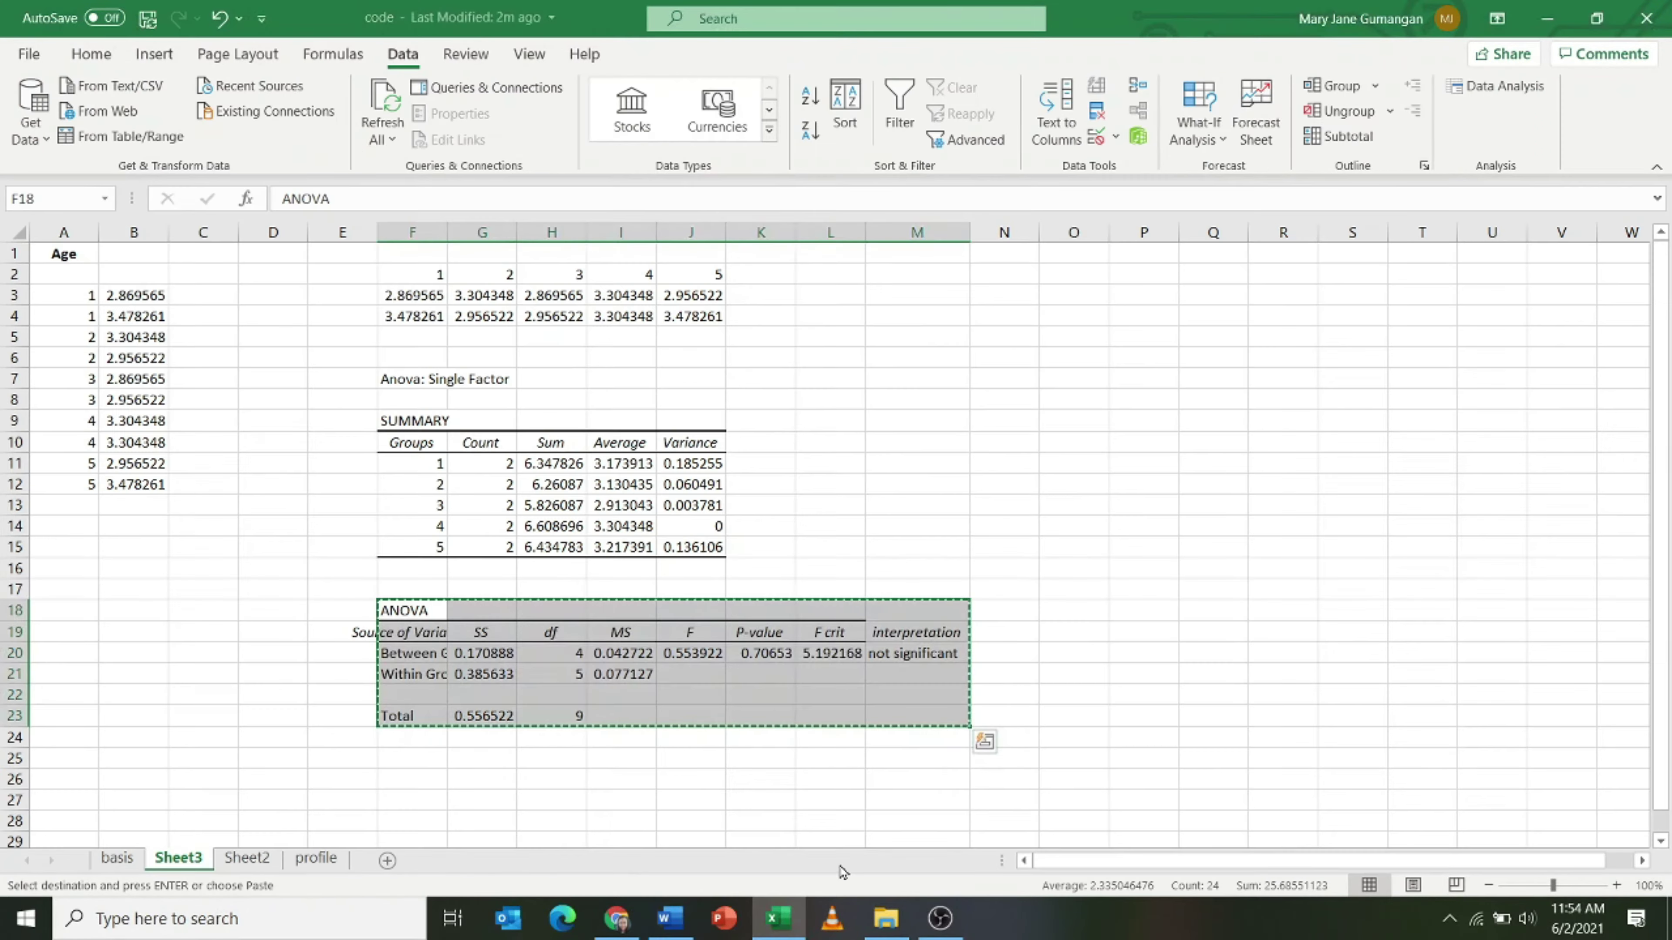
click(264, 859)
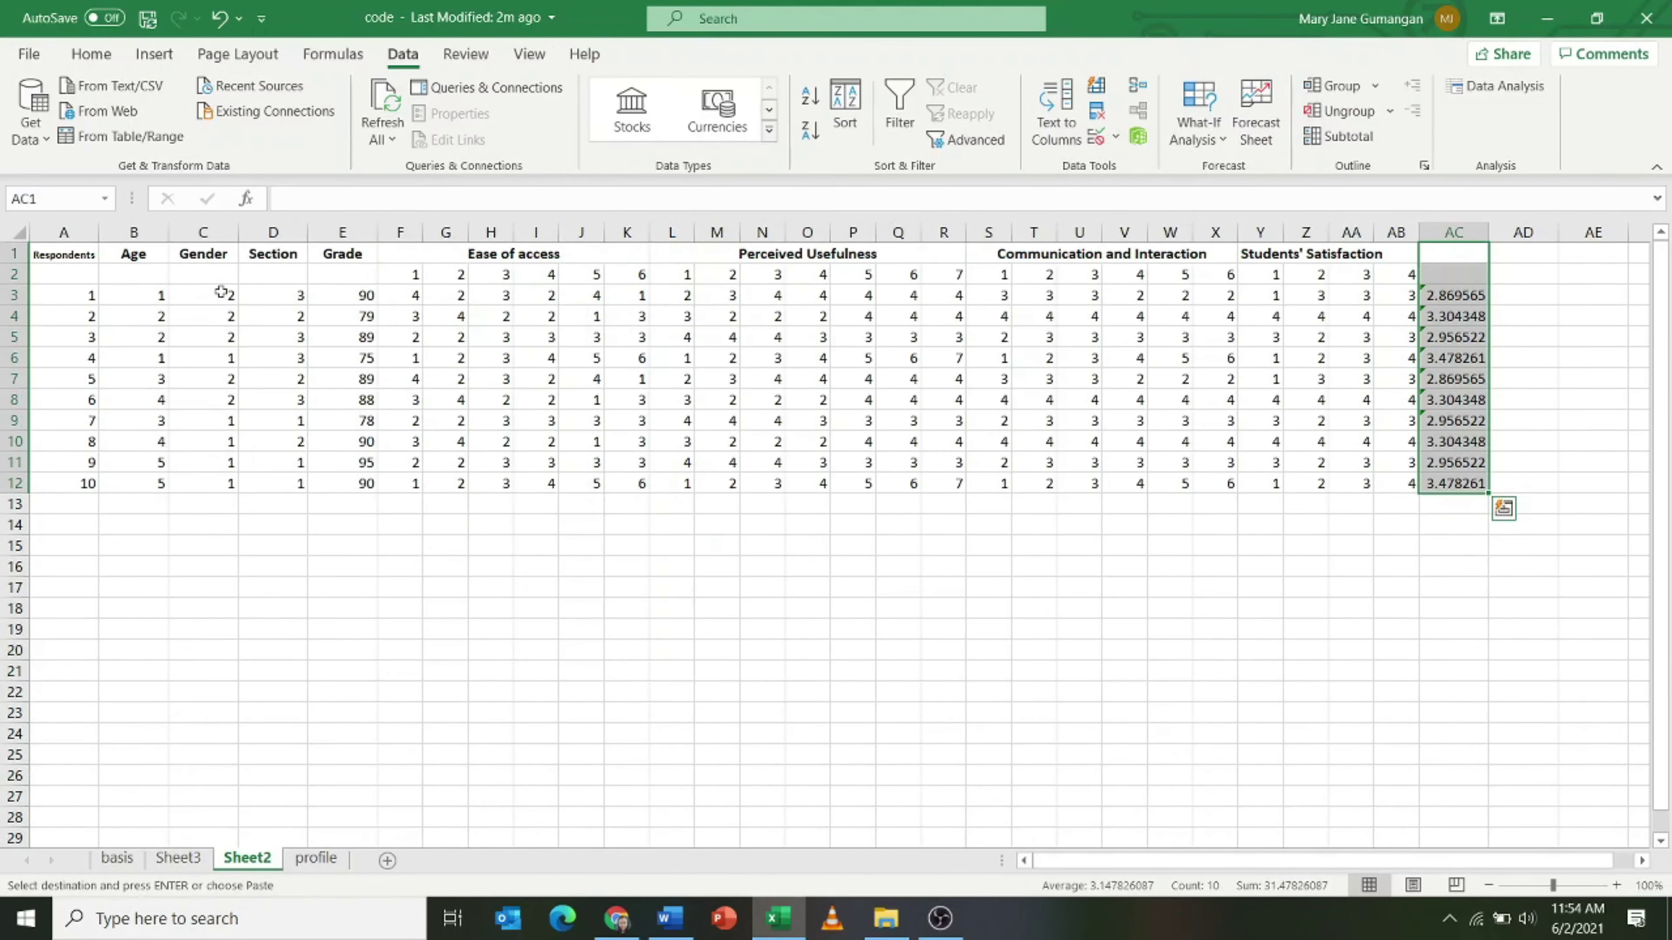
click(210, 253)
drag(209, 250, 191, 484)
key(ctrl+c)
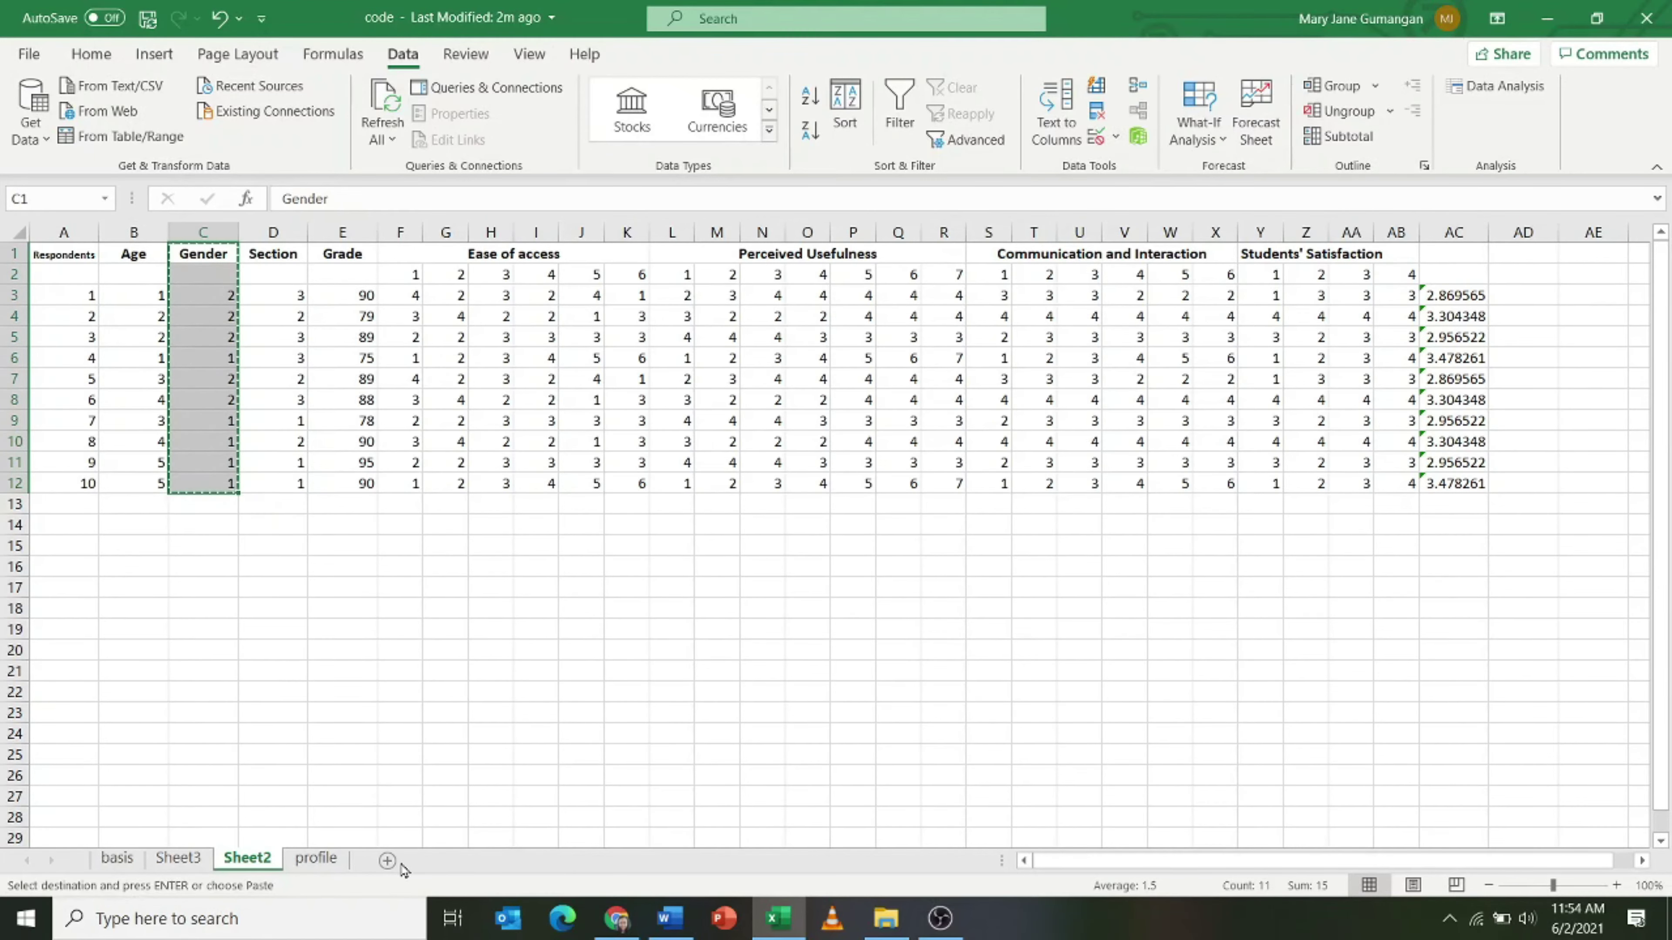
click(177, 857)
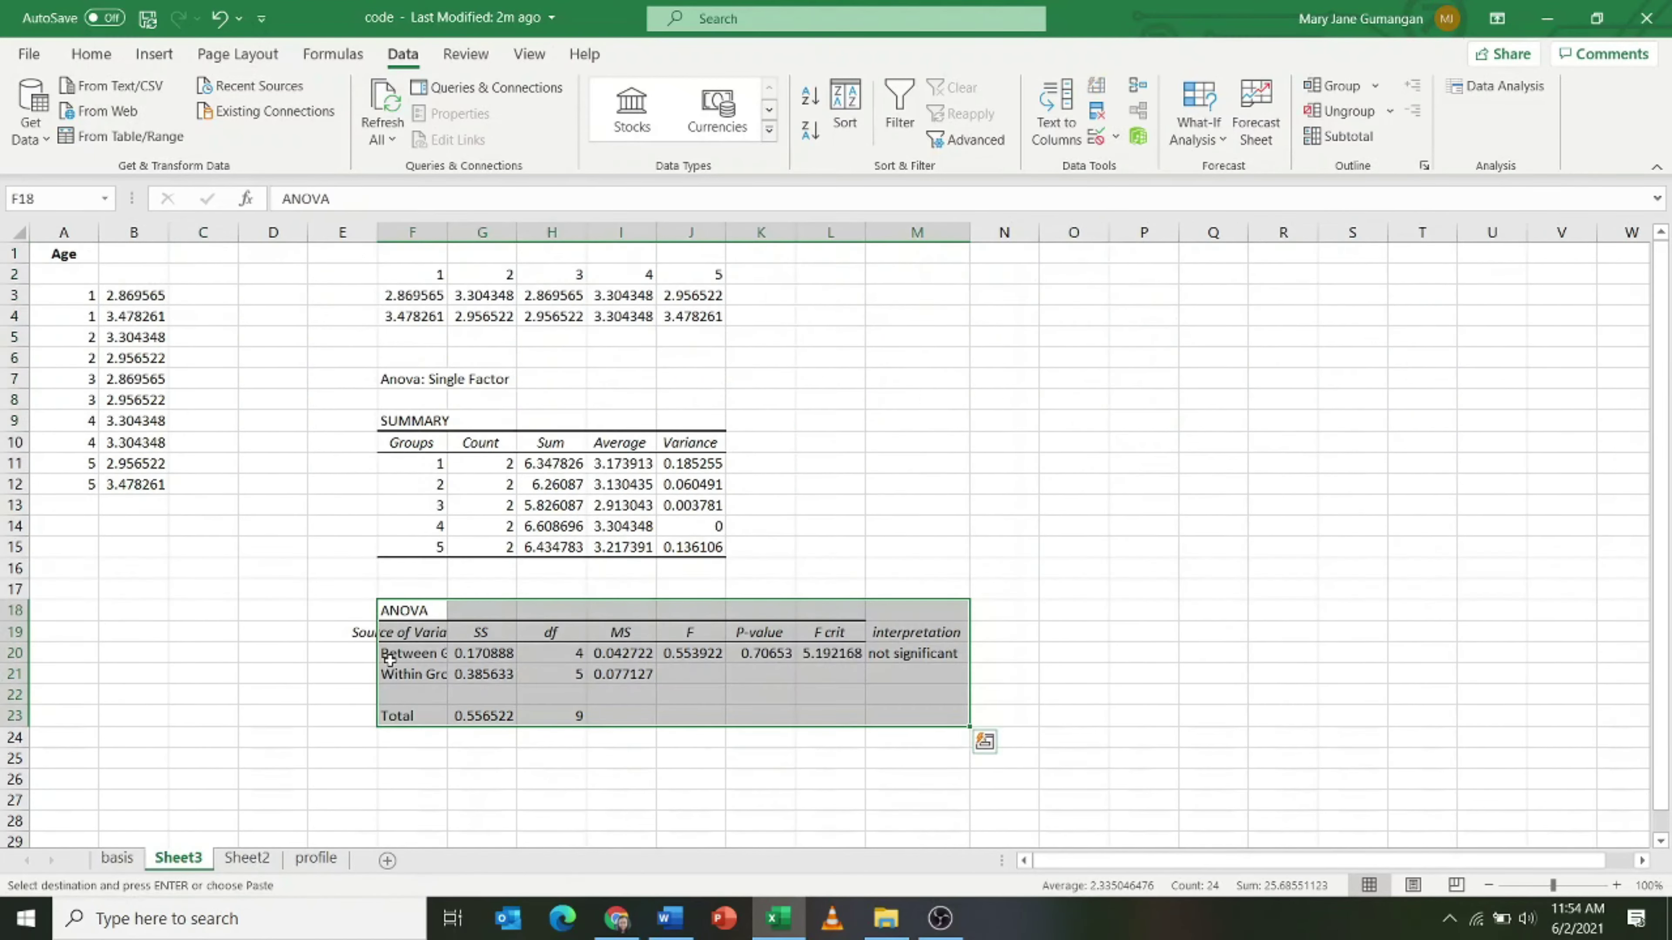
scroll(264, 651, down, 4)
click(60, 528)
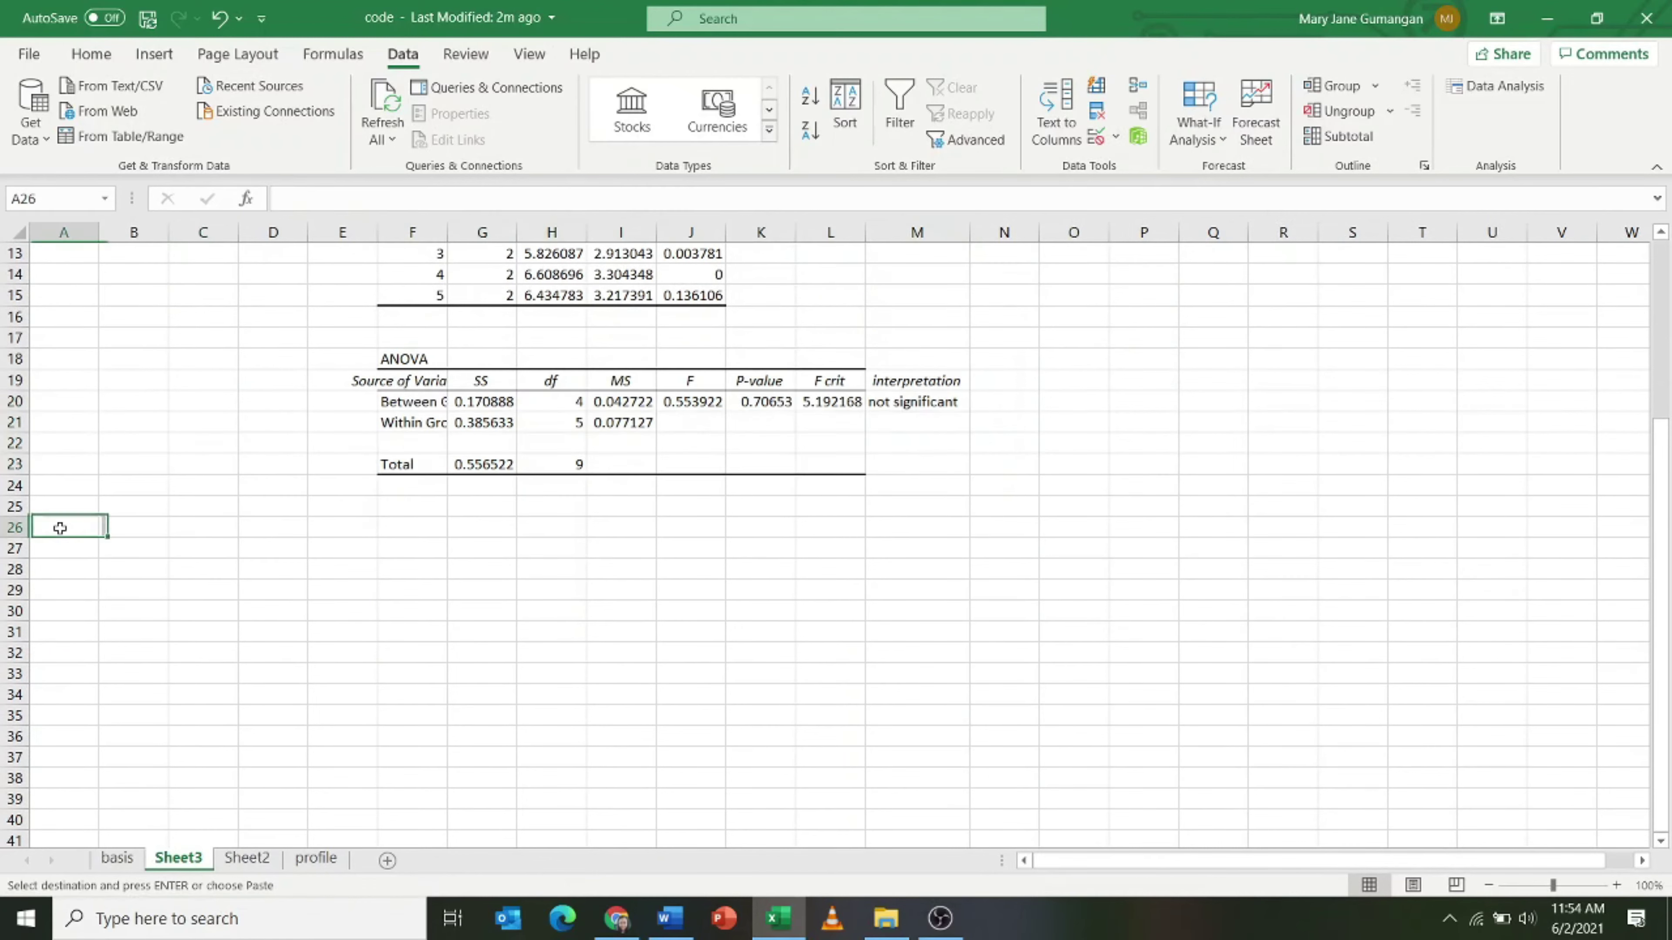
key(ctrl+v)
Paste Sheet2's column AC average scores as values at B26, then select gender codes A28:A37.
click(247, 858)
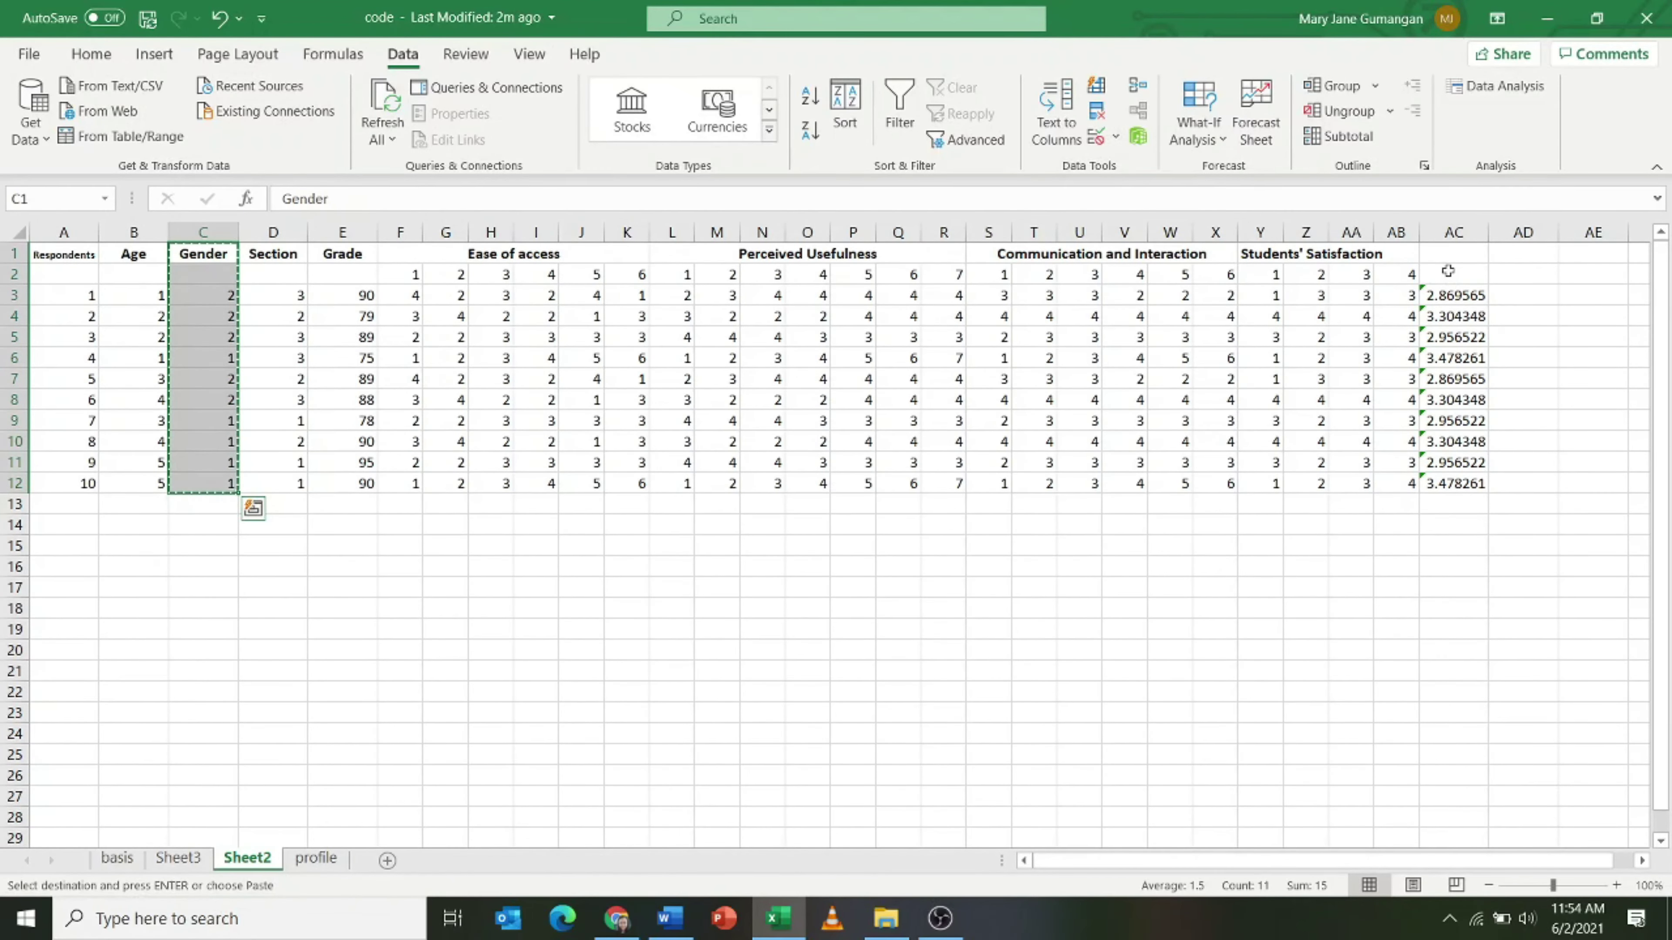
click(1450, 251)
drag(1450, 252, 1444, 484)
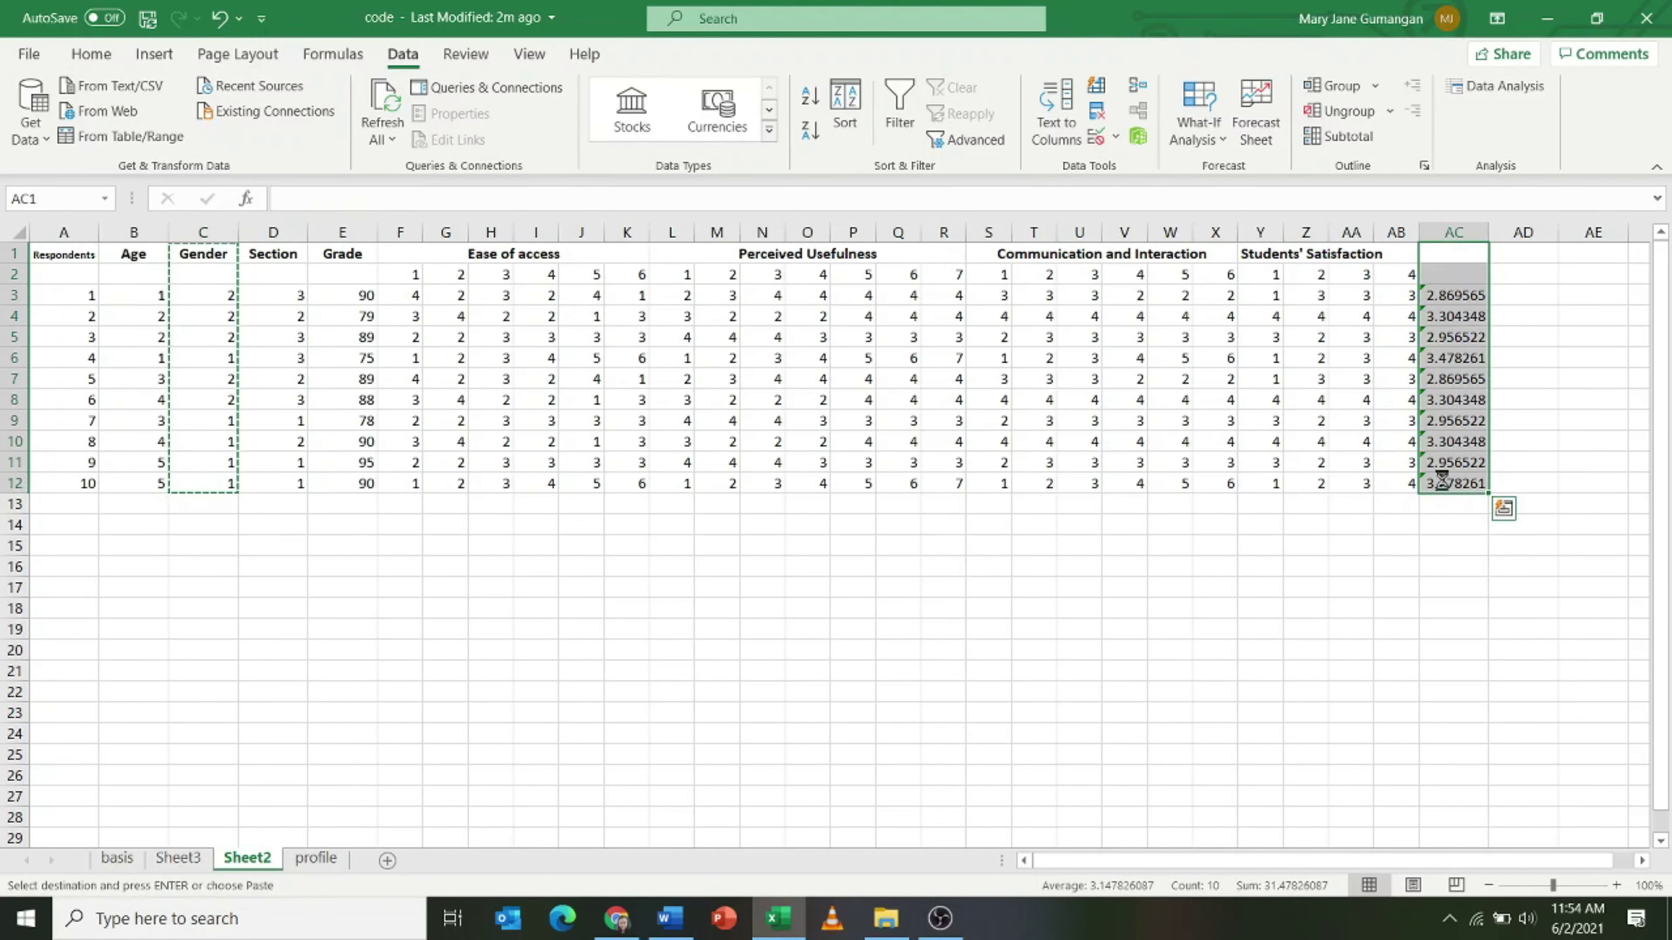
key(ctrl+c)
click(186, 858)
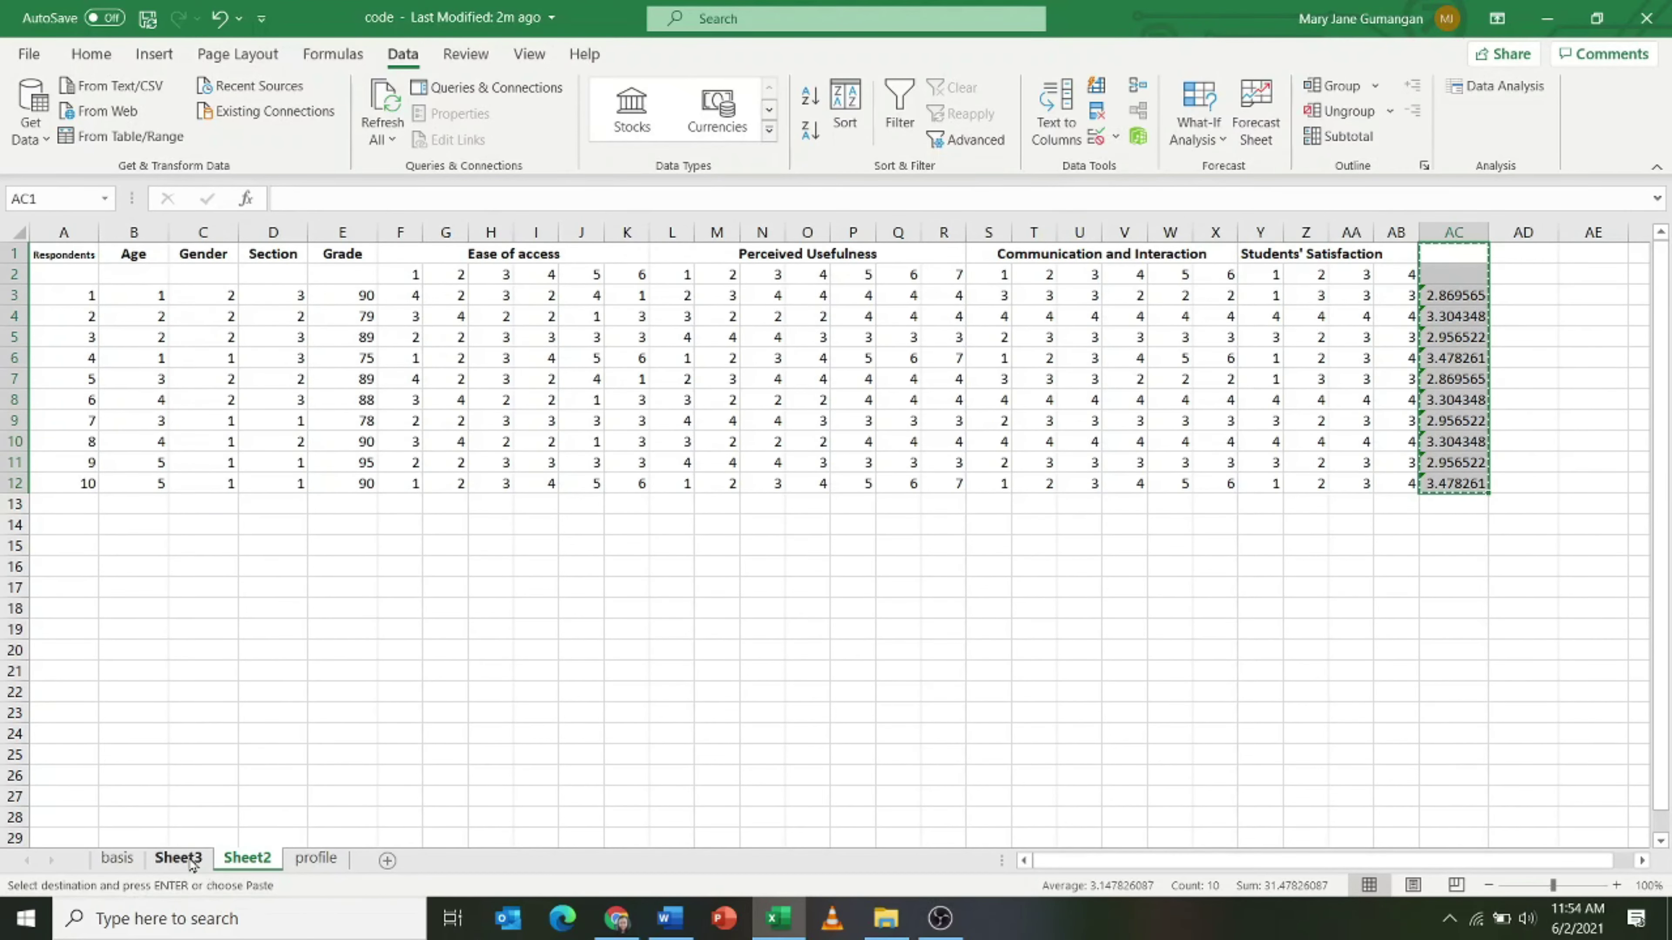
click(141, 533)
right_click(139, 532)
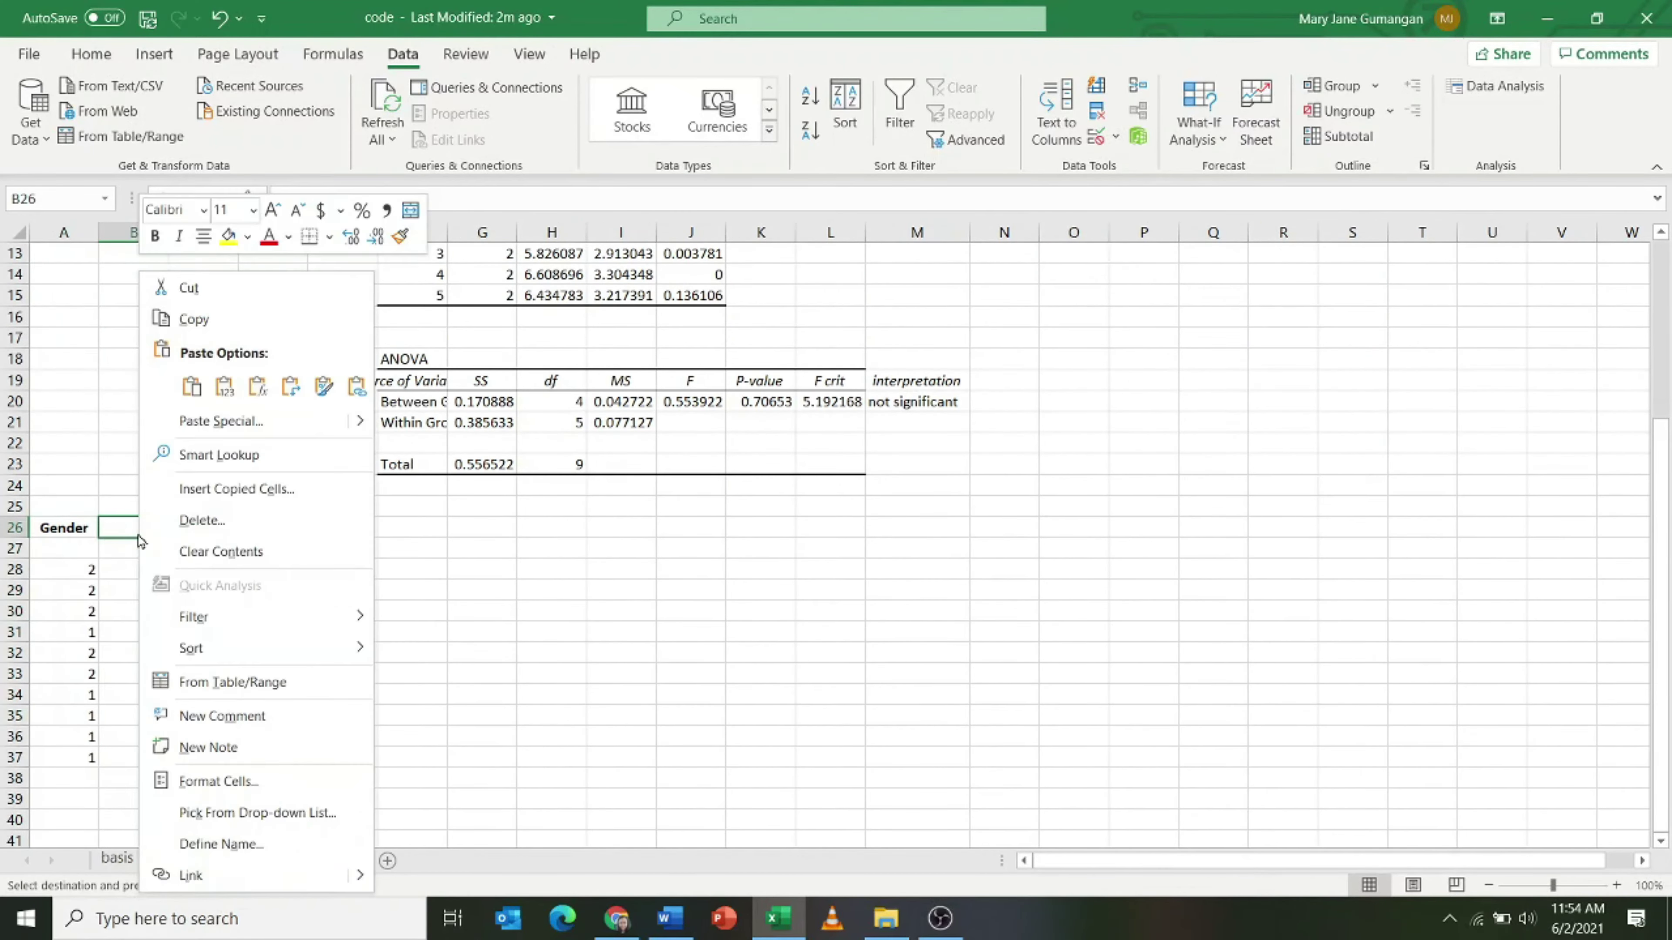
click(231, 390)
click(360, 670)
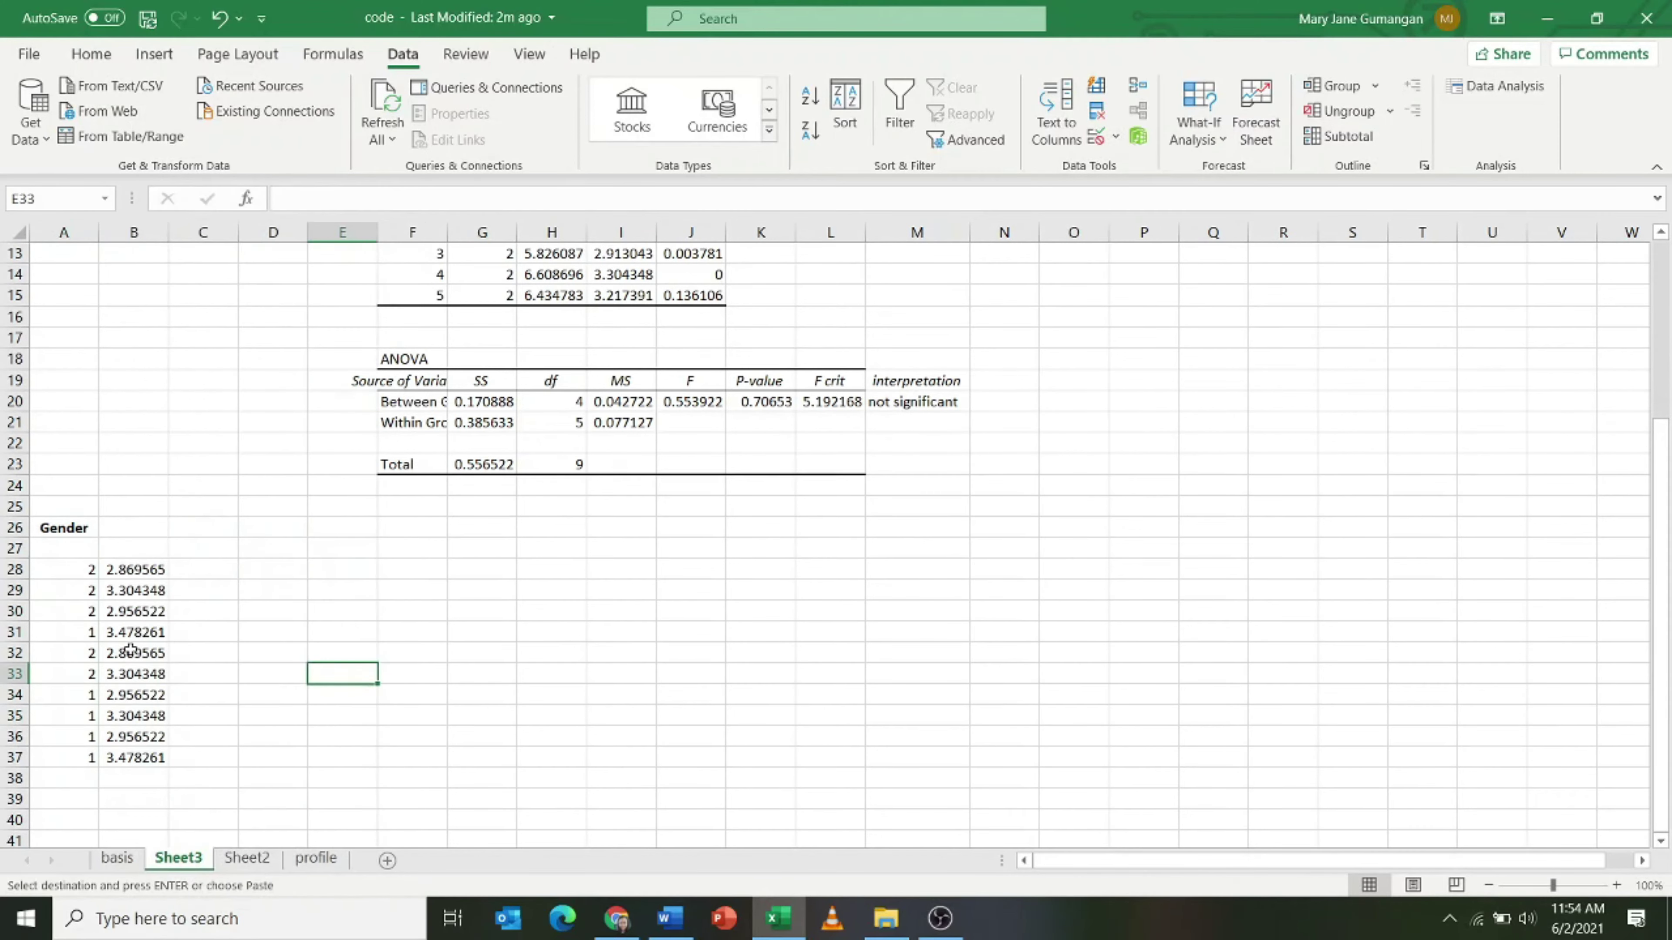
click(127, 570)
drag(89, 570, 95, 715)
drag(79, 576, 86, 757)
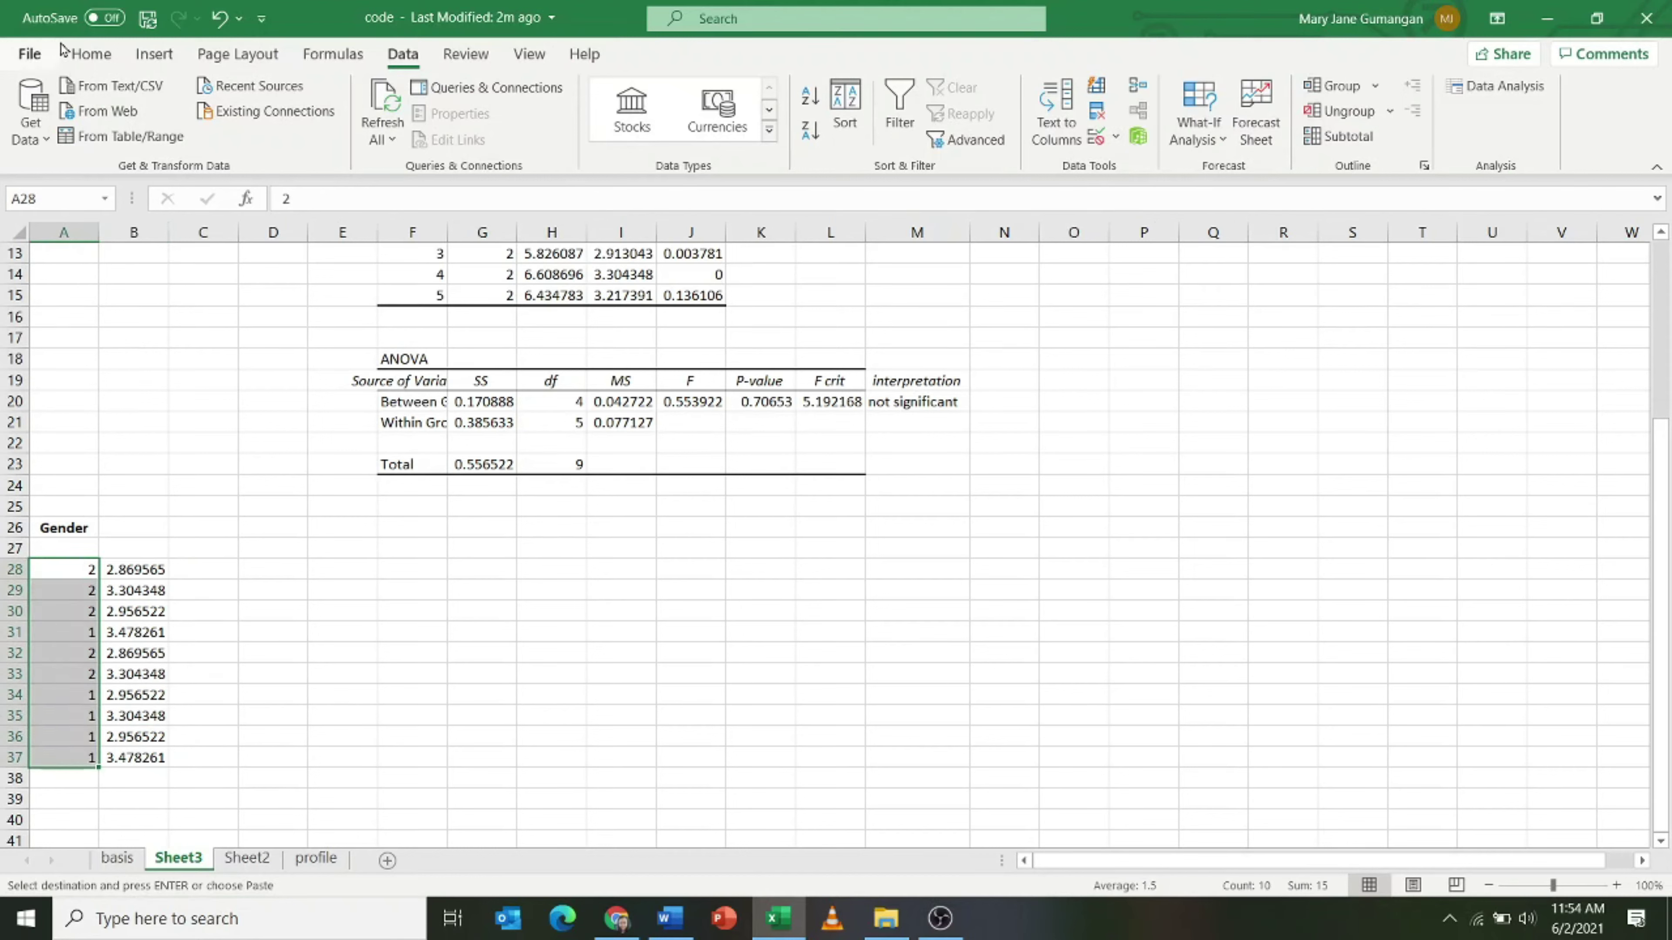
Sort the rows by gender smallest to largest, expanding the selection to carry the averages.
key(alt+h)
click(1395, 125)
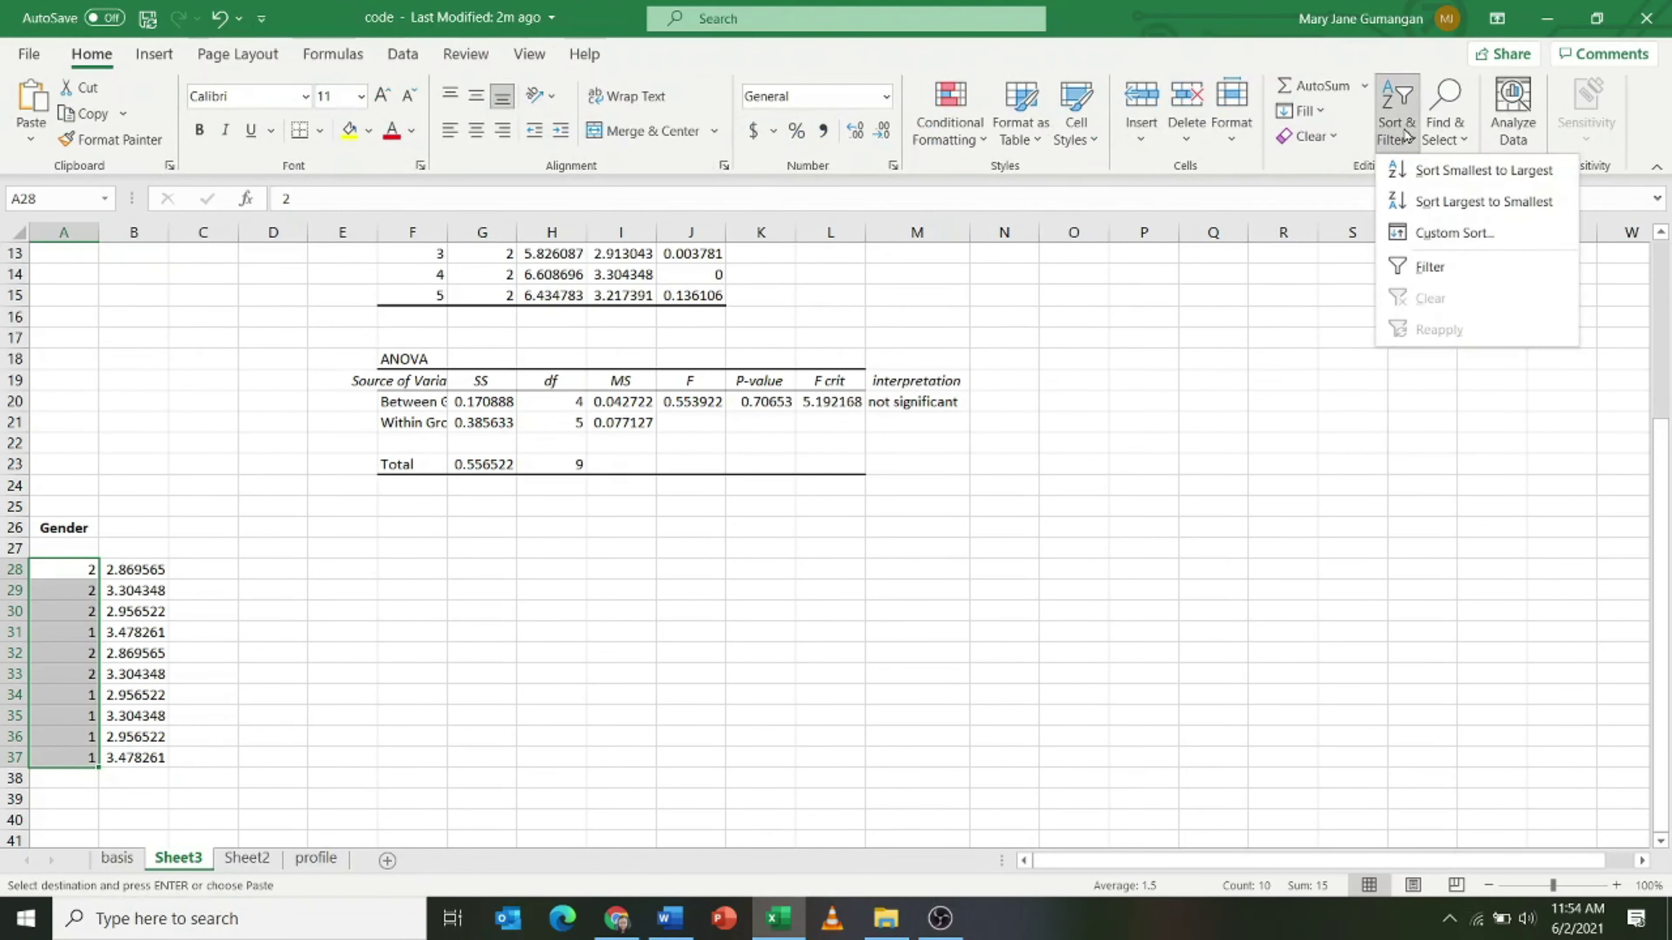
click(1425, 170)
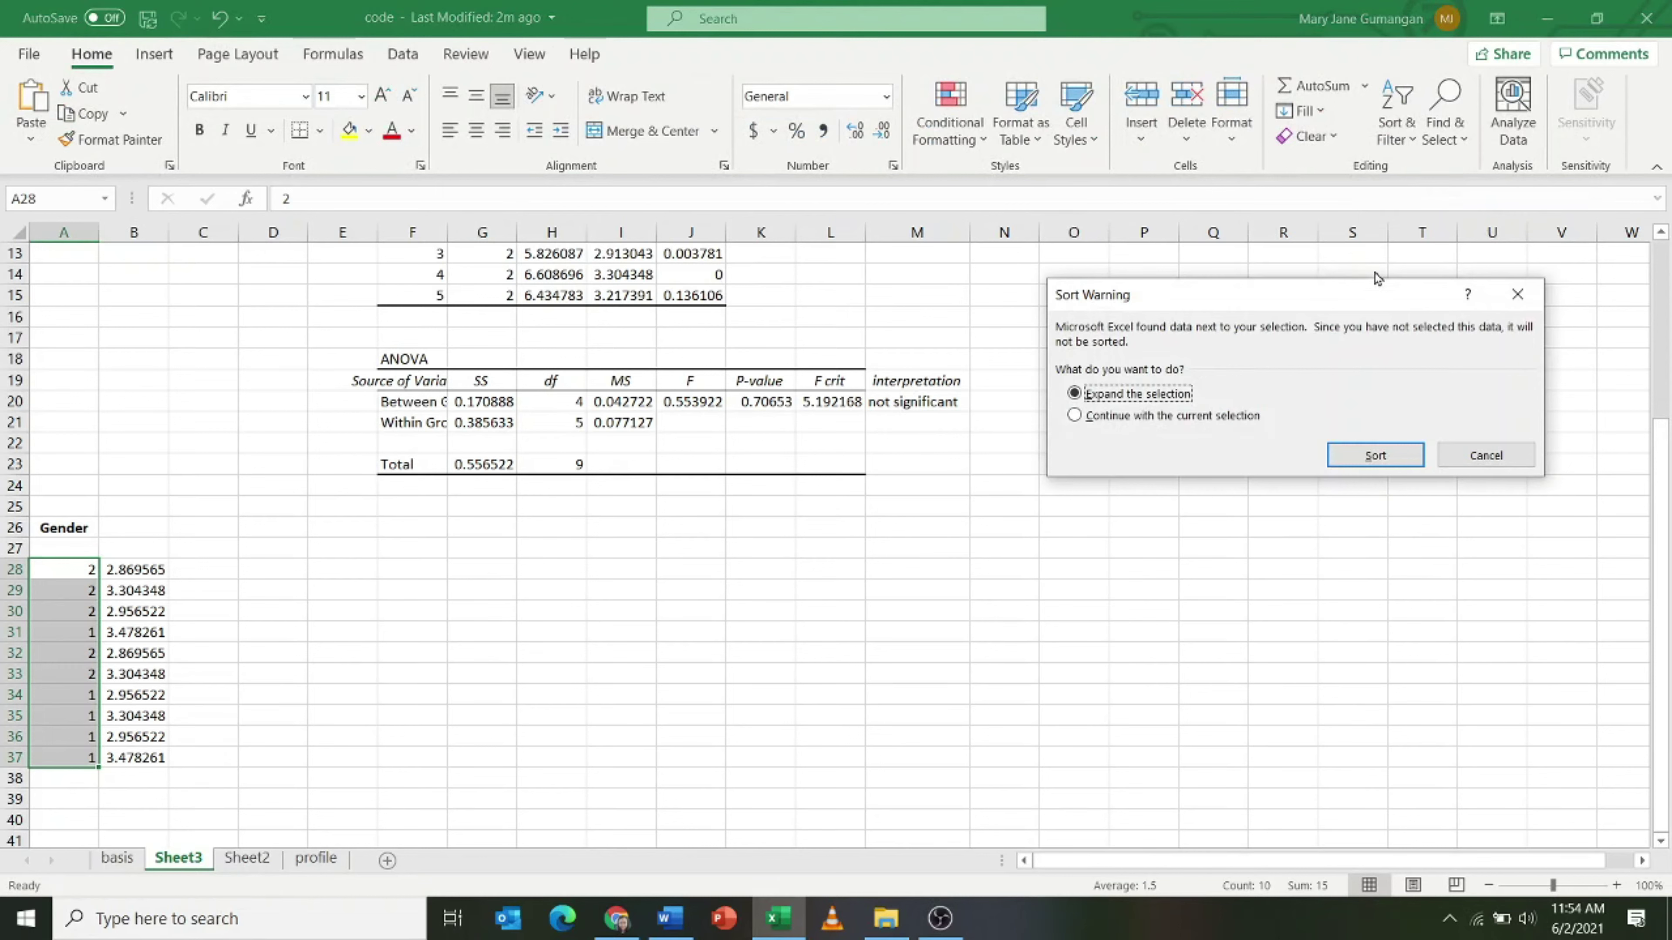
click(1368, 458)
click(369, 715)
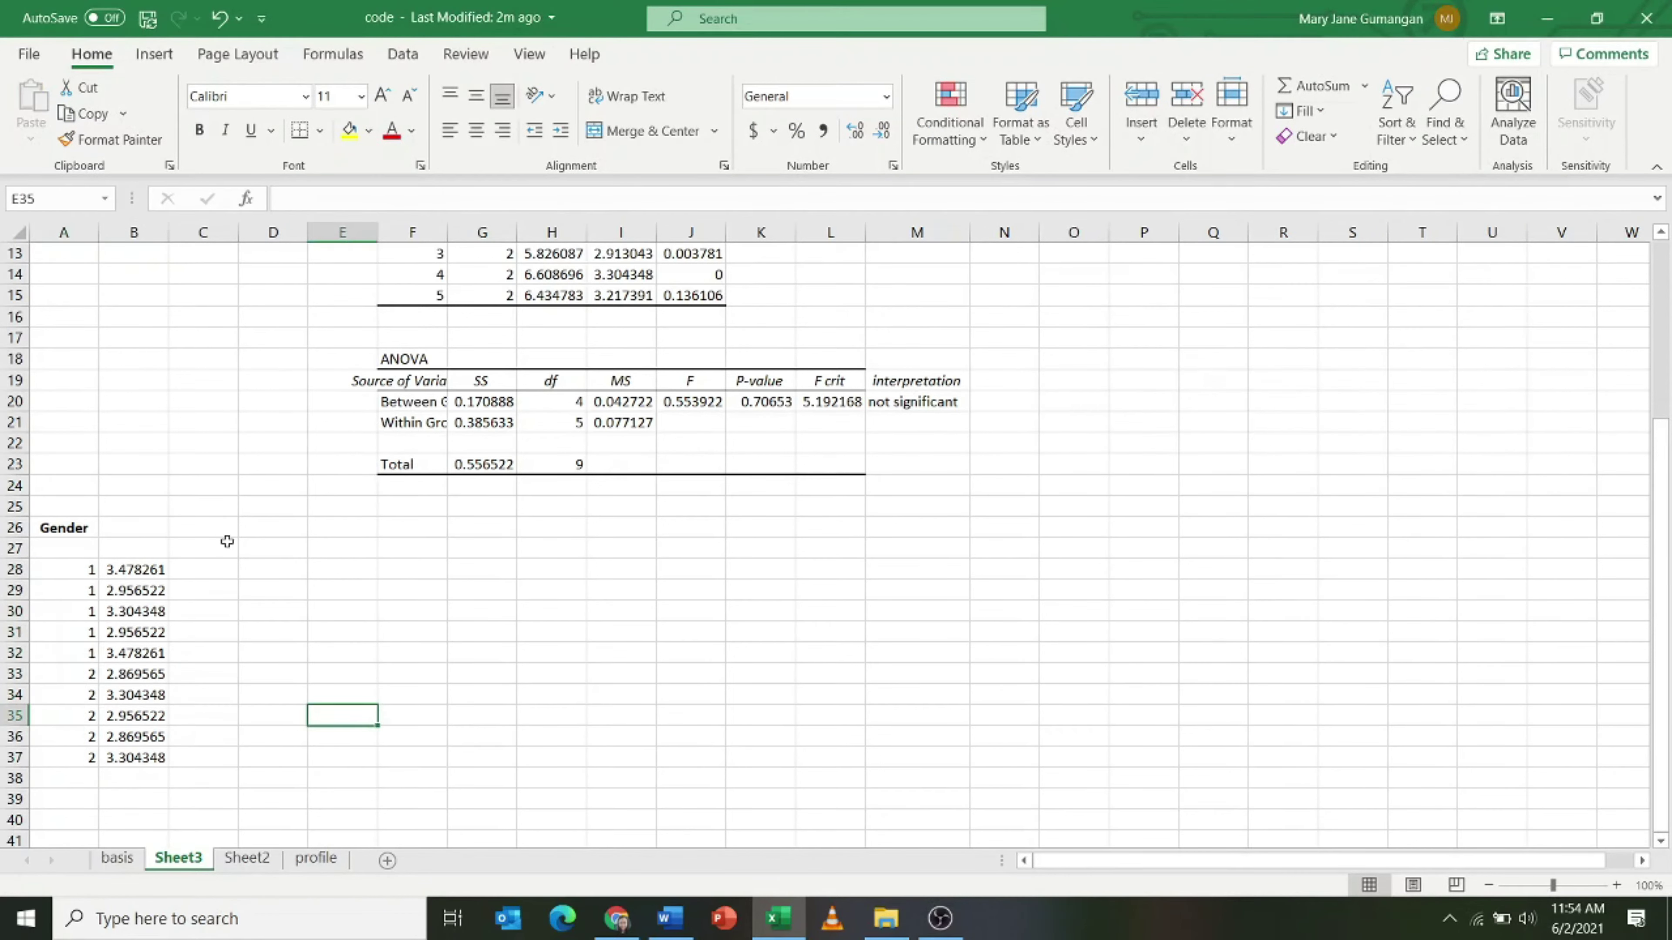
Enter group headings 1 in D27 and 2 in E27.
click(270, 547)
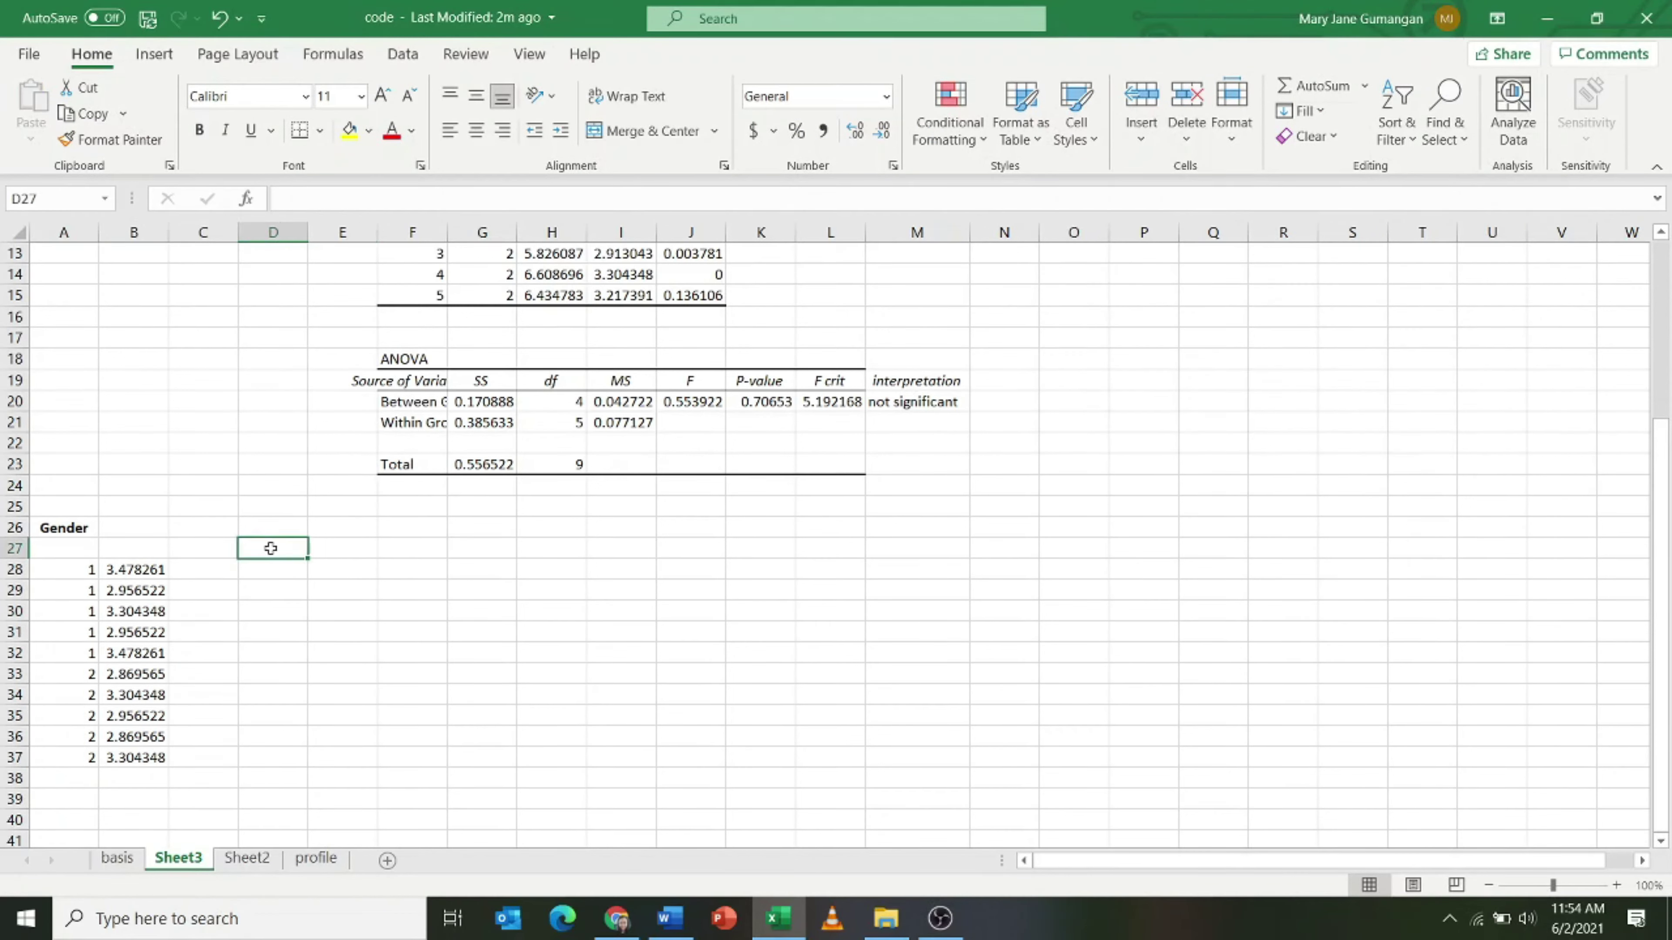
text(1)
click(354, 549)
double_click(354, 550)
text(2)
click(342, 631)
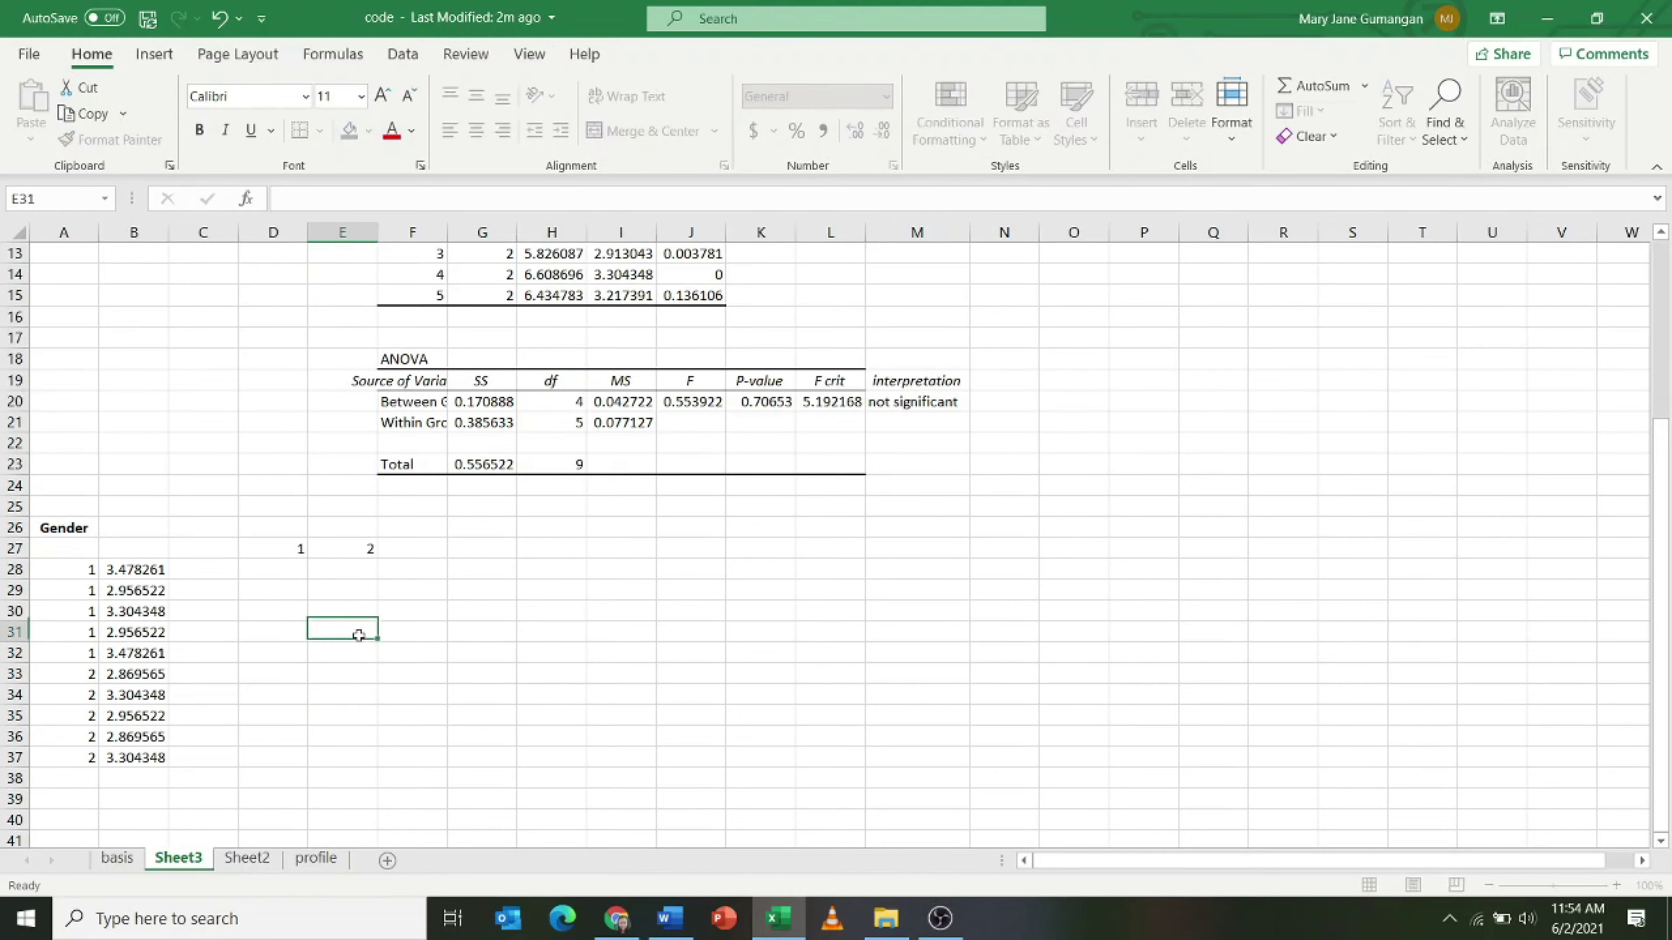
Copy the gender 1 averages B28:B32 to D28 and gender 2 averages B33:B37 to E28.
drag(145, 571, 153, 654)
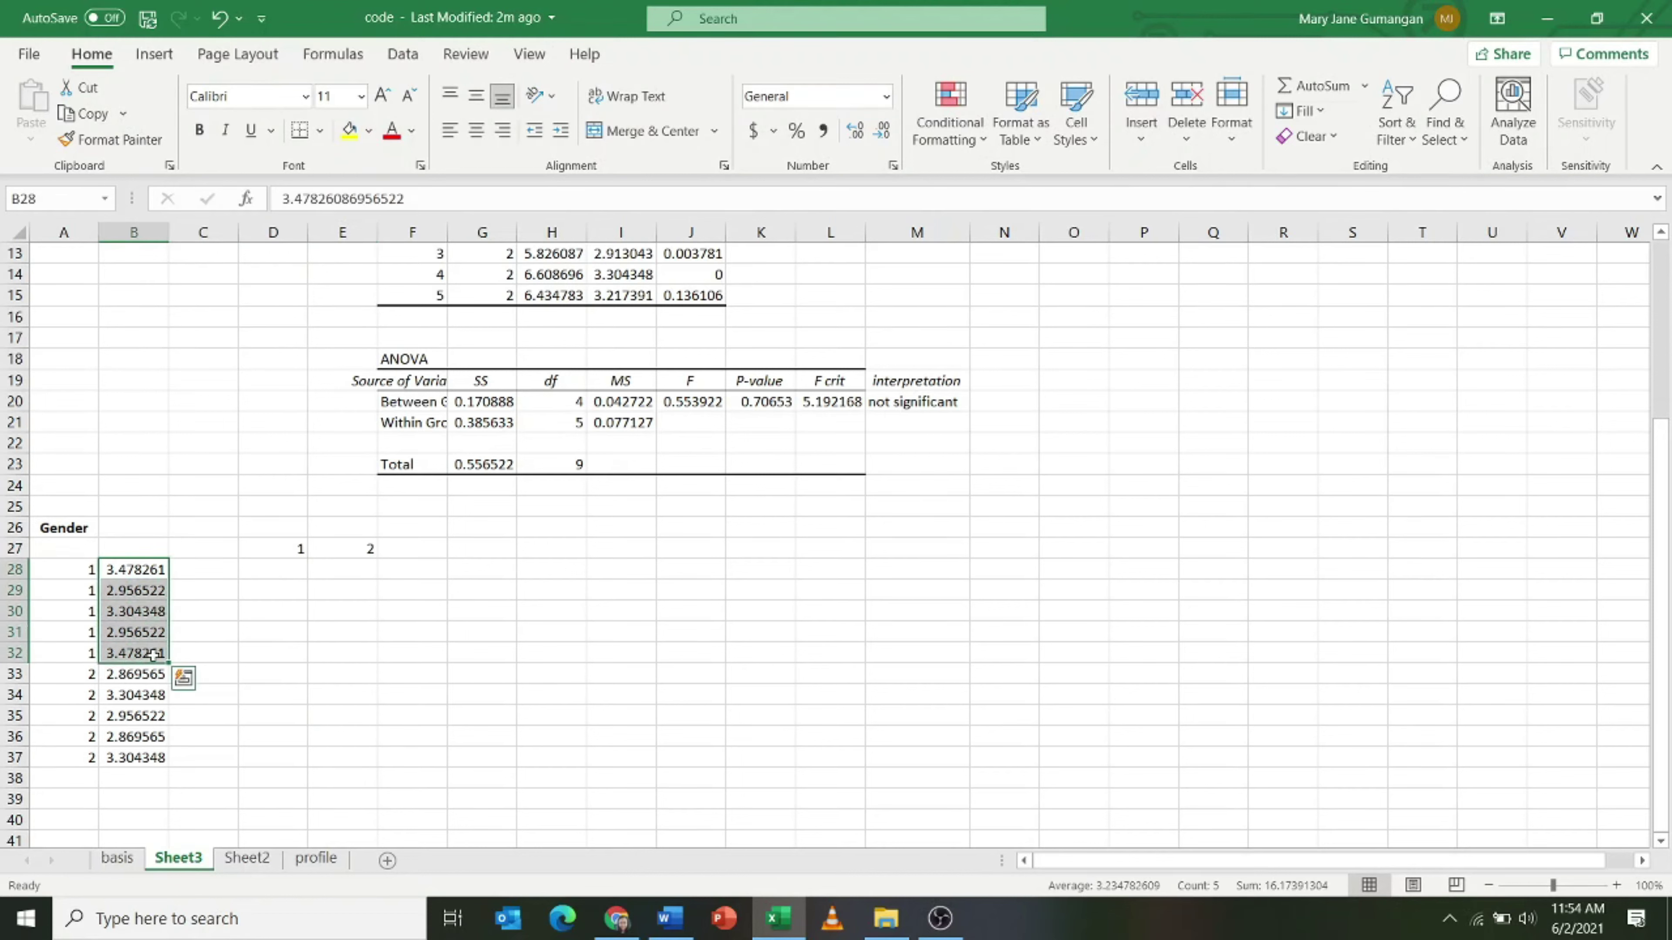
key(ctrl+space)
drag(141, 570, 152, 654)
key(ctrl+c)
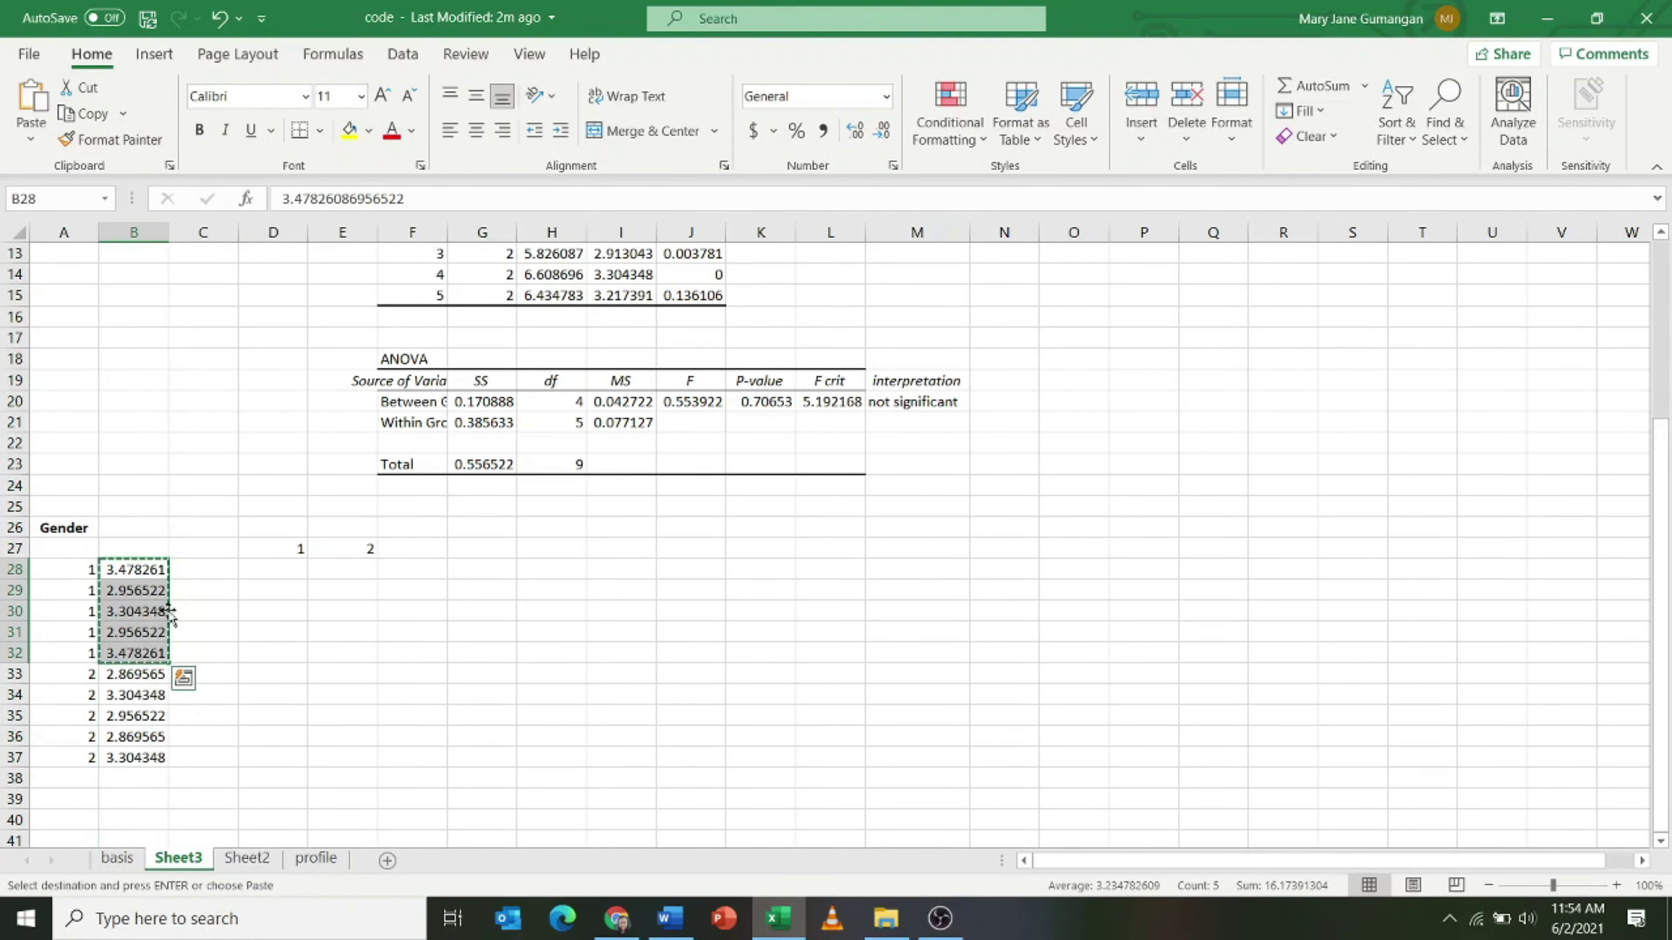
click(289, 568)
key(ctrl+v)
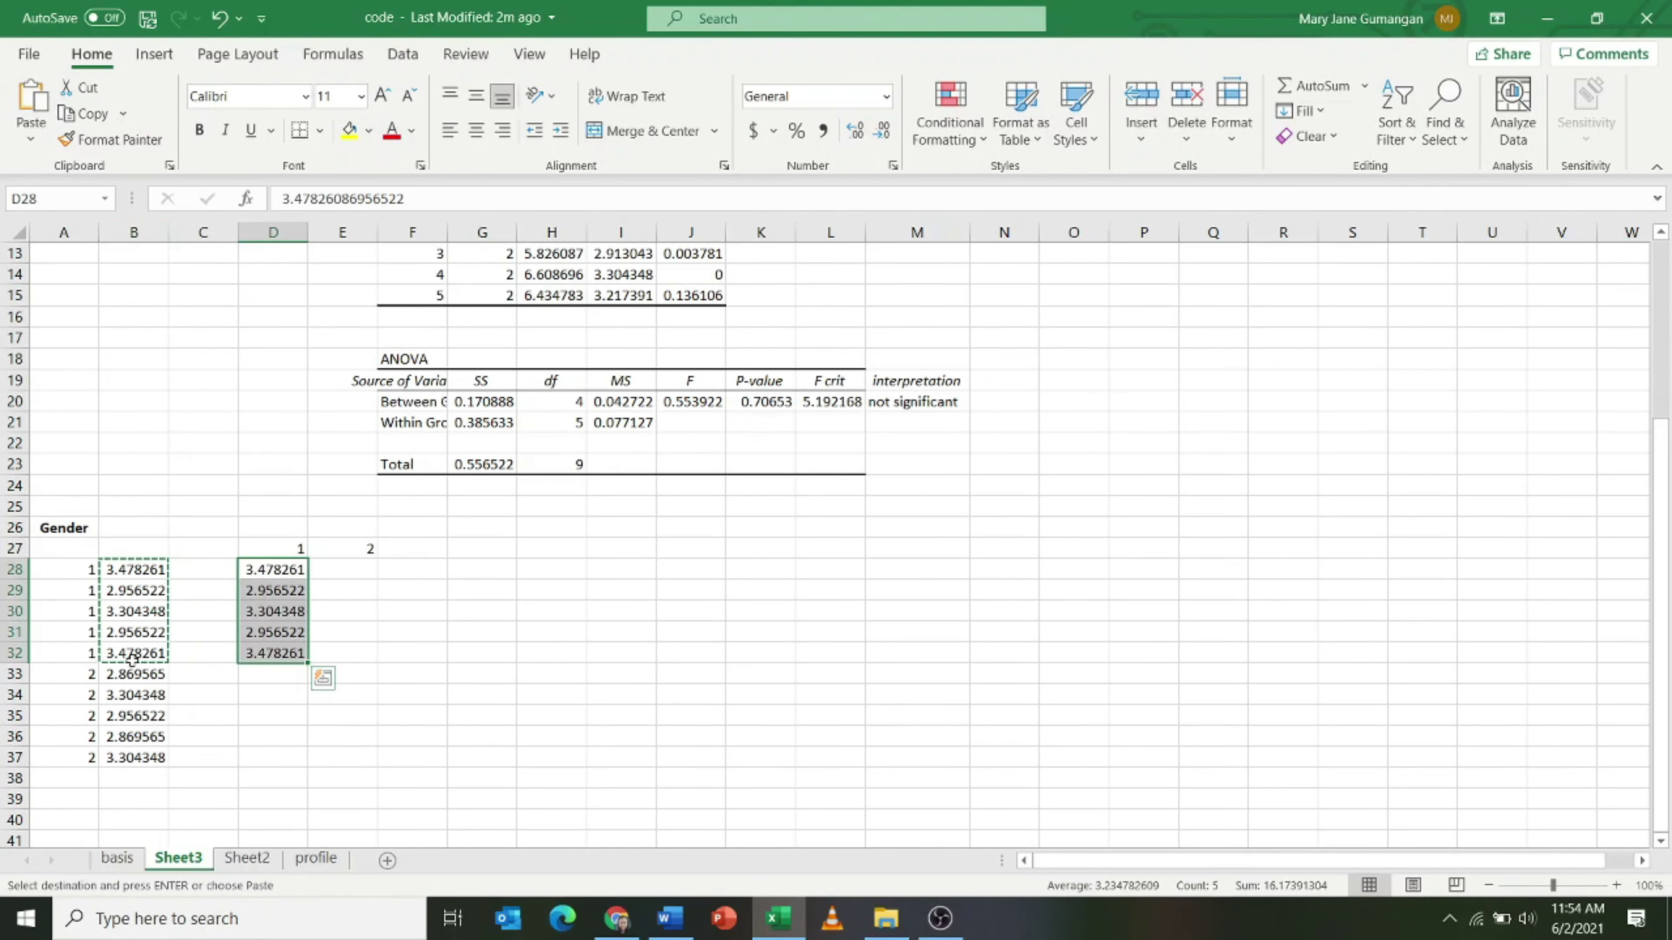
drag(135, 675, 156, 755)
key(ctrl+c)
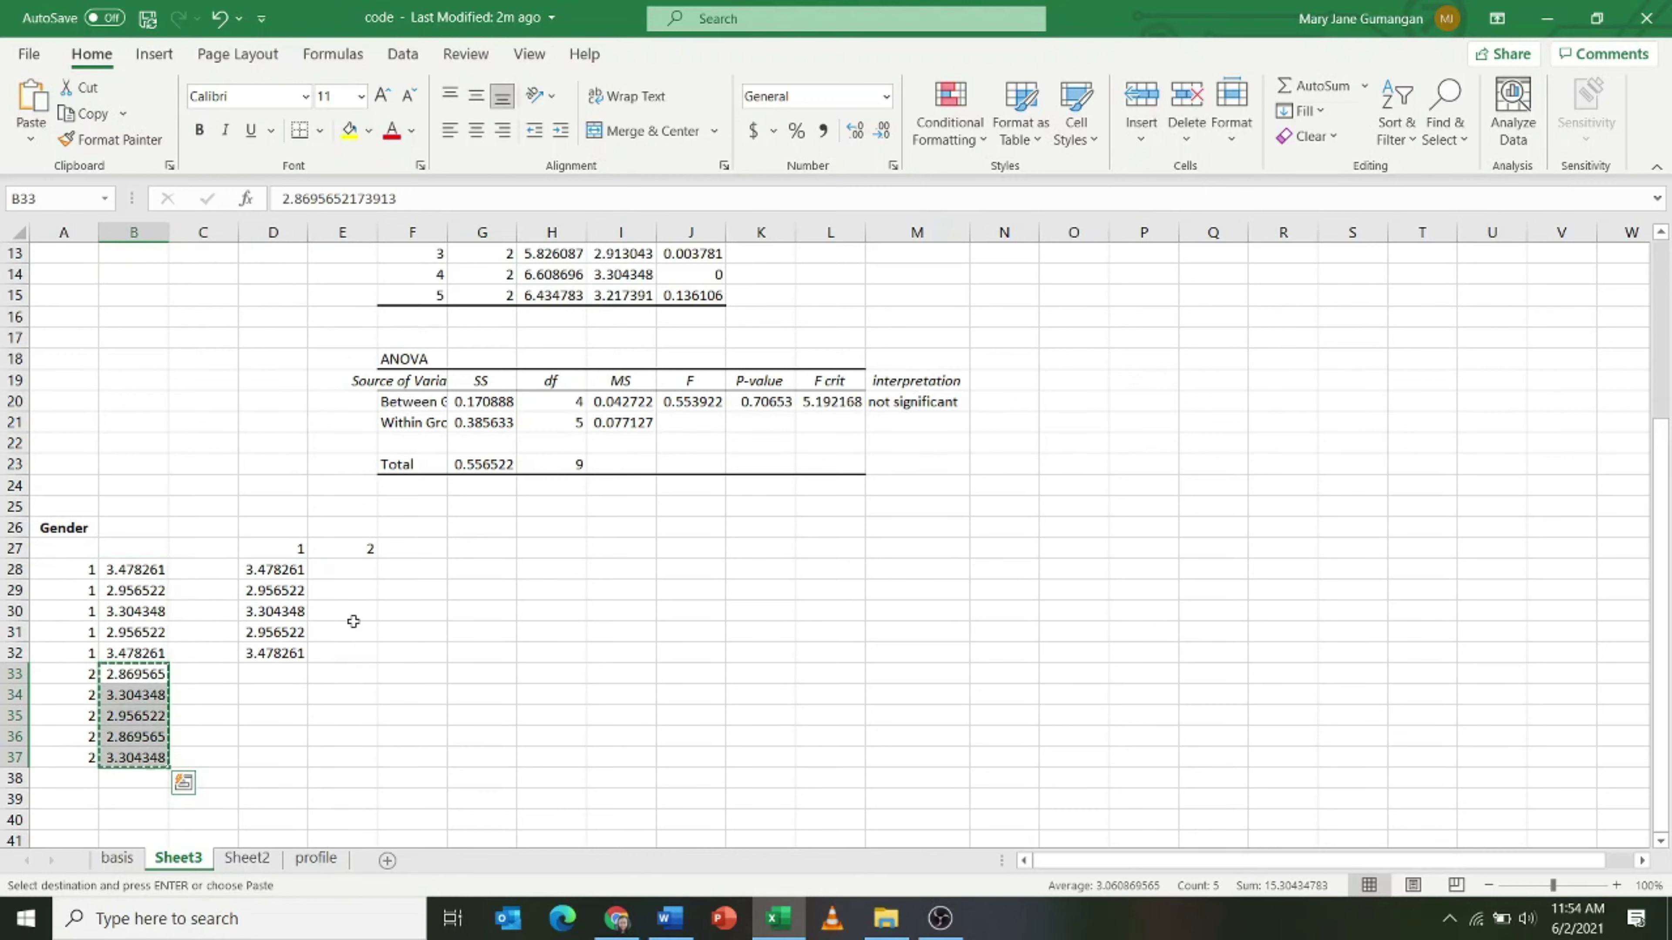
click(344, 565)
key(ctrl+v)
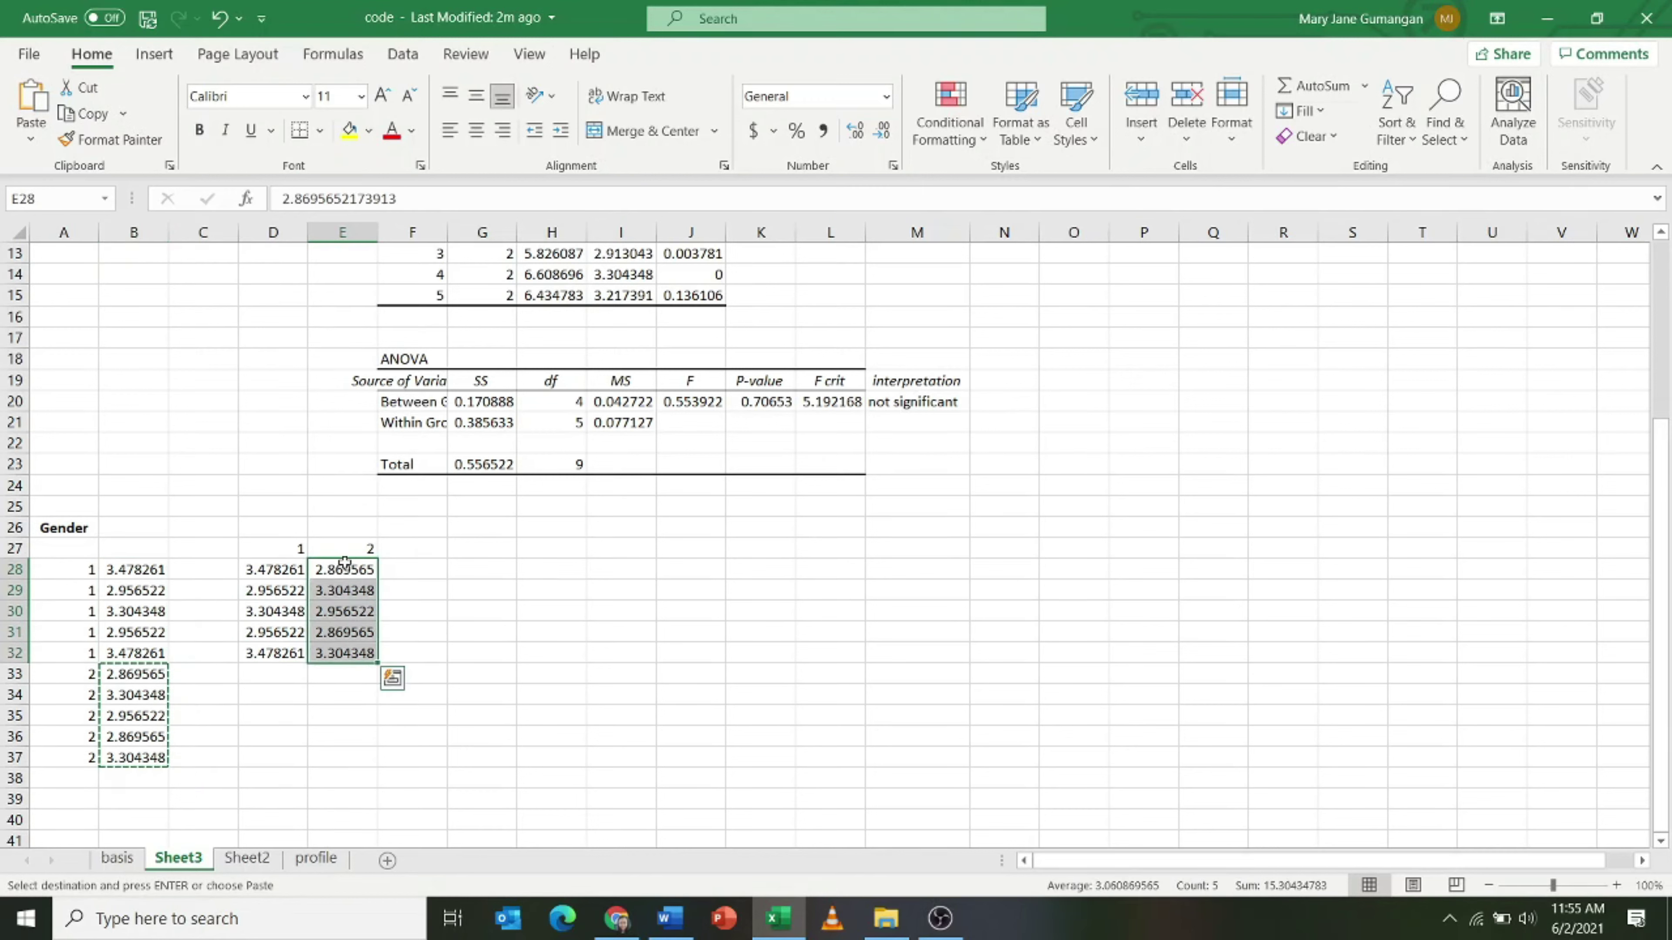
click(570, 652)
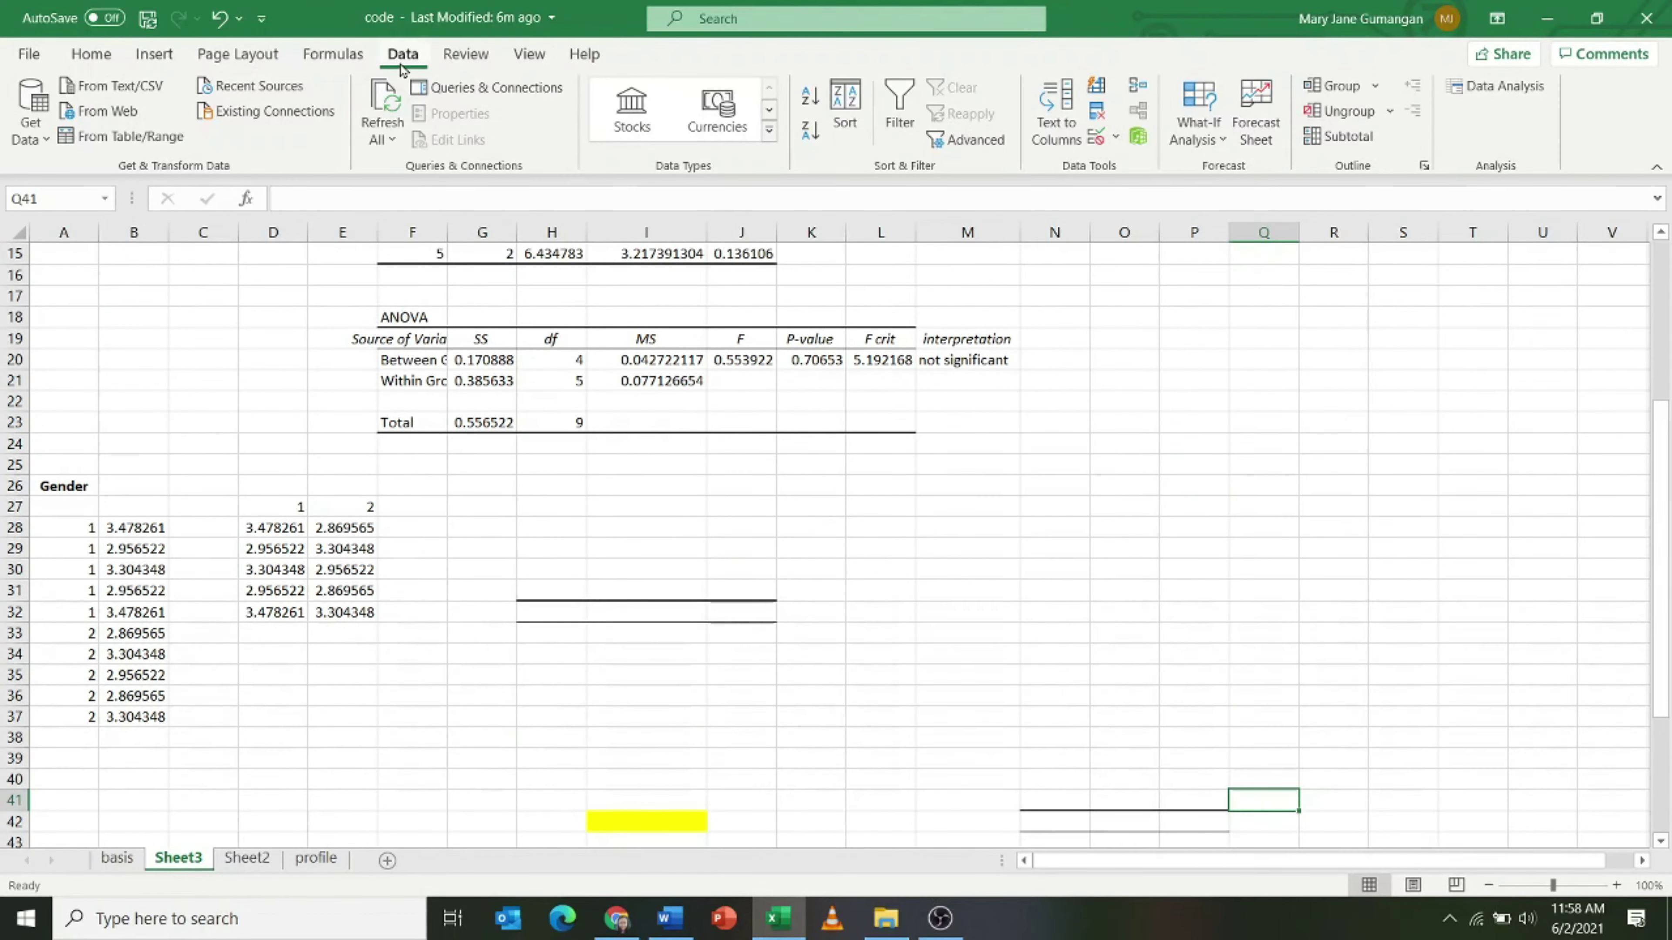
Start a t-Test: Two-Sample Assuming Unequal Variances with ranges D27:D32 and E27:E32.
click(1495, 85)
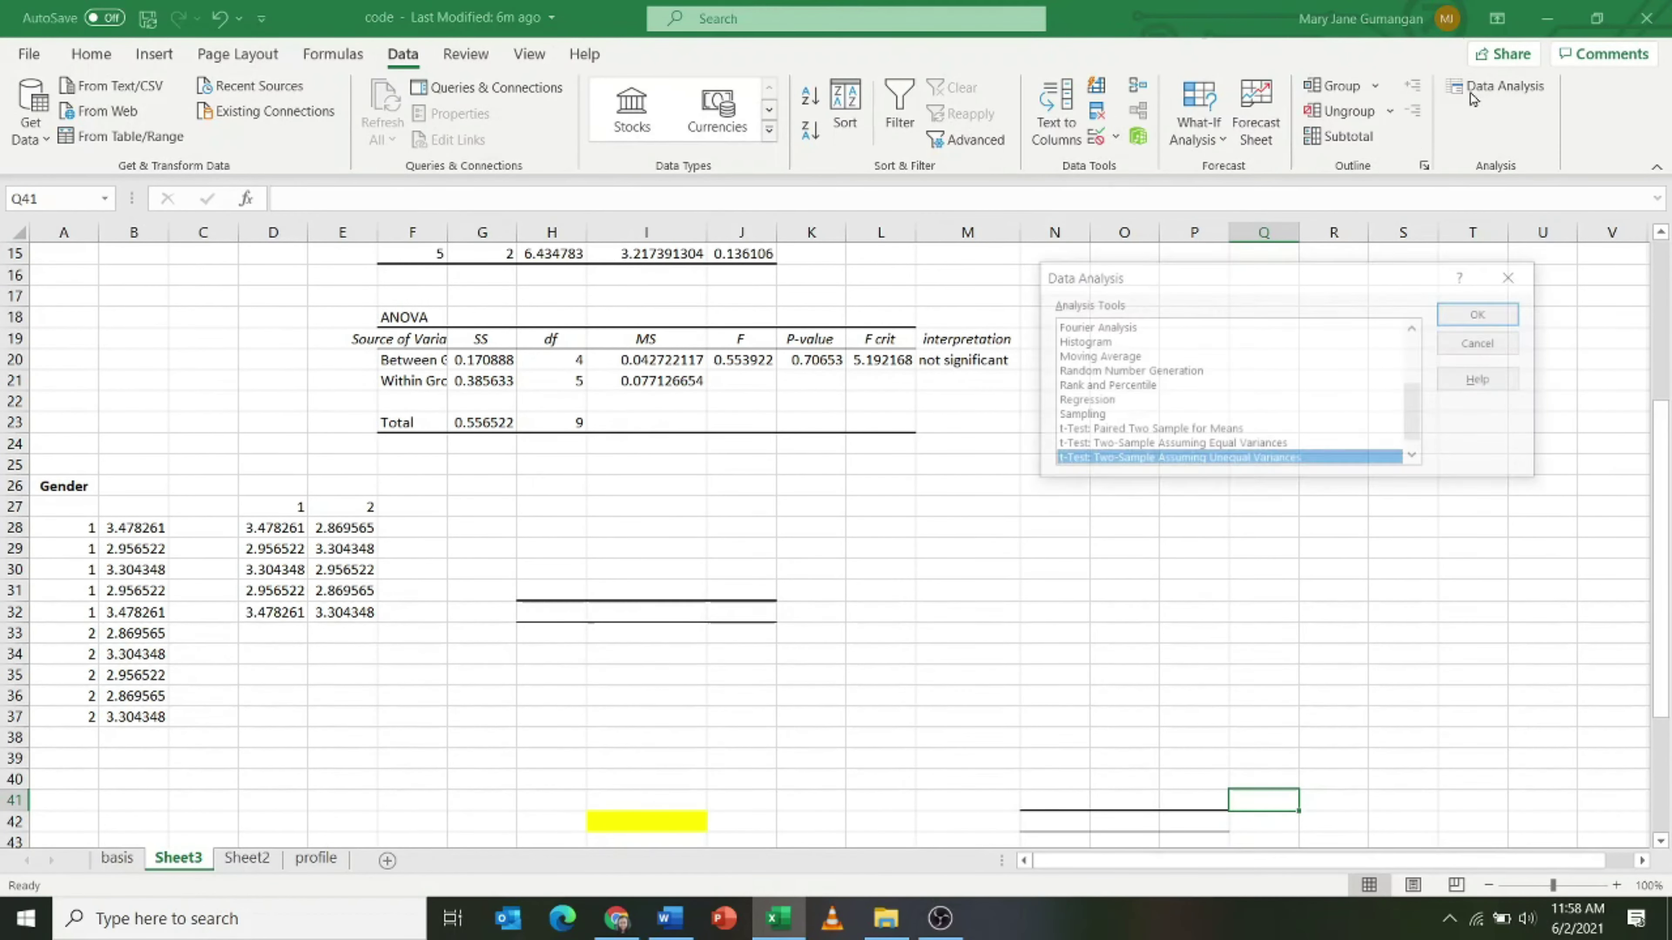
scroll(1215, 422, down, 1)
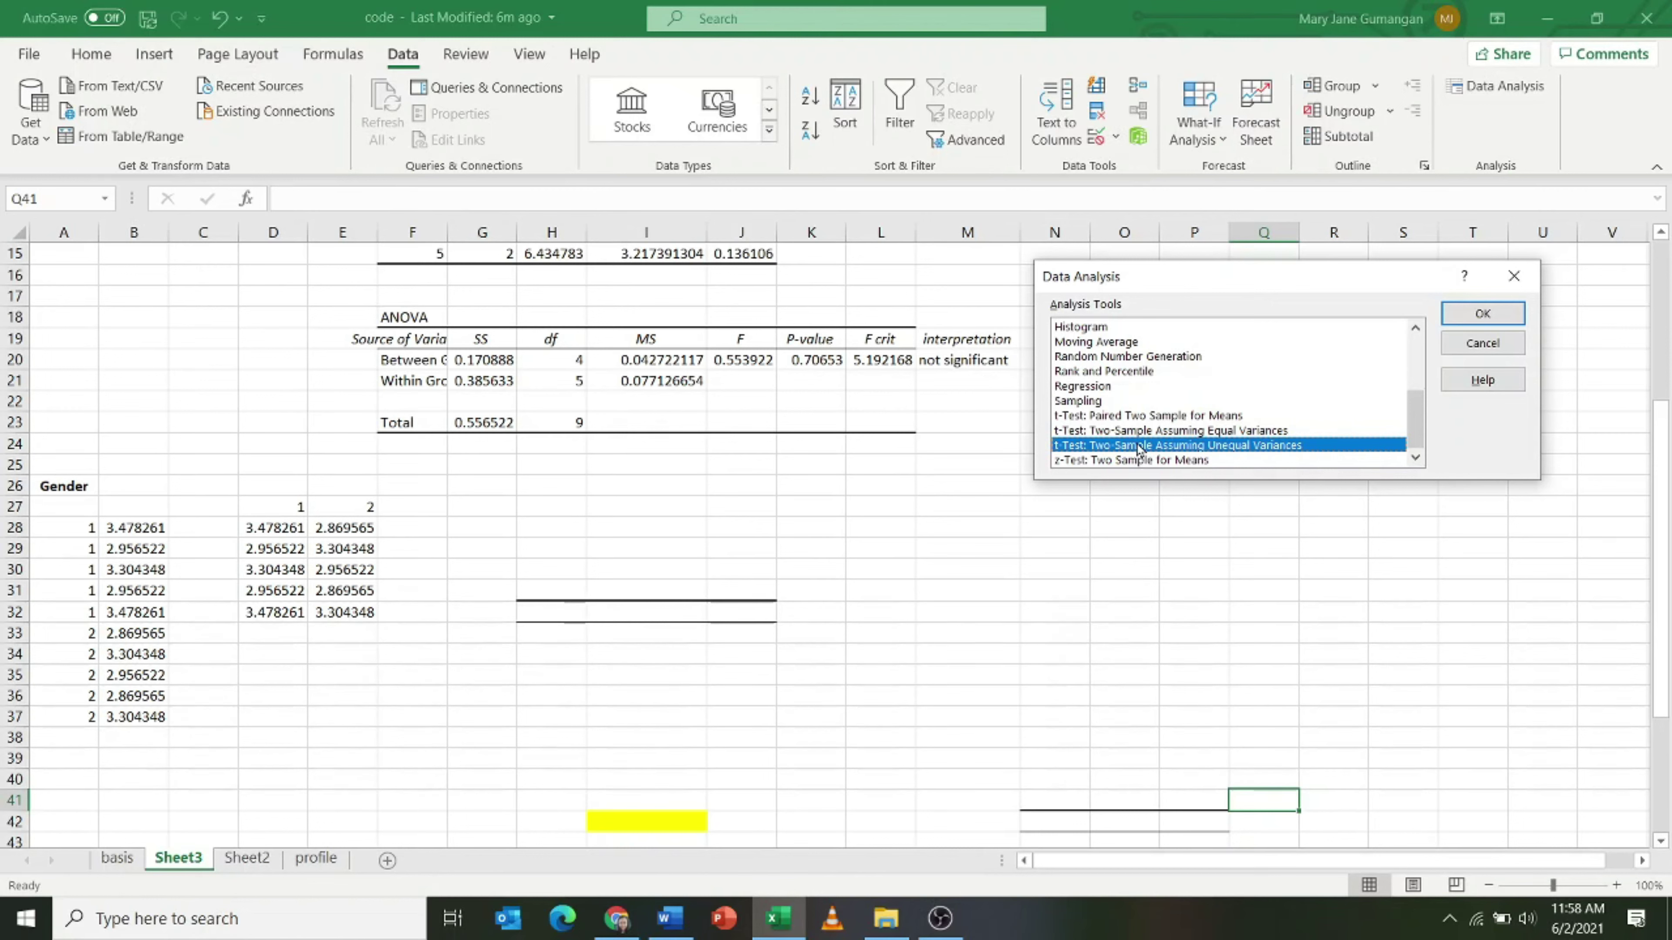
click(1483, 314)
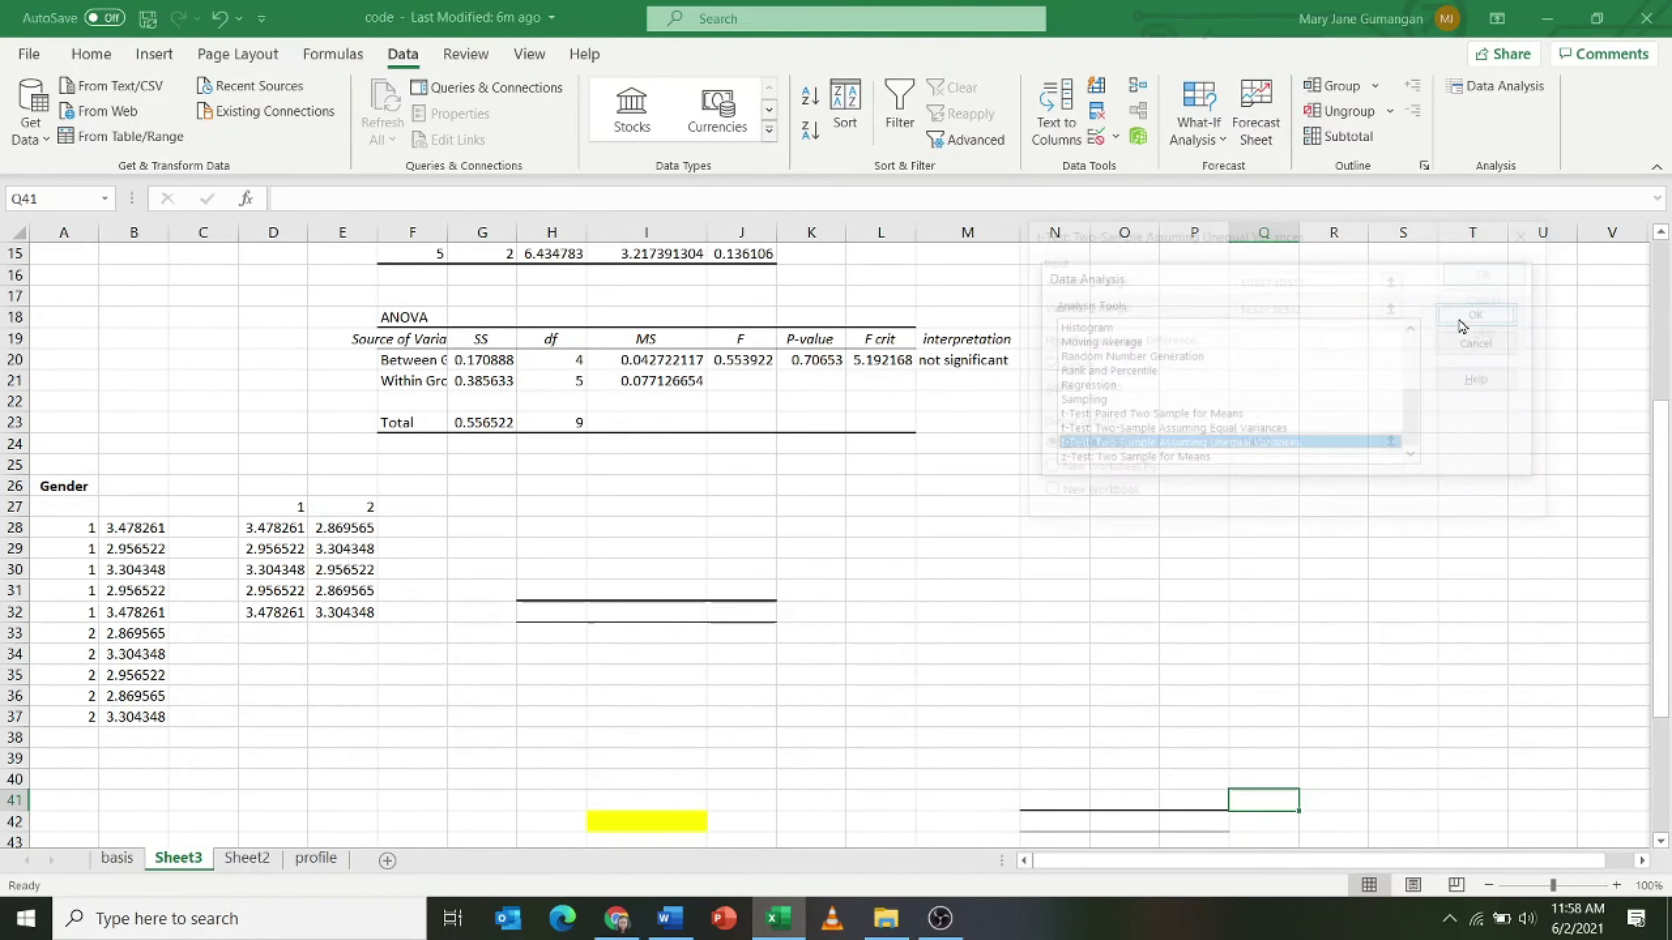
click(1332, 280)
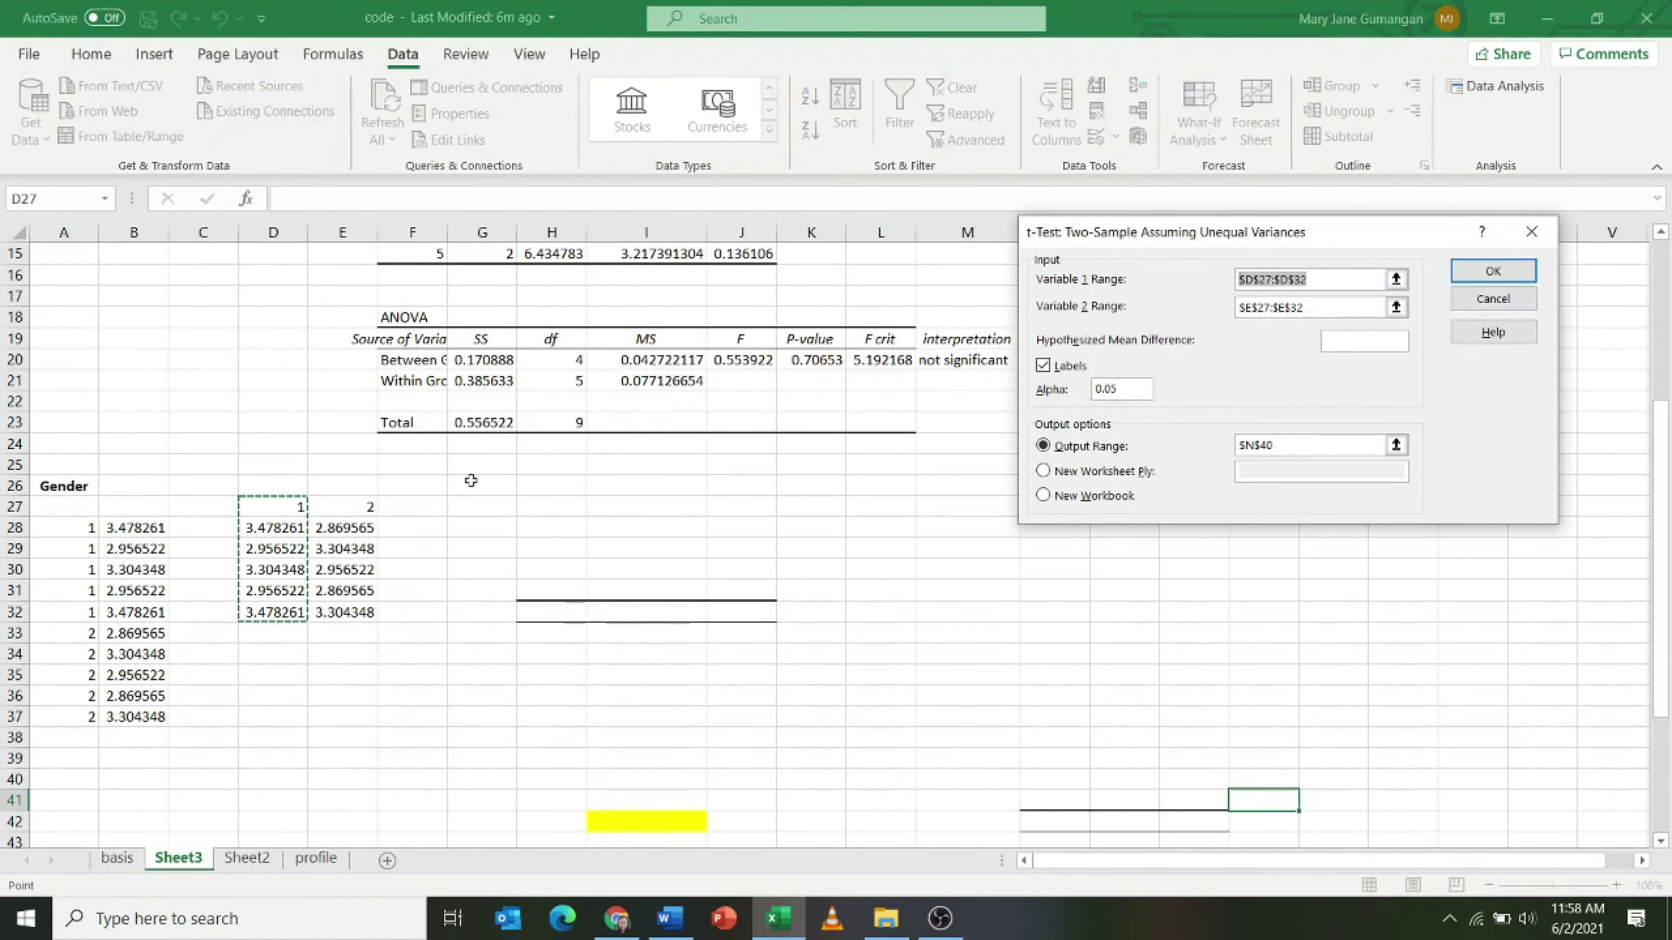
drag(277, 504, 280, 610)
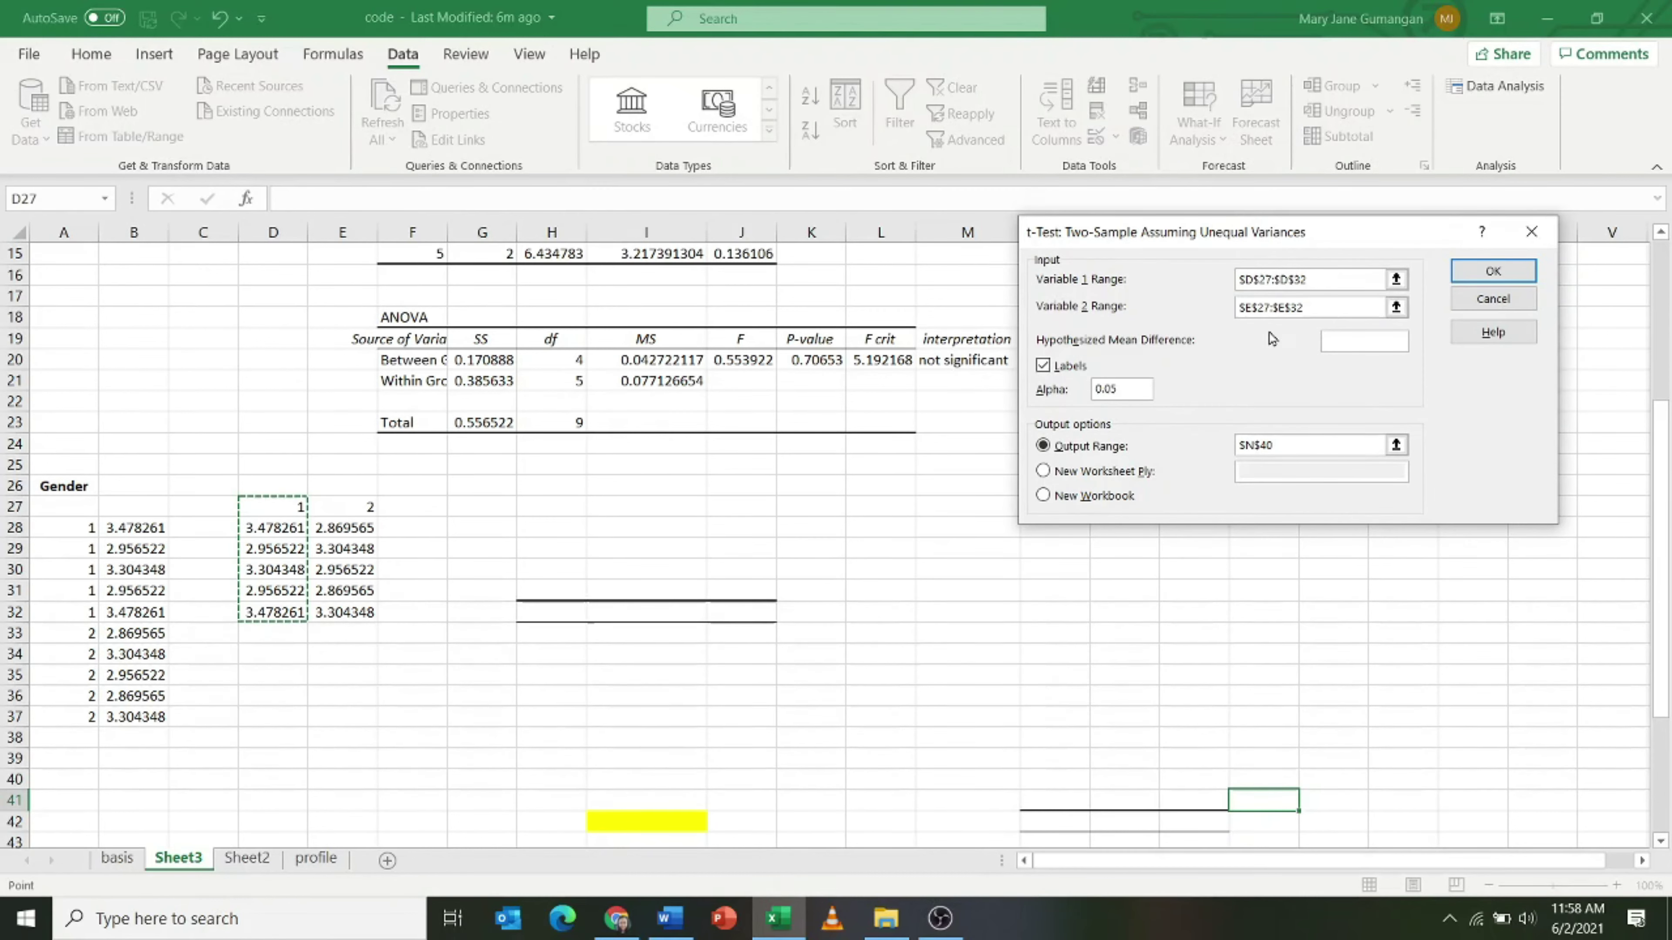
click(1303, 308)
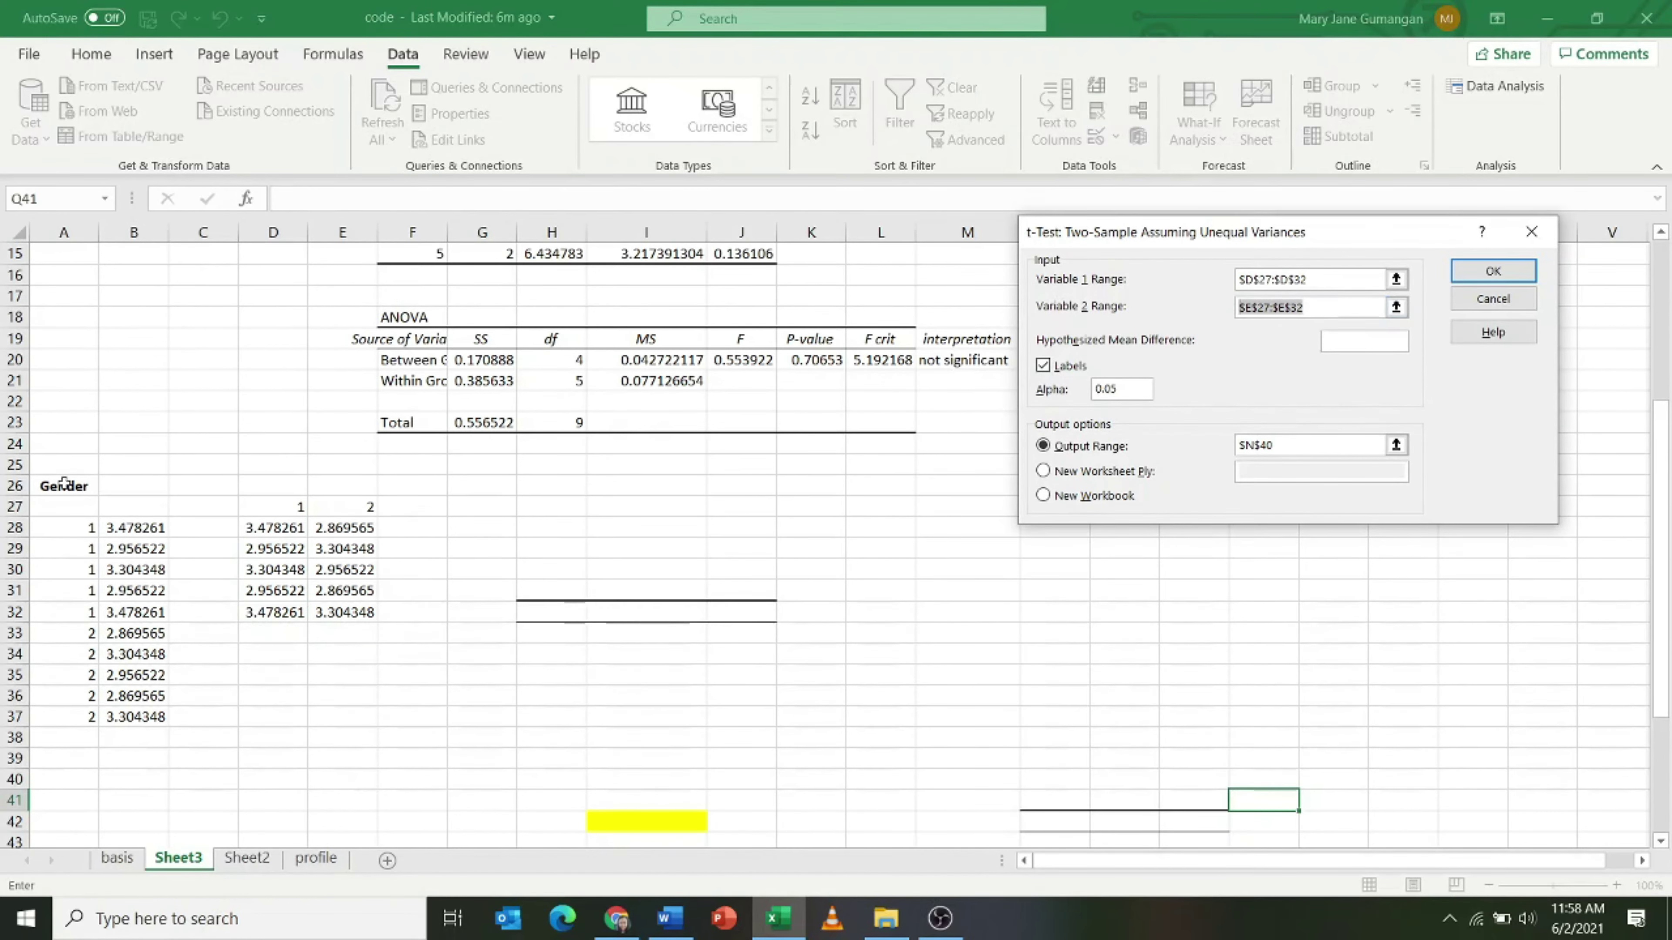
drag(331, 492, 358, 606)
click(341, 504)
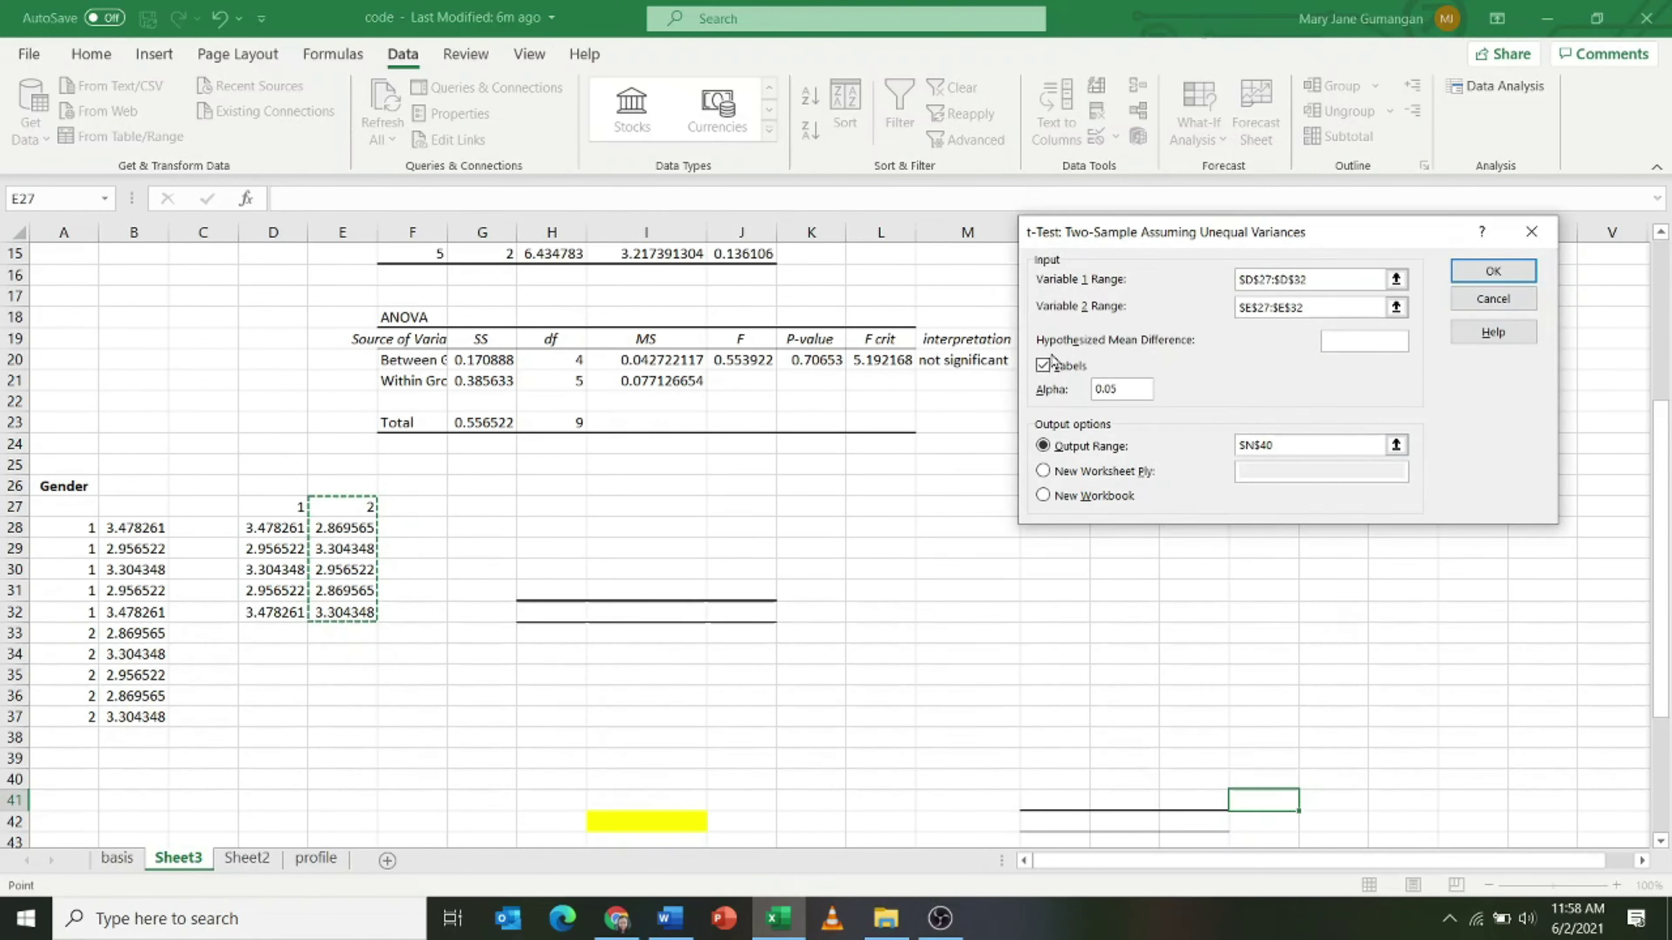
Keep Labels ticked and set the t-test output range to H28.
click(1044, 366)
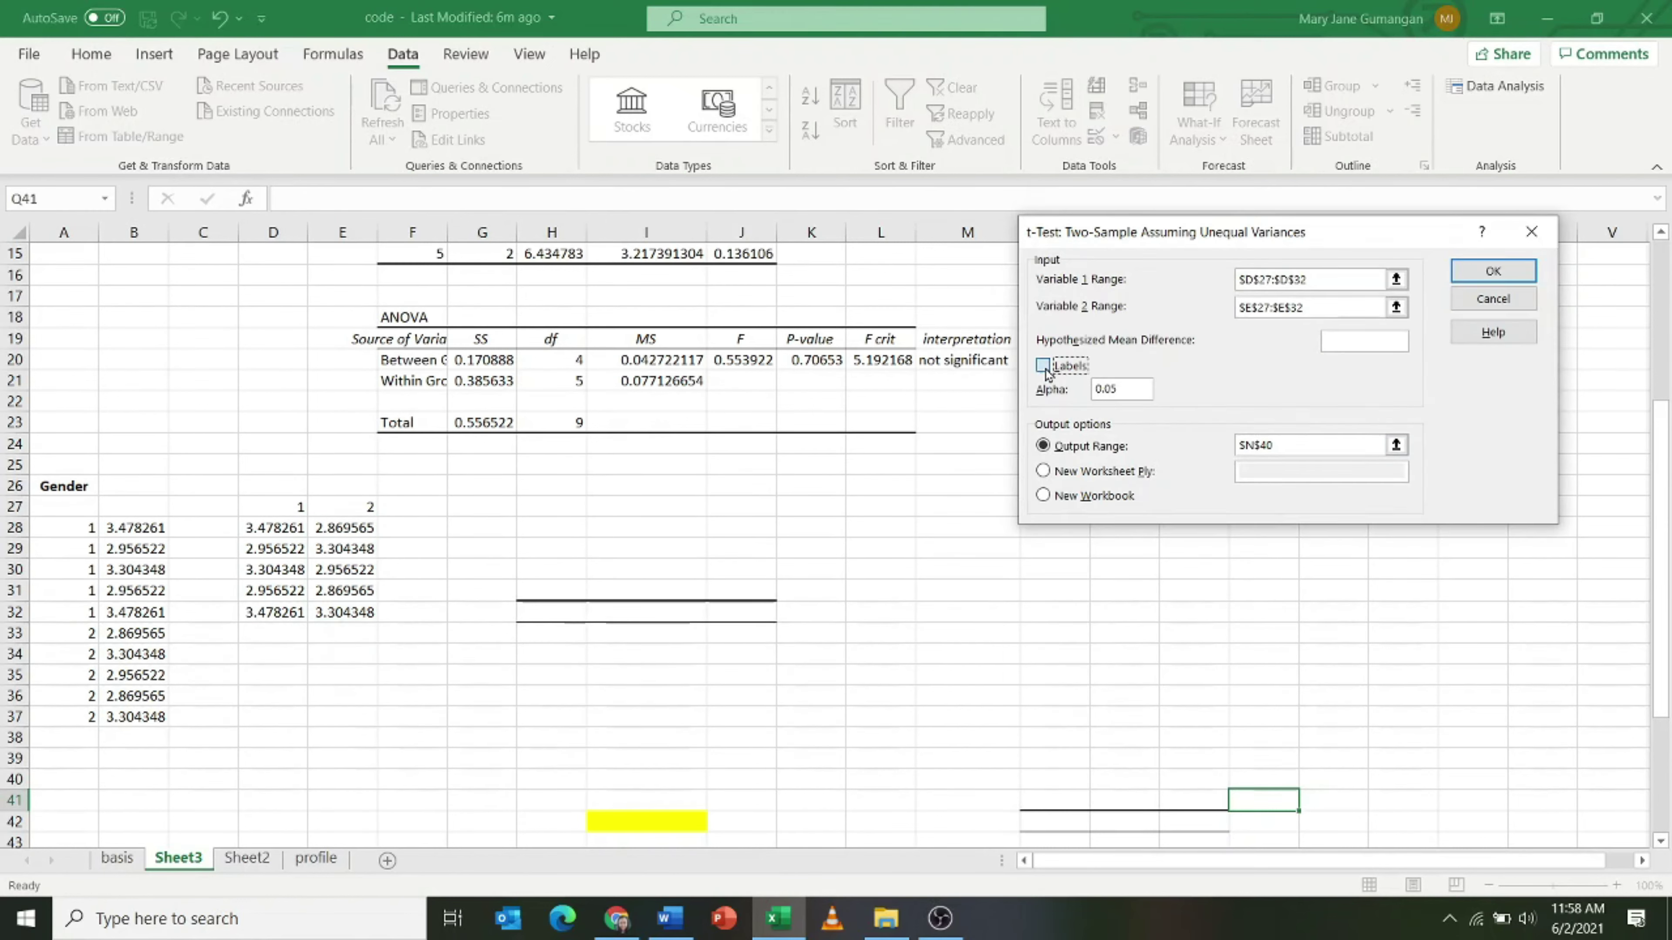
click(1043, 445)
click(1261, 442)
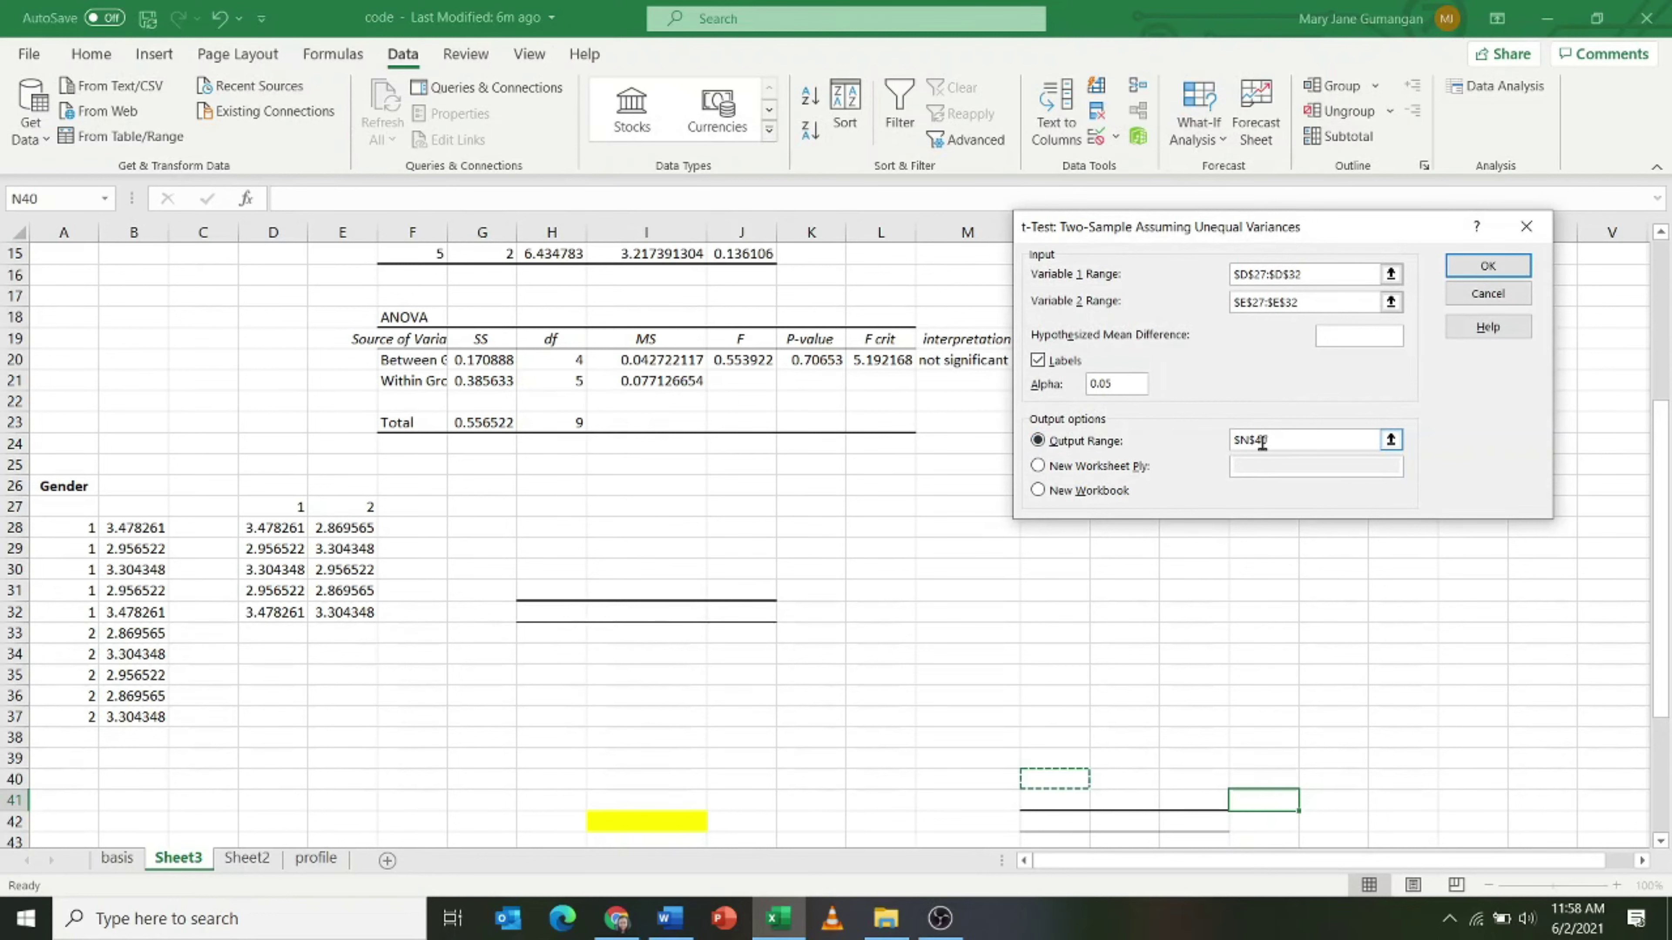
drag(1262, 442, 1224, 441)
click(556, 527)
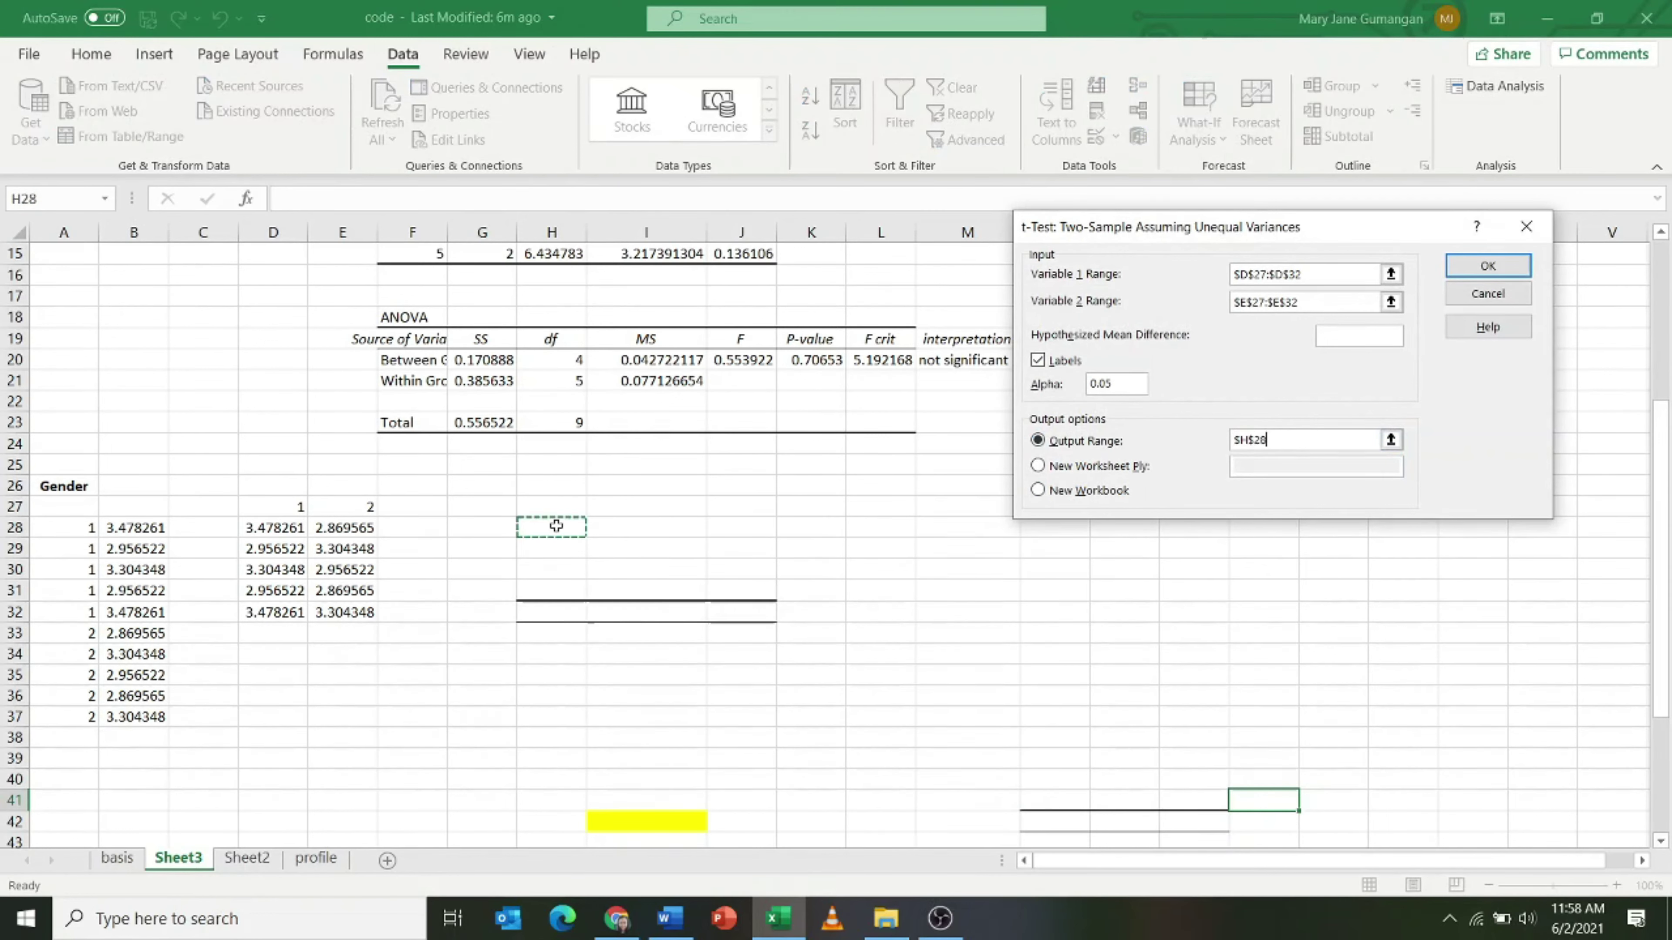
Run the t-test and start a summary table in N32 labelled GENDER, Male, Female.
click(1487, 266)
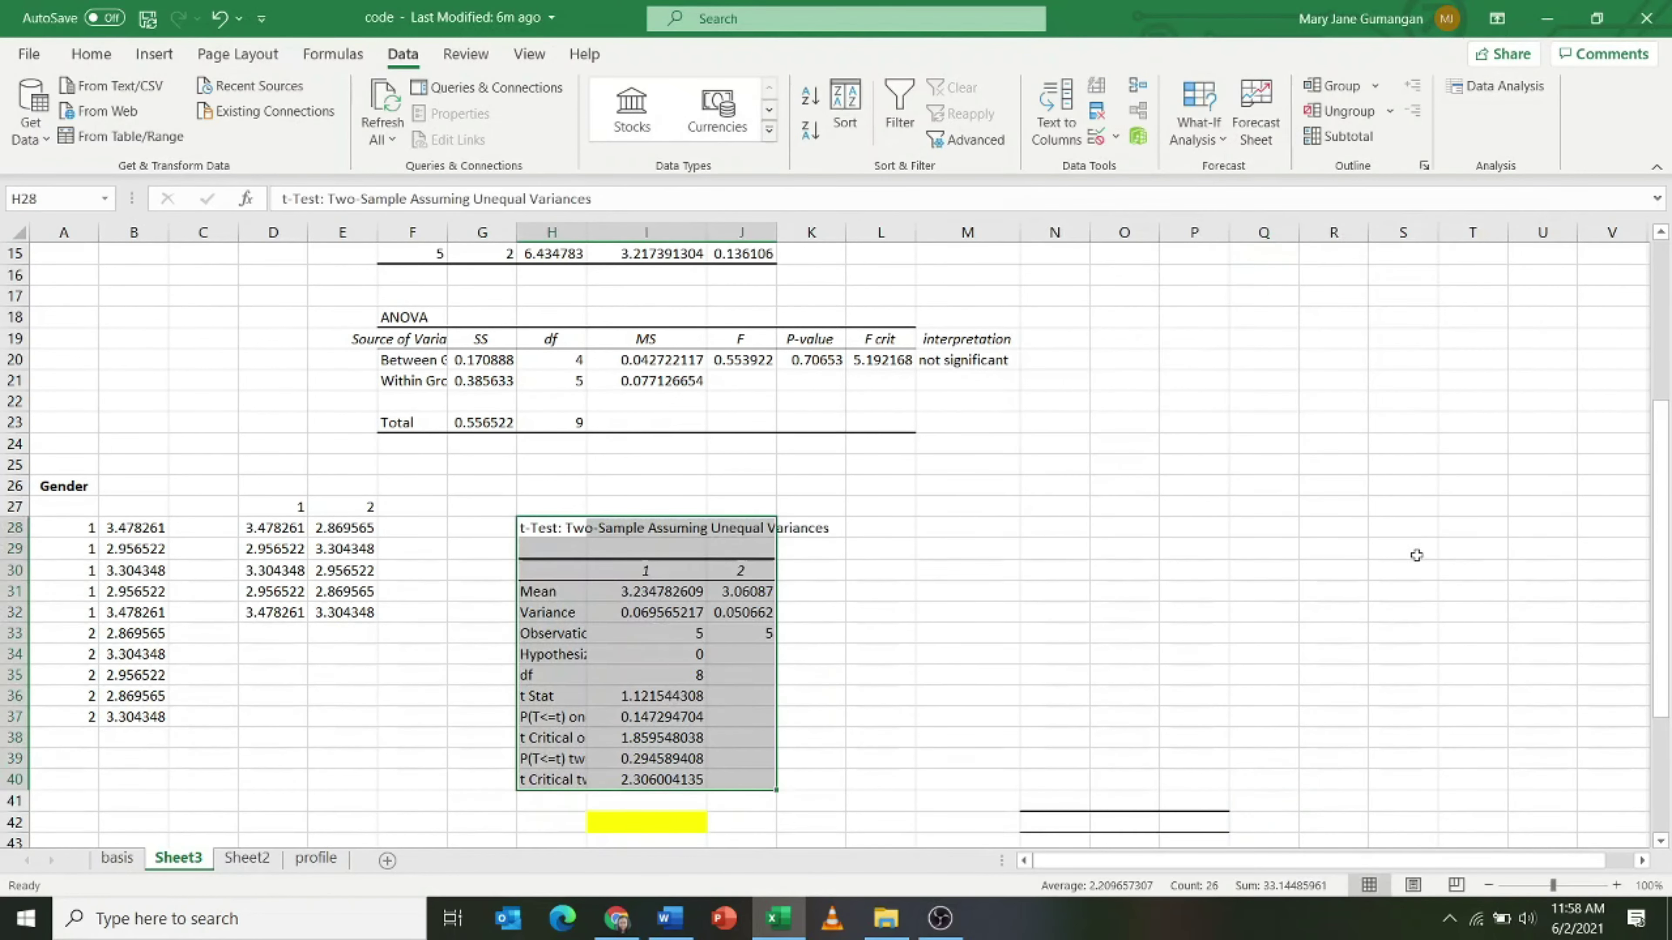
click(811, 612)
scroll(960, 618, down, 2)
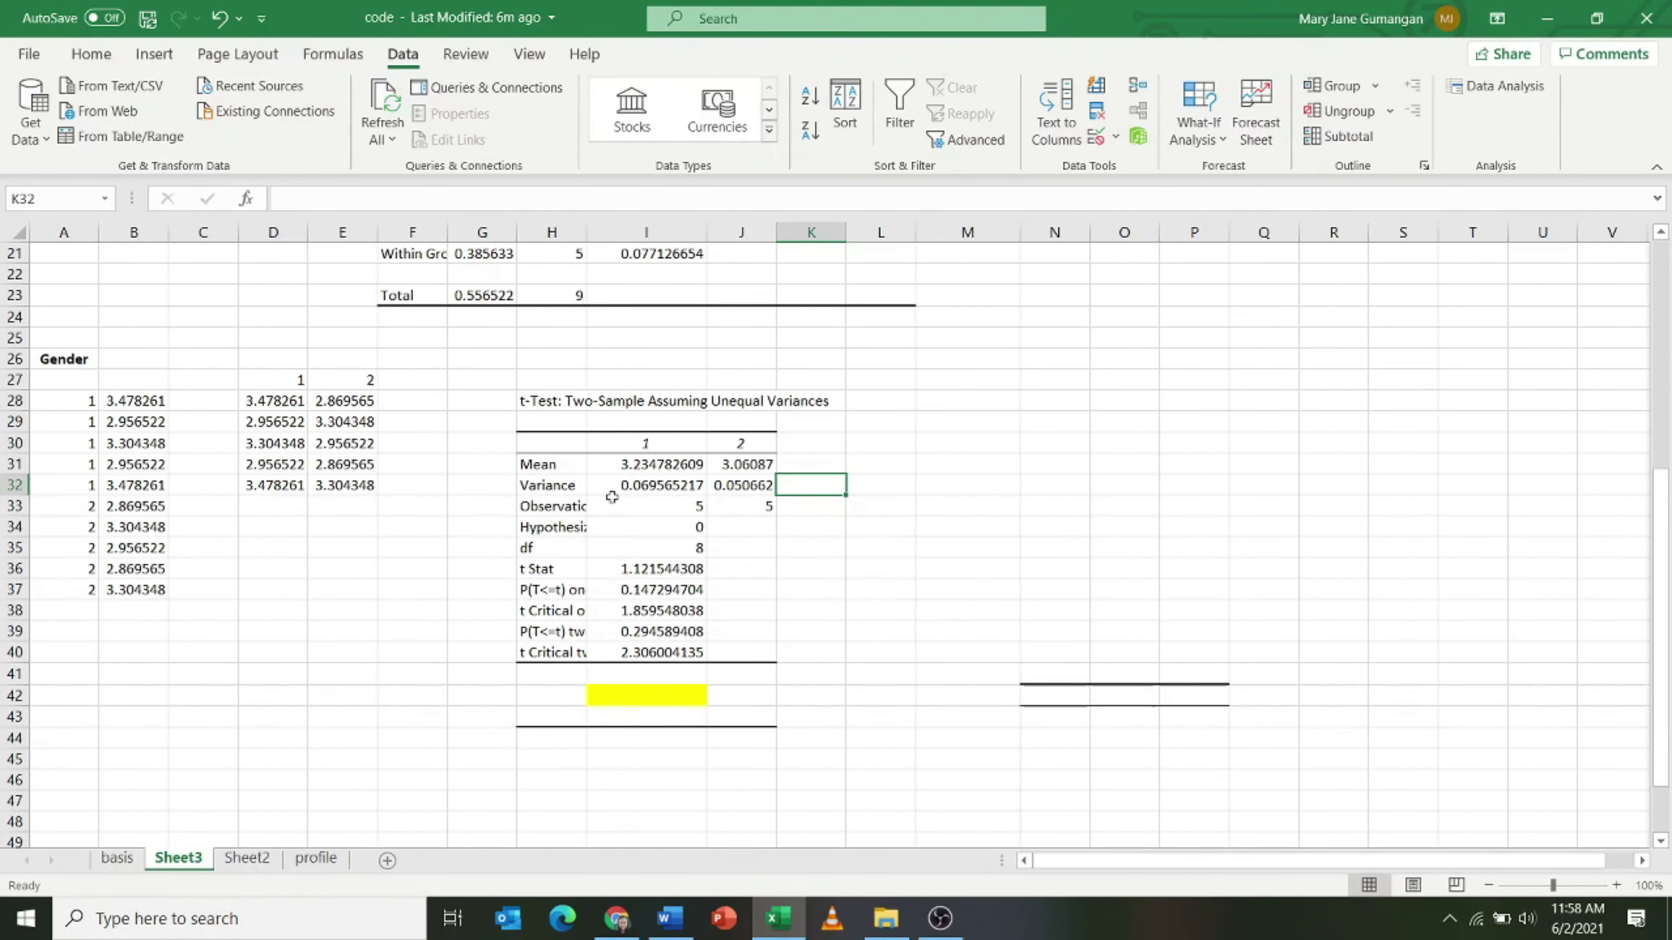
click(1044, 484)
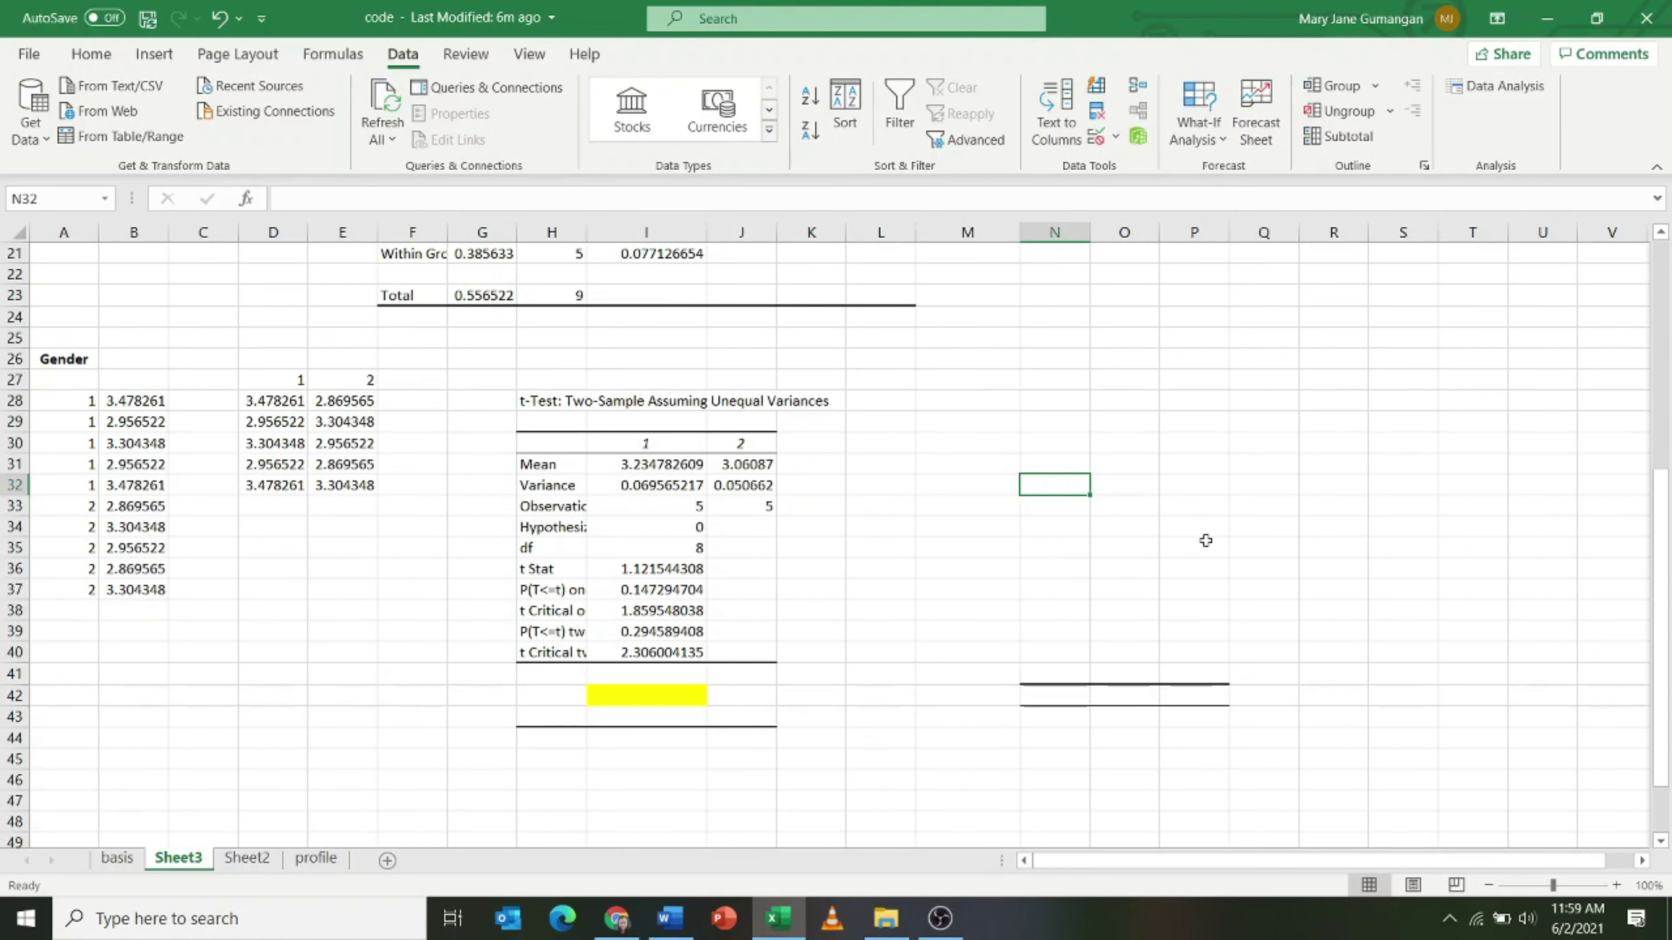
text(GENDER)
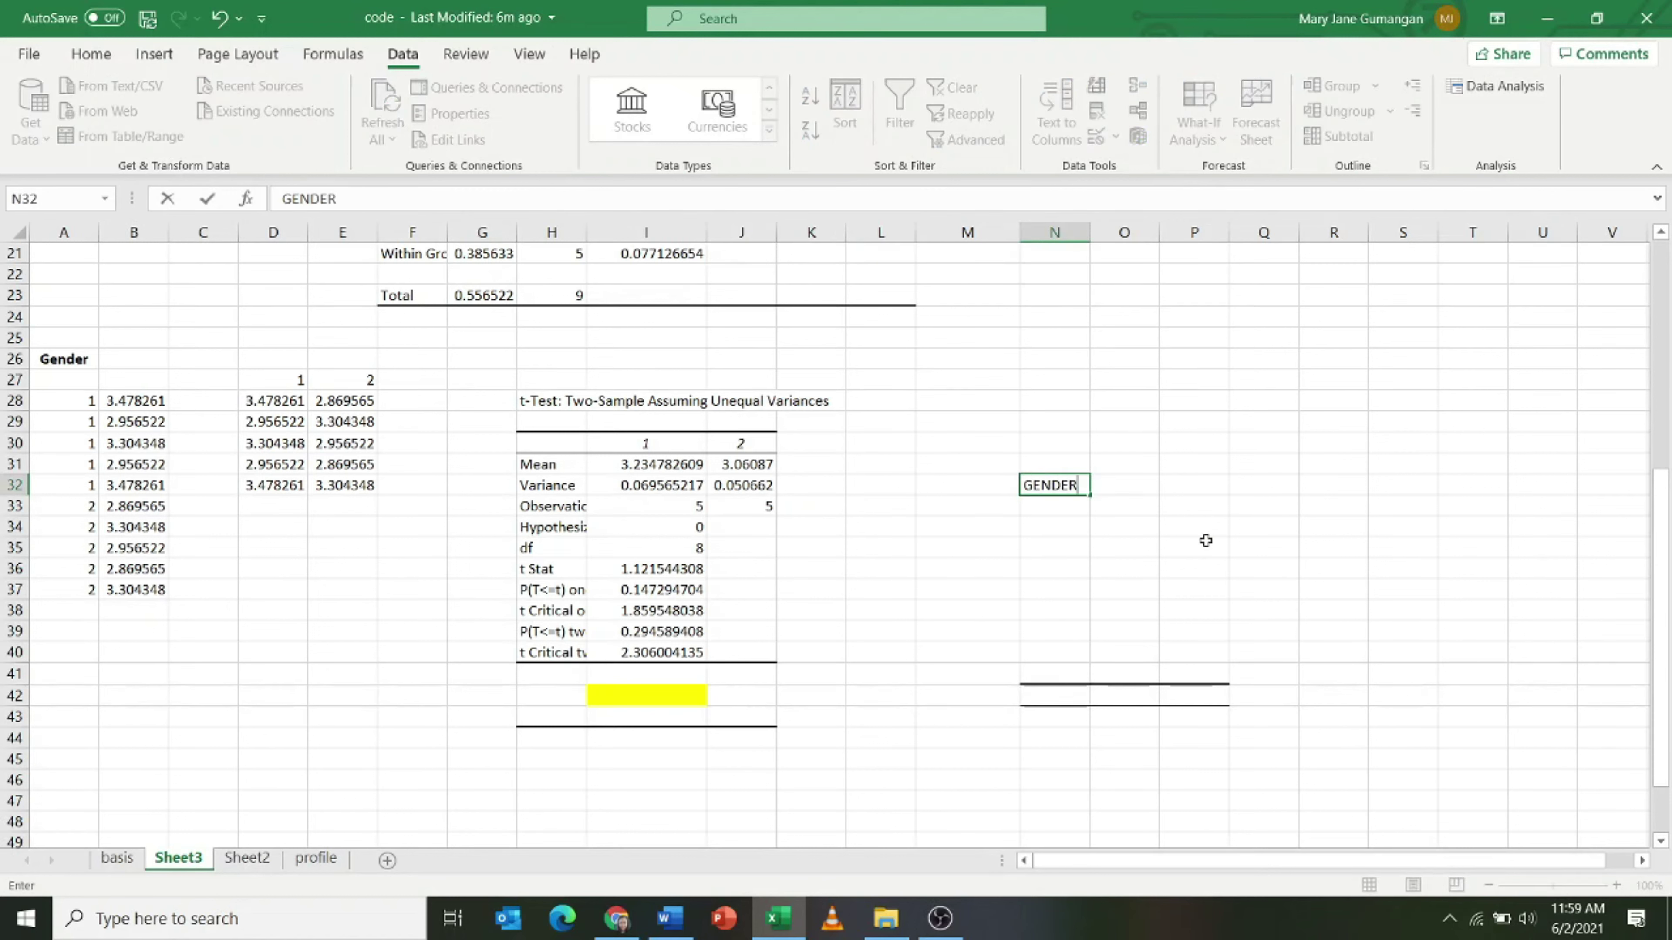
key(Return)
text(Male)
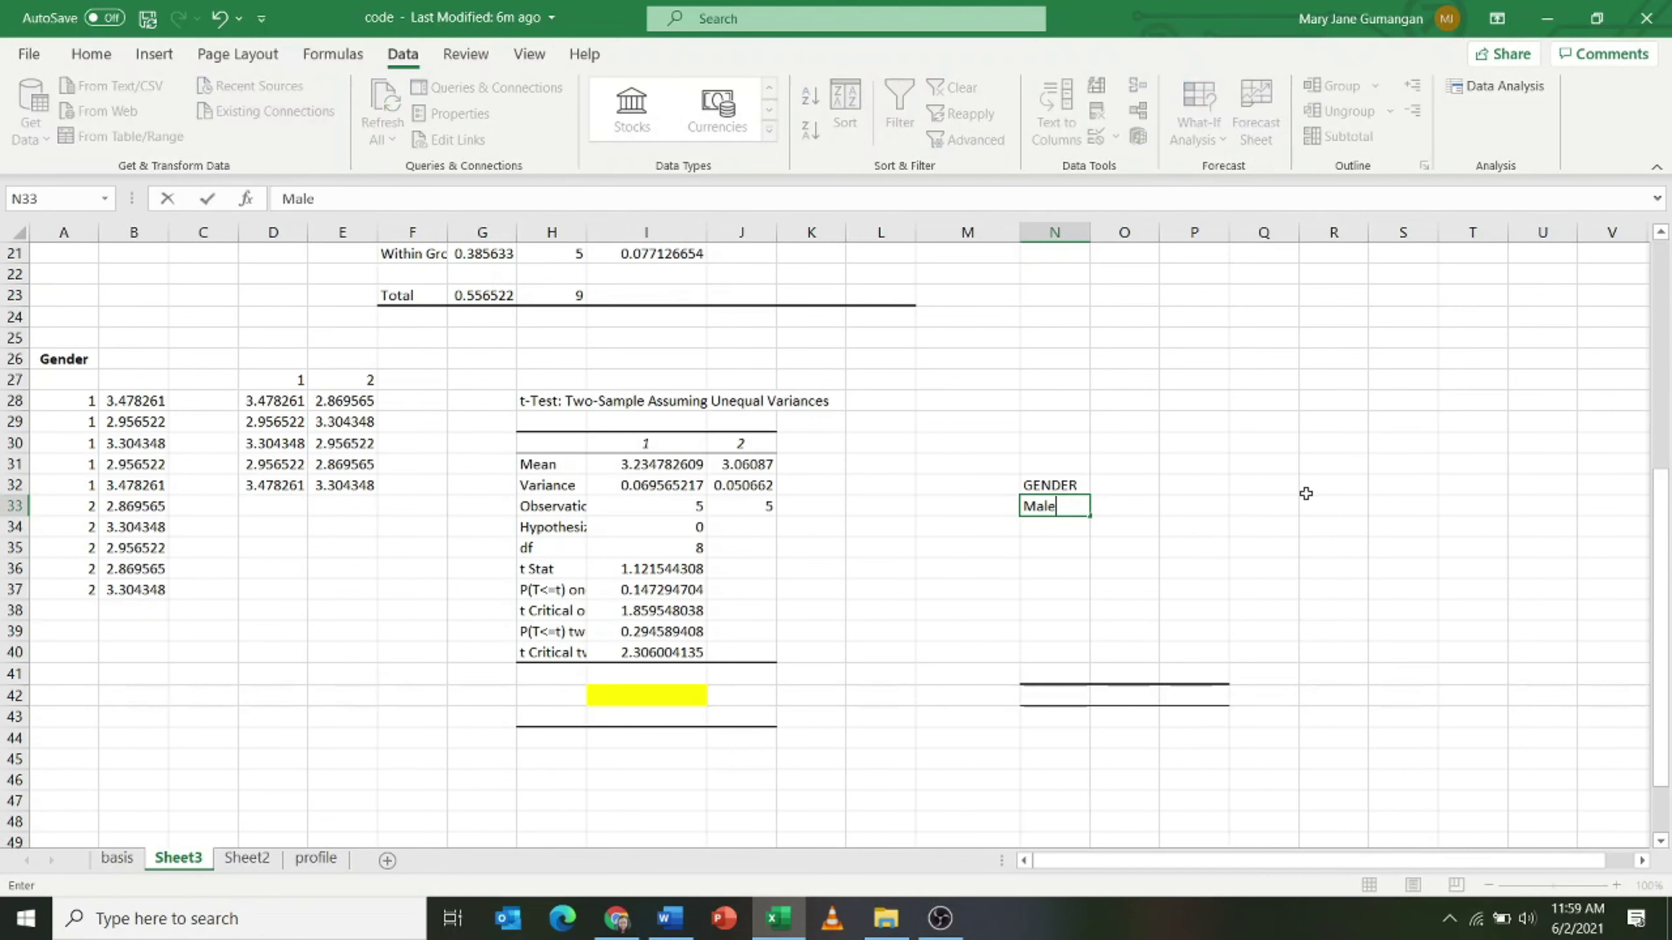
key(Return)
text(Female)
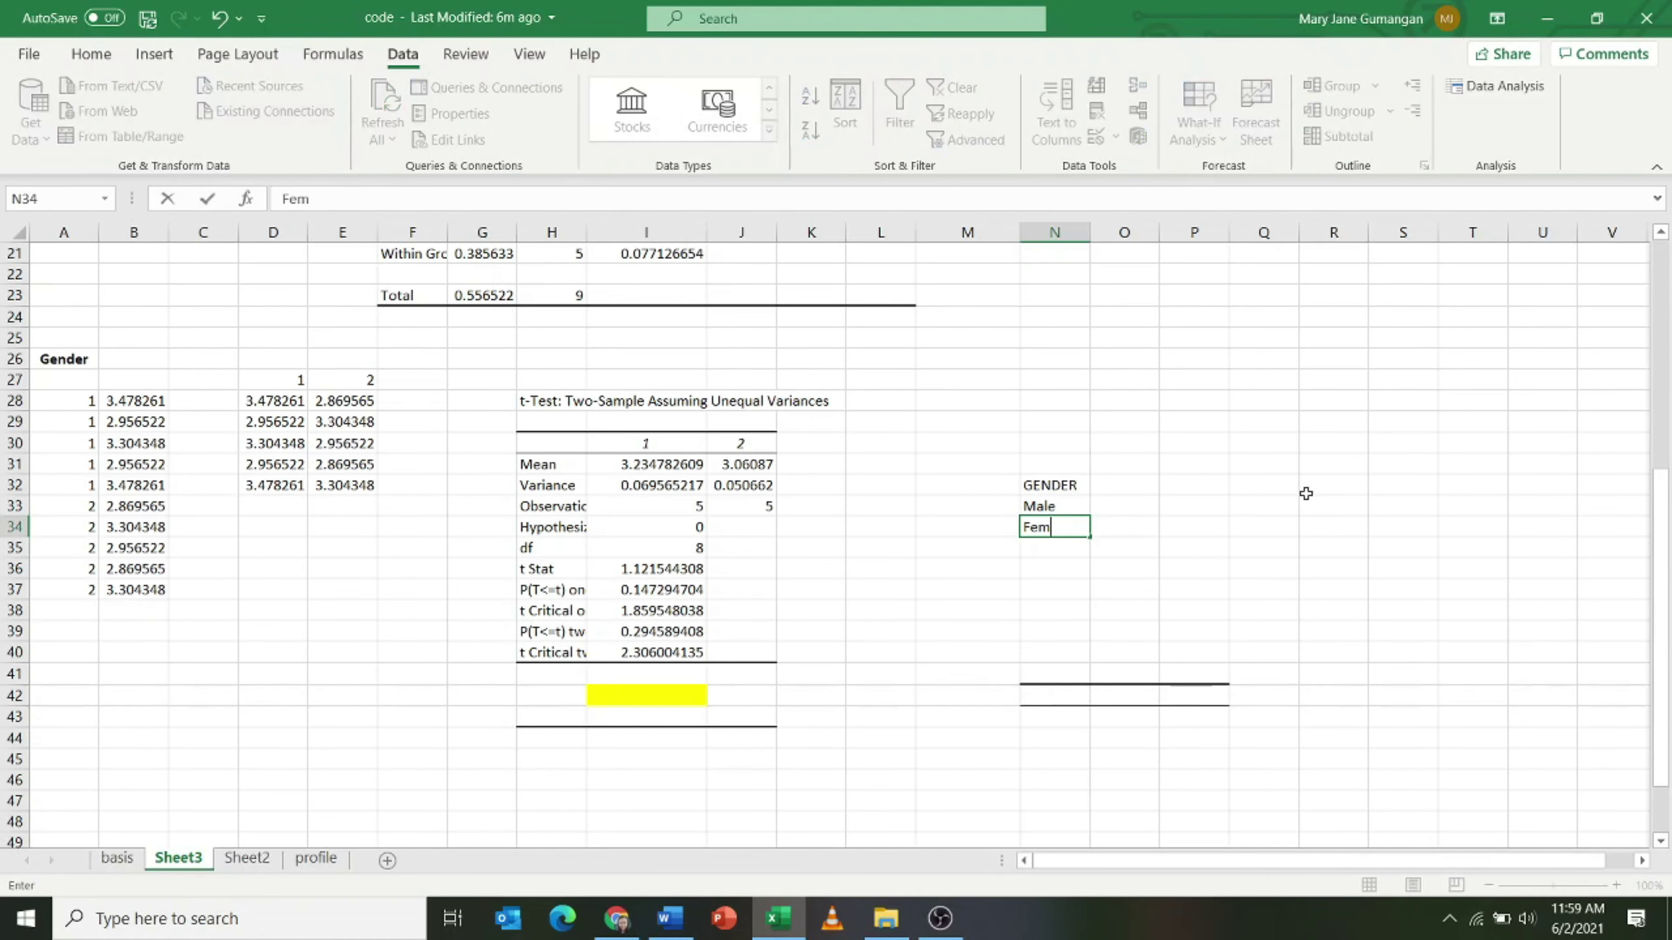
Add a Mean heading in O32 with the Male and Female means in O33 and O34.
click(1127, 487)
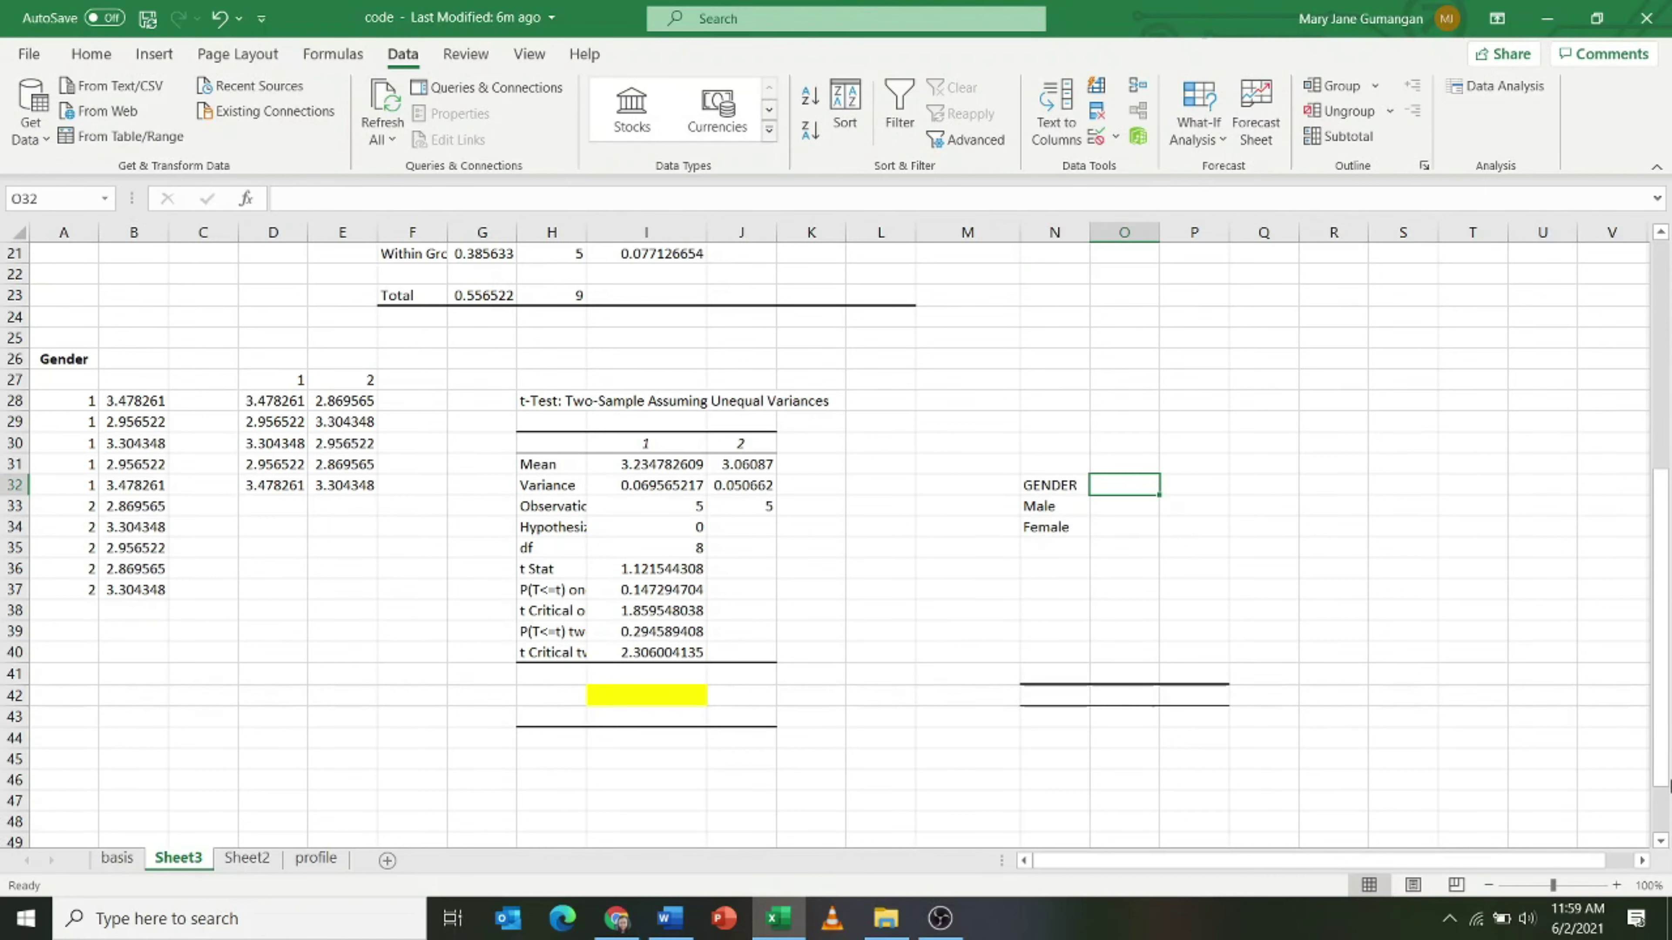
text(Mean)
key(Return)
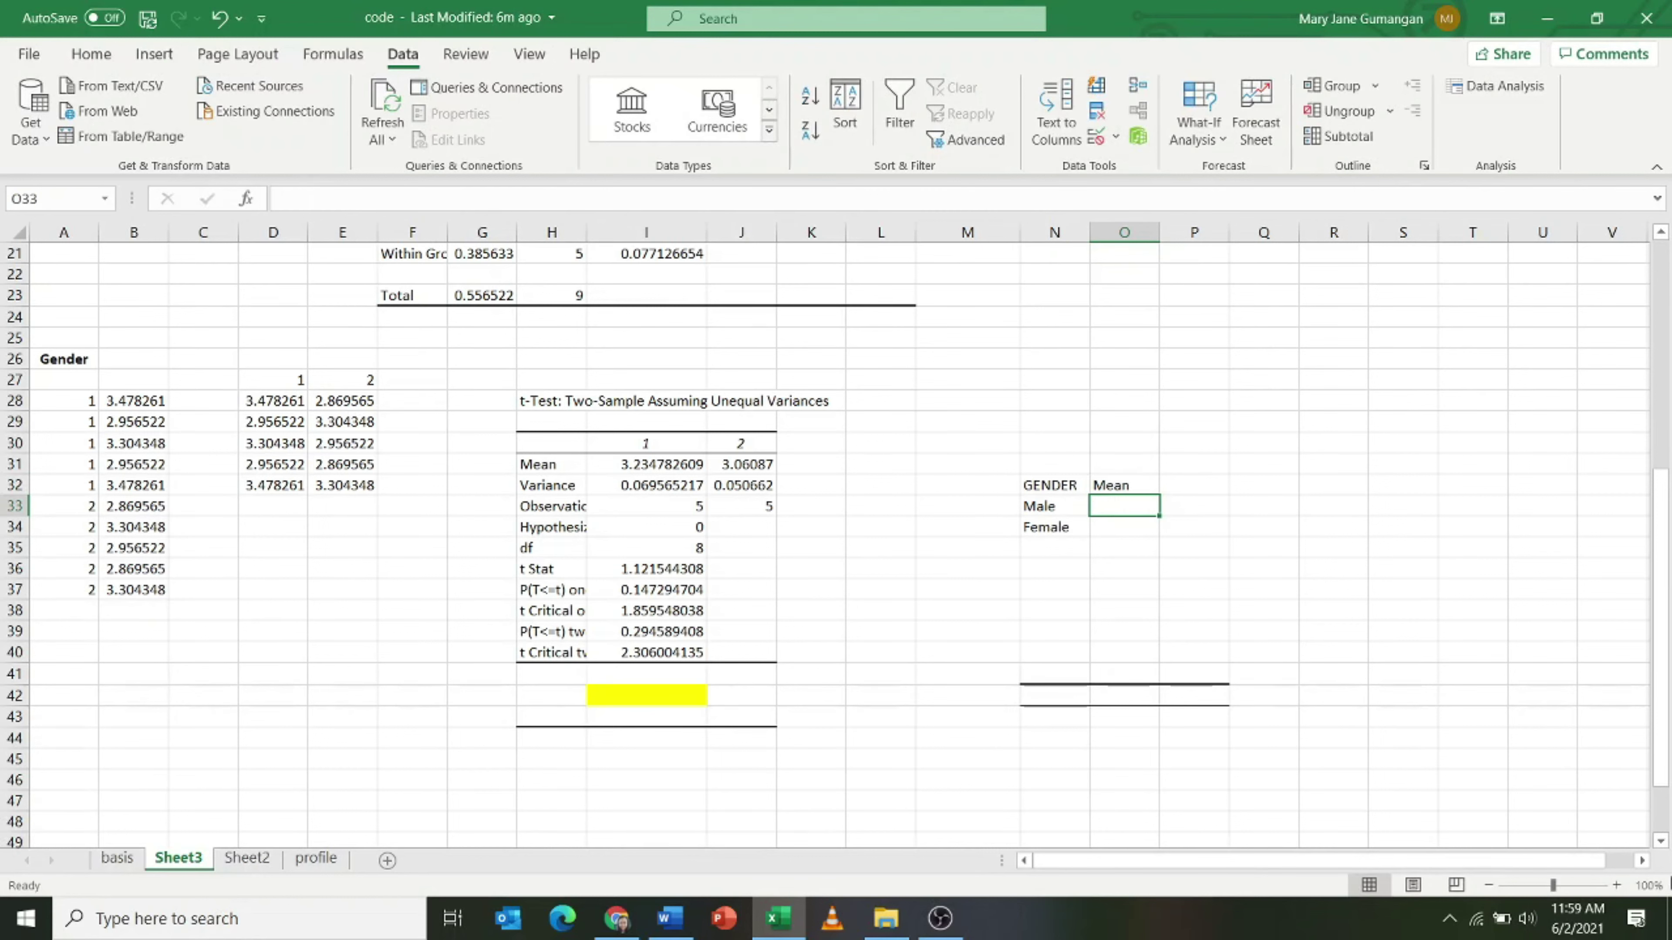
click(656, 465)
key(ctrl+c)
click(1107, 506)
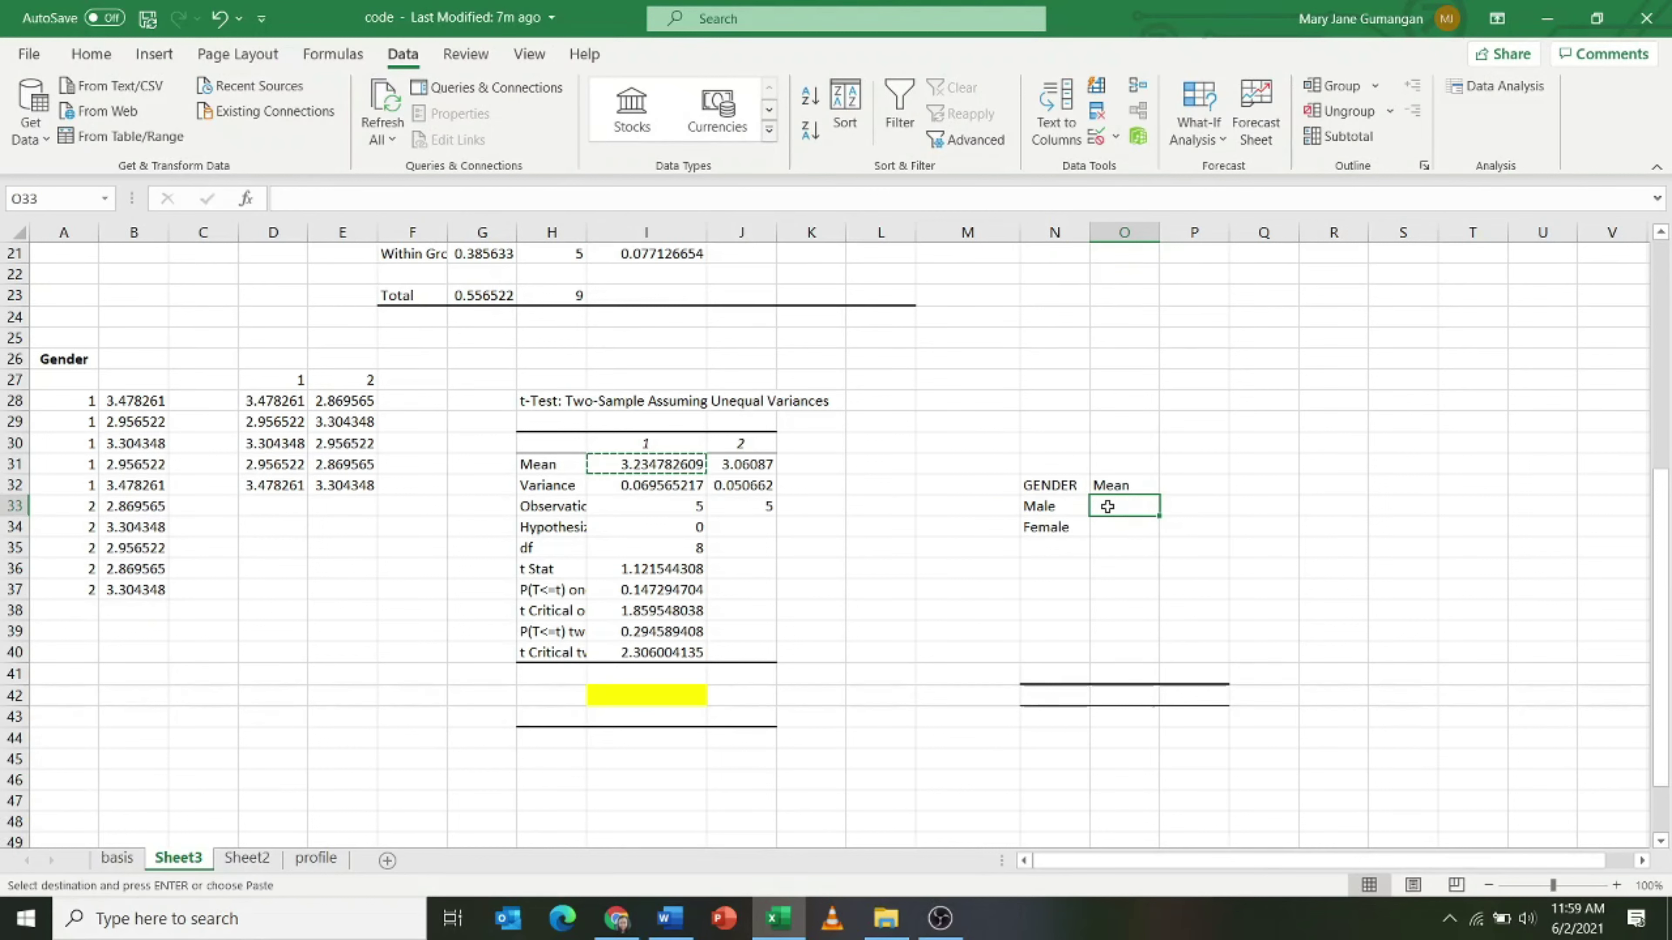
key(ctrl+v)
click(752, 469)
key(ctrl+v)
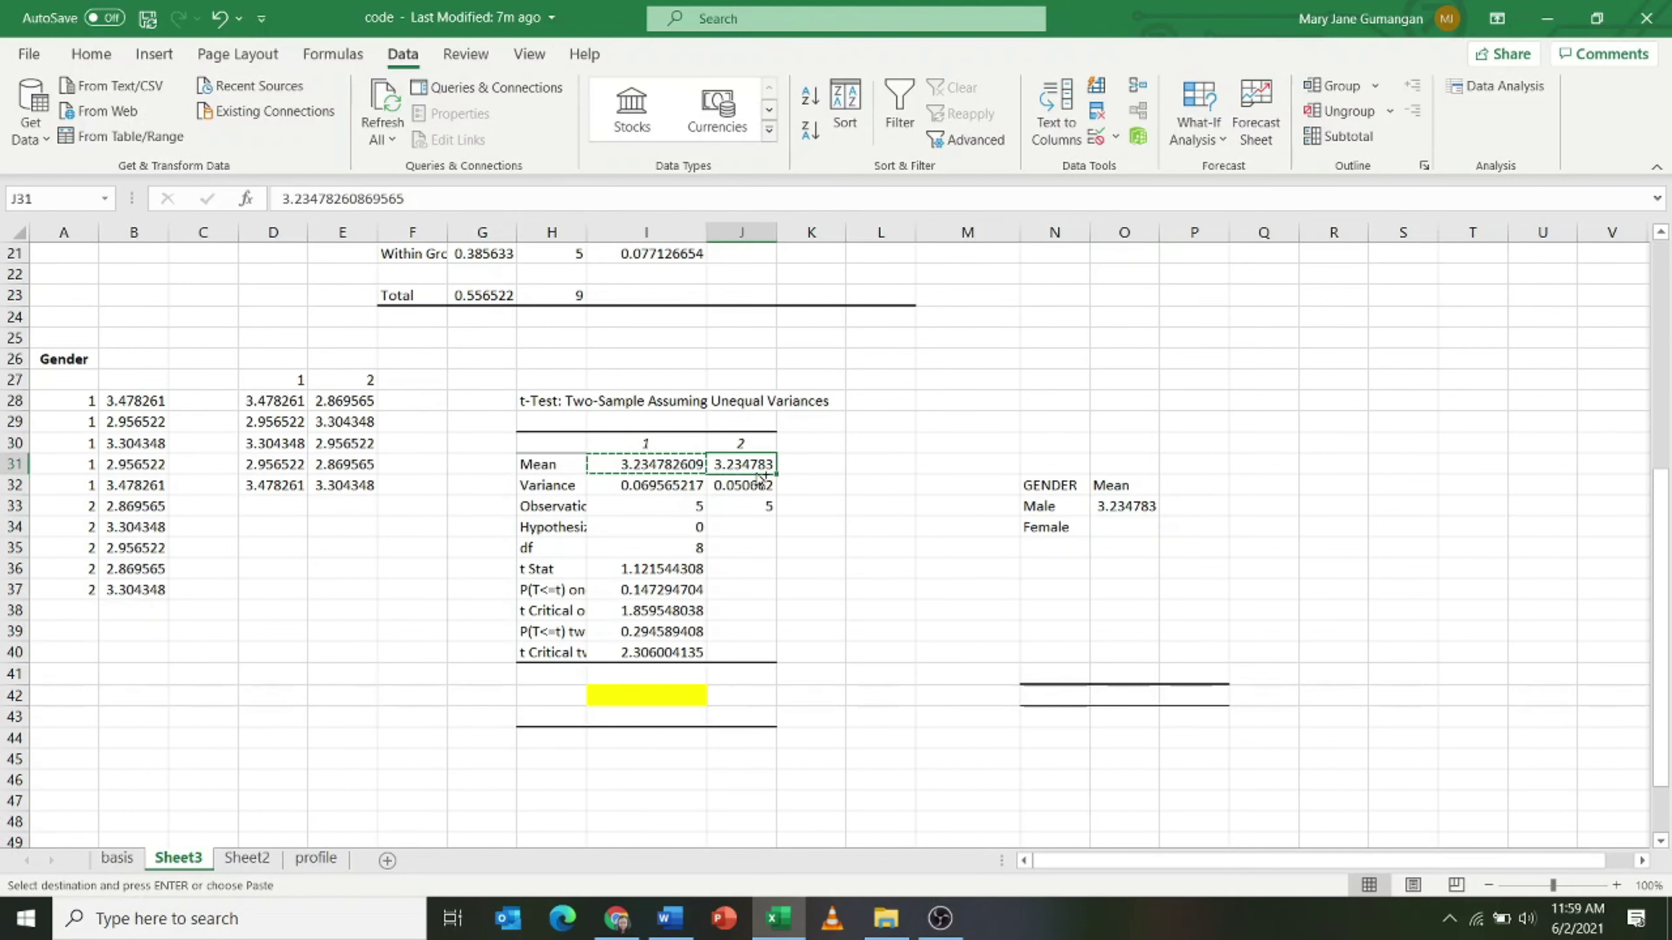
key(ctrl+c)
click(1105, 522)
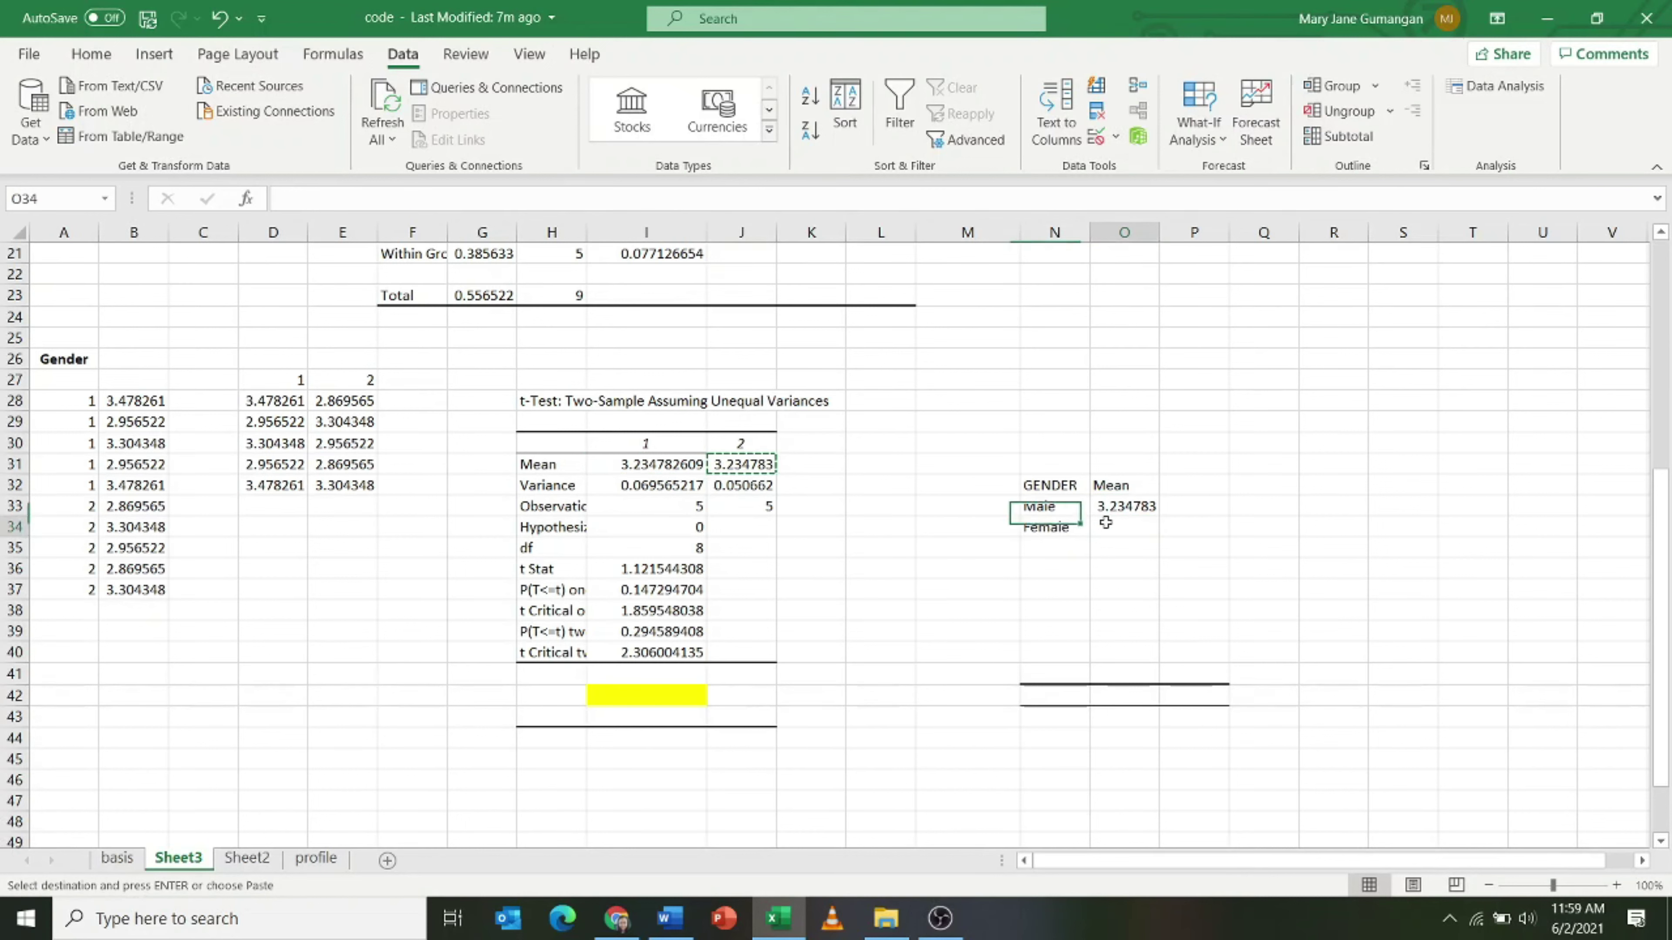
key(ctrl+v)
Add an SD heading in P32 and compute each group's standard deviation with =SQRT of its variance.
click(1184, 484)
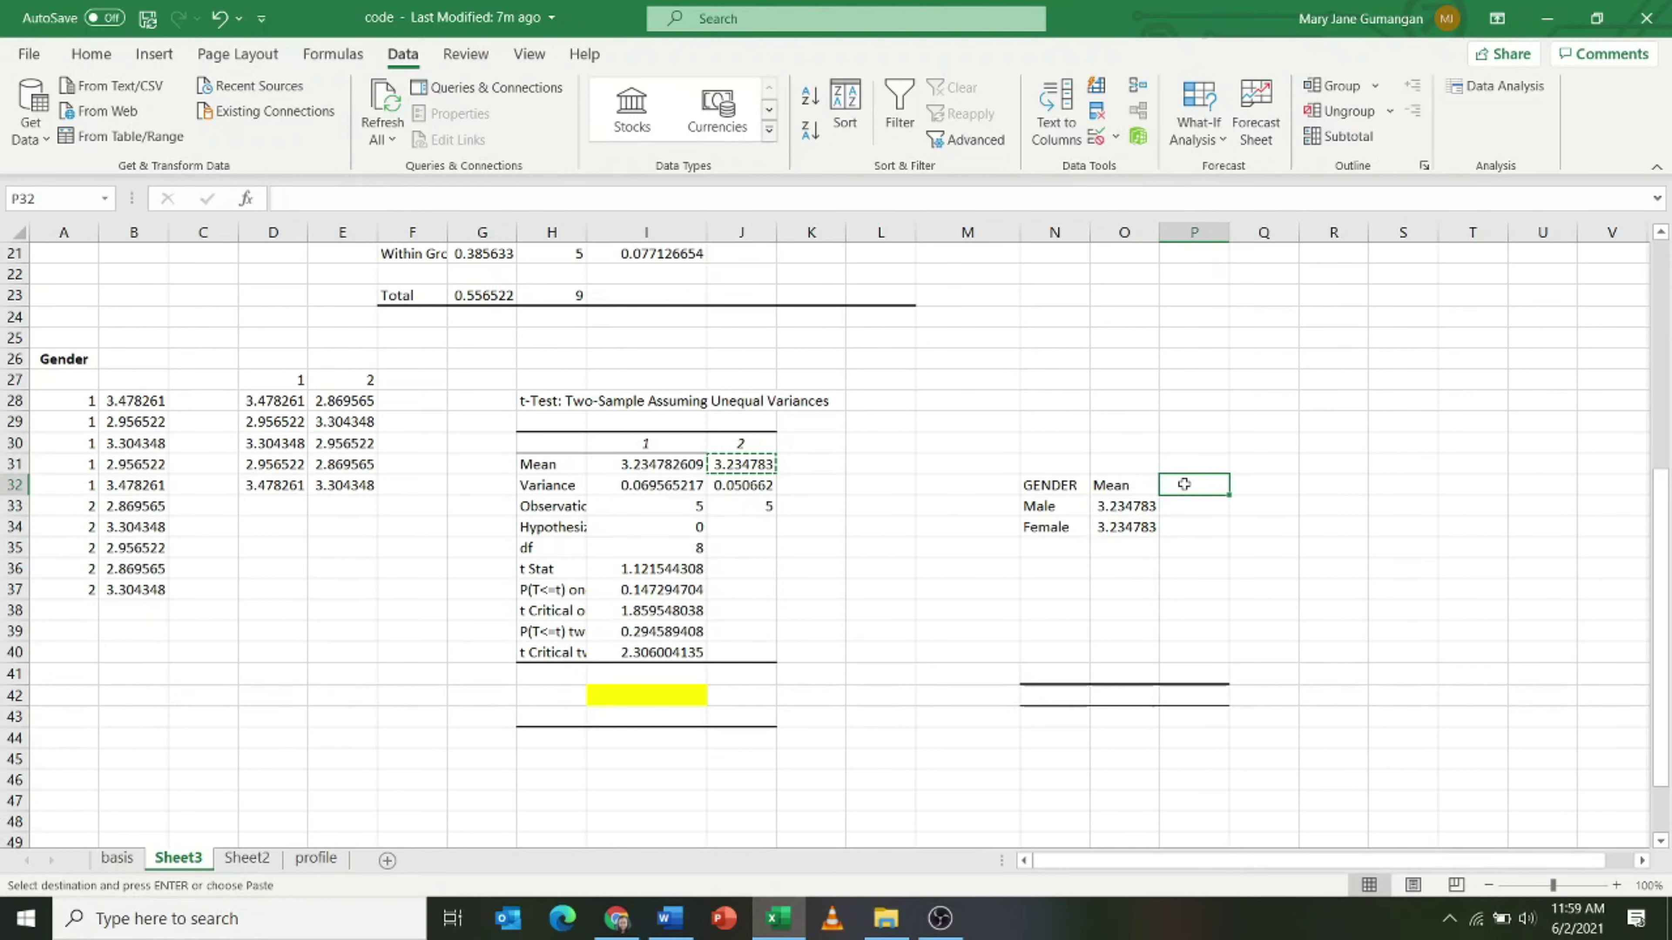
text(SD)
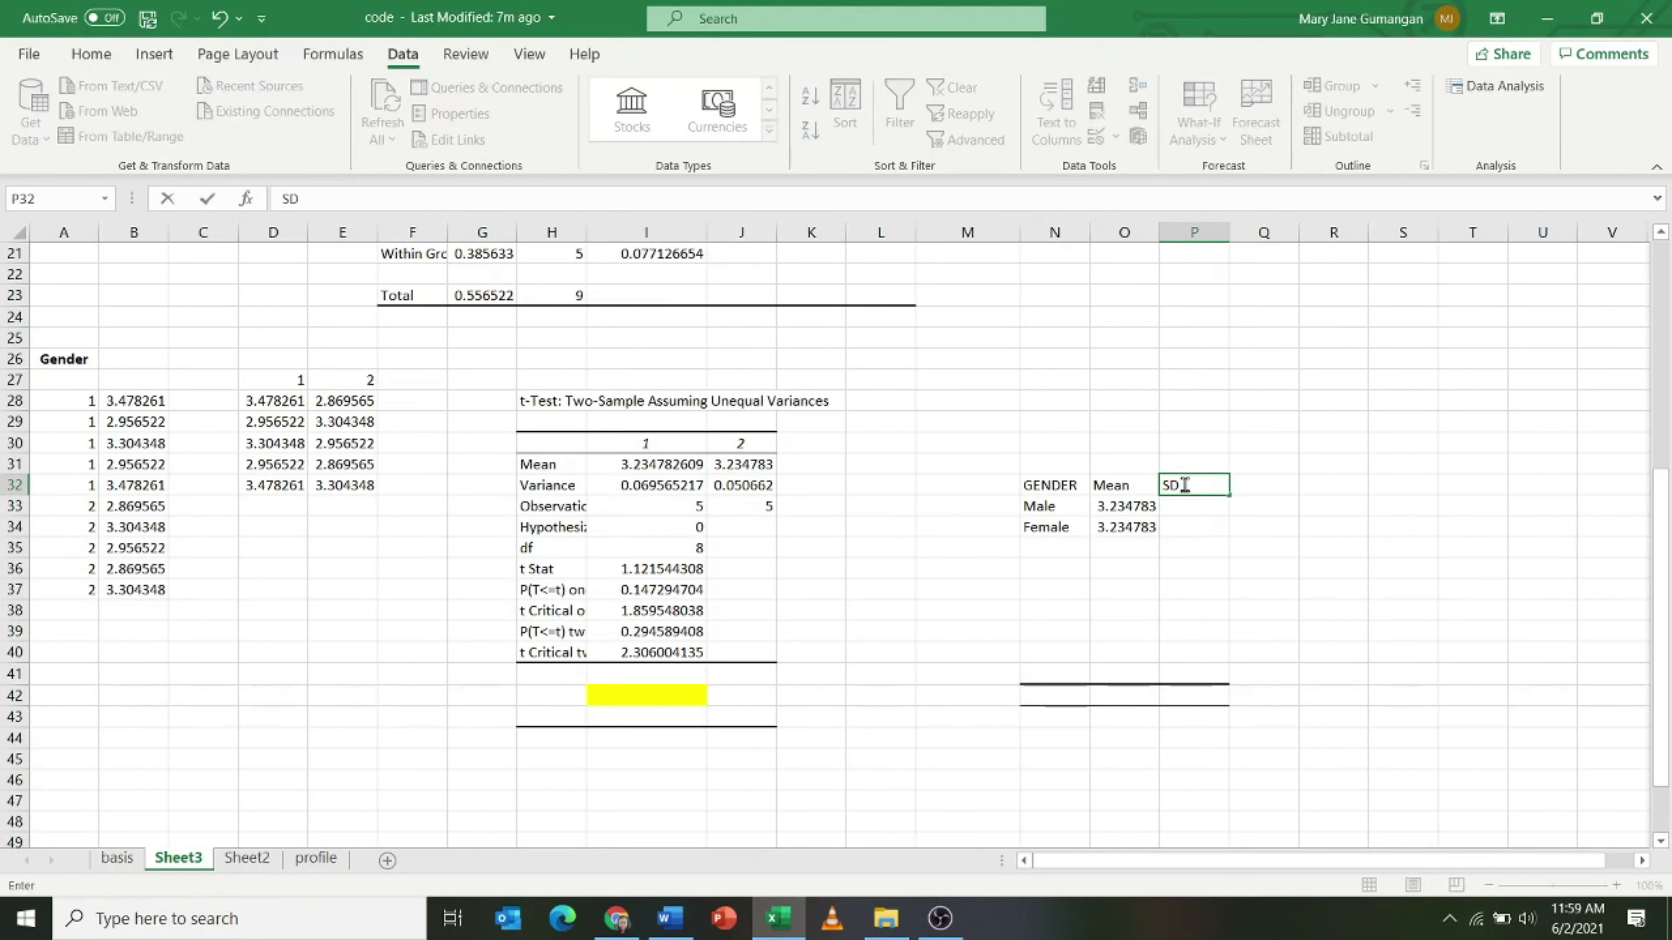
key(Return)
click(823, 485)
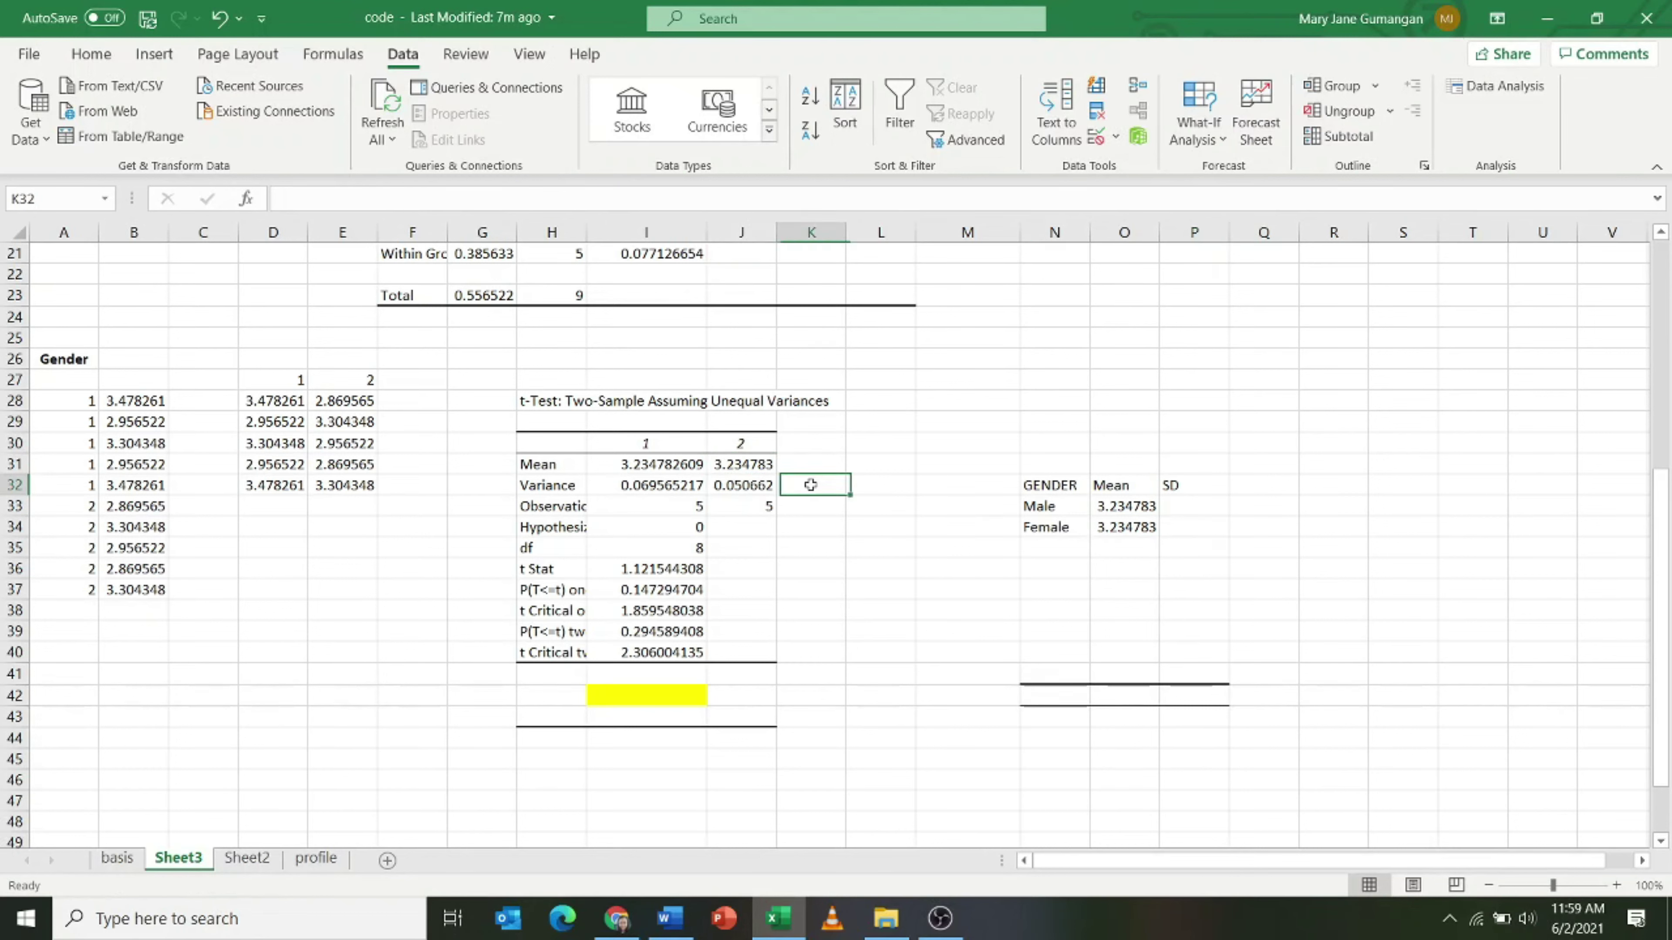
text(=SQRT)
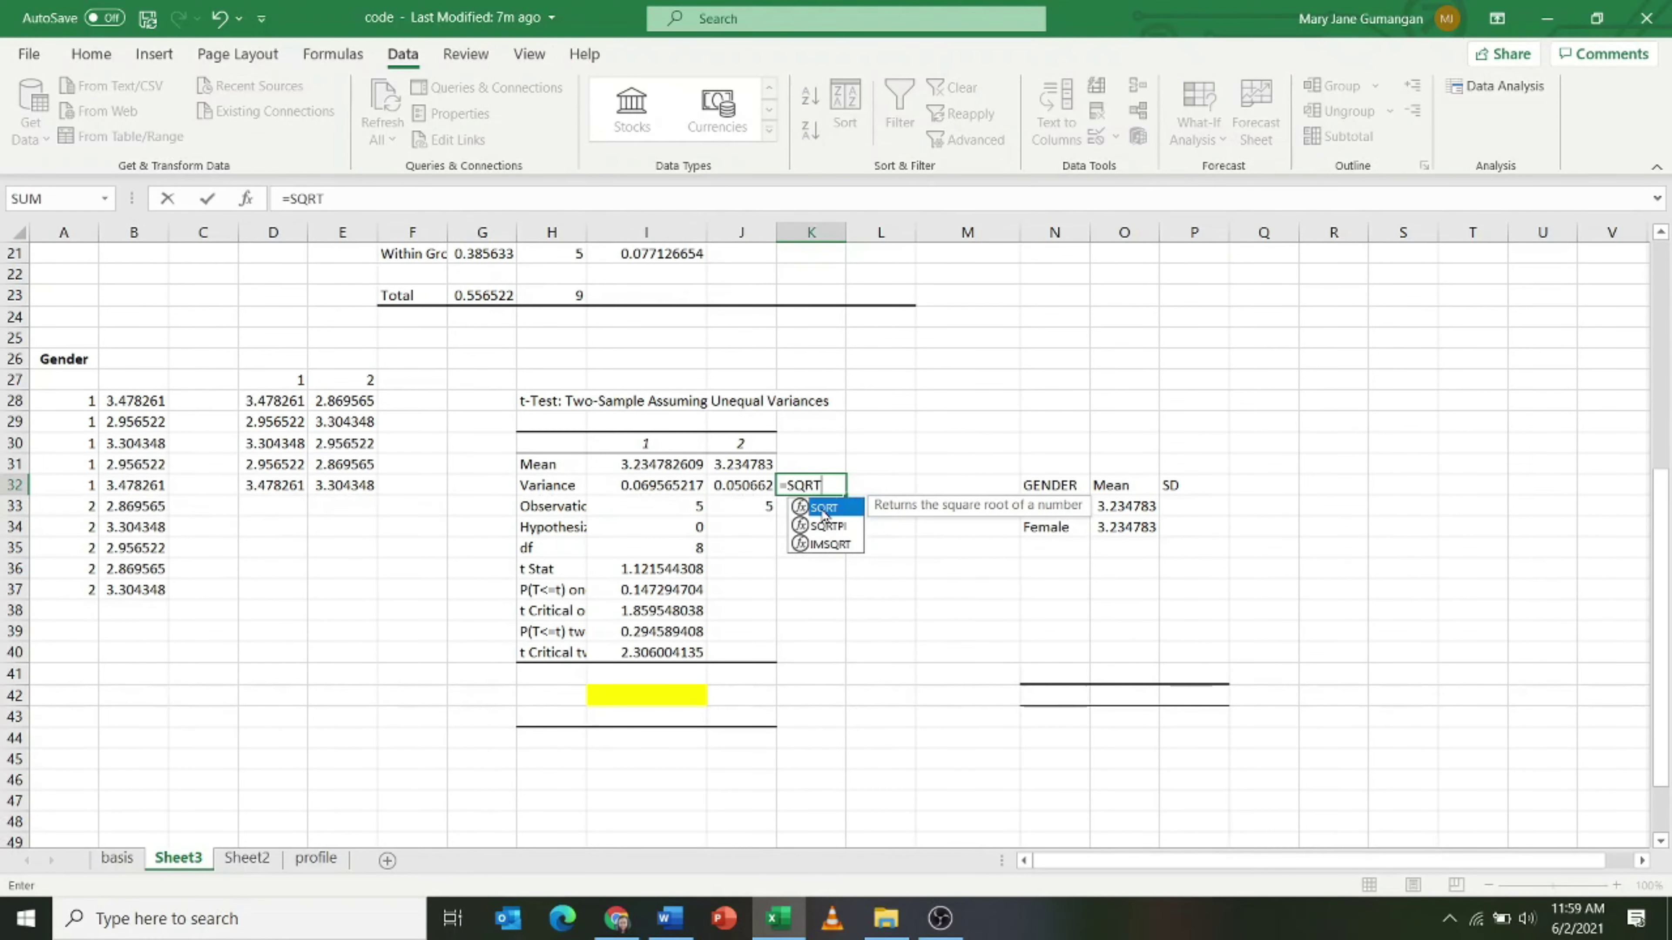
double_click(823, 508)
click(639, 486)
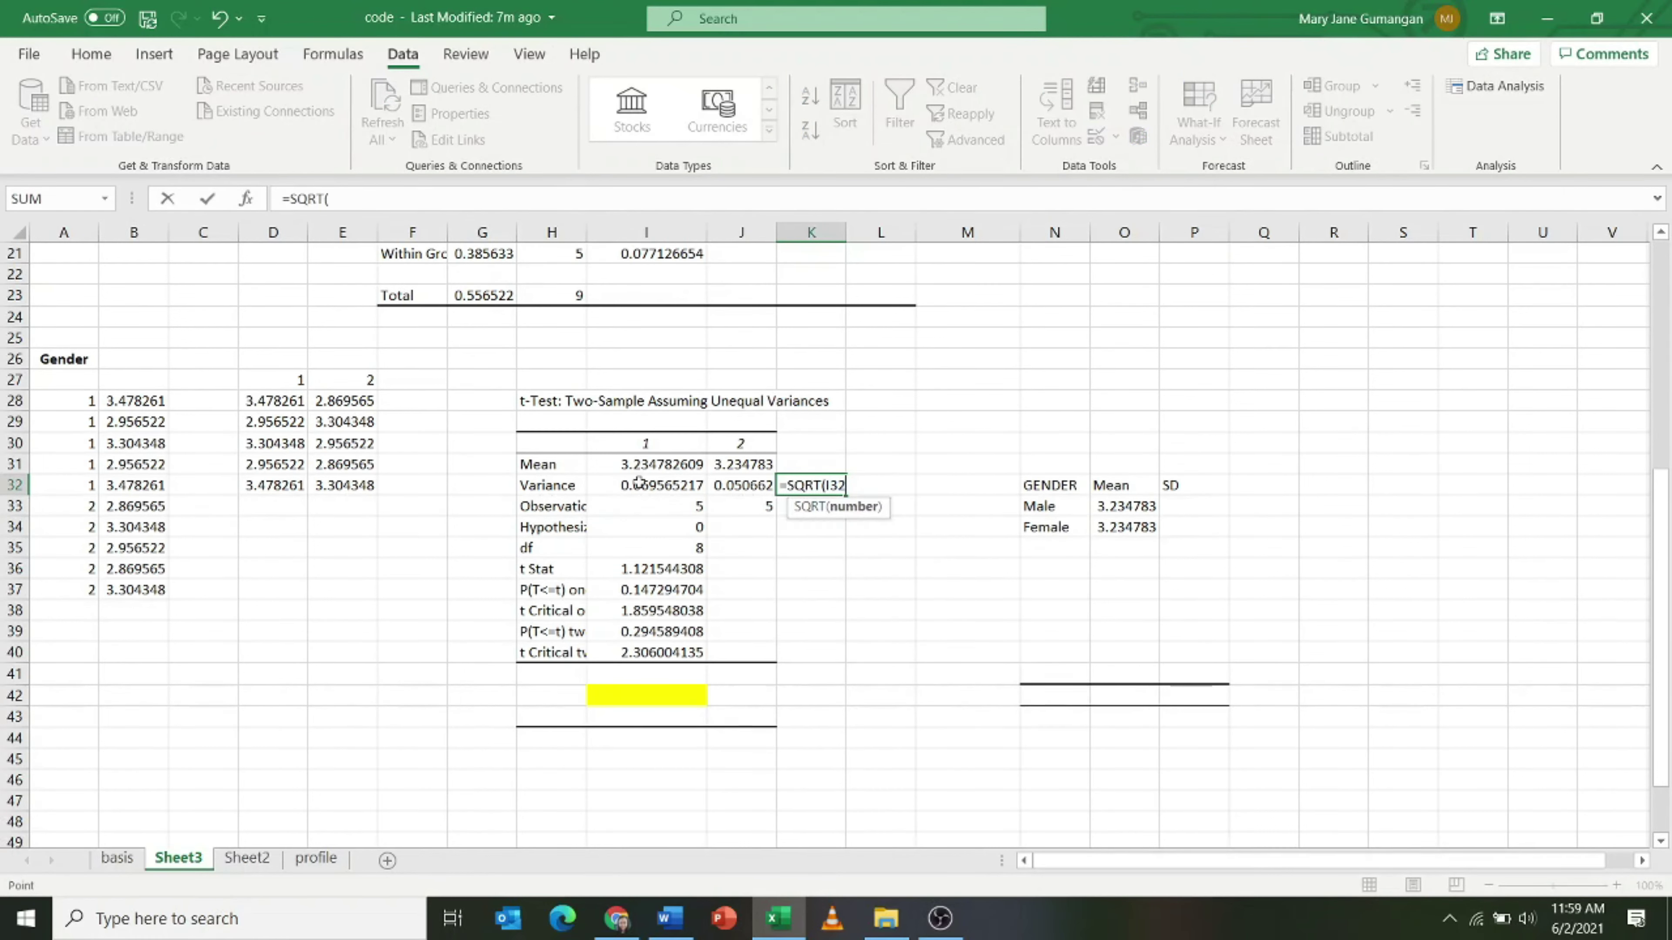
key(Return)
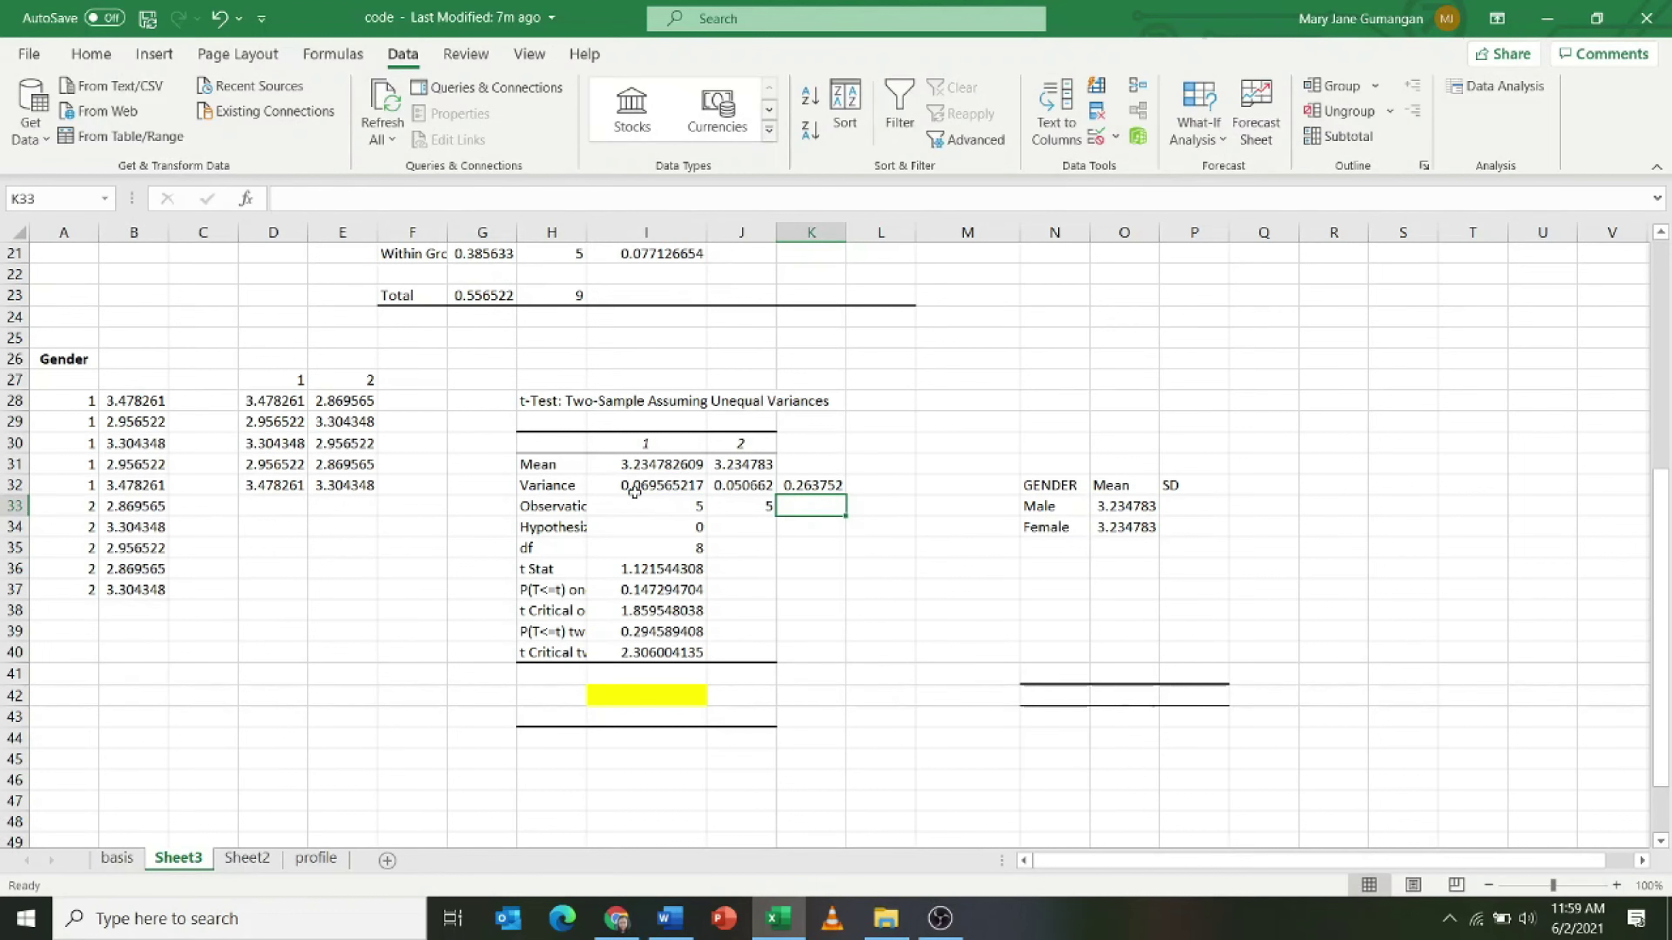
click(826, 485)
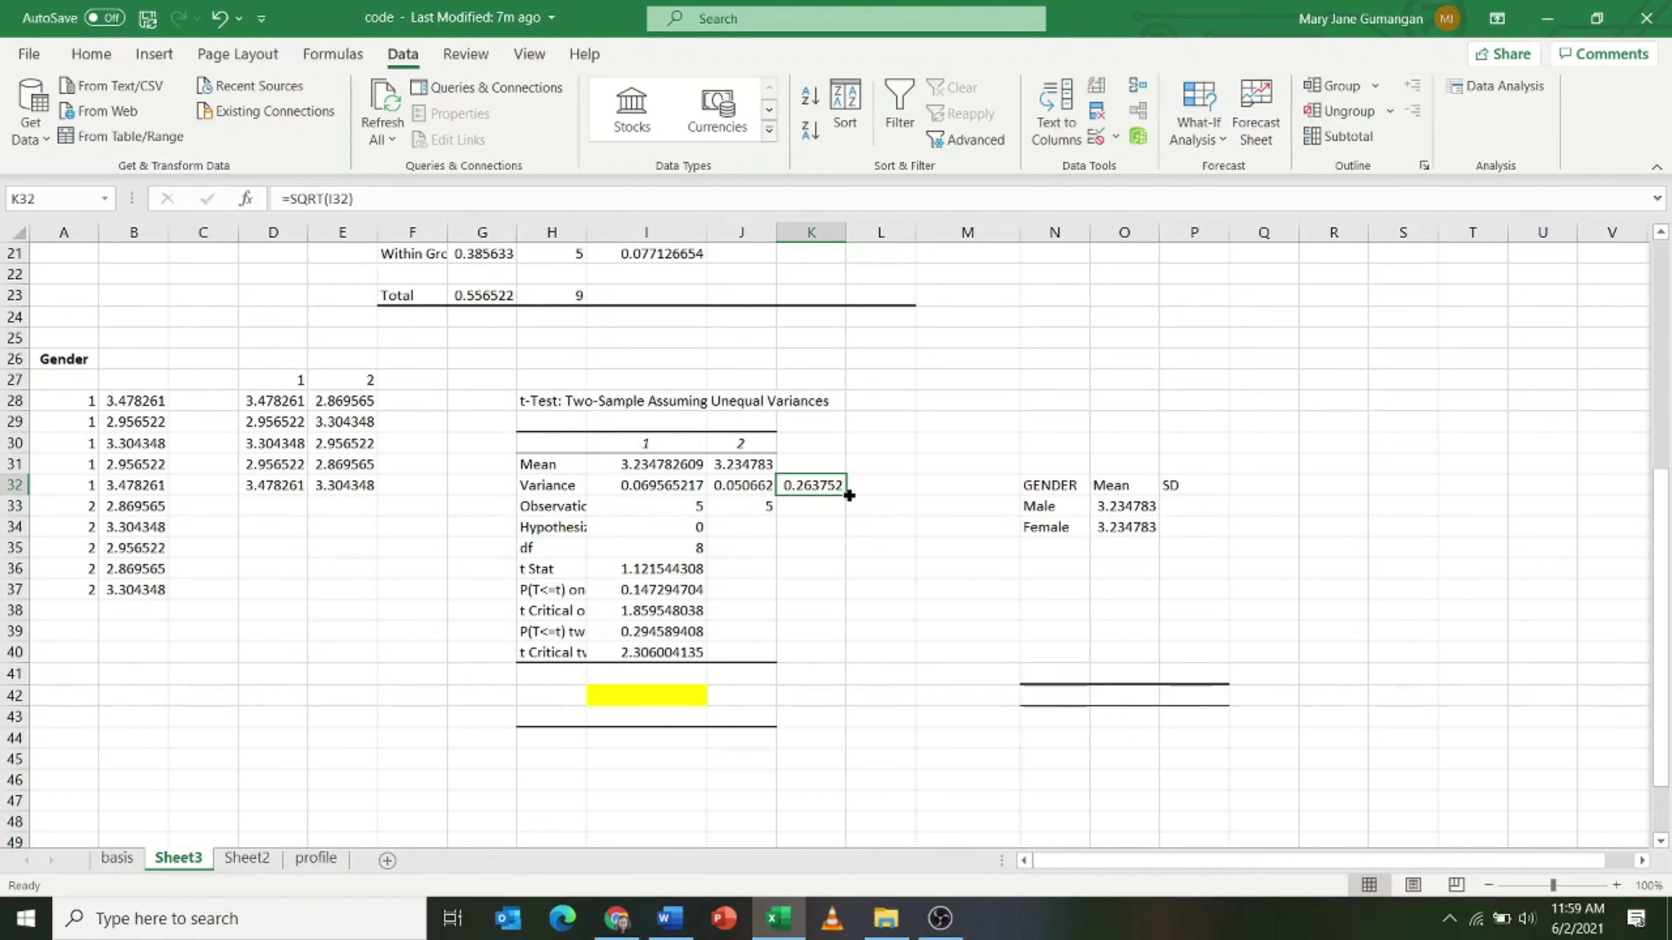
drag(849, 495, 912, 491)
click(897, 488)
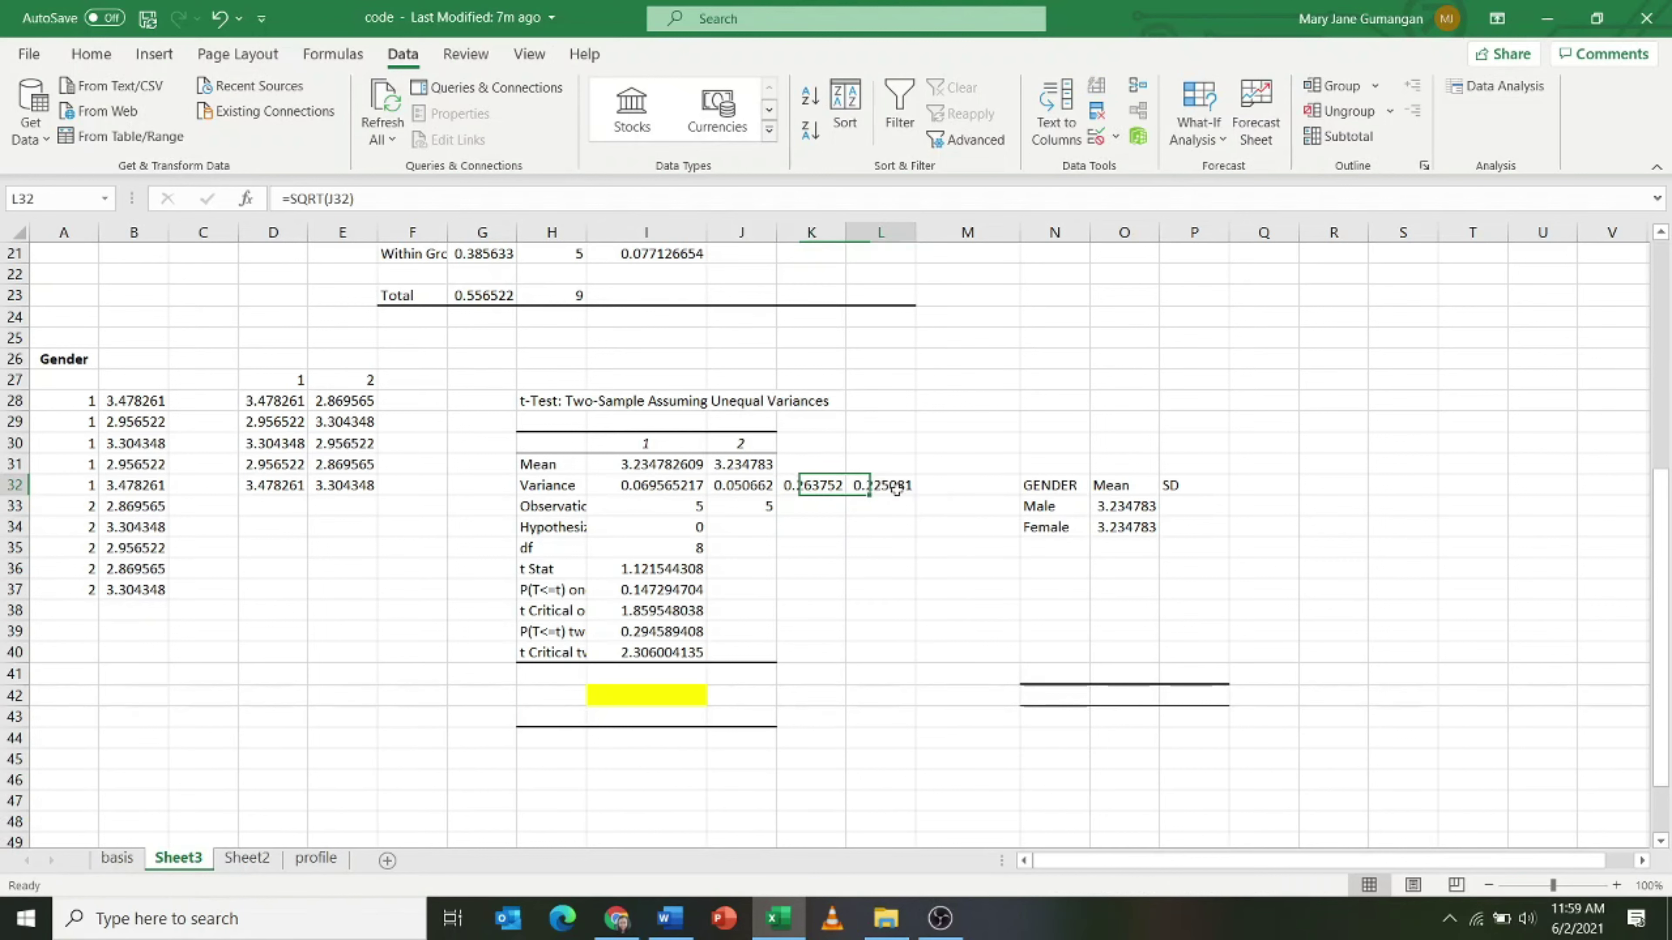
Paste the SDs as values: 0.263752 for Male in P33, 0.225081 for Female in P34.
click(742, 464)
click(828, 484)
key(ctrl+c)
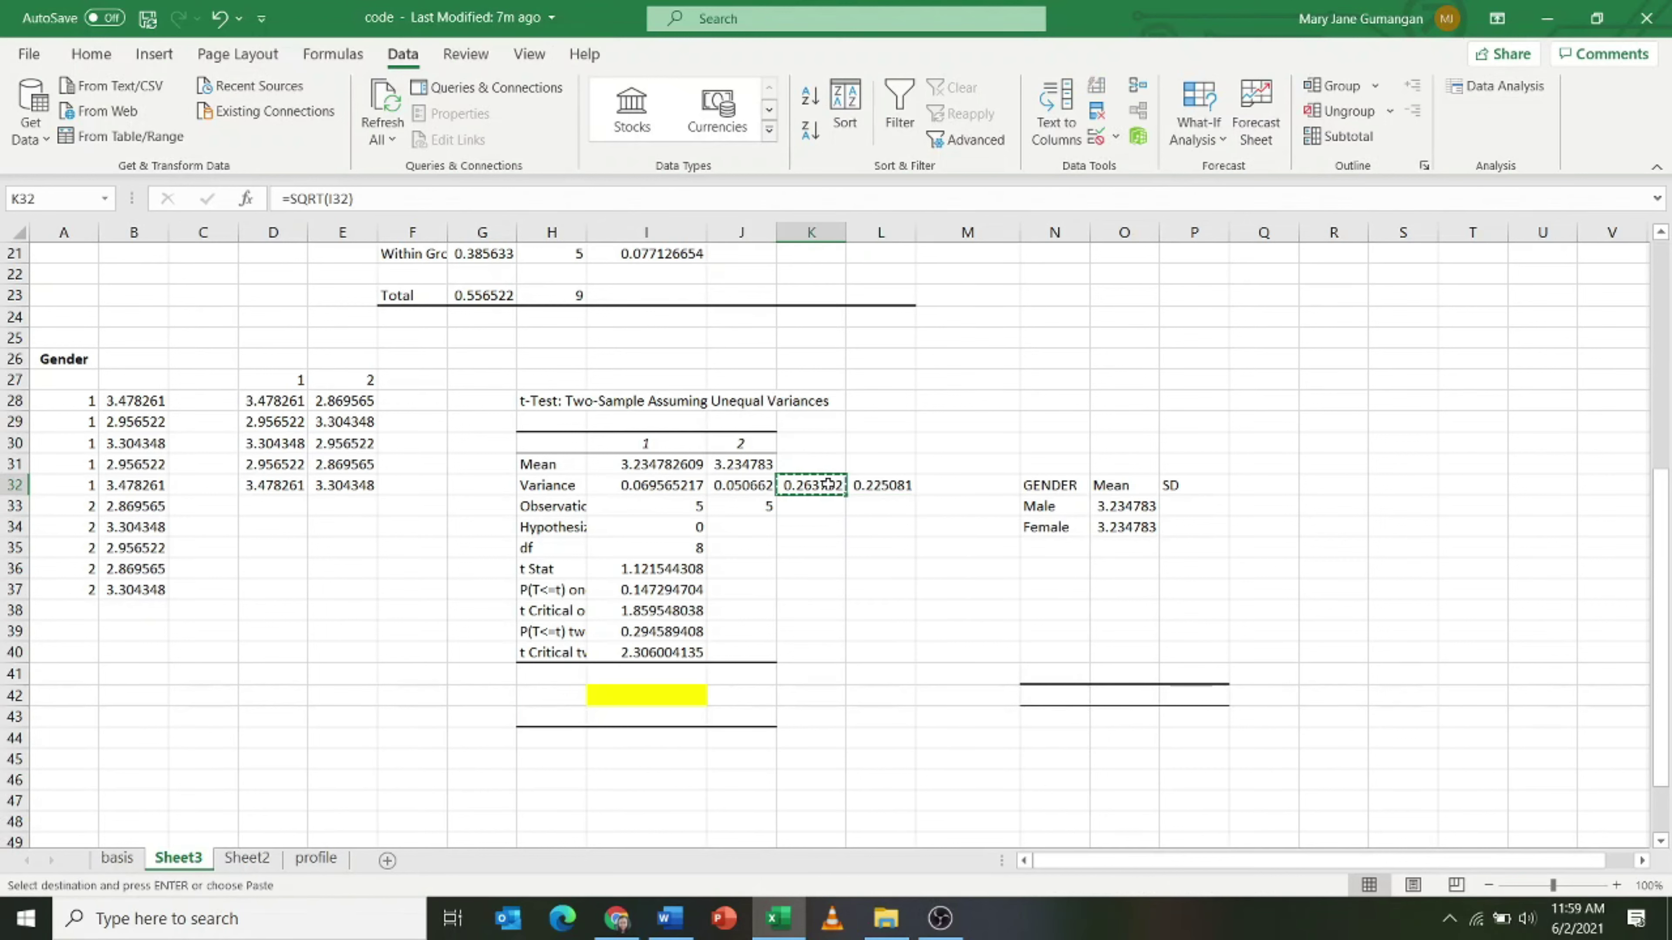
click(1168, 505)
right_click(1168, 506)
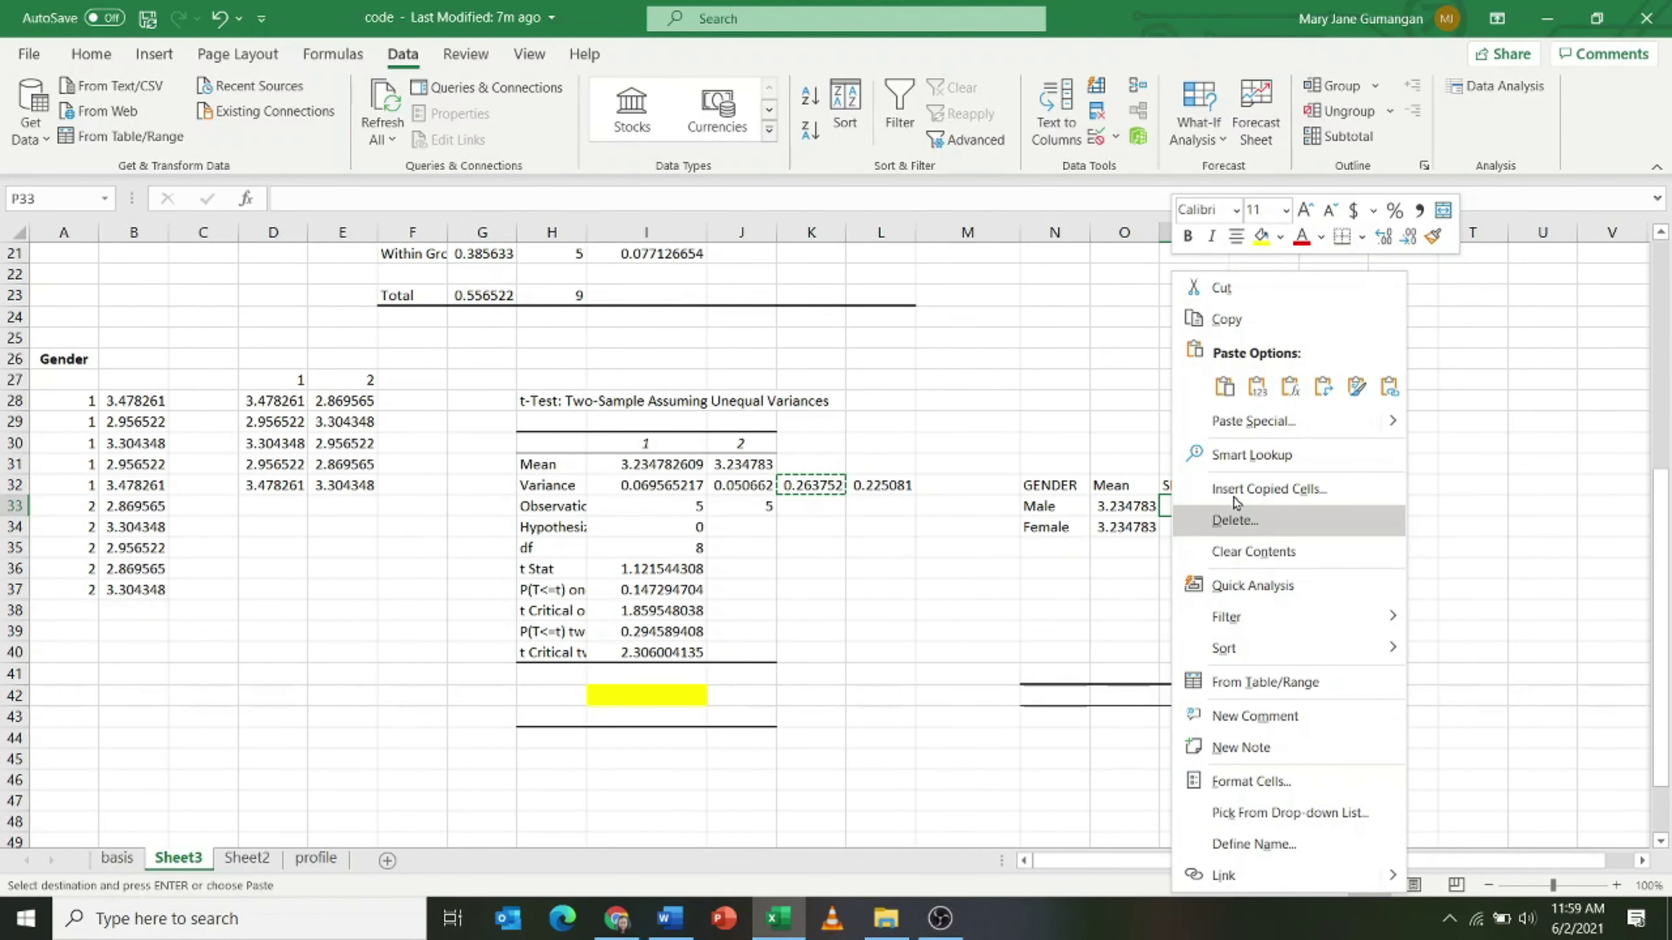
click(1258, 387)
click(896, 487)
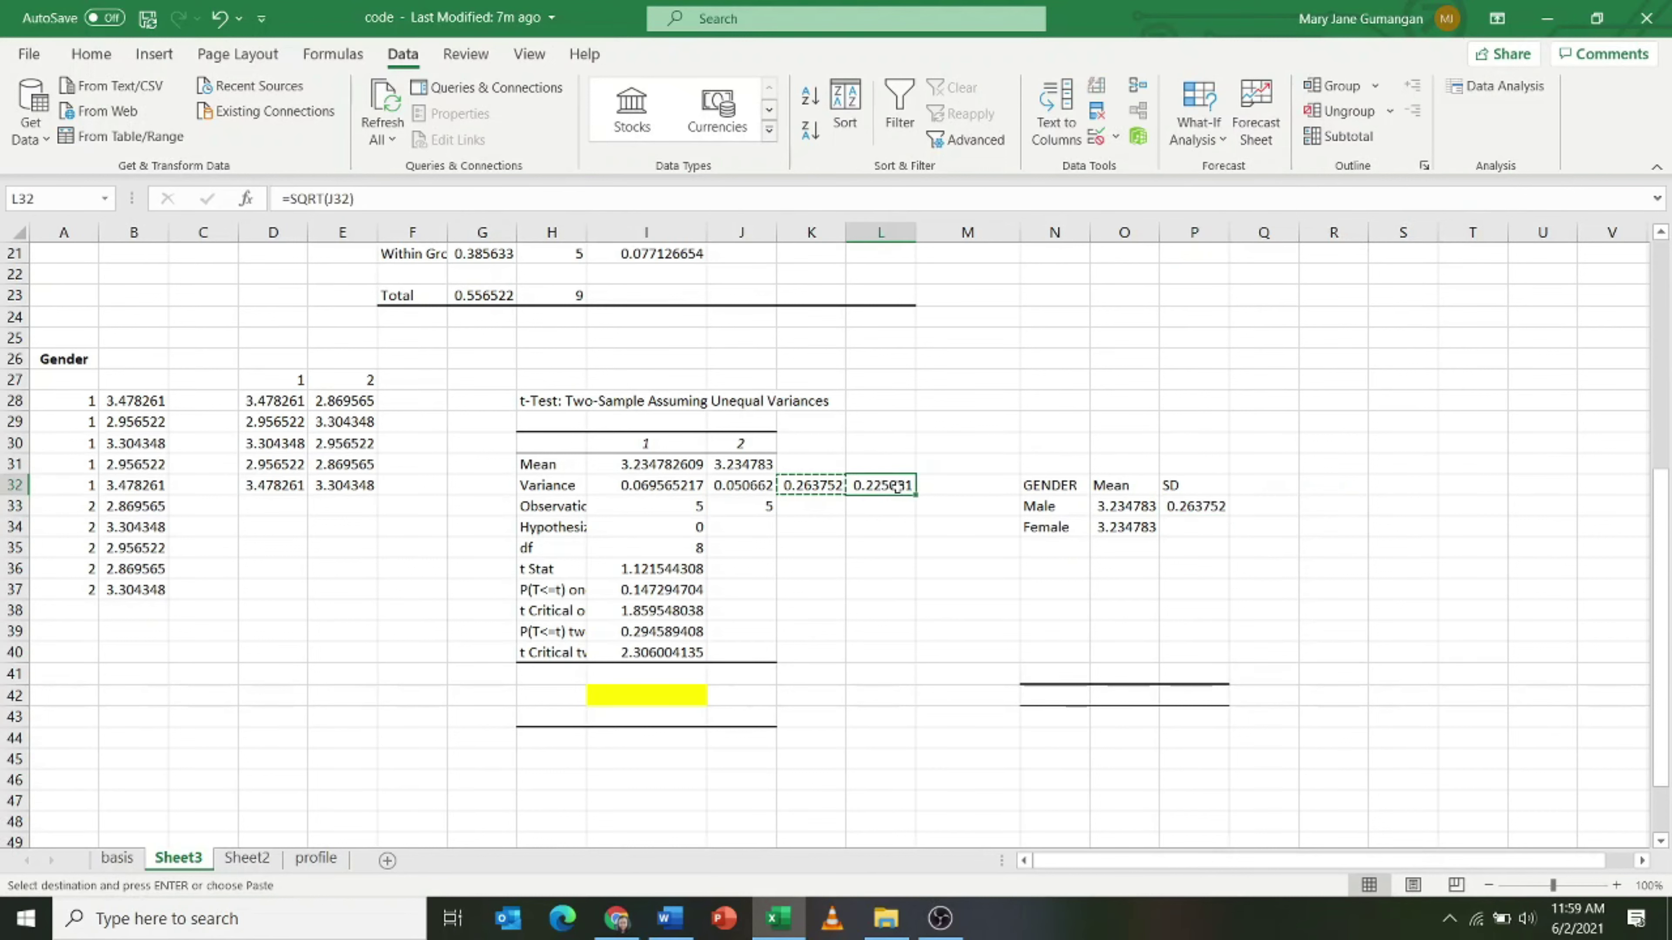
key(ctrl+c)
click(1177, 528)
right_click(1177, 528)
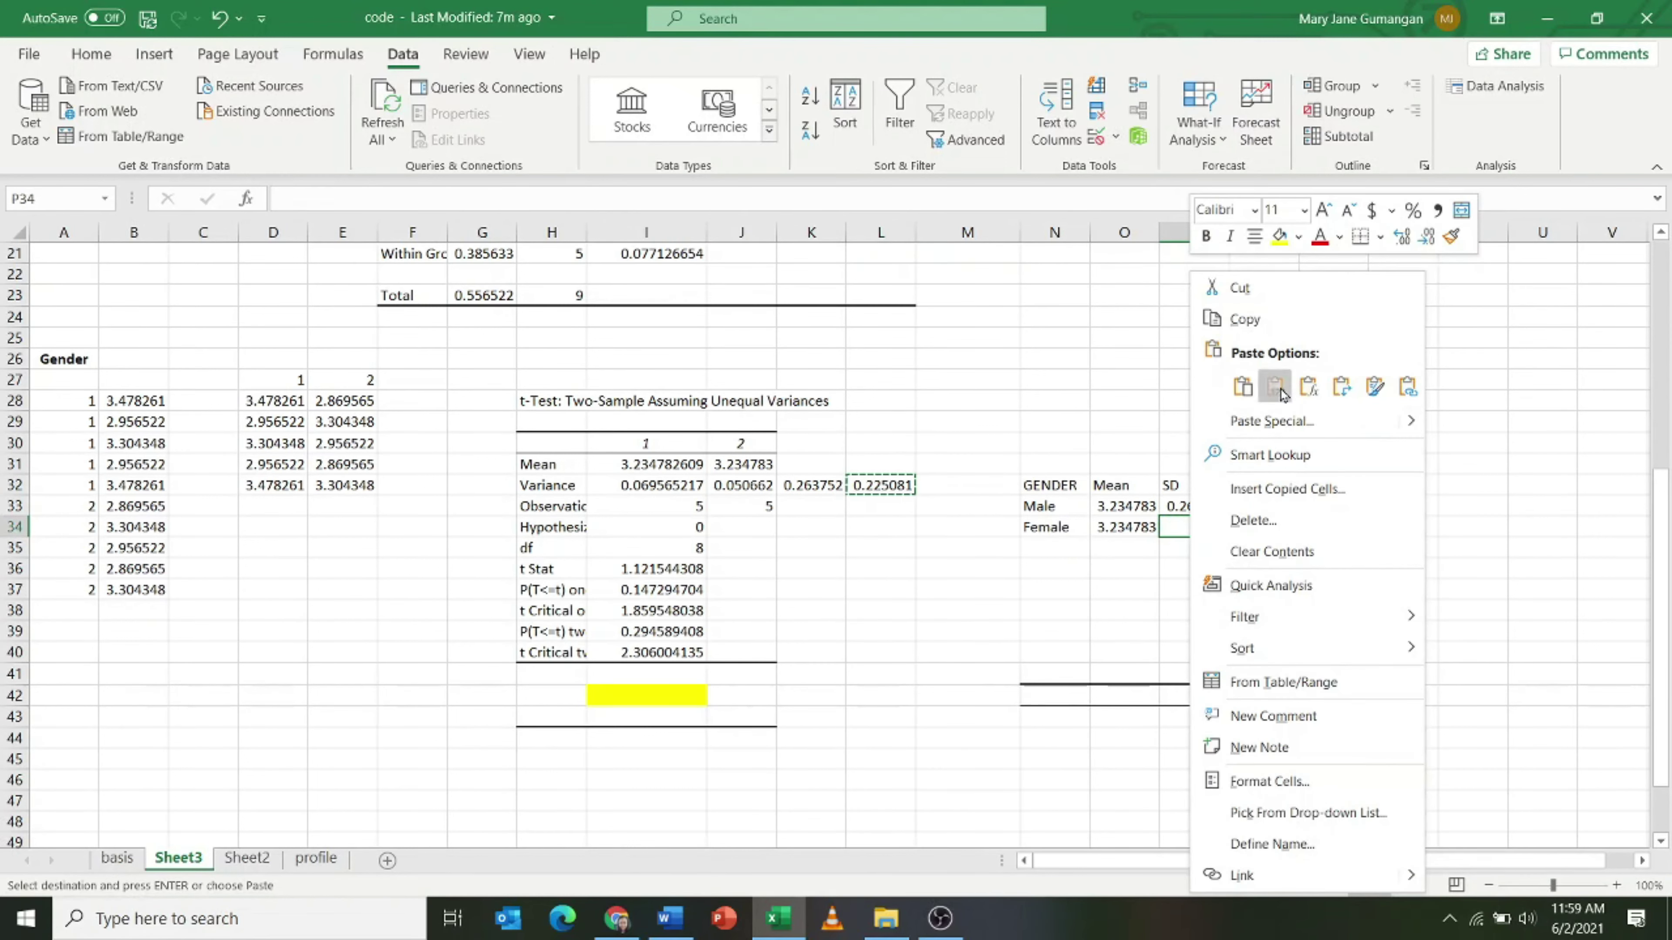
click(1279, 390)
Add a DF heading in Q32 and enter 8 in Q33:Q34.
click(1285, 487)
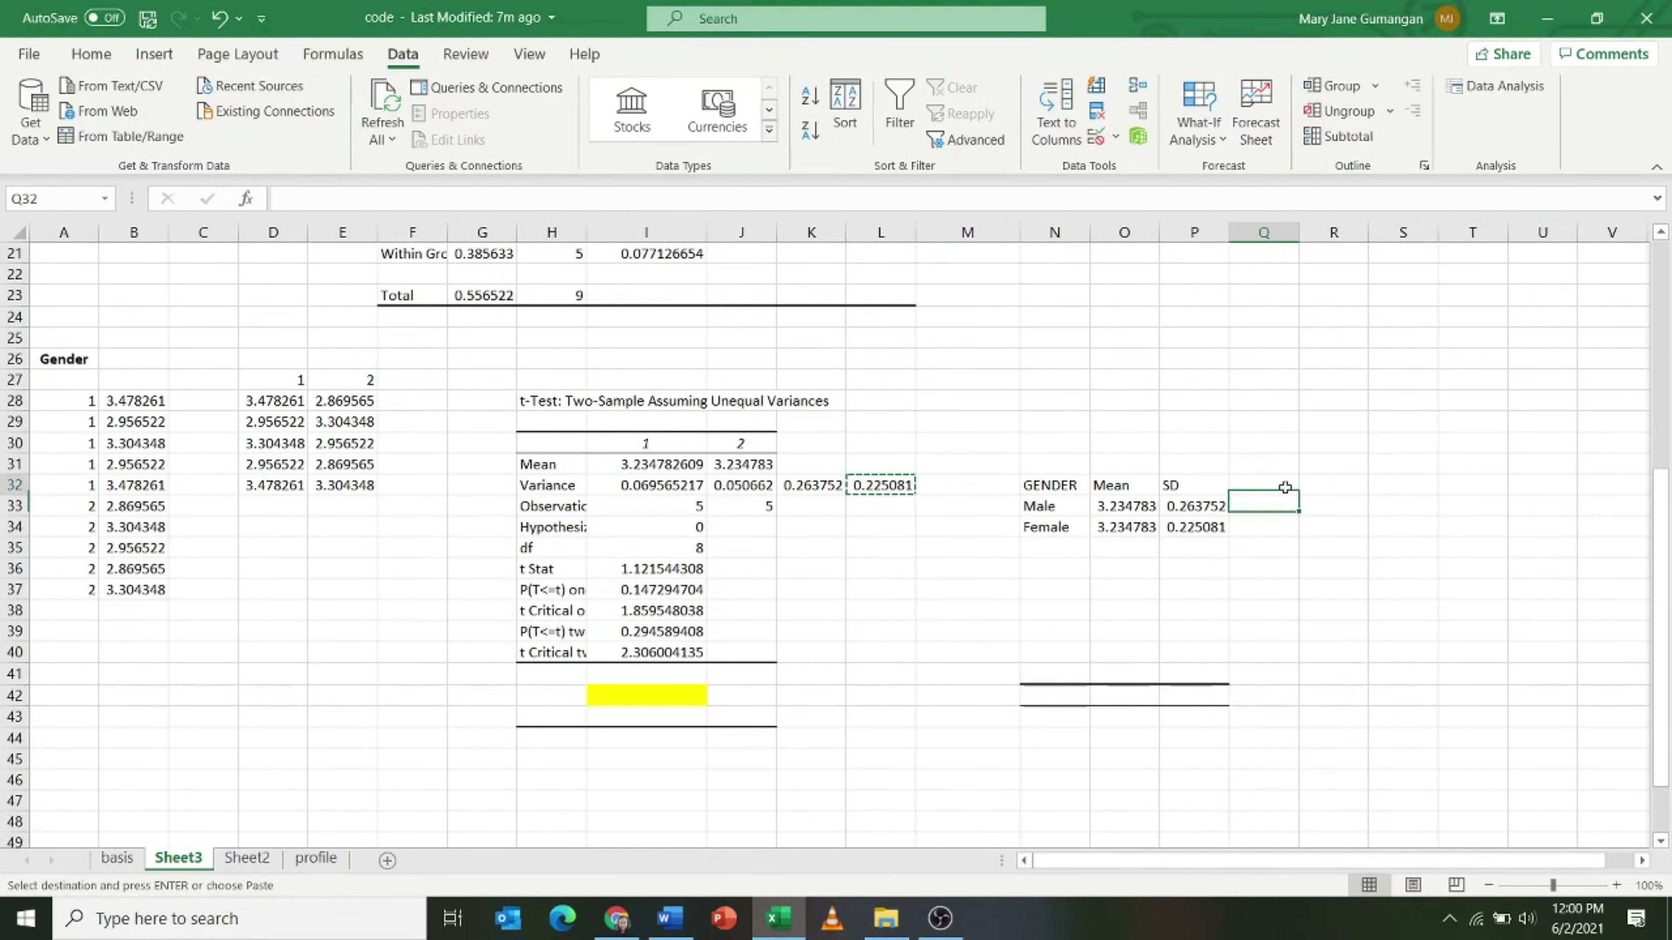
text(DF)
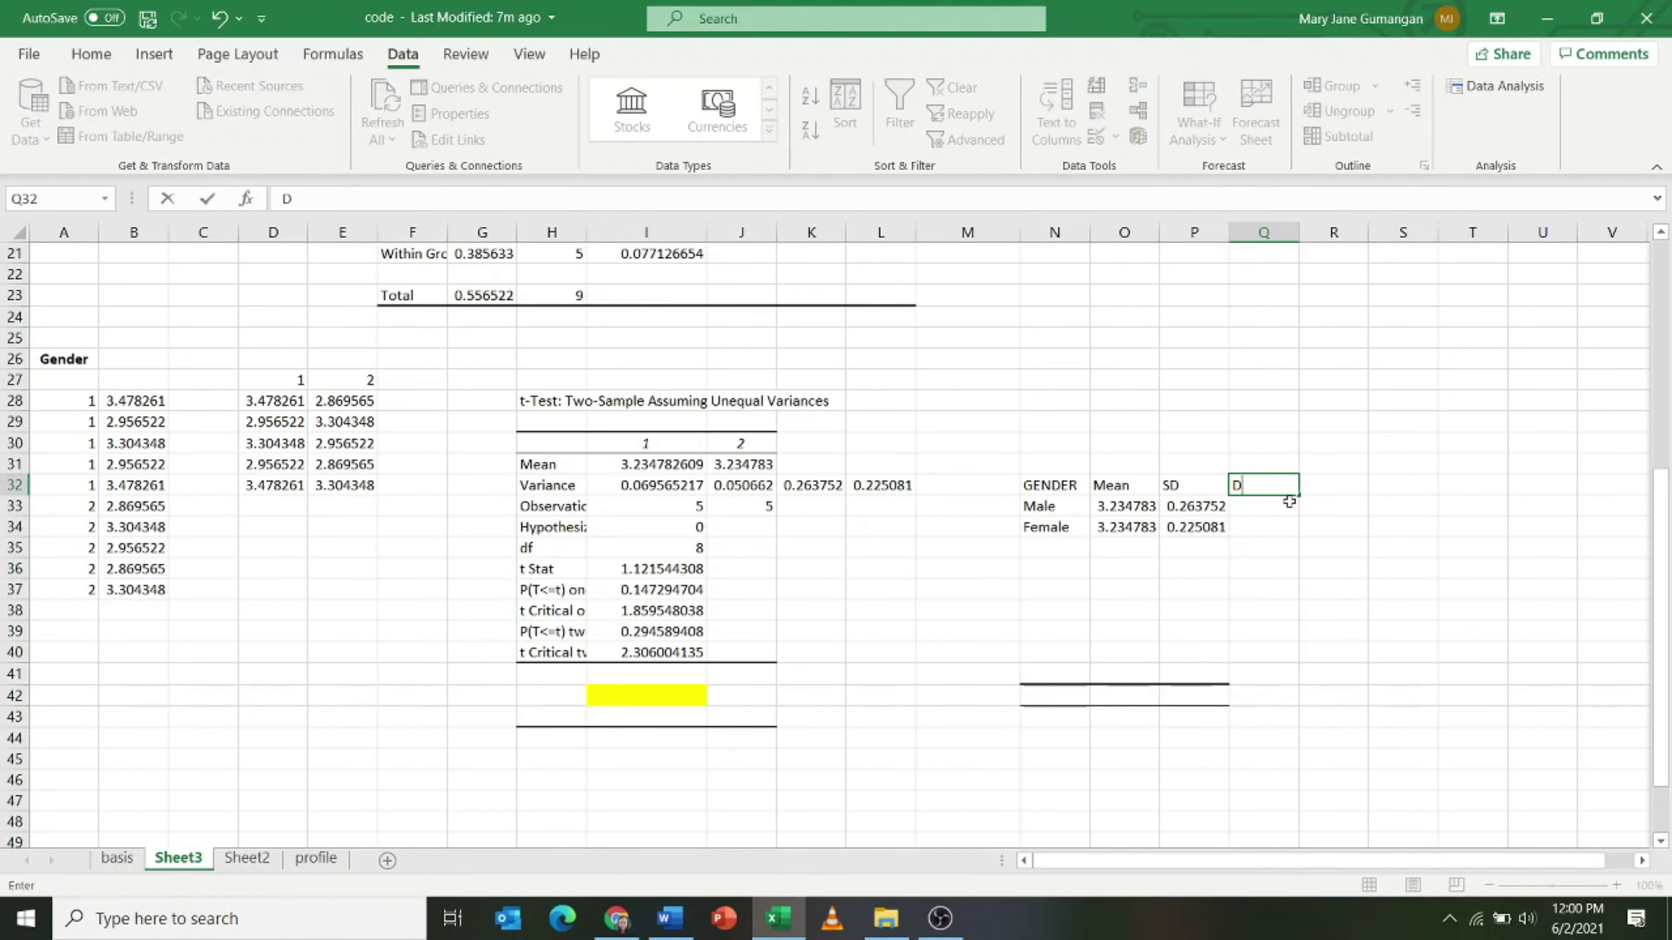
drag(1266, 509, 1265, 527)
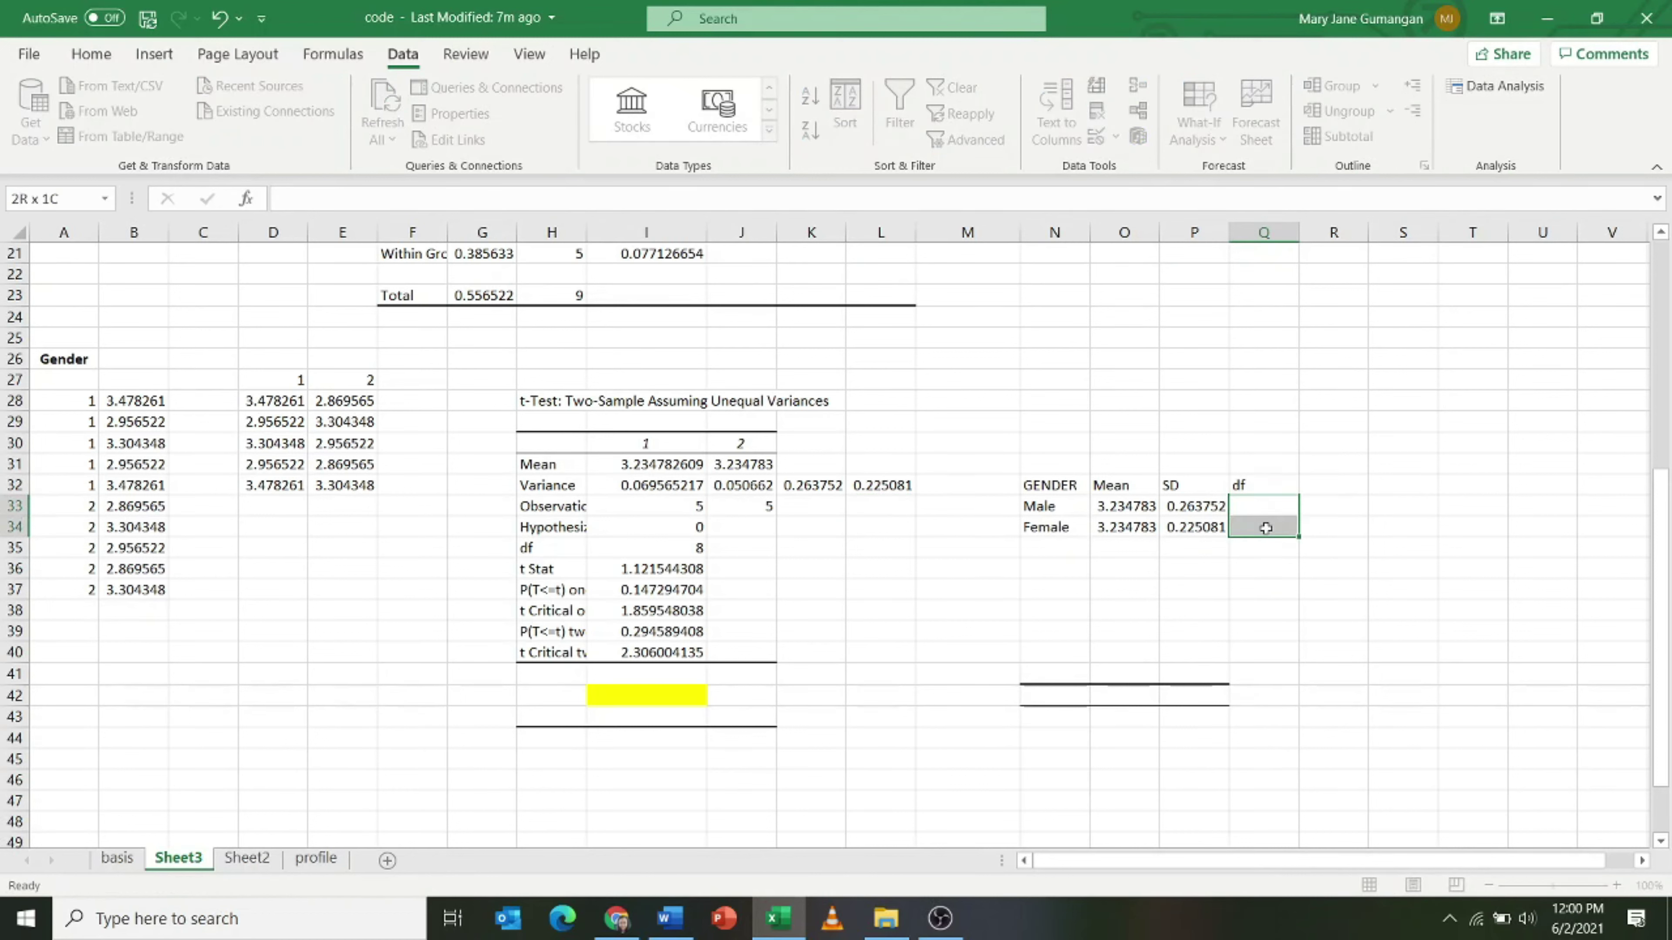
click(92, 54)
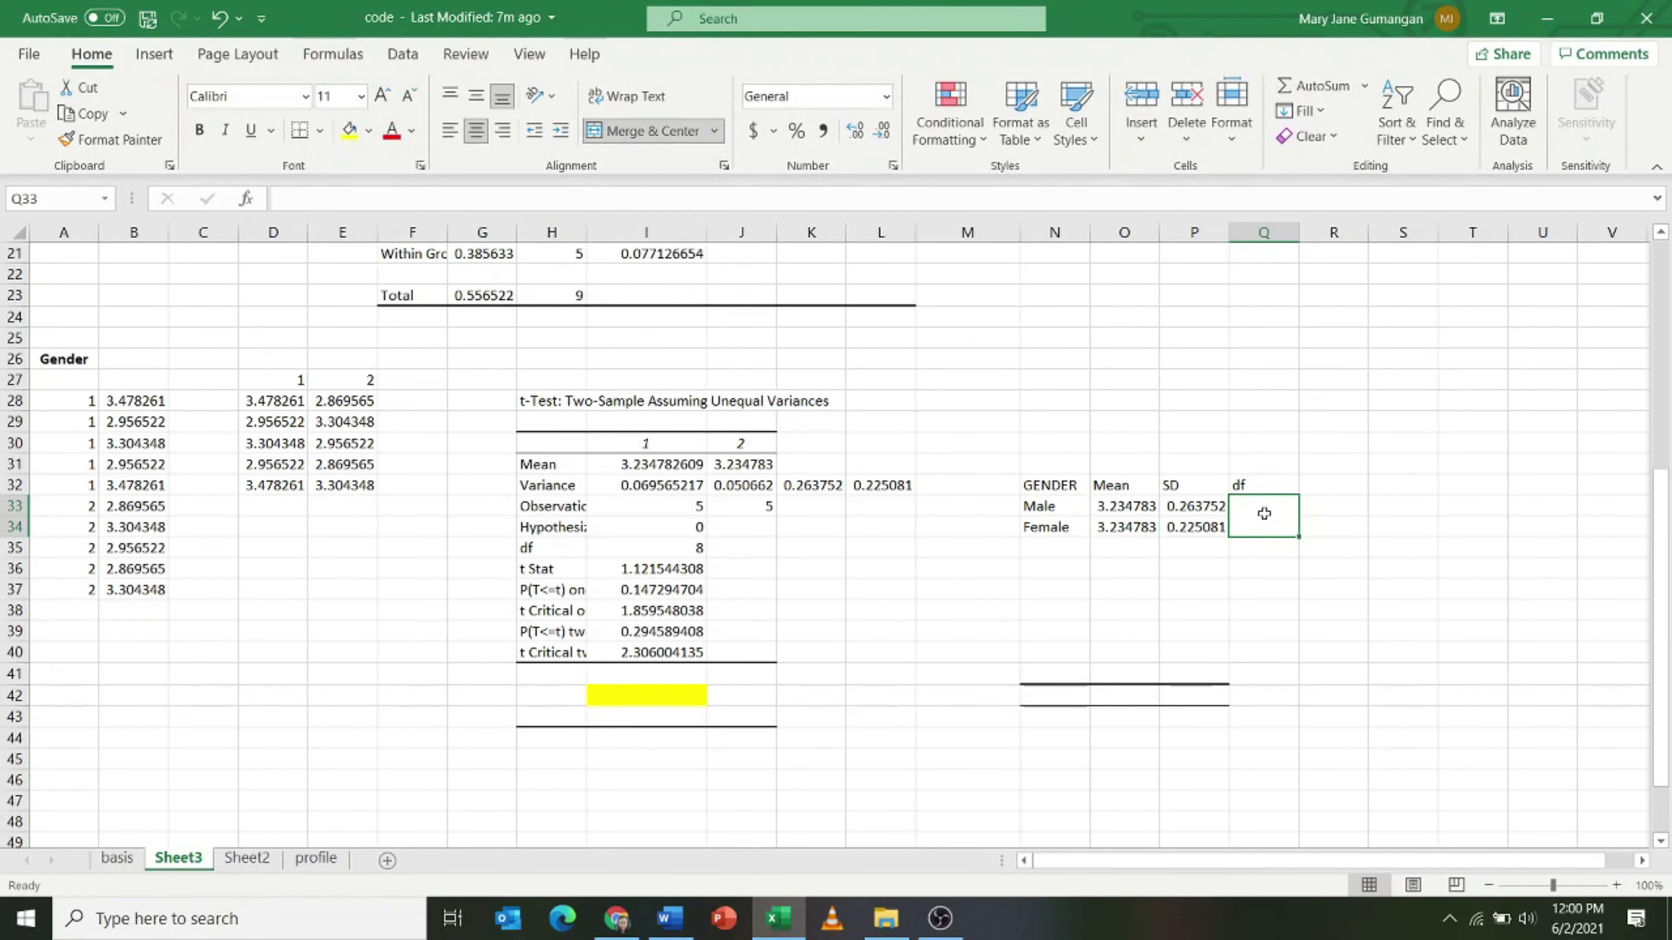
text(8)
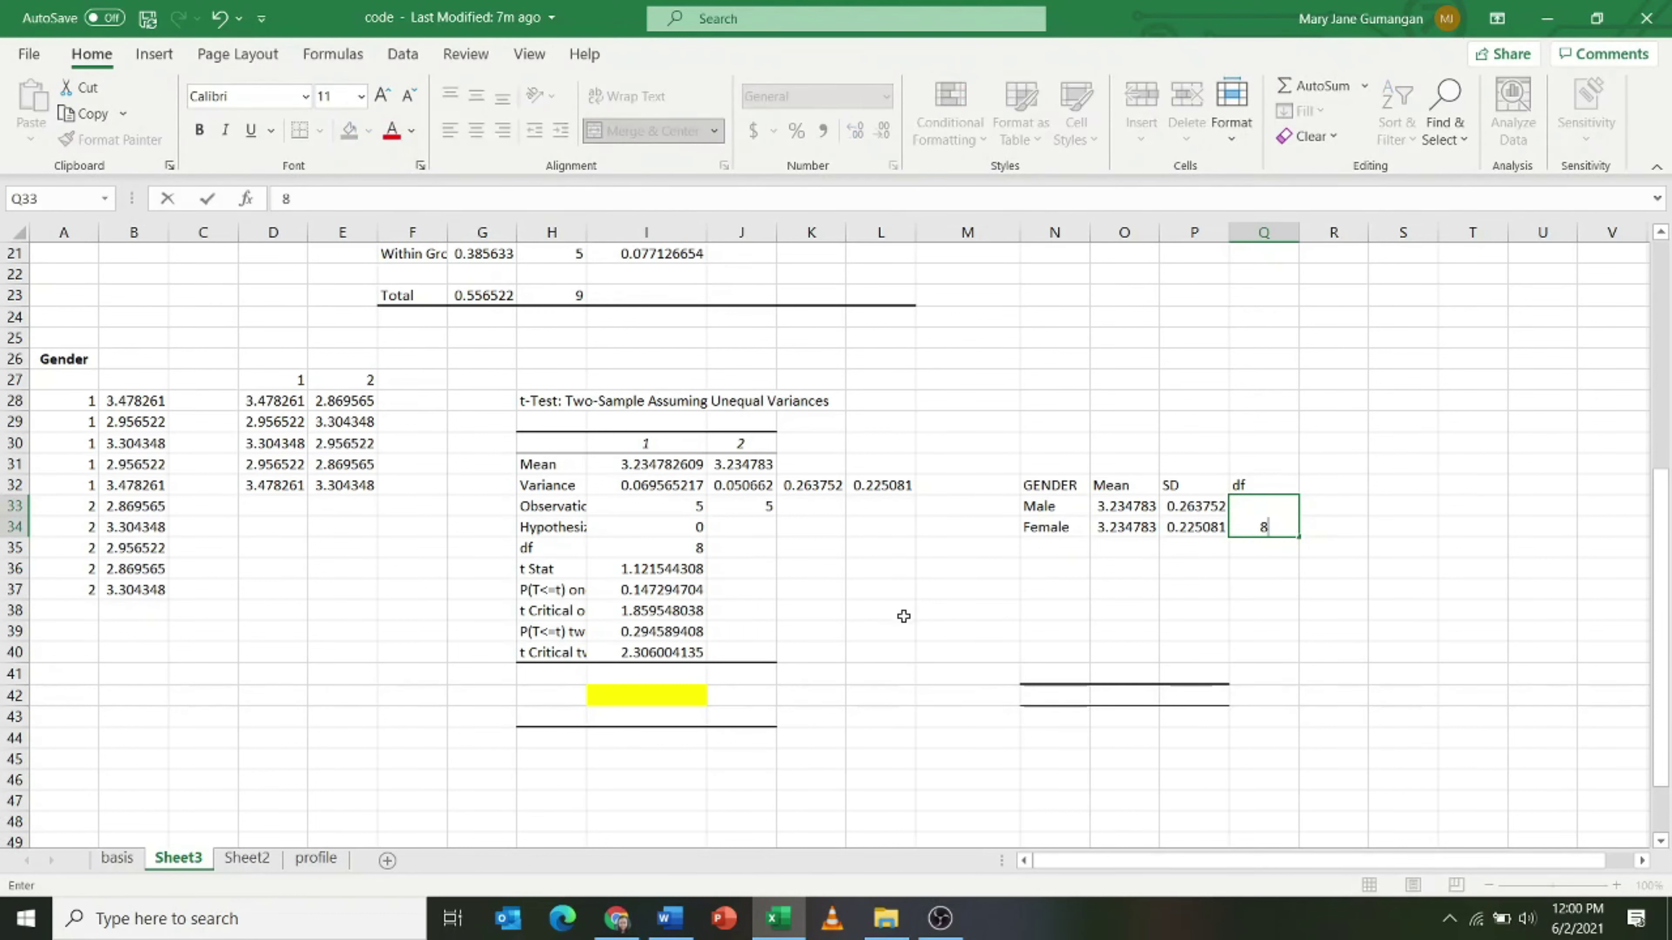
click(1347, 531)
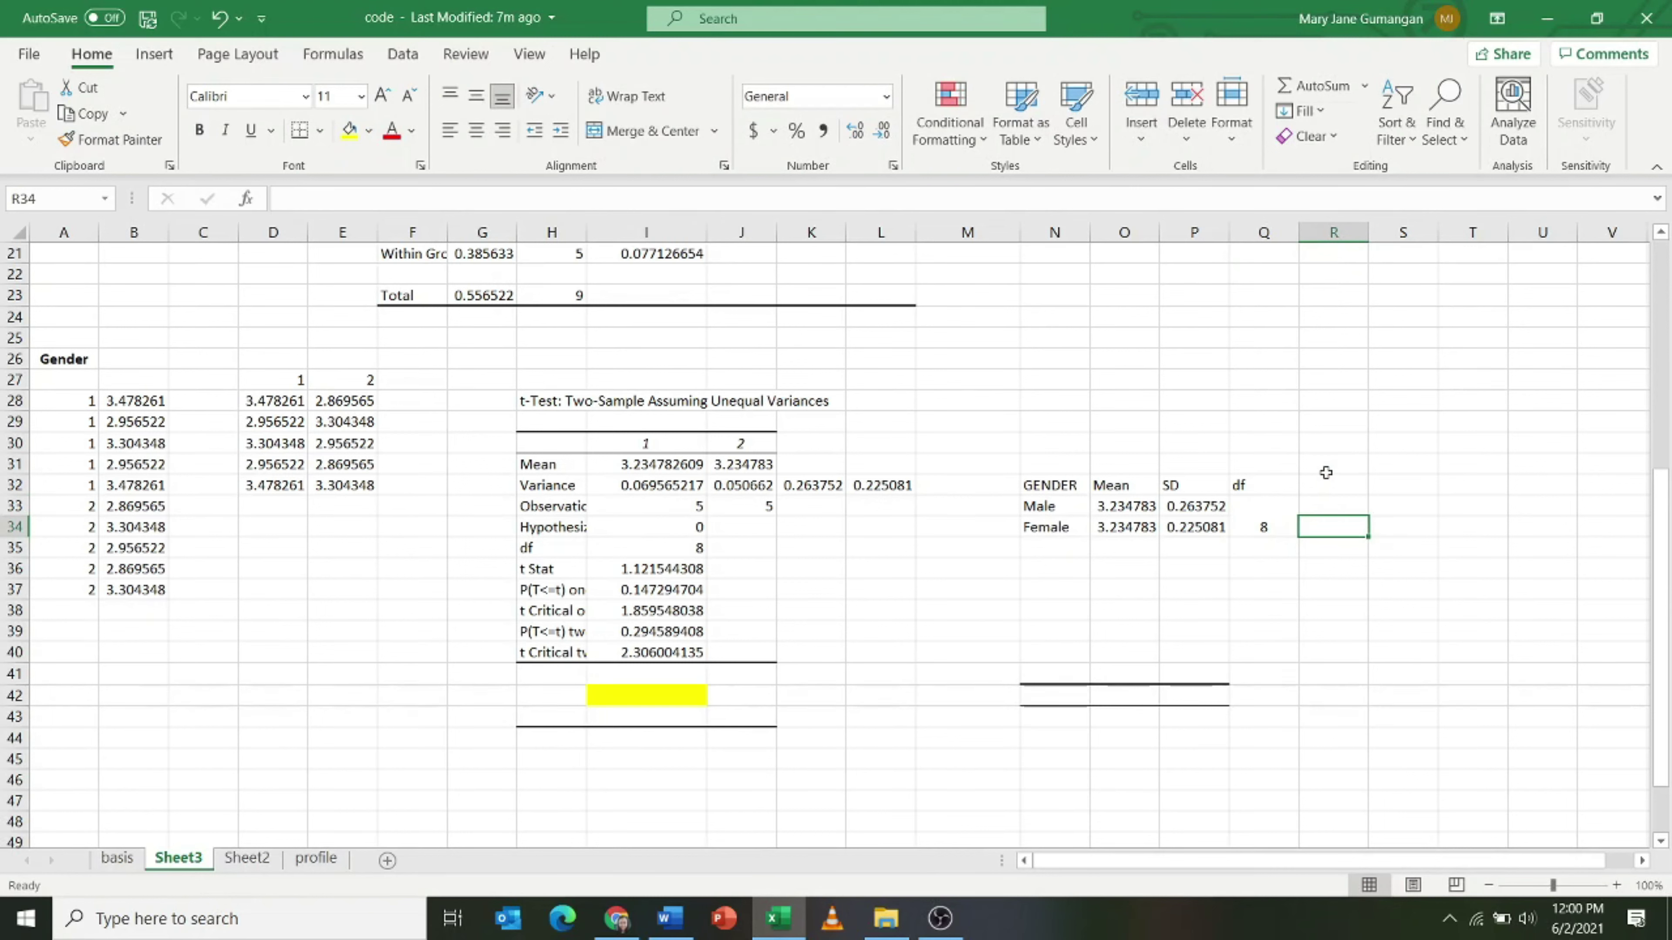
Add a 't stat' heading in R32 and put the t Stat 1.121544 into merged R33:R34.
click(1328, 485)
text(t stat)
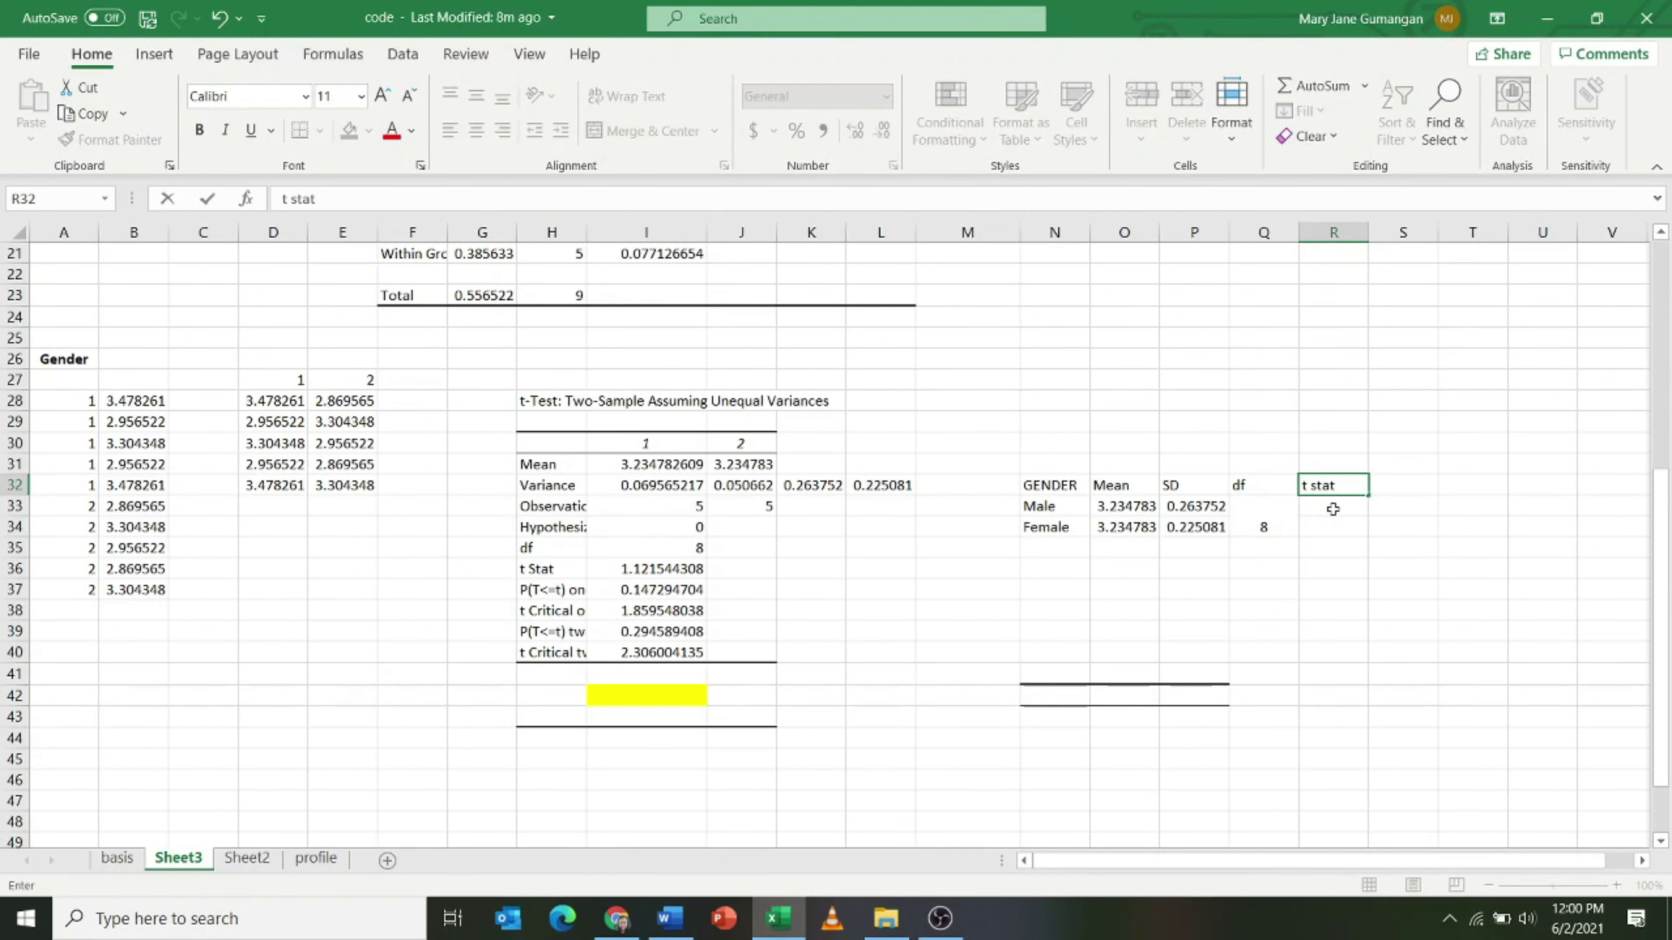
drag(1333, 509, 1329, 531)
click(670, 144)
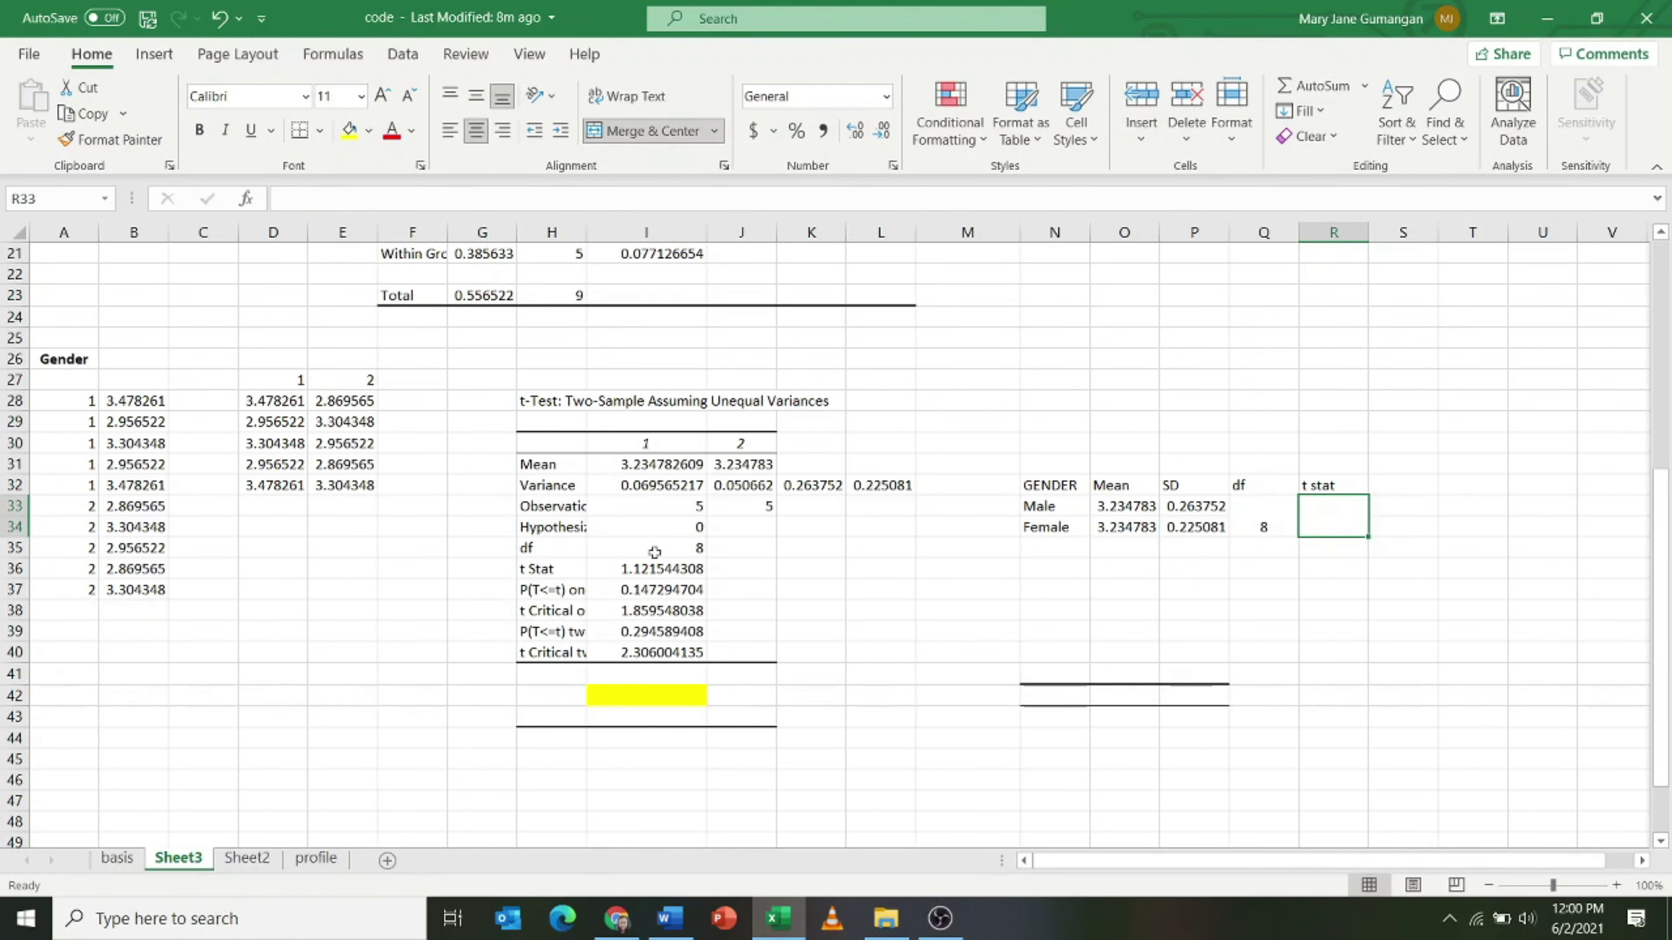
click(654, 557)
key(ctrl+c)
click(1325, 527)
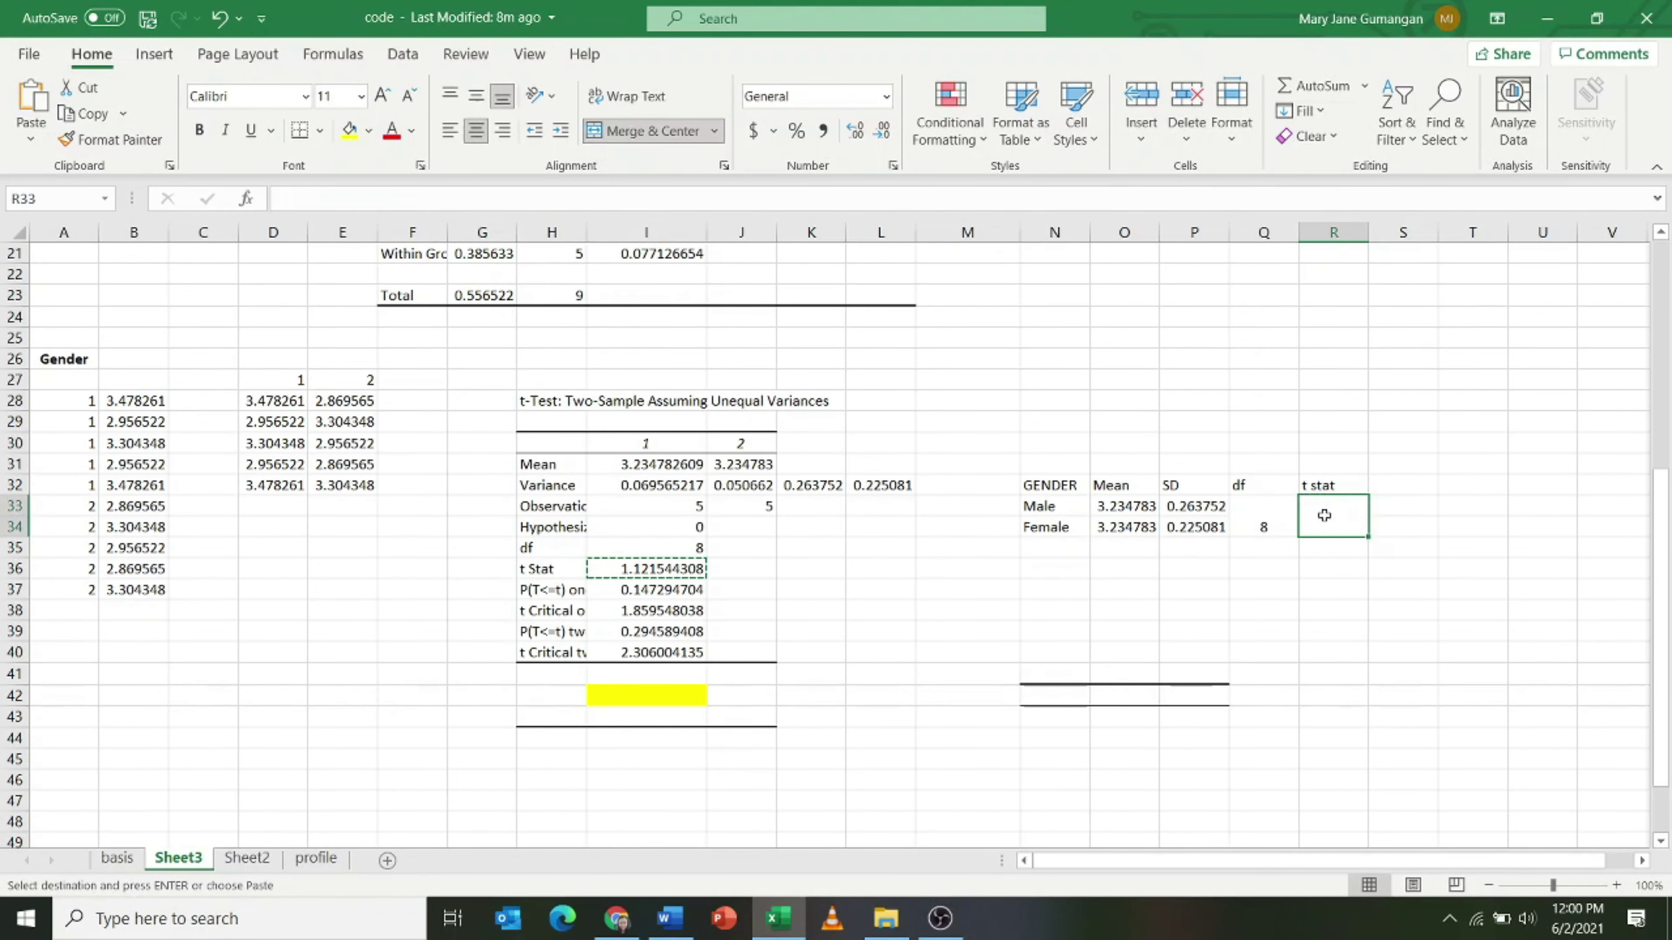
right_click(1325, 526)
click(1400, 385)
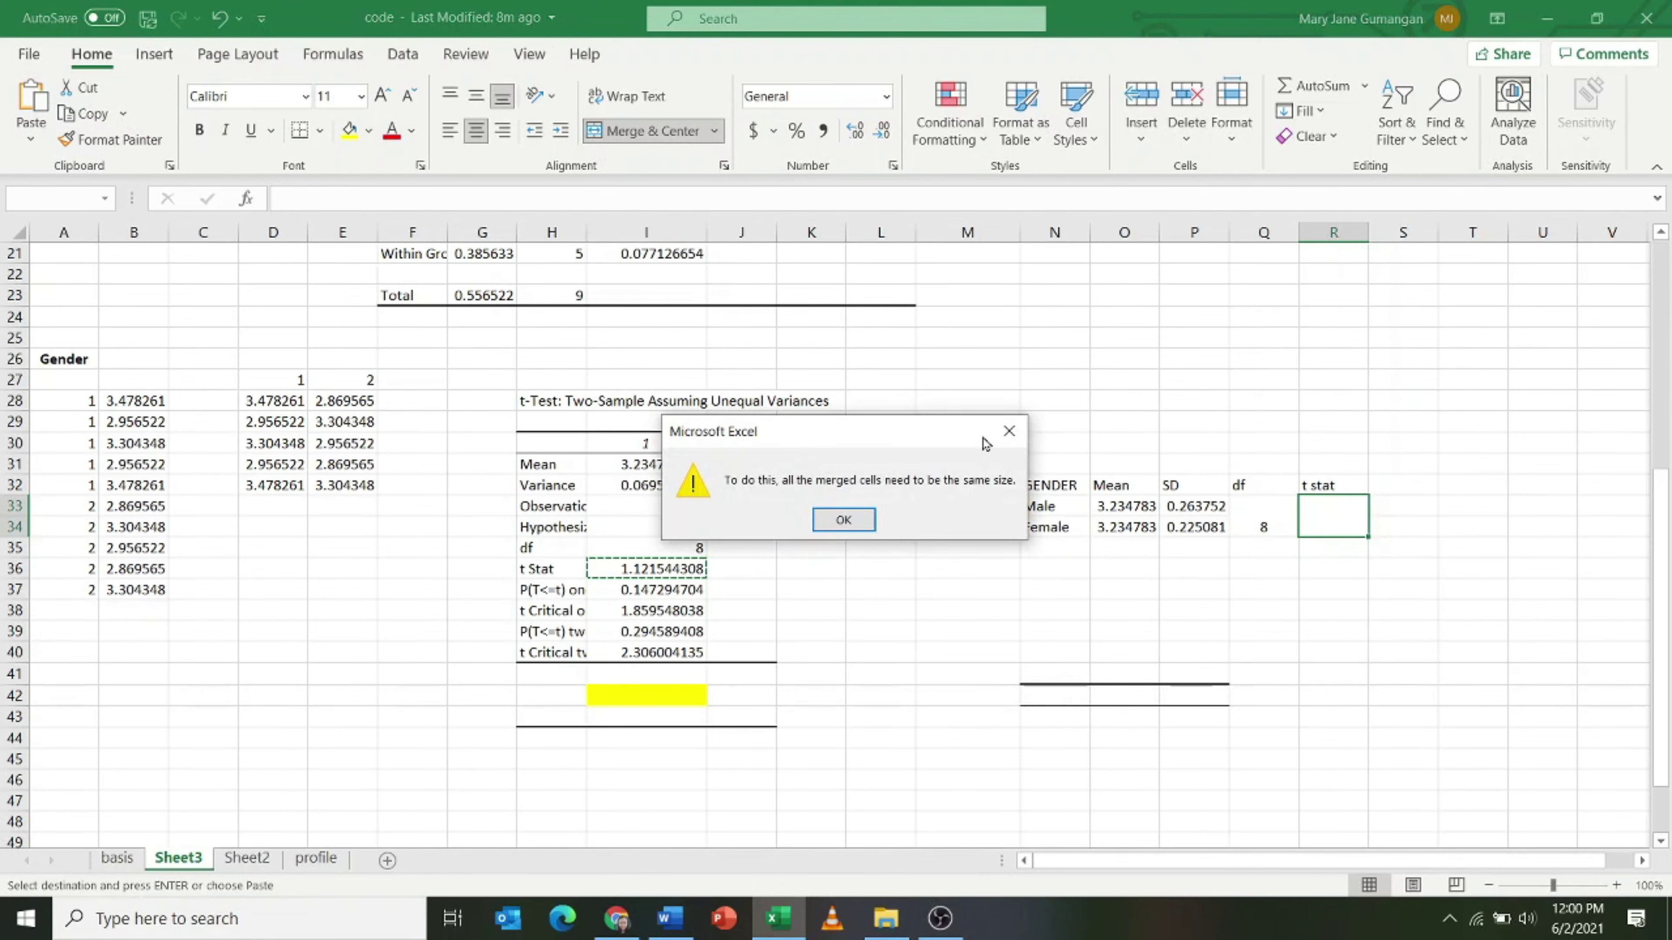
click(1008, 430)
click(875, 537)
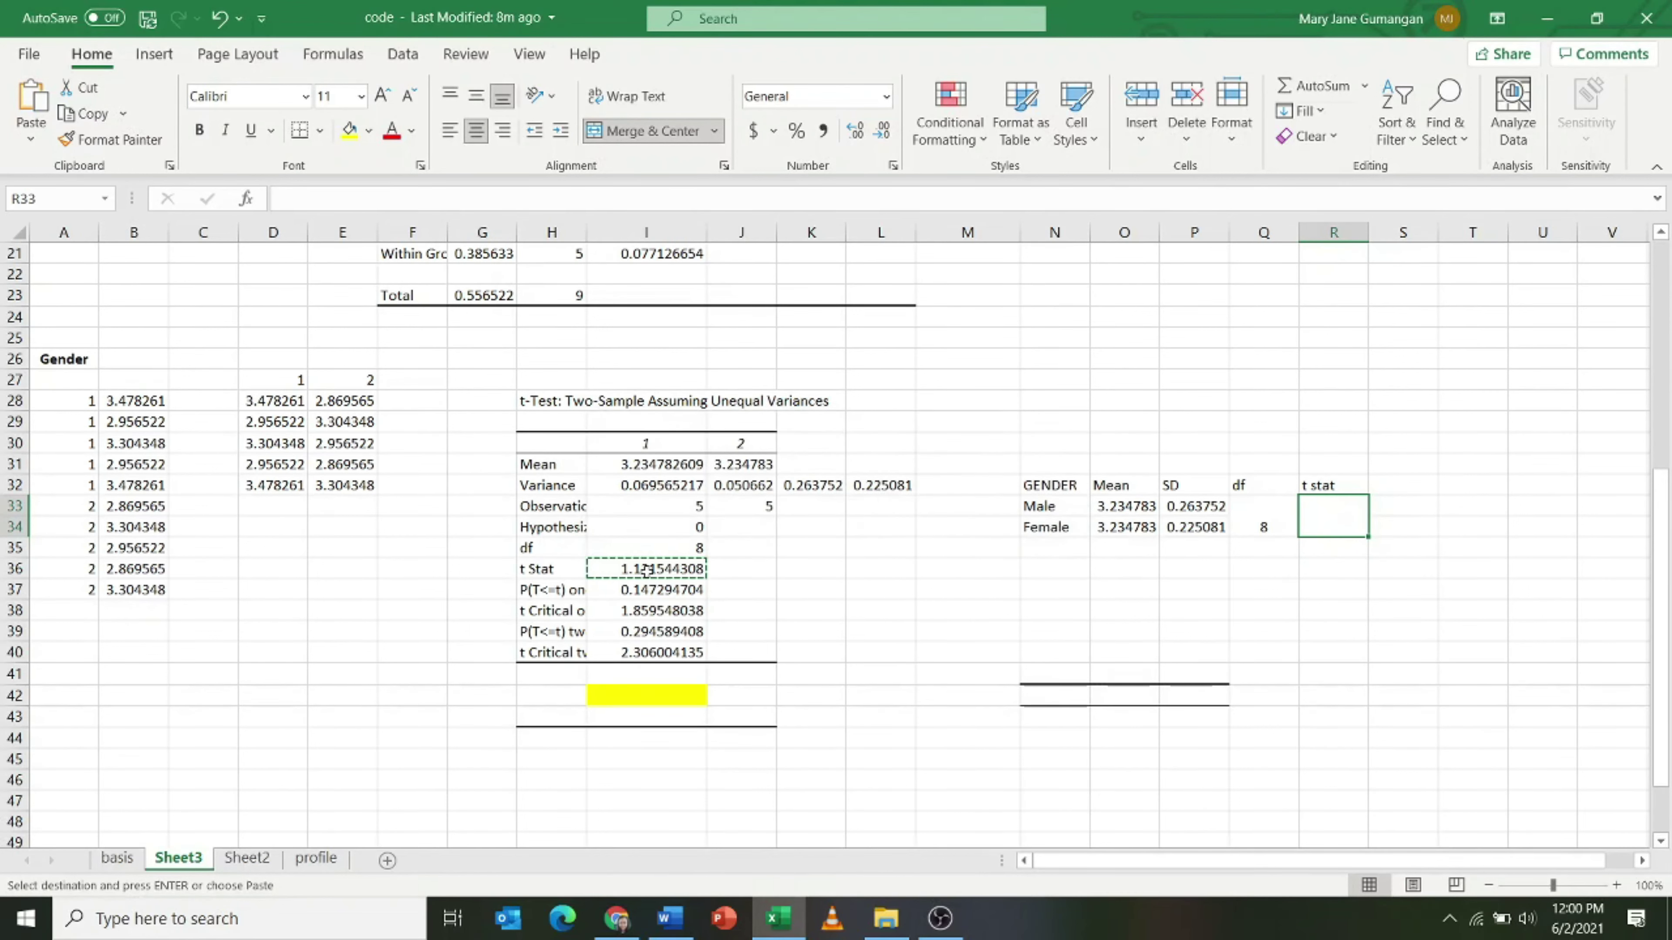
click(647, 571)
click(1334, 517)
key(ctrl+v)
Add a 'p - value' heading in S32 and paste the two-tailed p-value 0.294589 below it.
click(1393, 488)
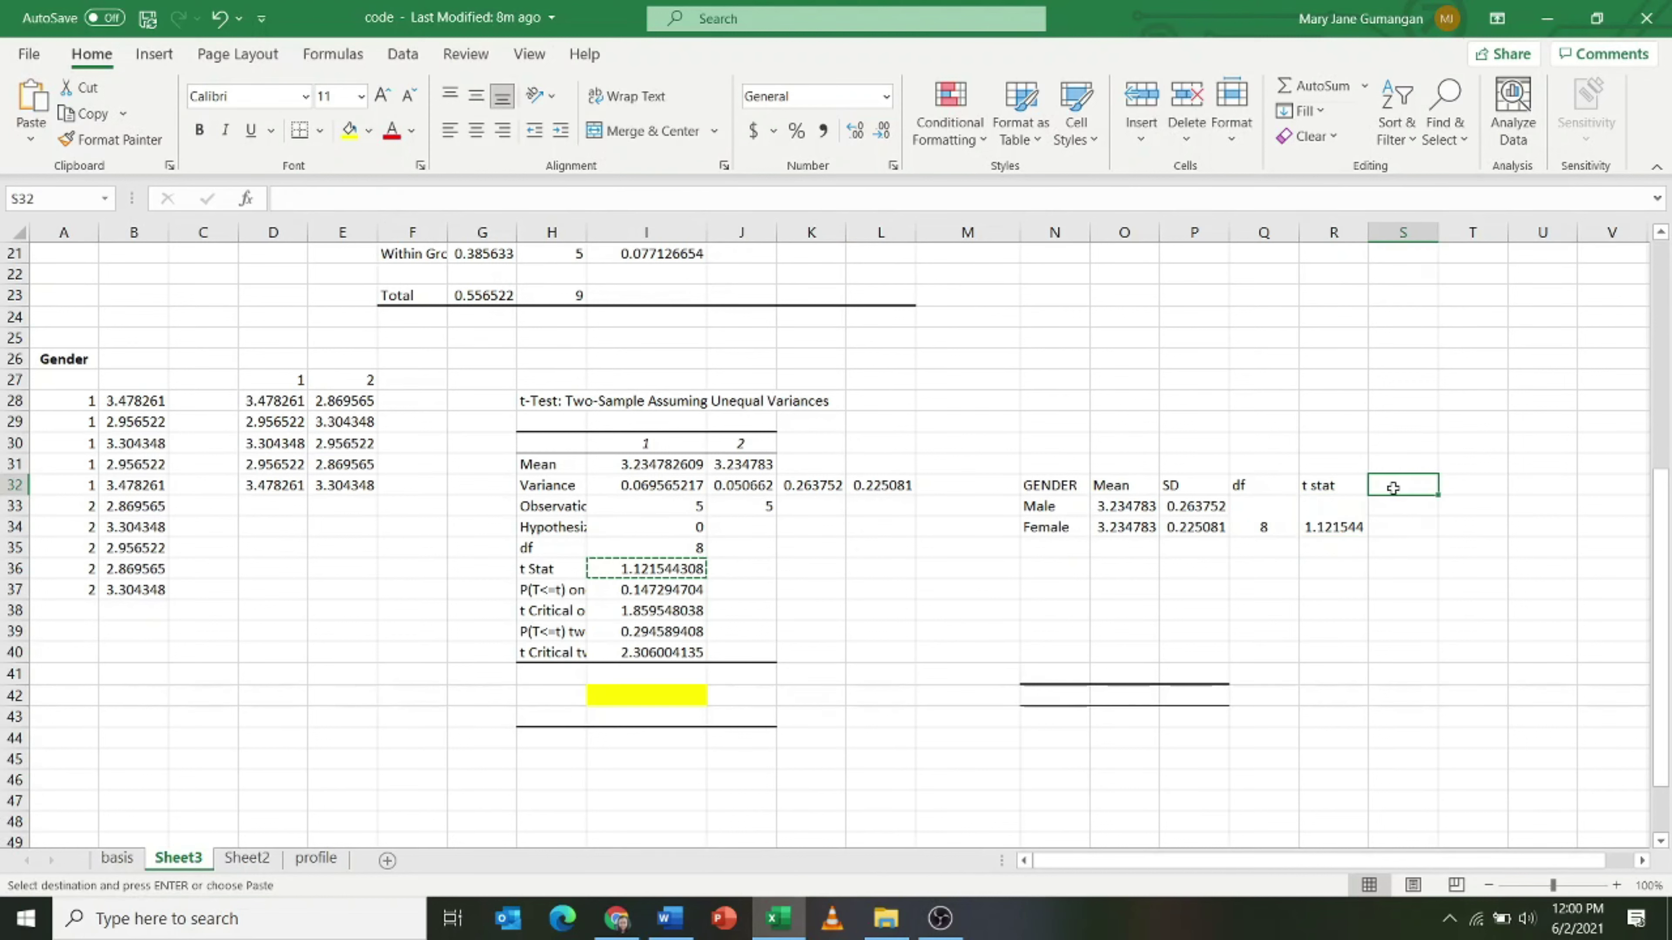
text(p)
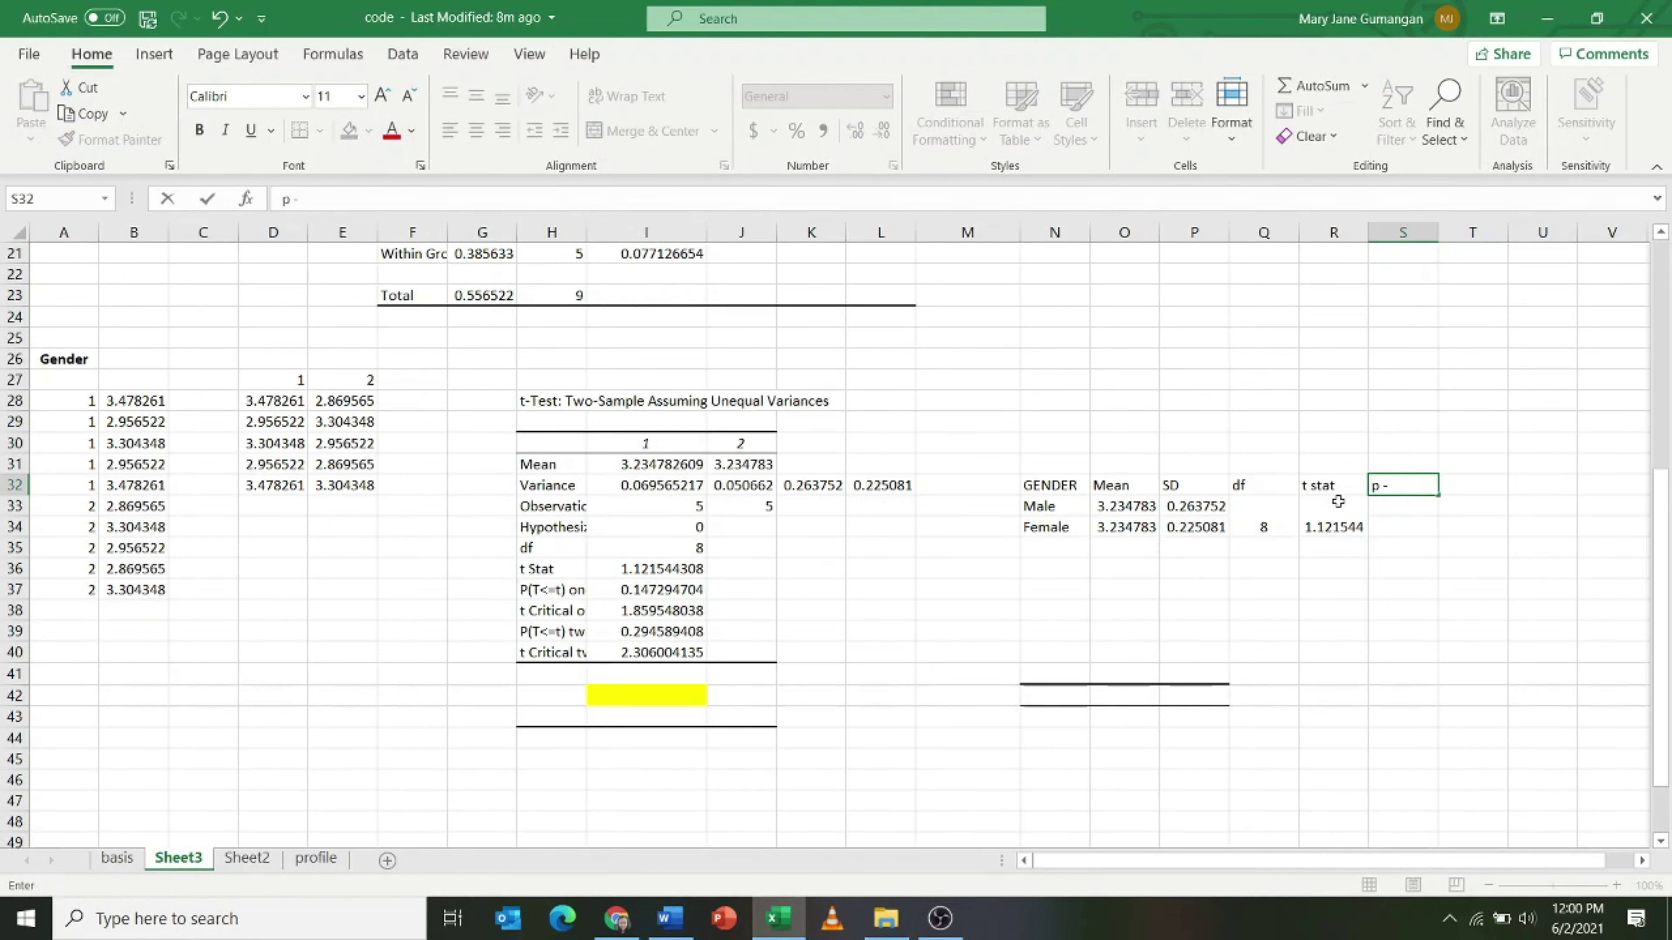
text(- value)
drag(1388, 506, 1394, 527)
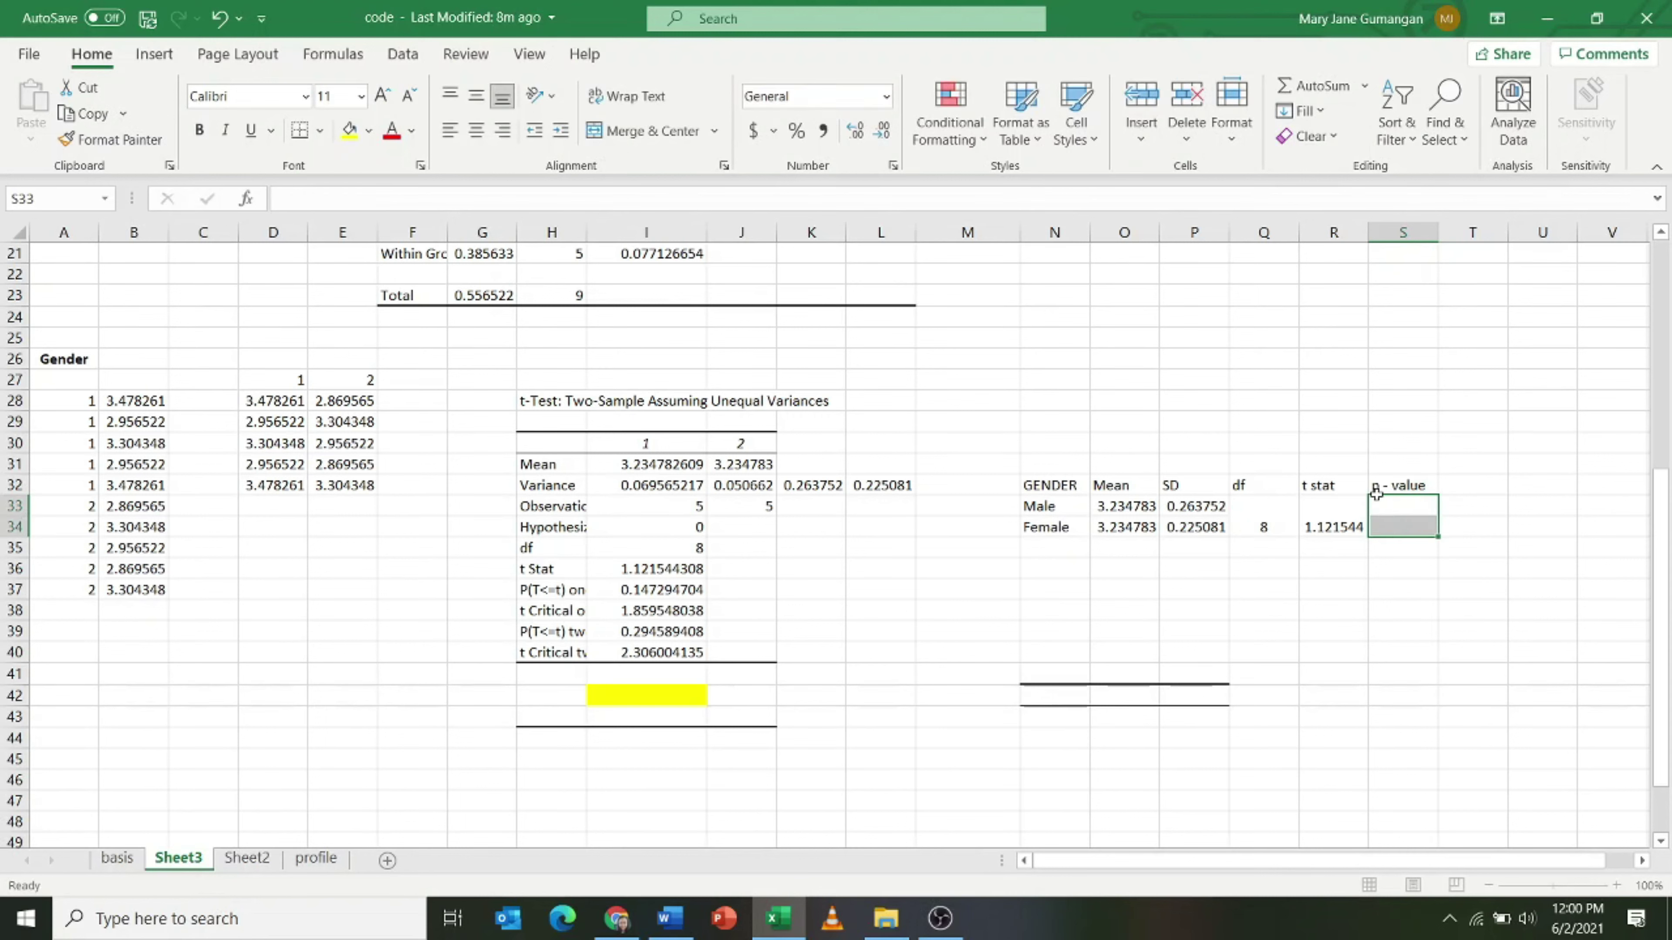
click(641, 632)
key(ctrl+c)
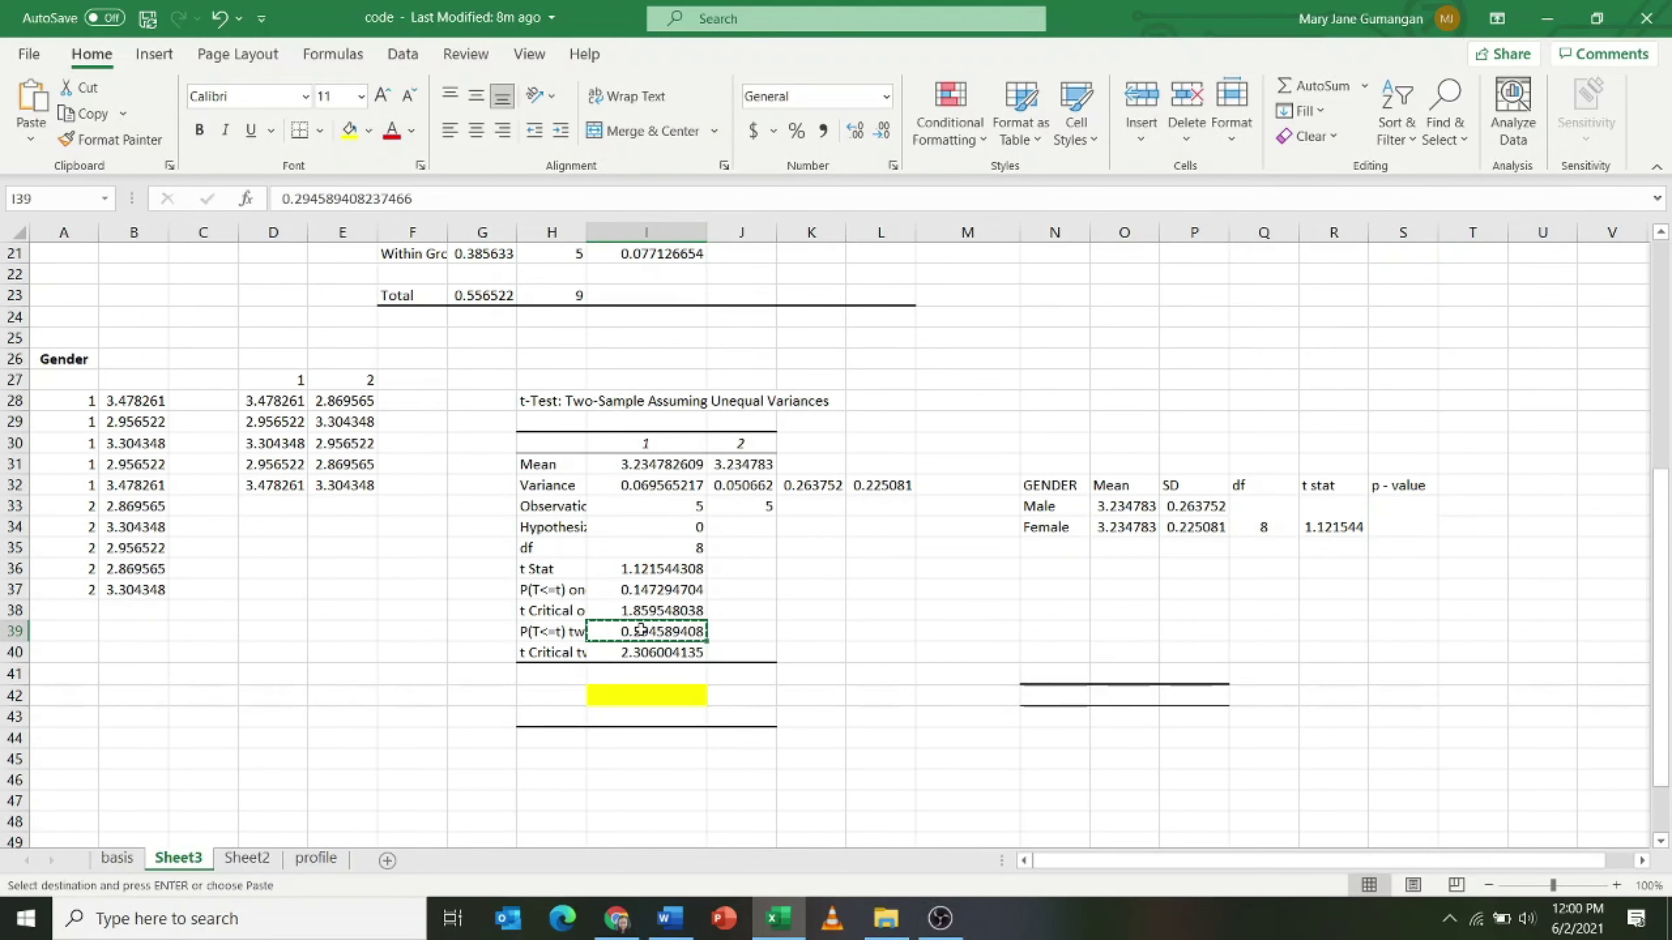
click(1385, 517)
key(ctrl+v)
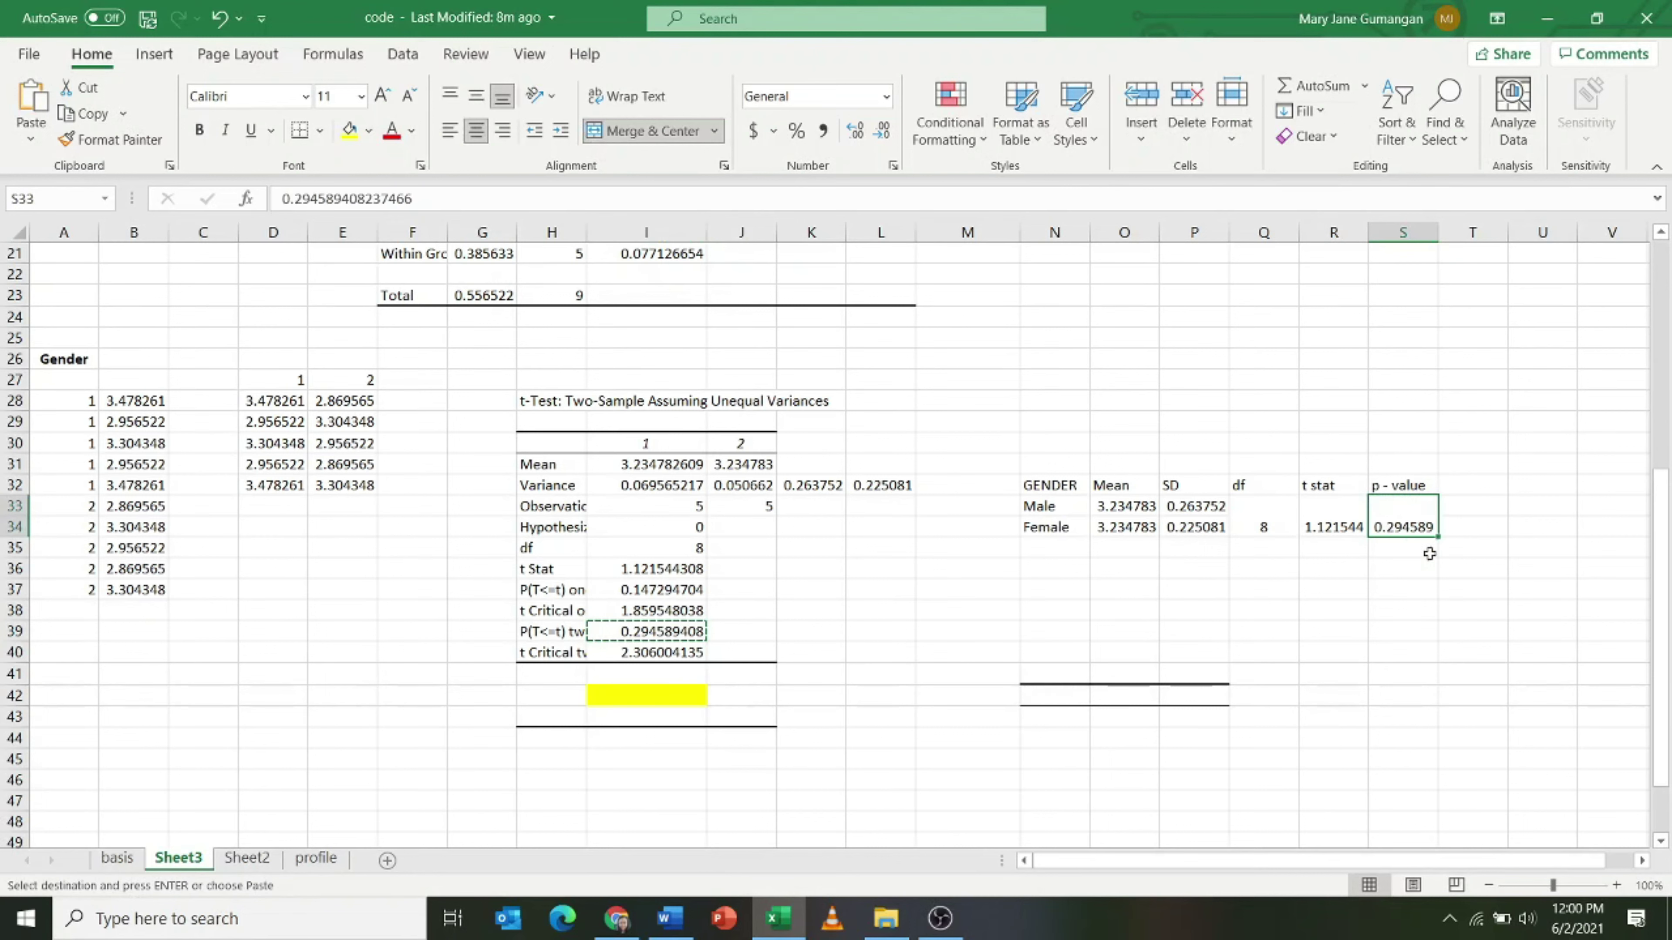
Enter the heading 'interpretation' in T32.
click(1458, 543)
click(1466, 485)
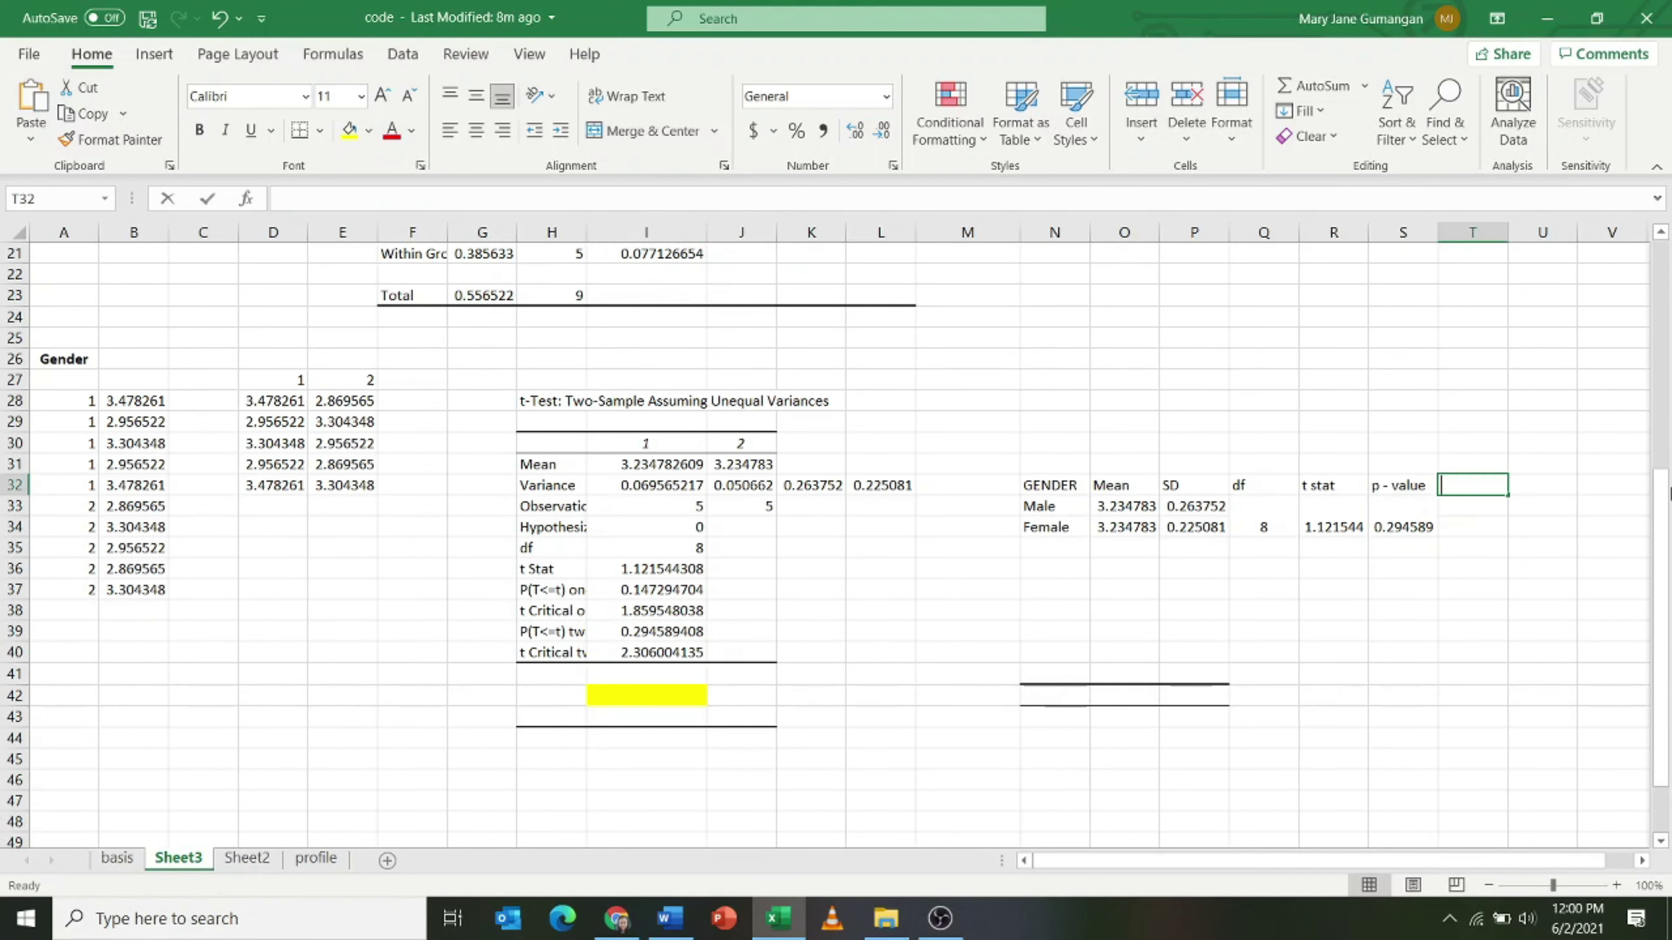
text(interpretat)
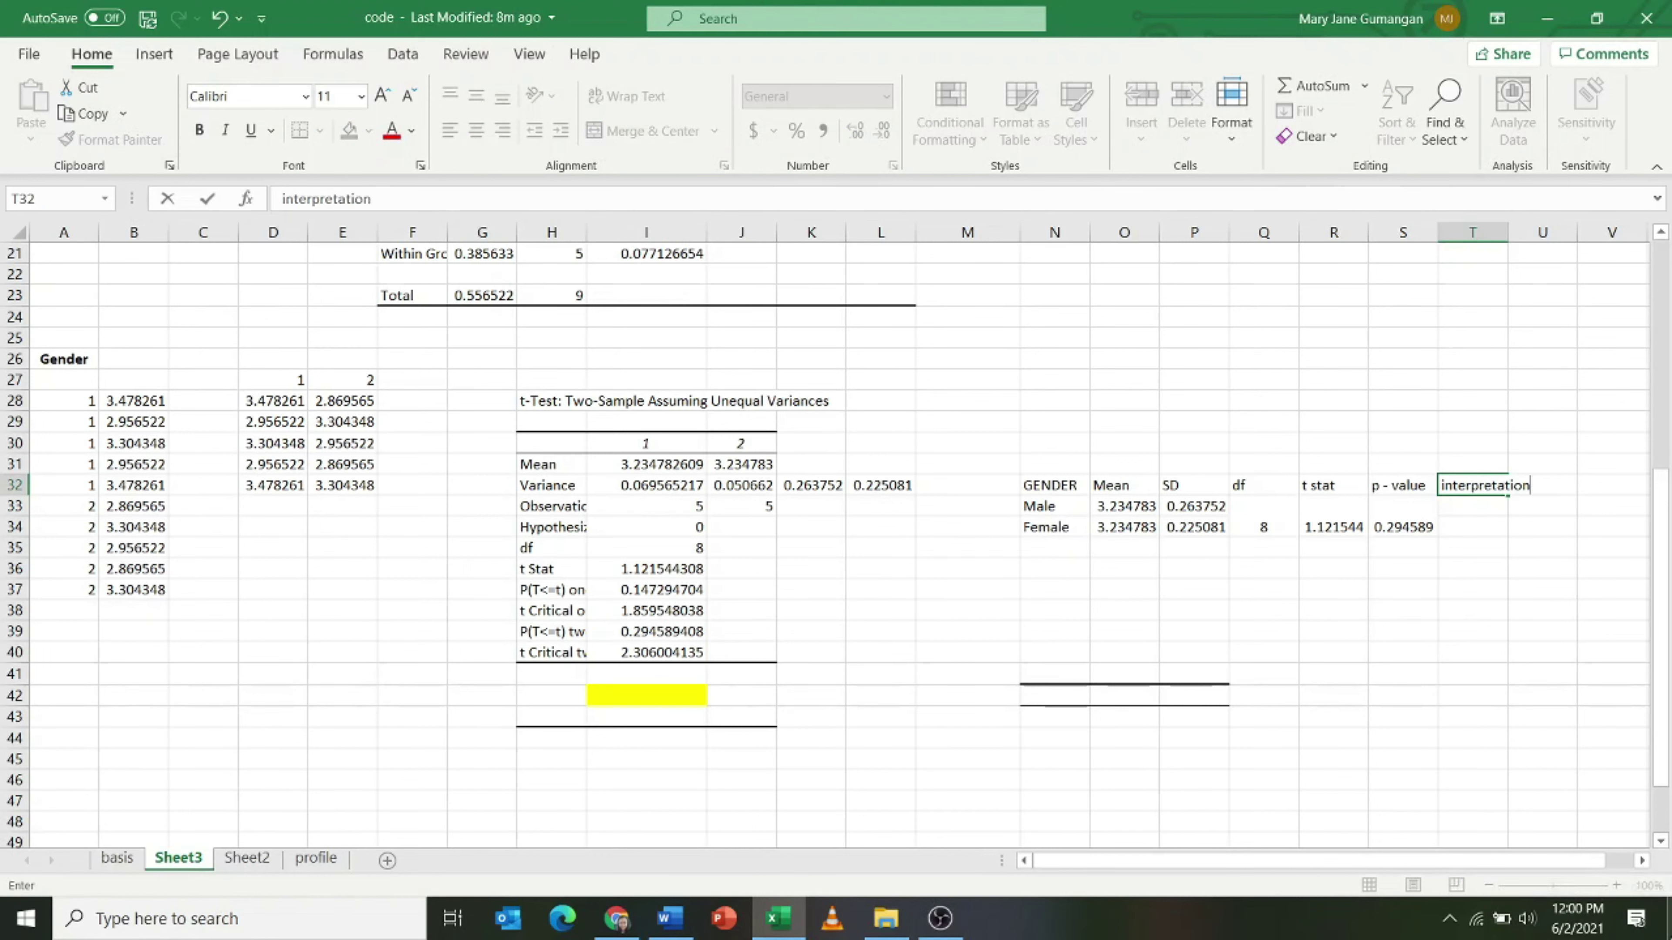
text(ion)
Merge T33:T34 and enter 'not significant' as the interpretation.
click(1478, 542)
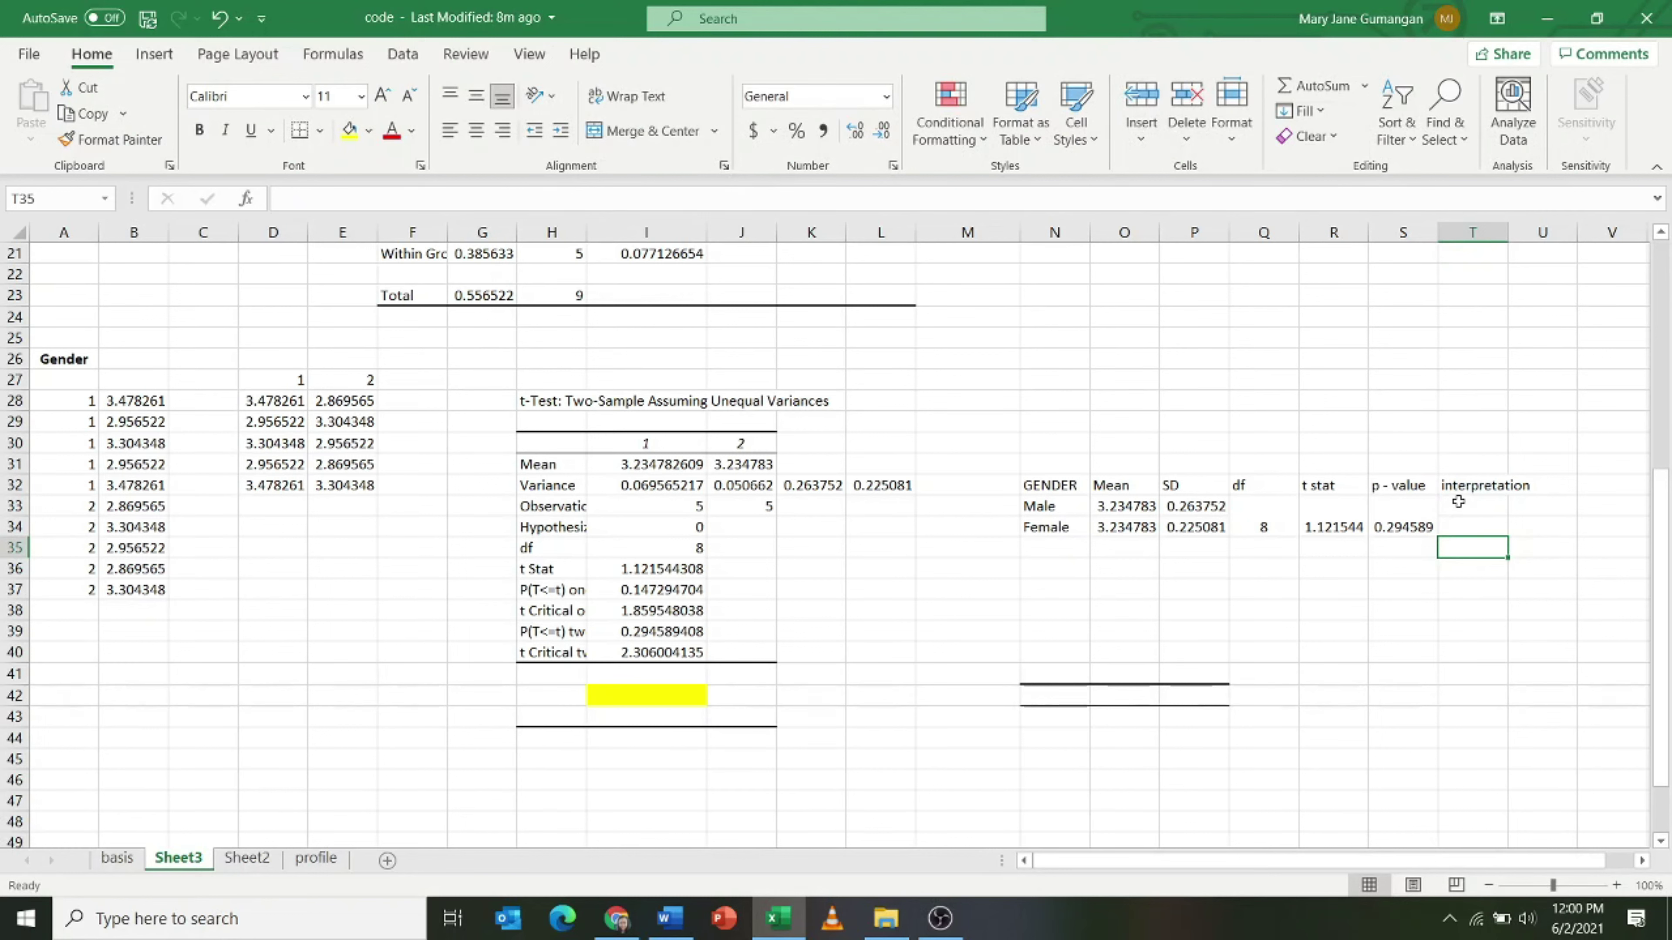
key(Up)
key(Up)
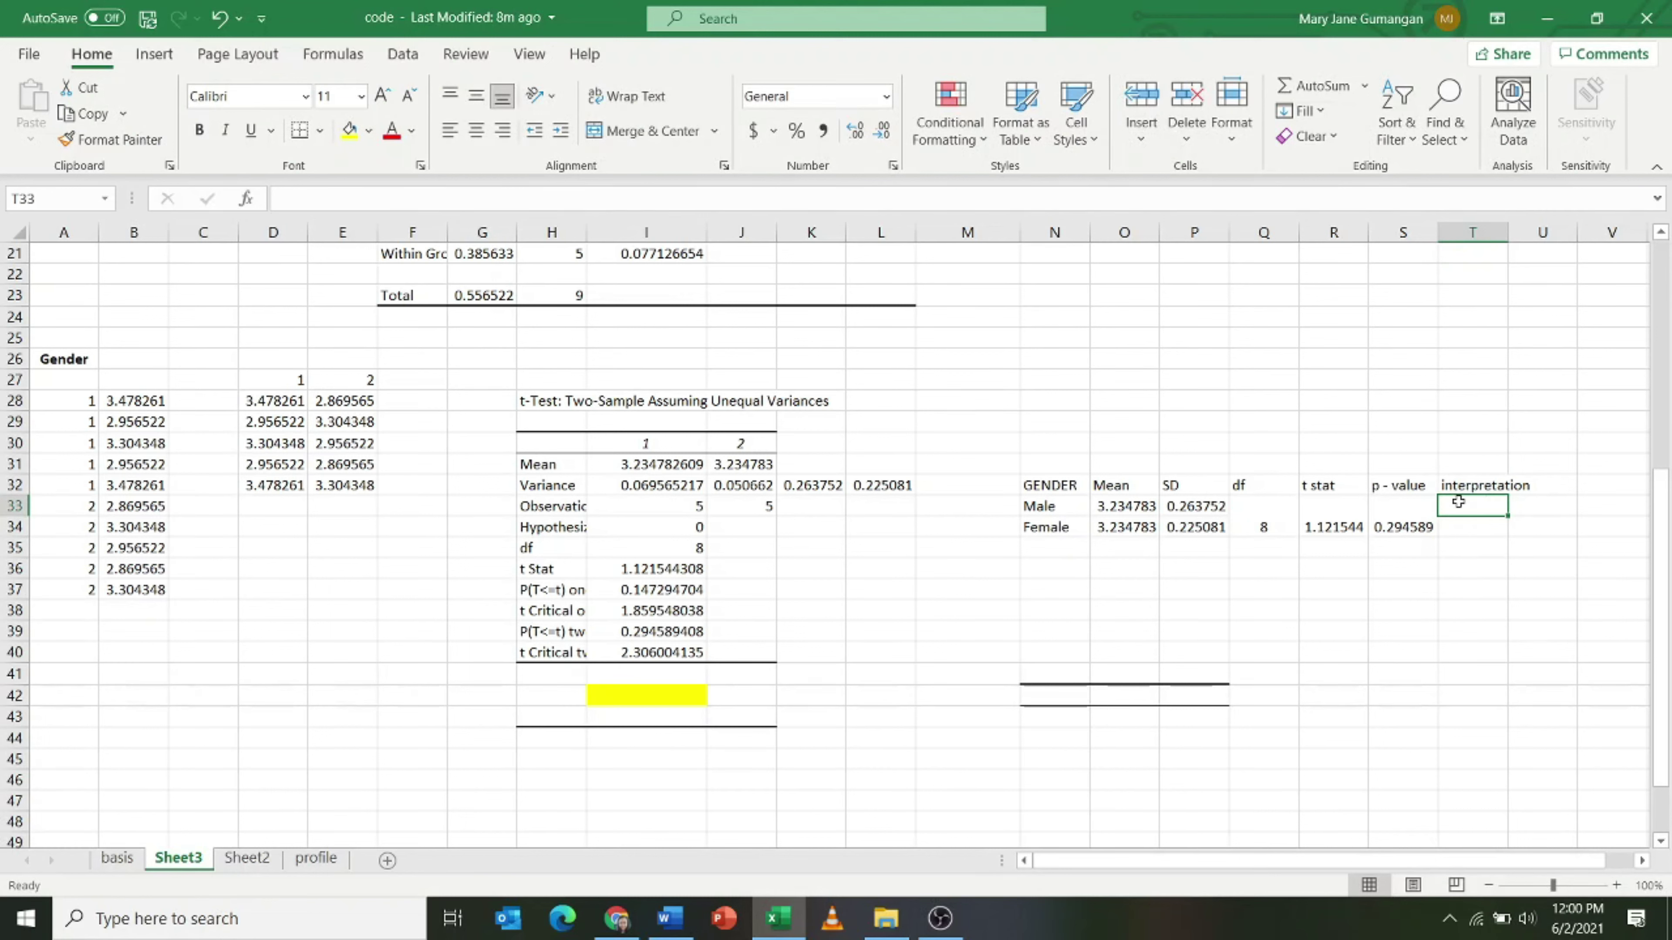
drag(1458, 502, 1461, 522)
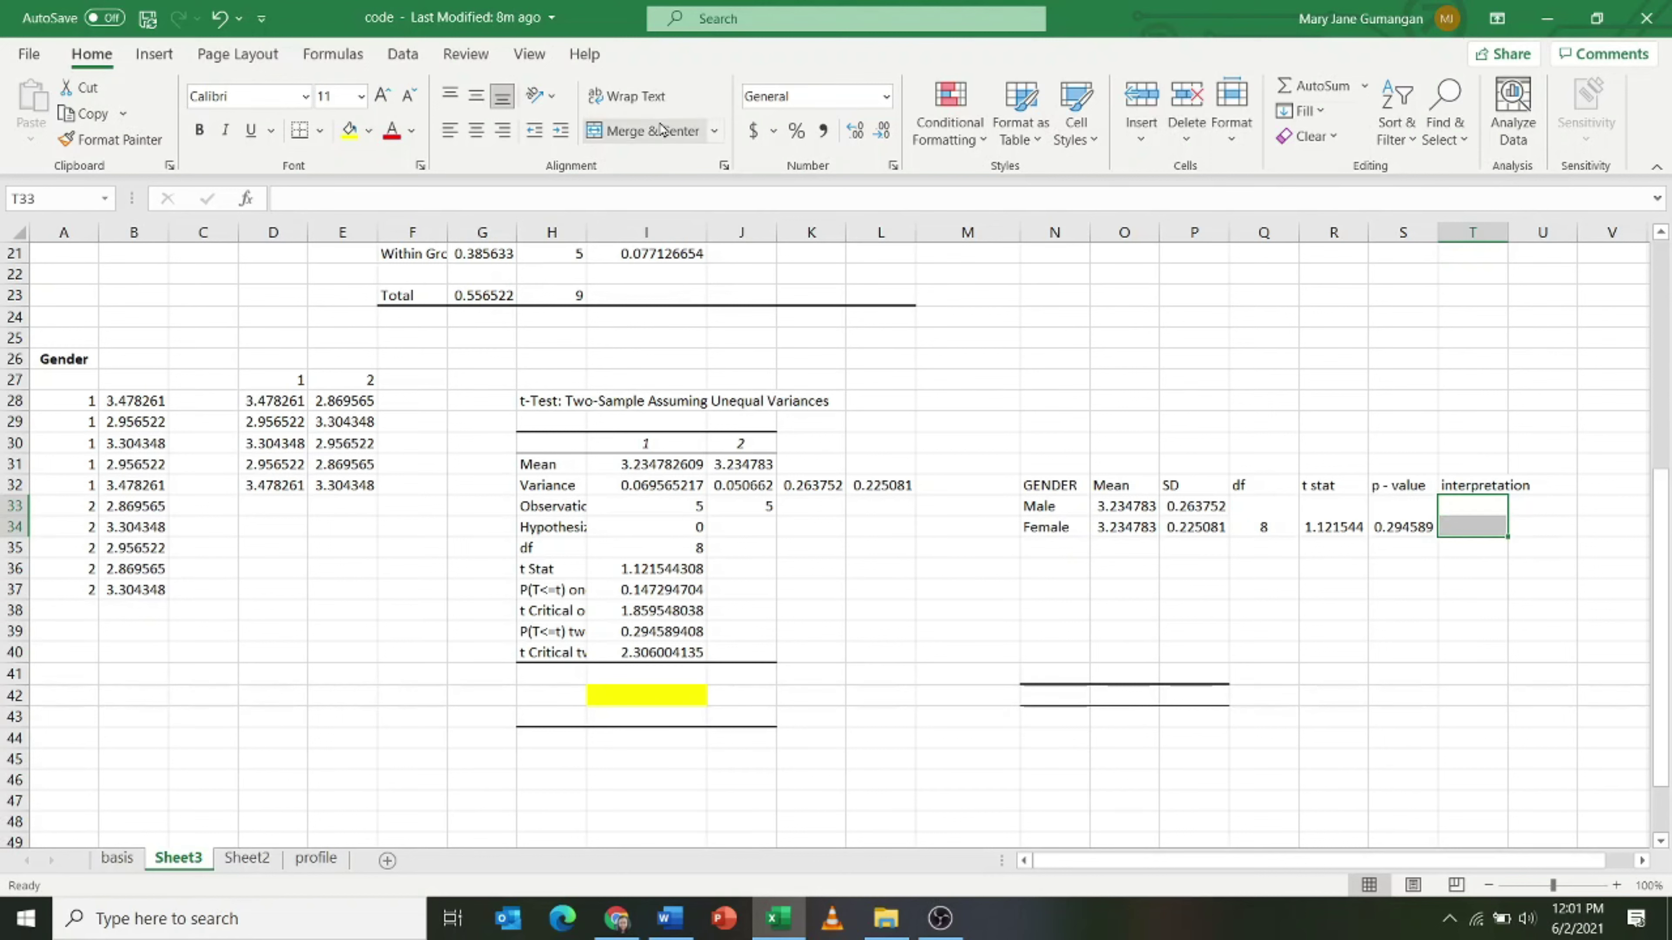
click(641, 130)
text(n)
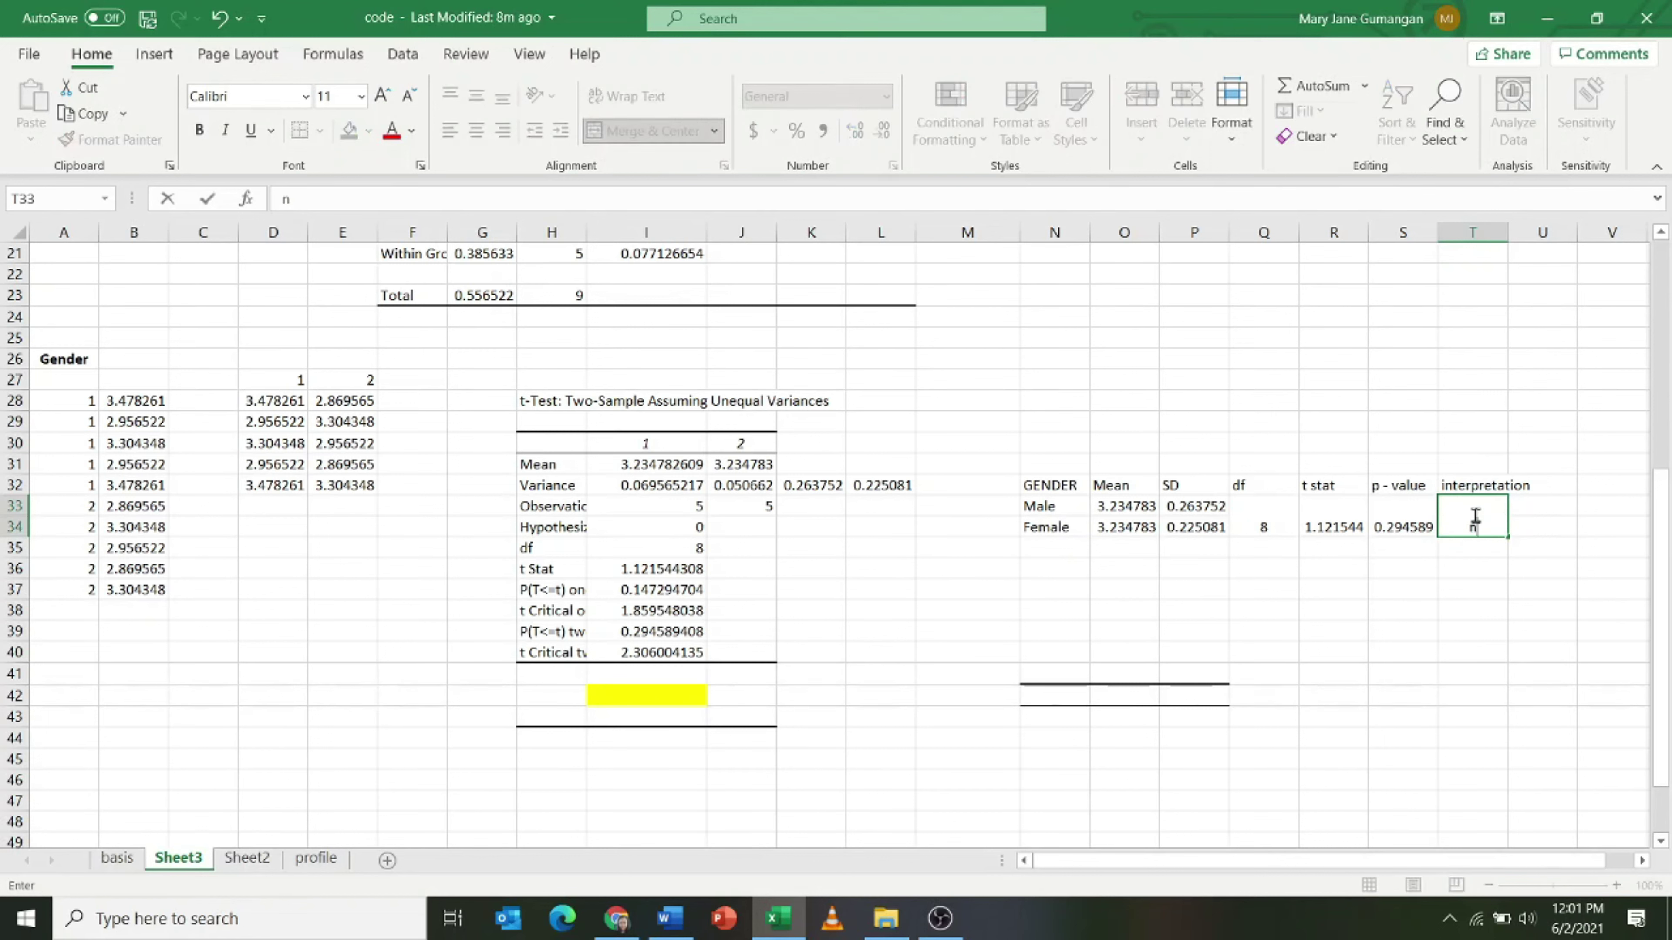
text(ot significant)
click(1519, 623)
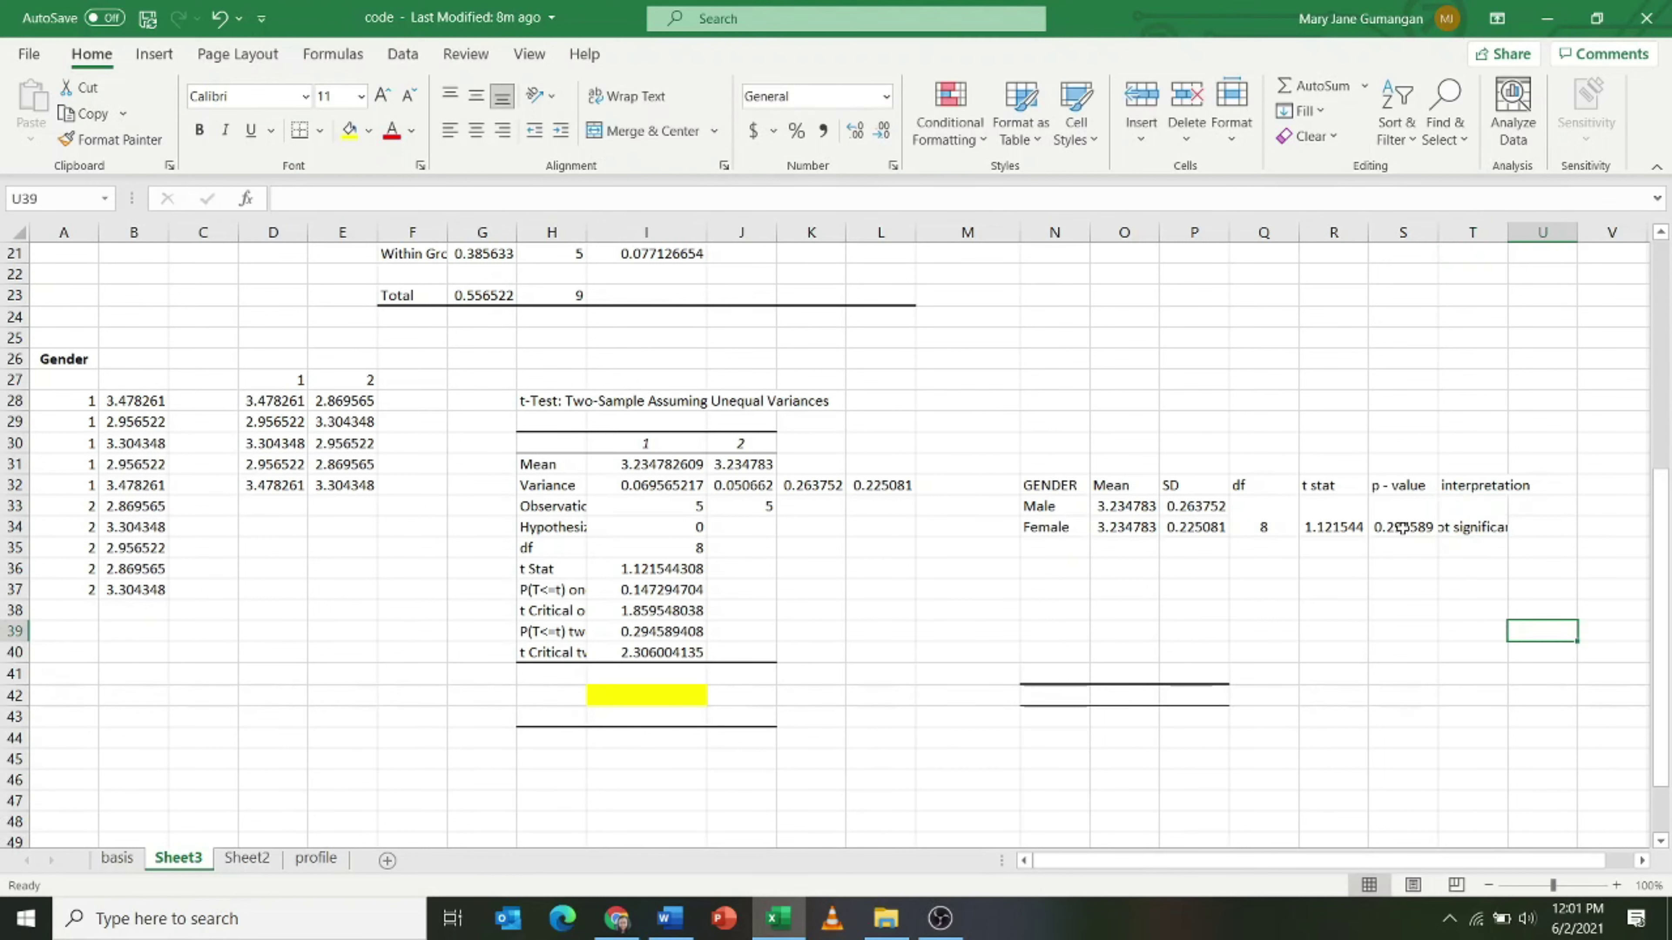
Round the numeric results in O33:S34 to two decimal places.
click(1396, 567)
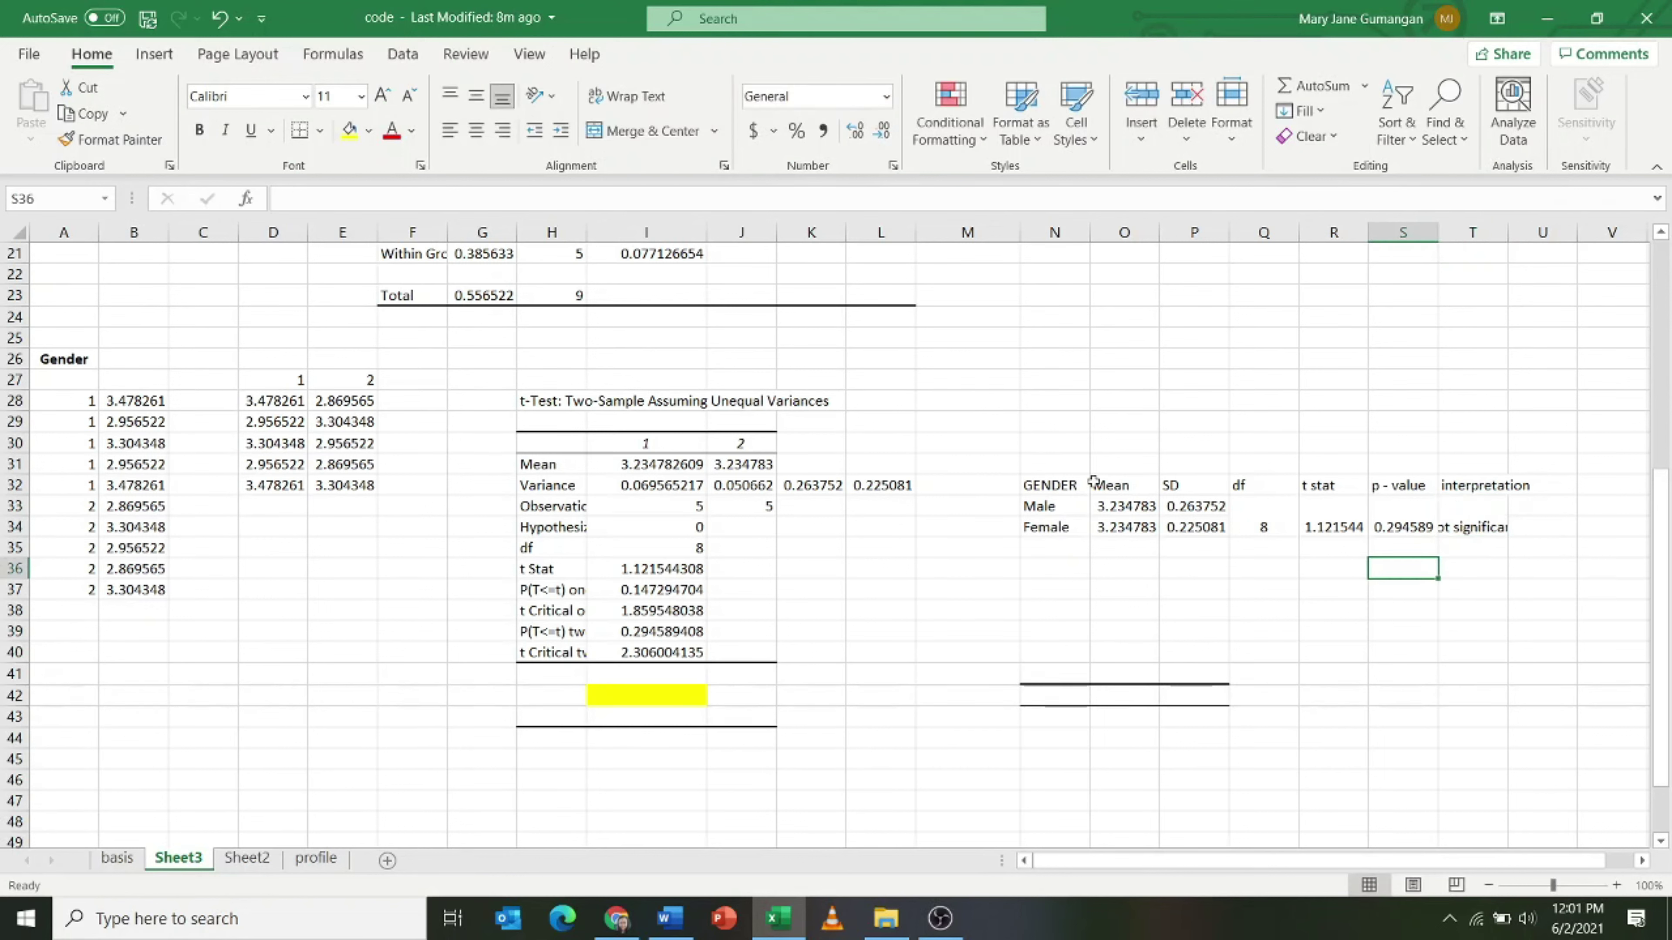
click(1492, 504)
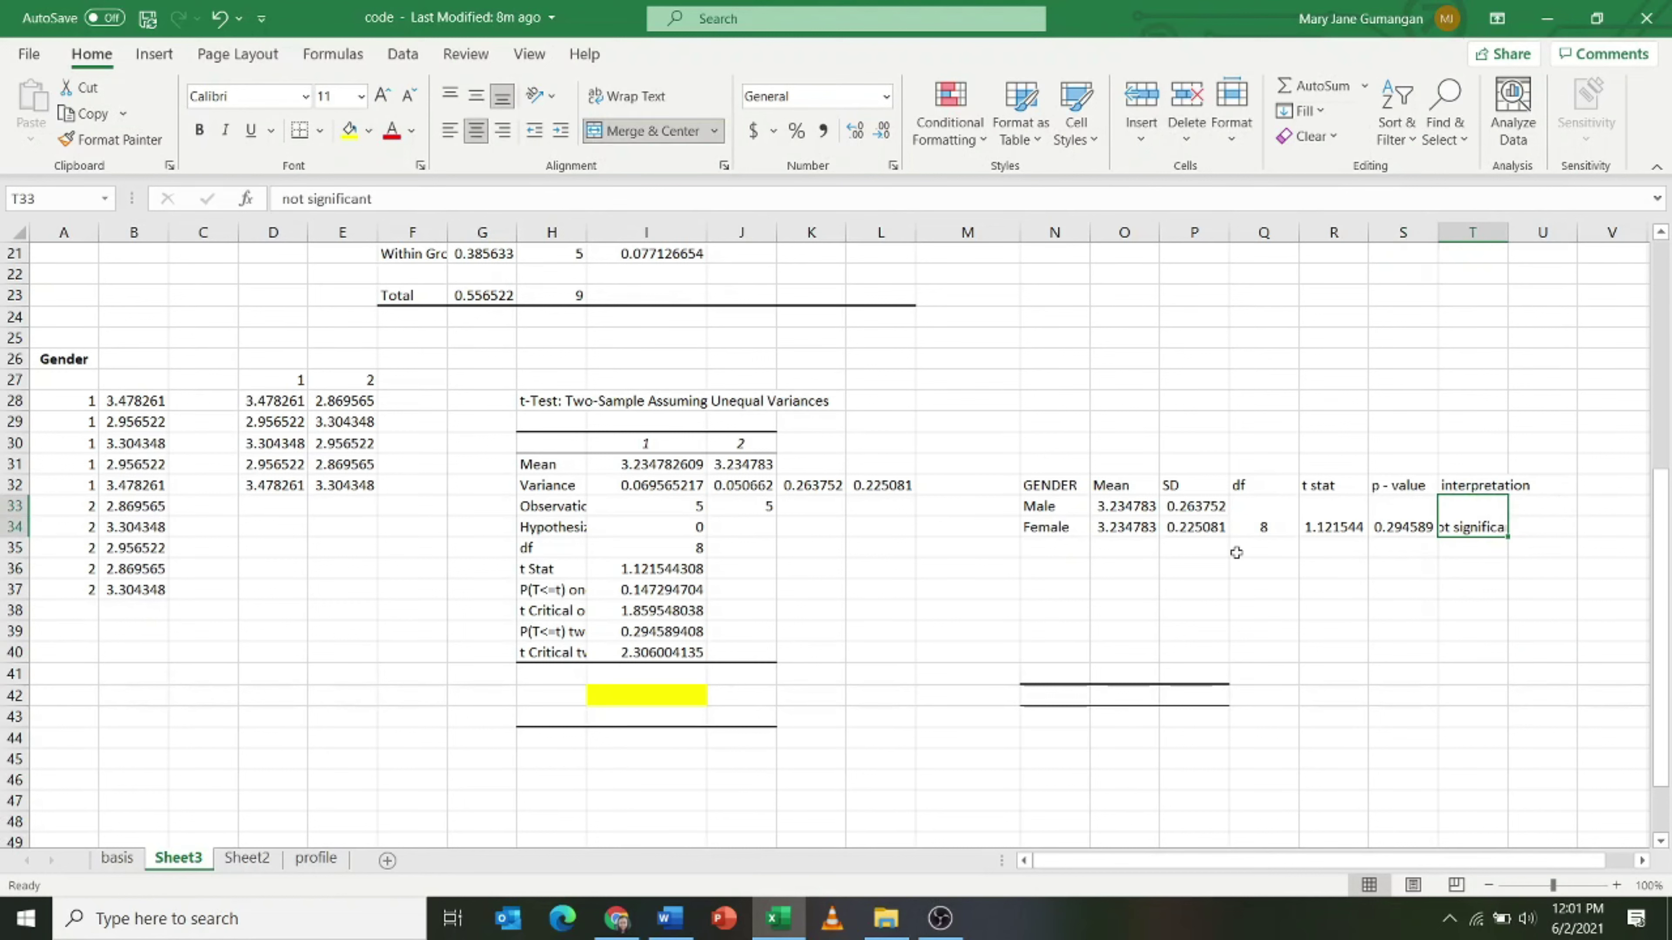
drag(1124, 502, 1402, 527)
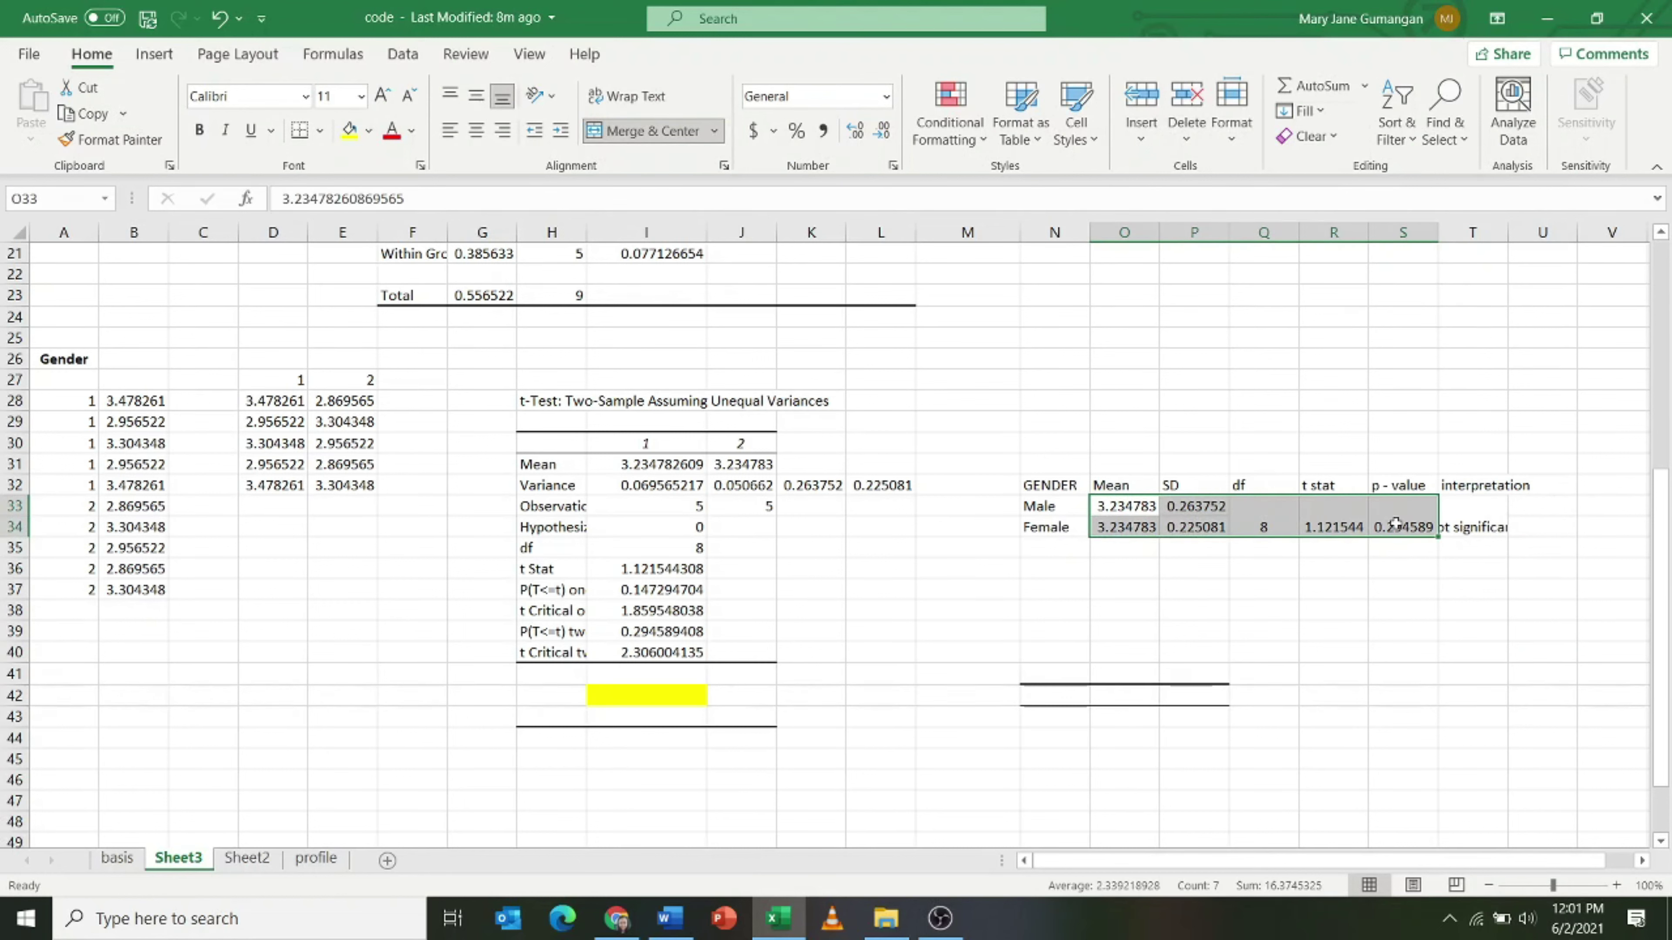
click(882, 130)
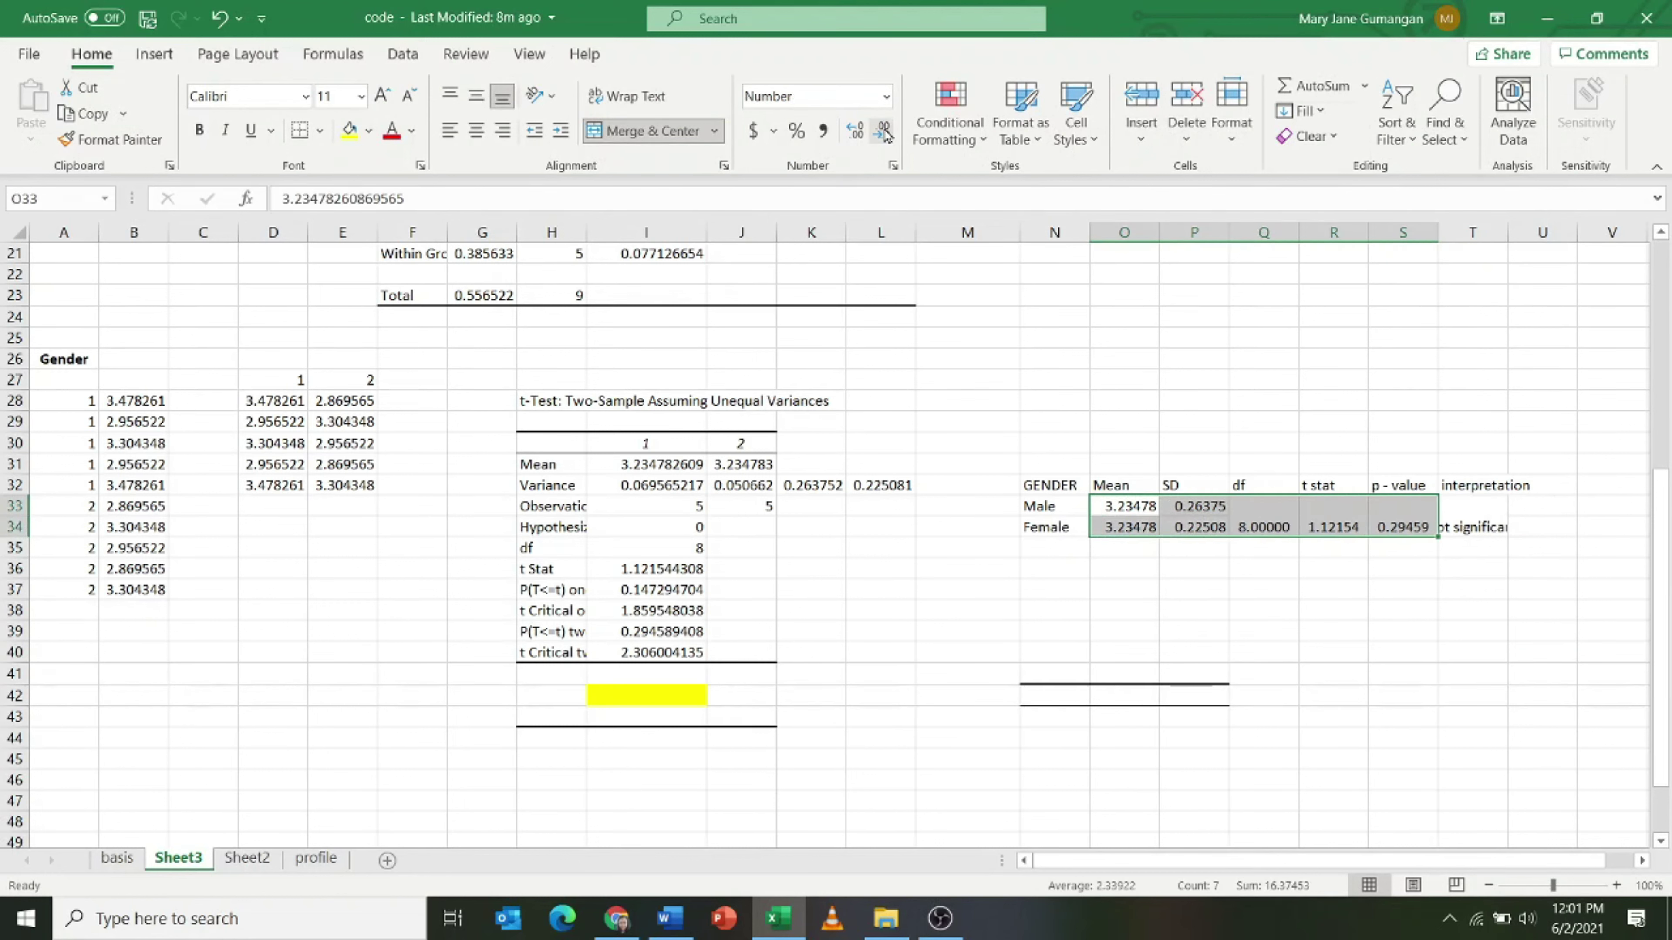
click(882, 130)
click(883, 130)
click(882, 130)
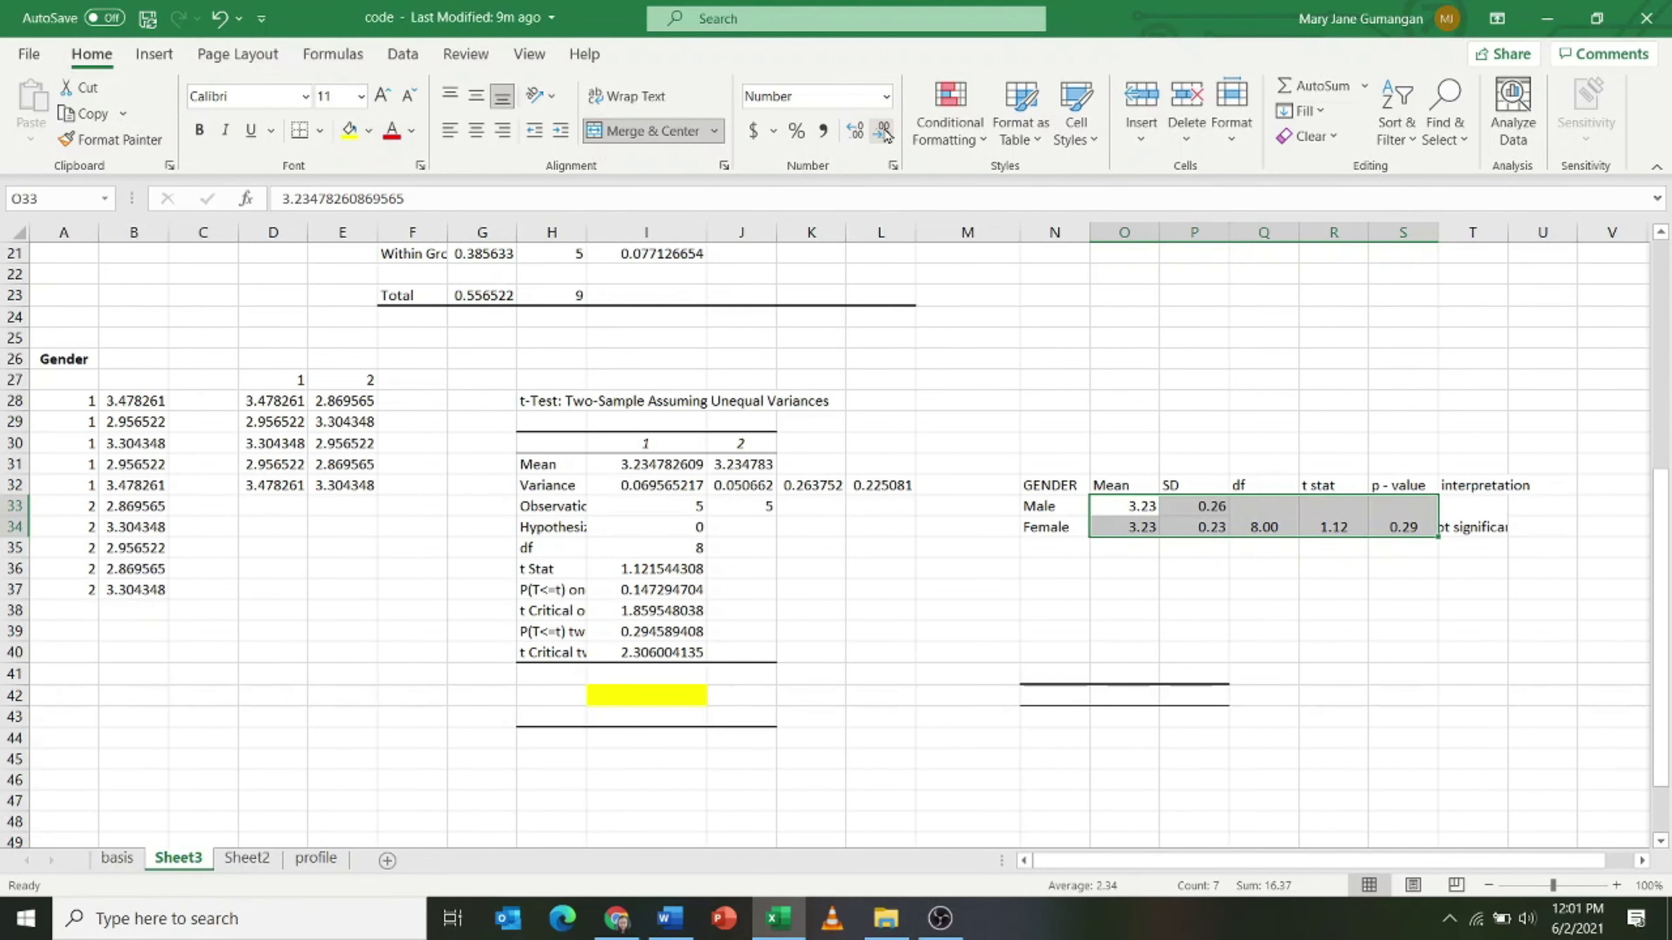
Wrap the 'not significant' interpretation text onto two lines.
click(1261, 515)
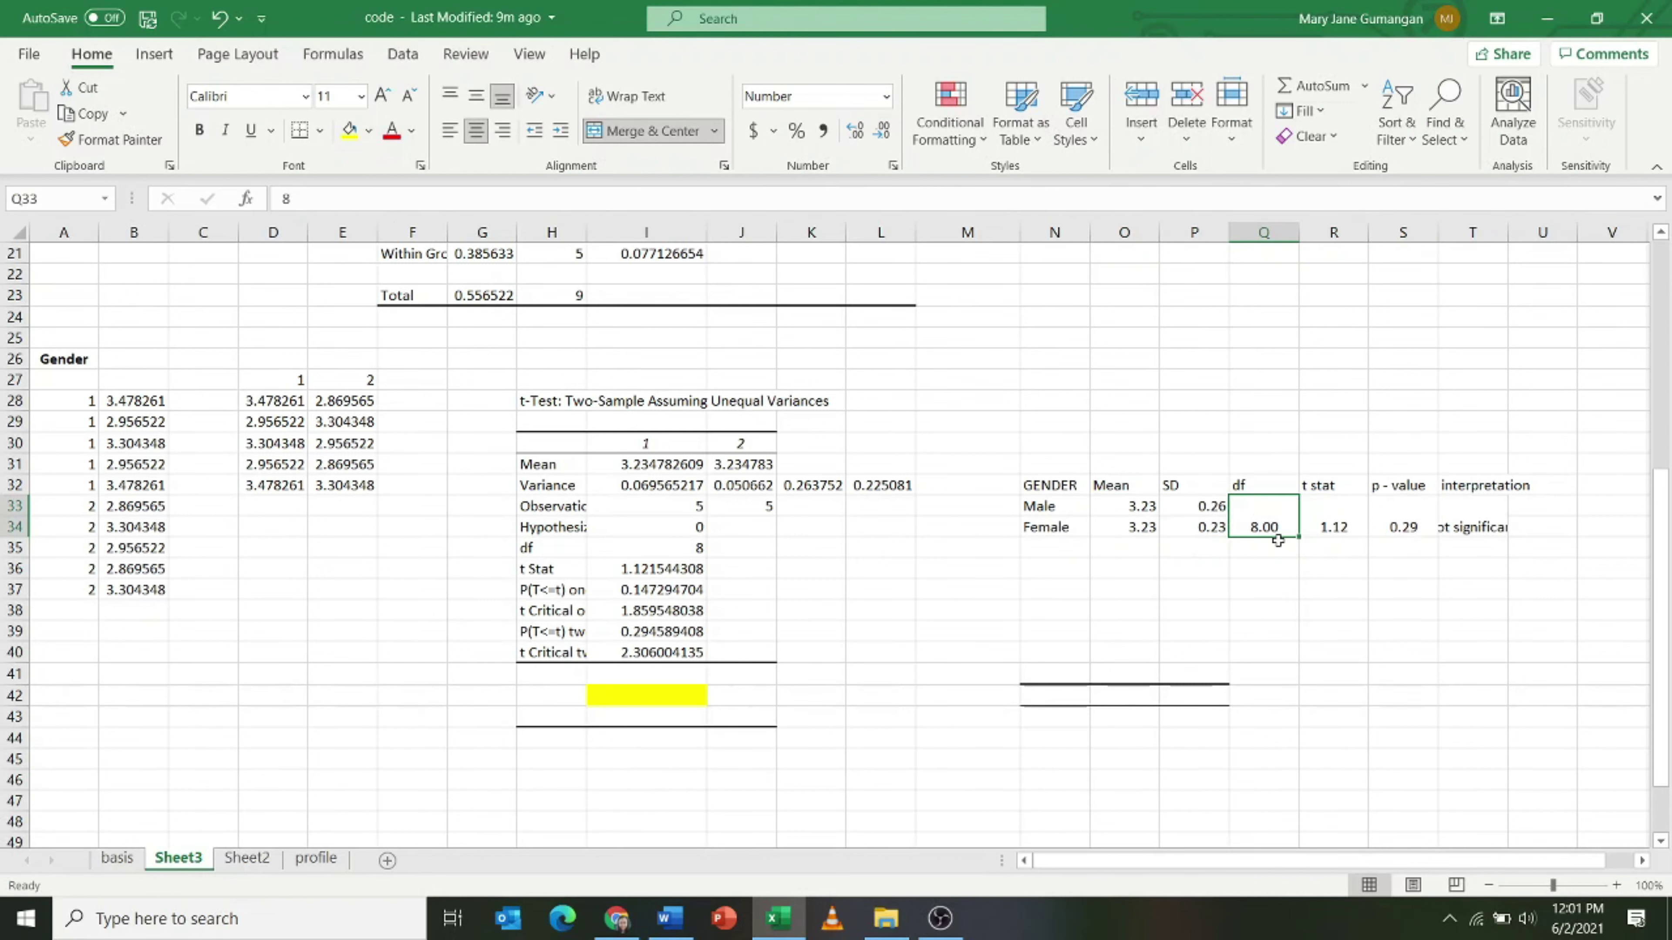
click(1365, 585)
click(1459, 512)
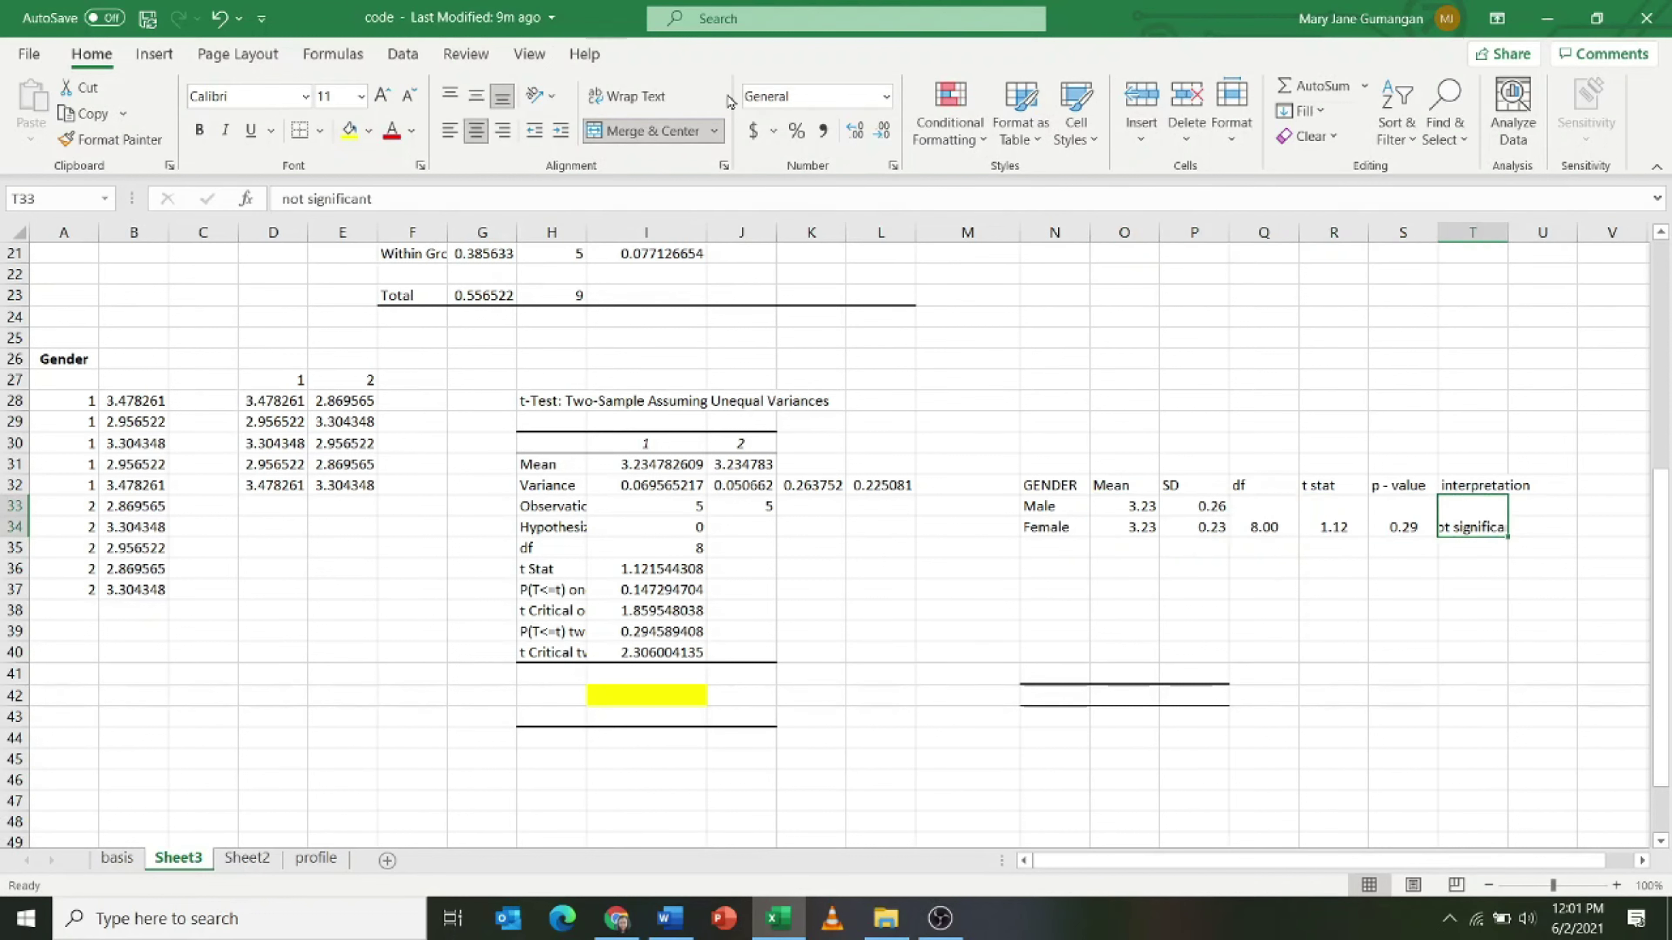
click(627, 96)
Copy the gender summary table N32:T34.
click(1473, 568)
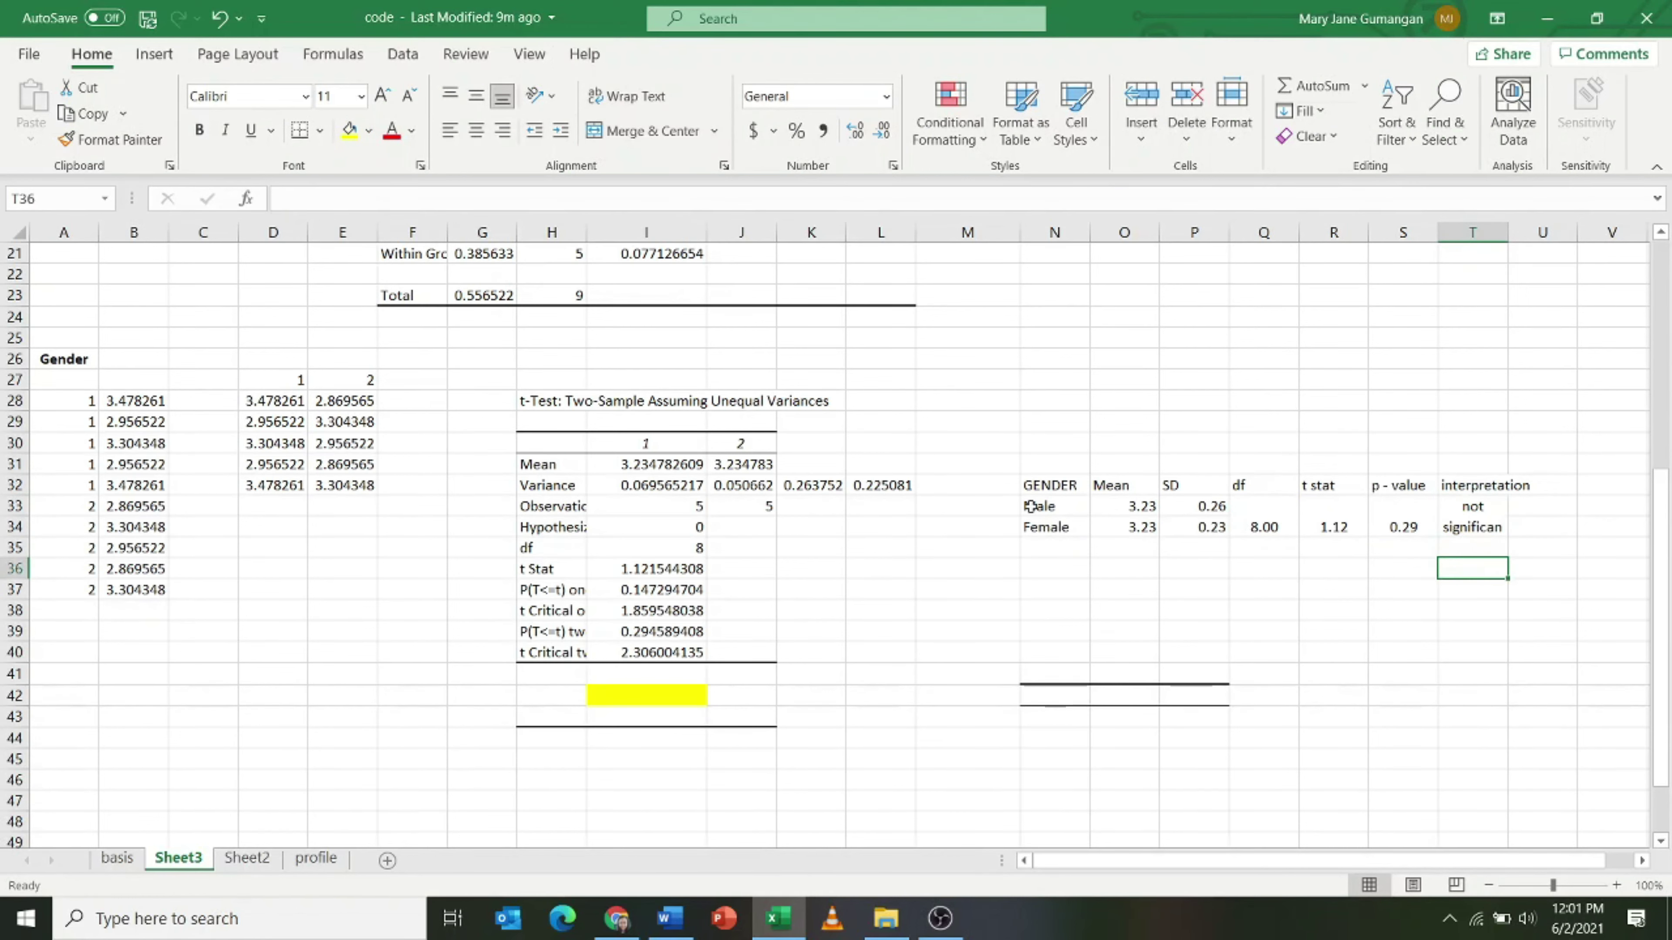
drag(1037, 486, 1475, 530)
key(ctrl+c)
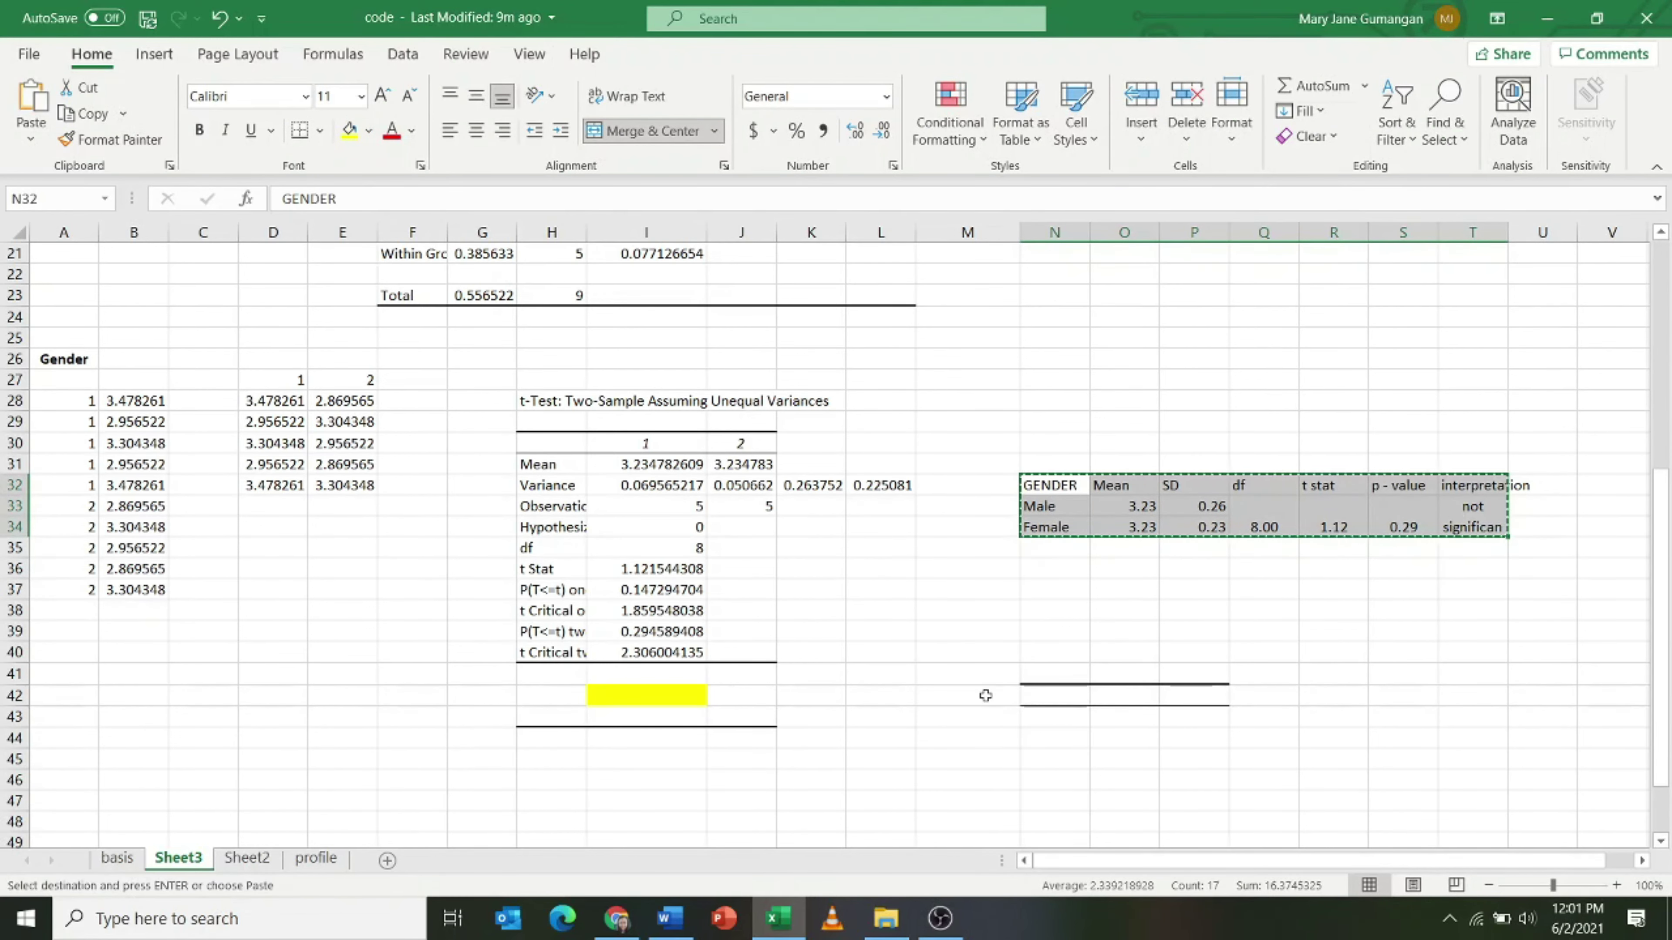
Paste the gender t-test table below the ANOVA table in Word and apply All Borders.
click(669, 917)
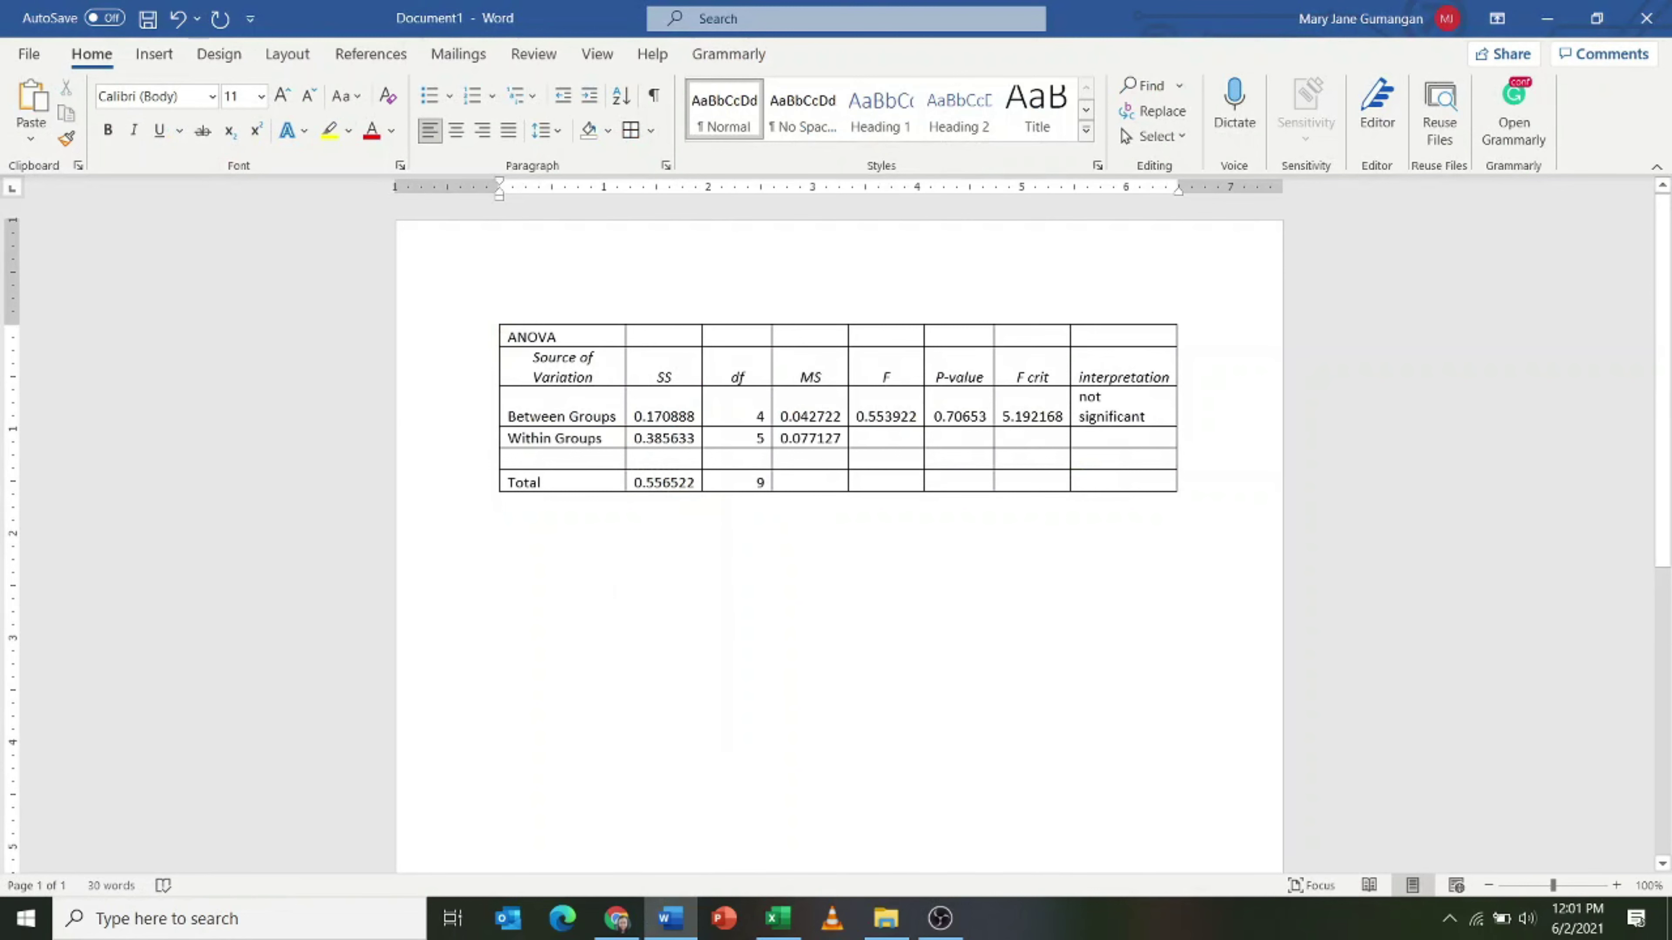
click(597, 590)
key(ctrl+v)
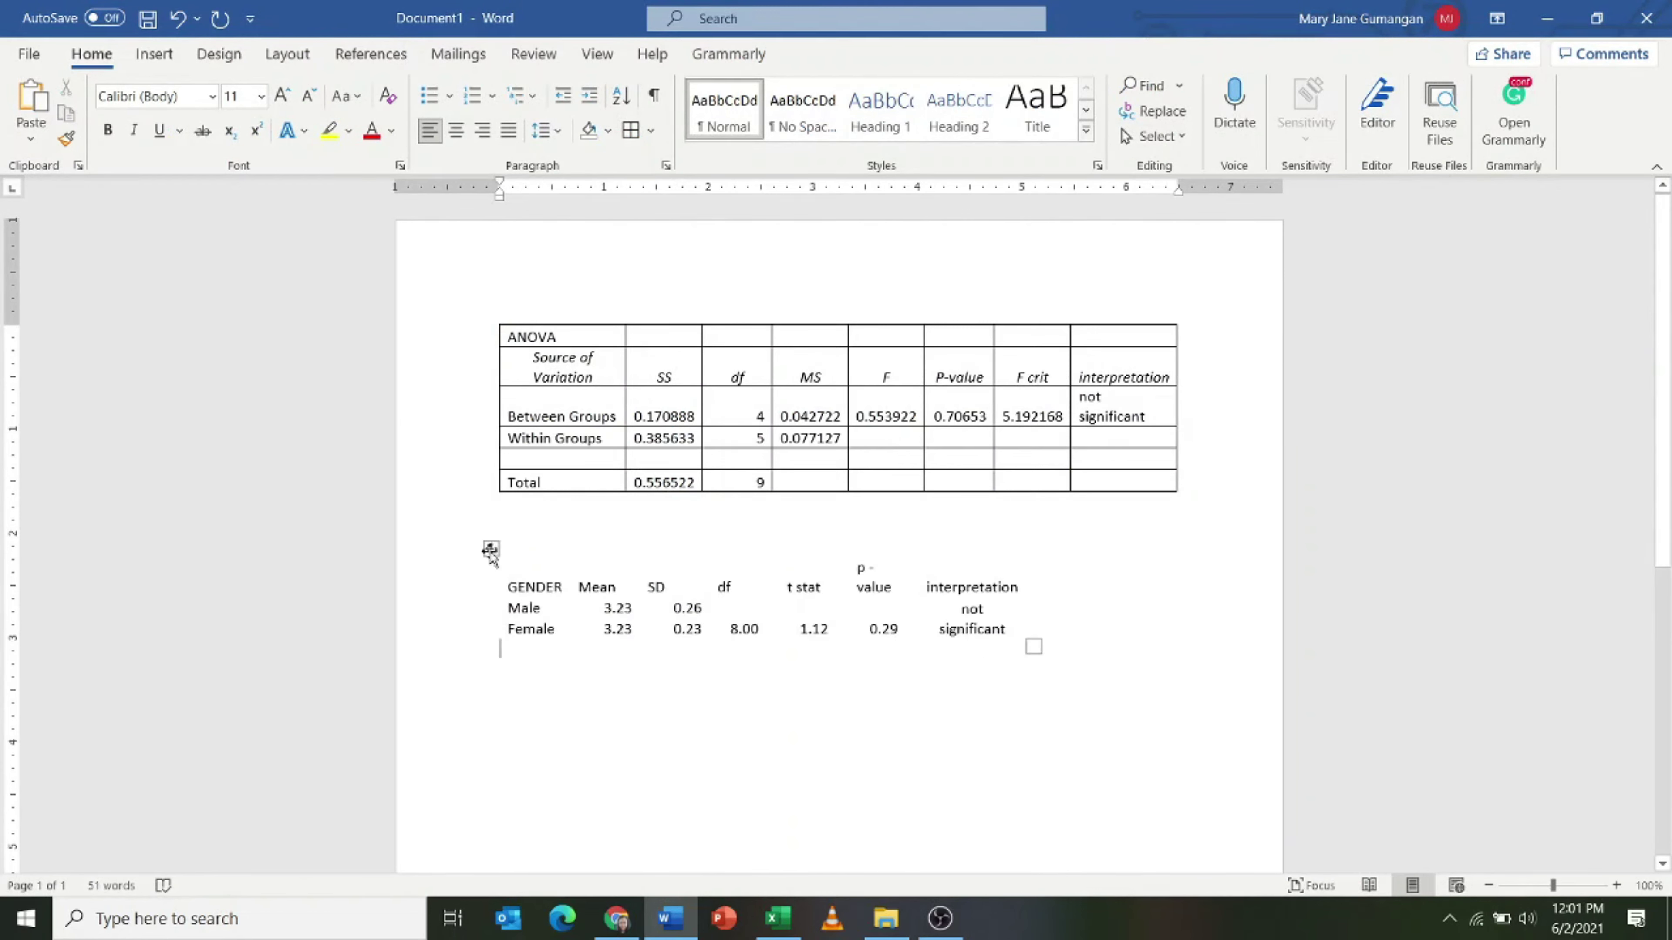
click(491, 549)
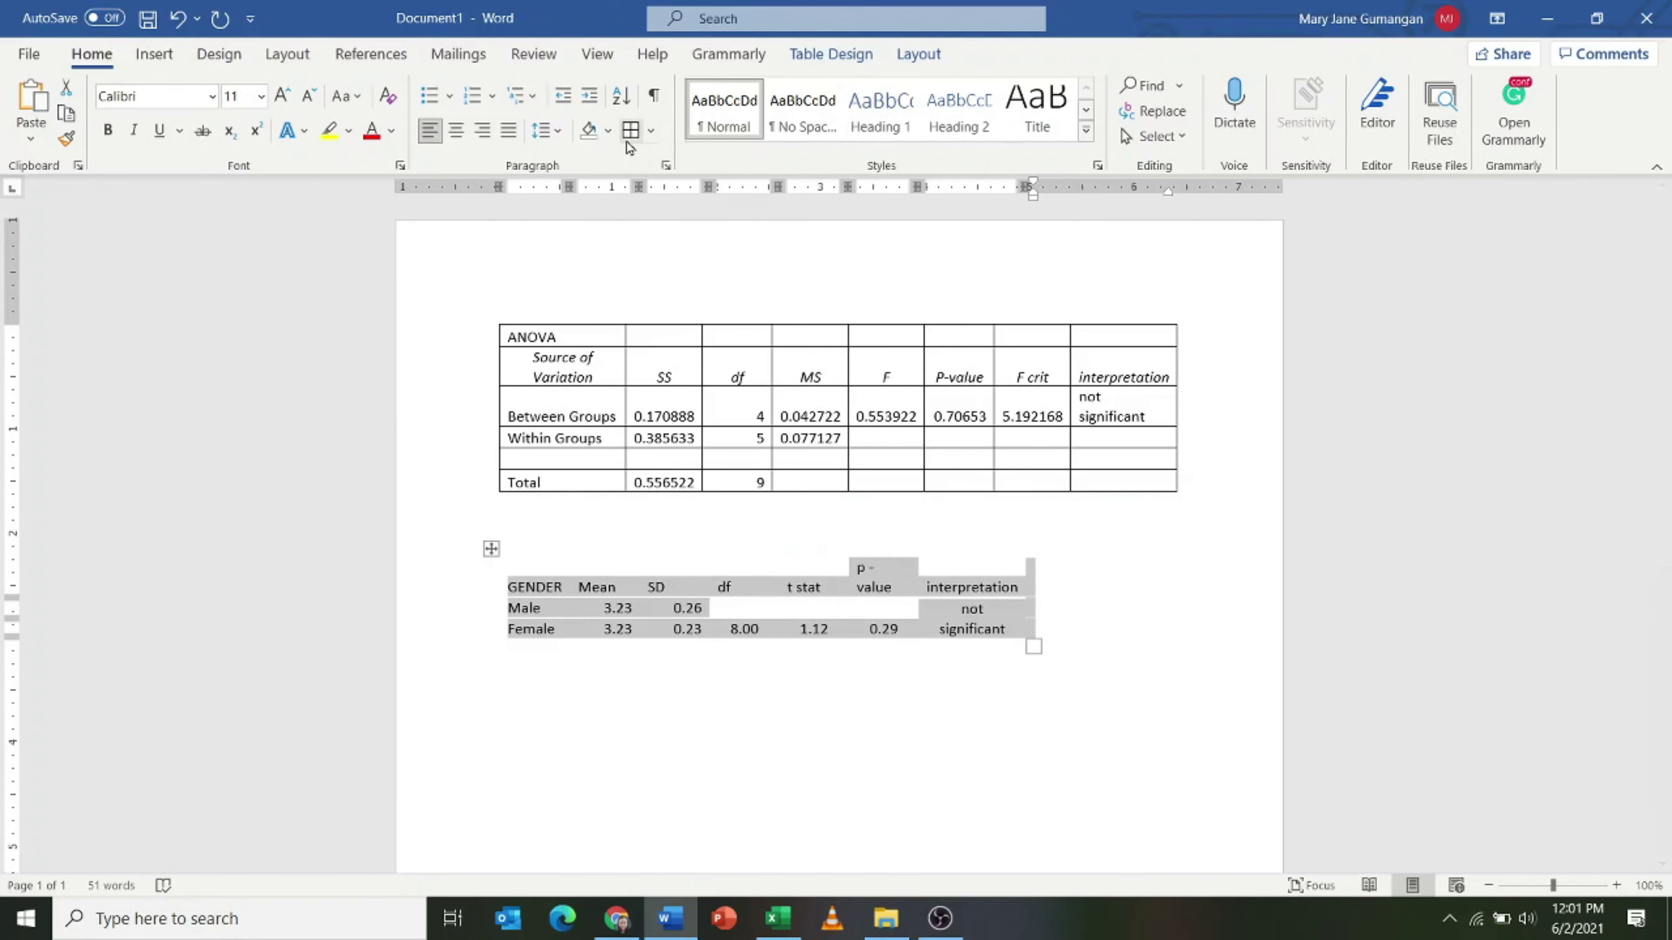
click(630, 130)
click(1159, 689)
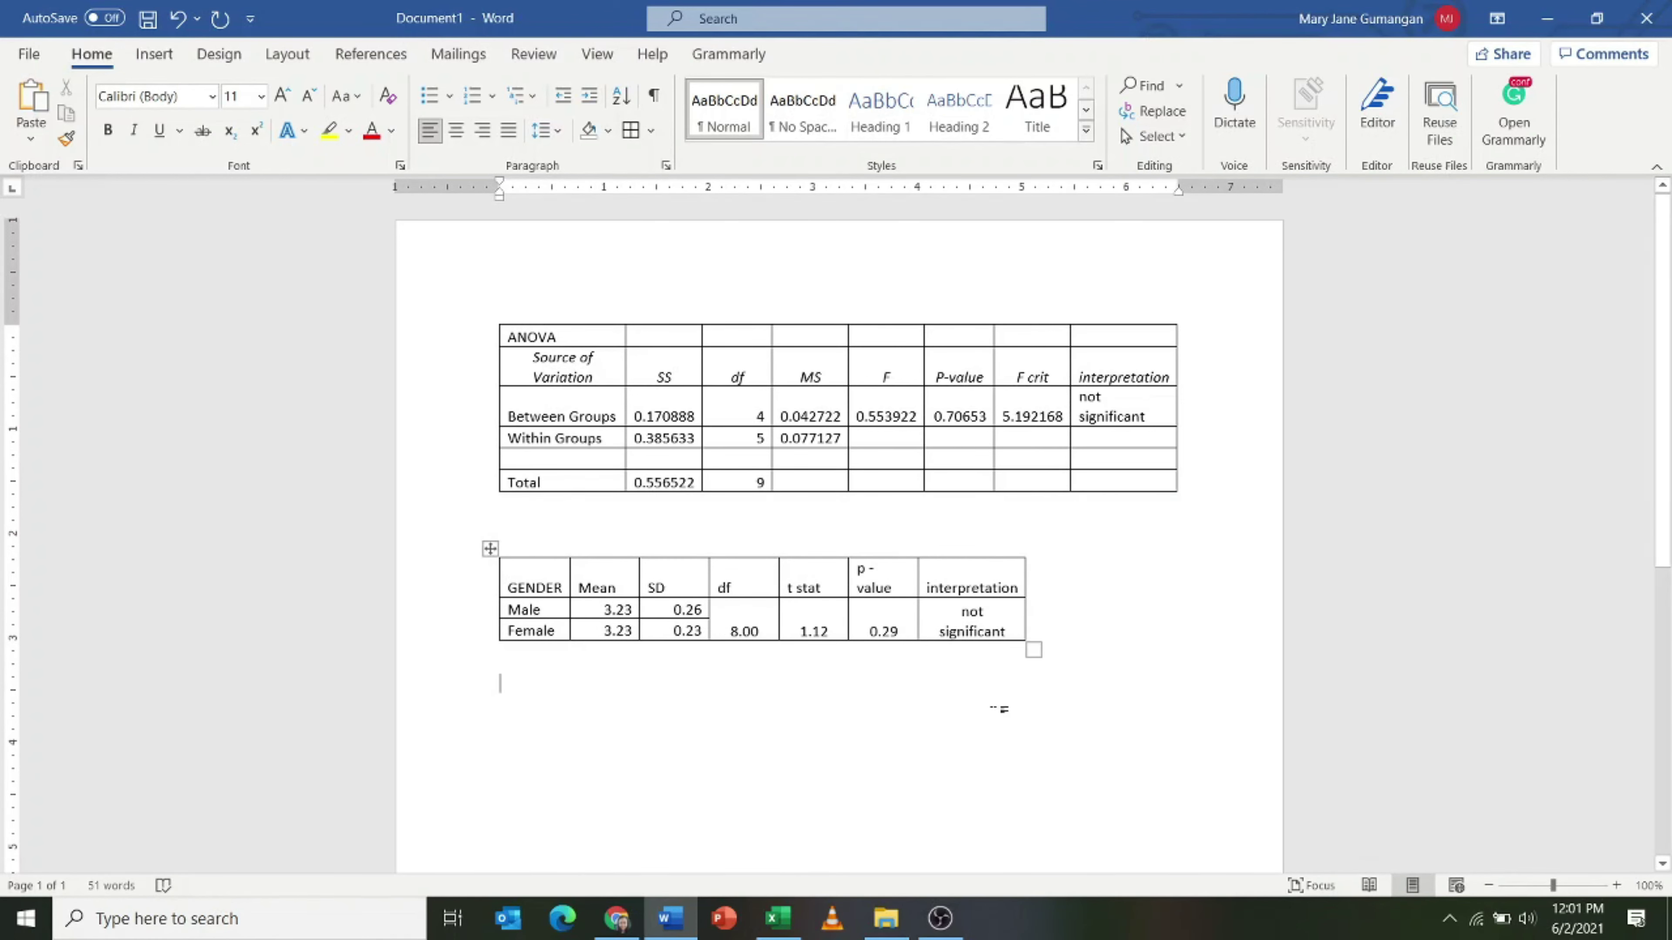
Copy the Section column from Sheet2 into Sheet3 starting at A50.
click(778, 919)
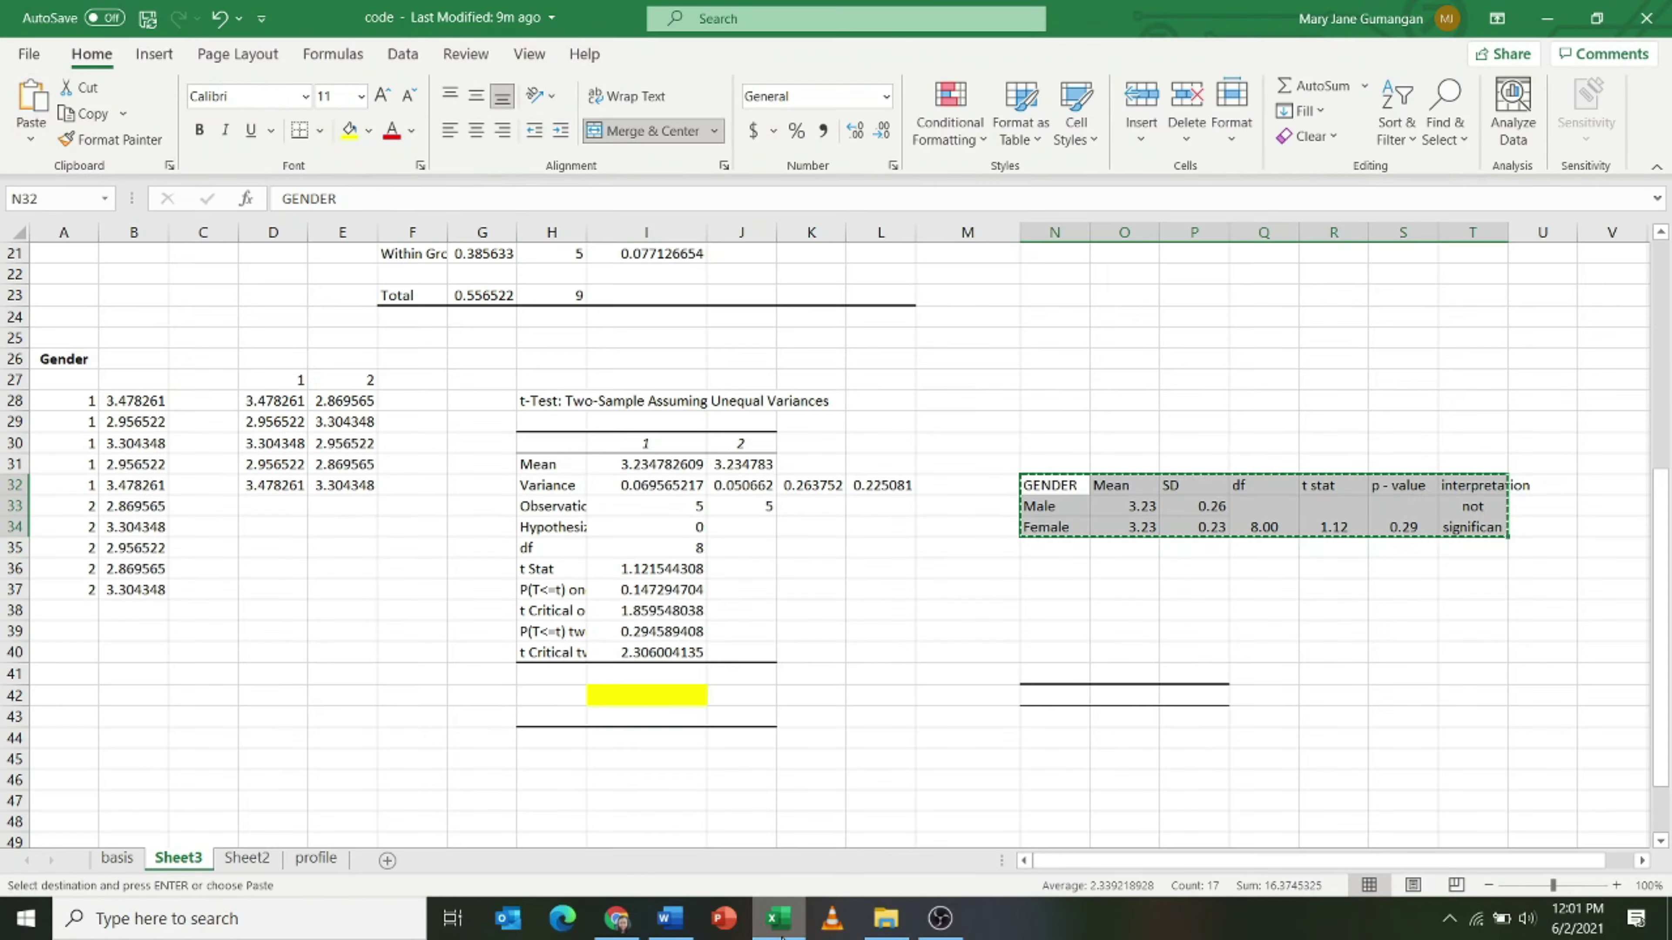
scroll(397, 613, up, 2)
scroll(188, 732, down, 3)
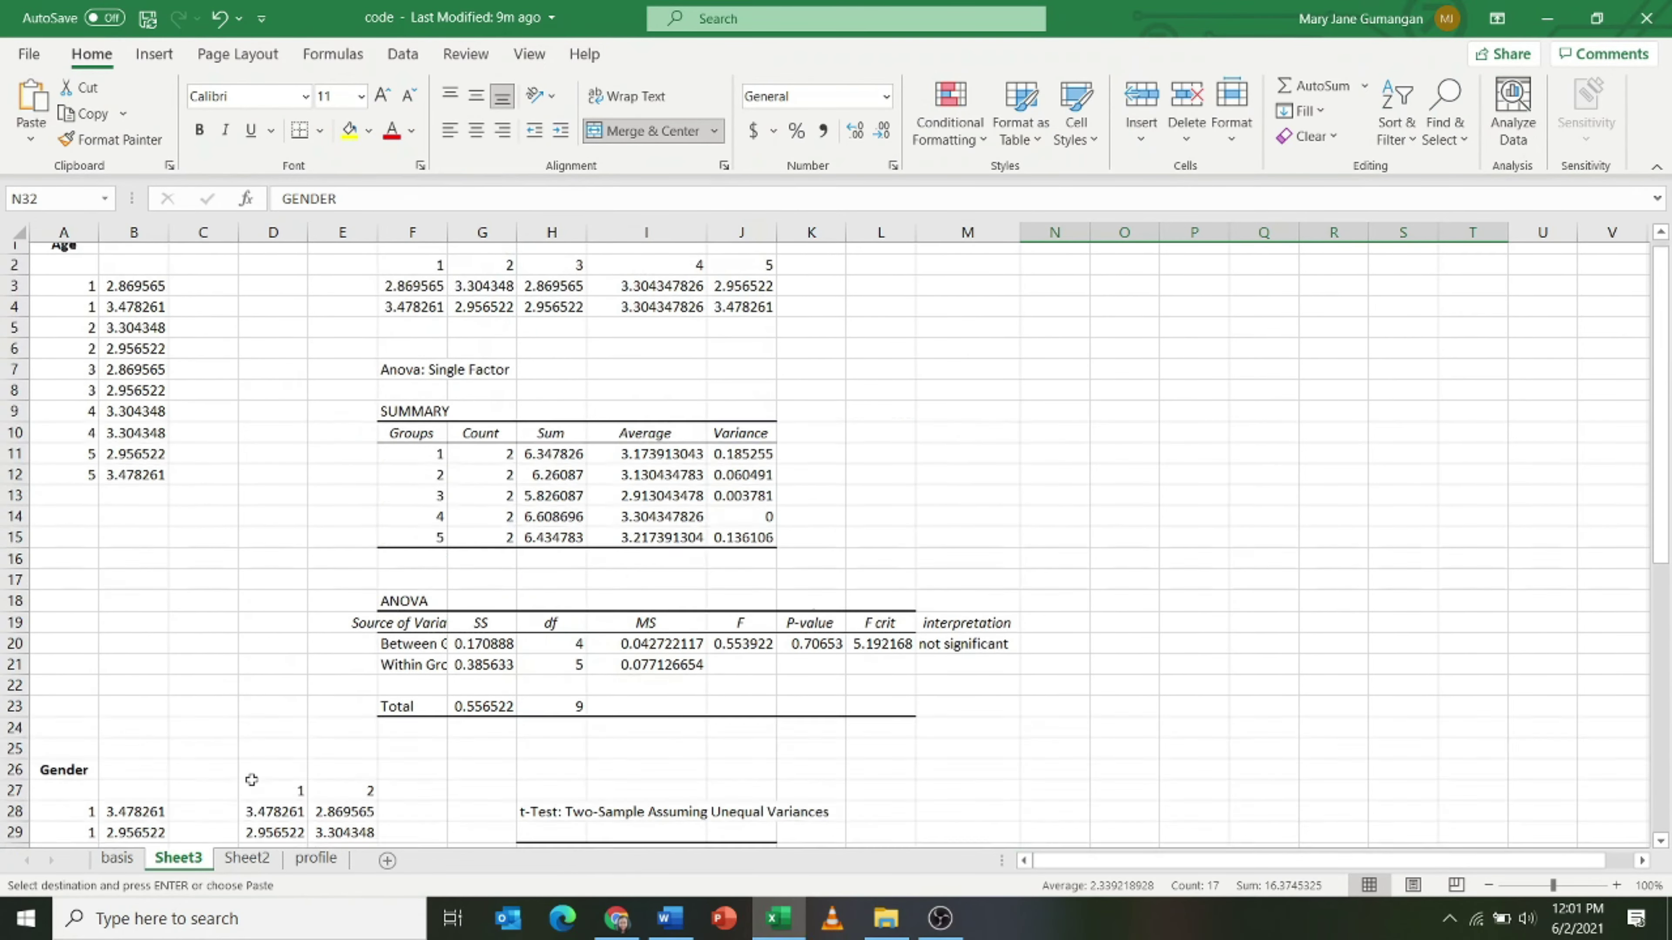
click(247, 858)
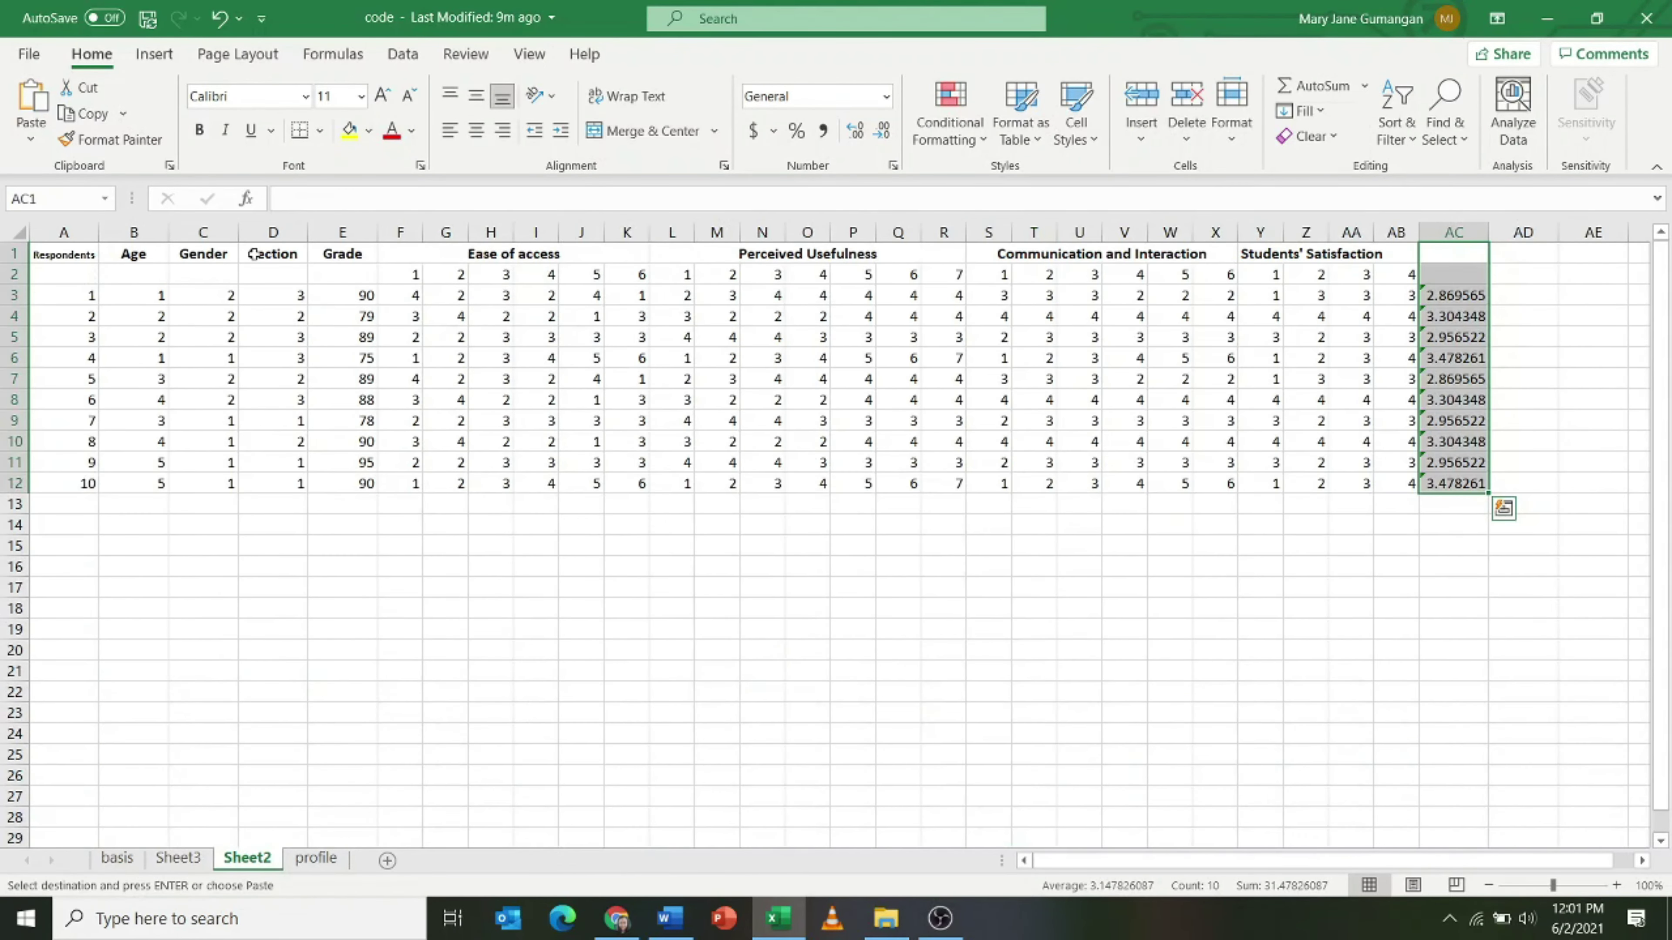
drag(252, 253, 251, 479)
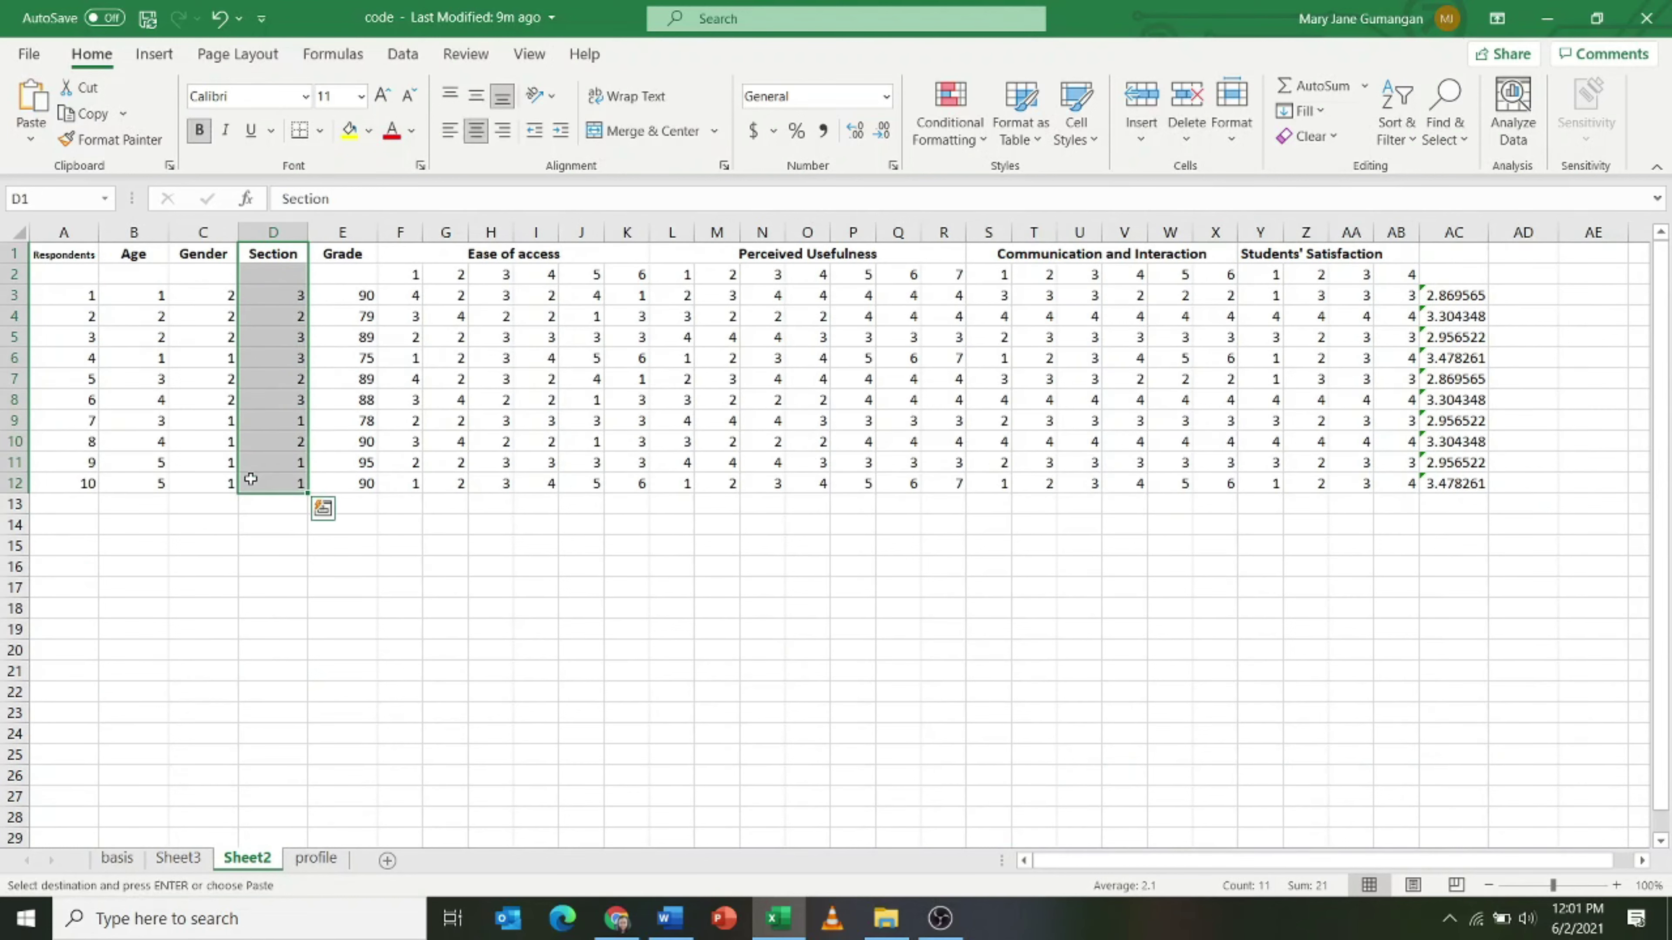
key(ctrl+c)
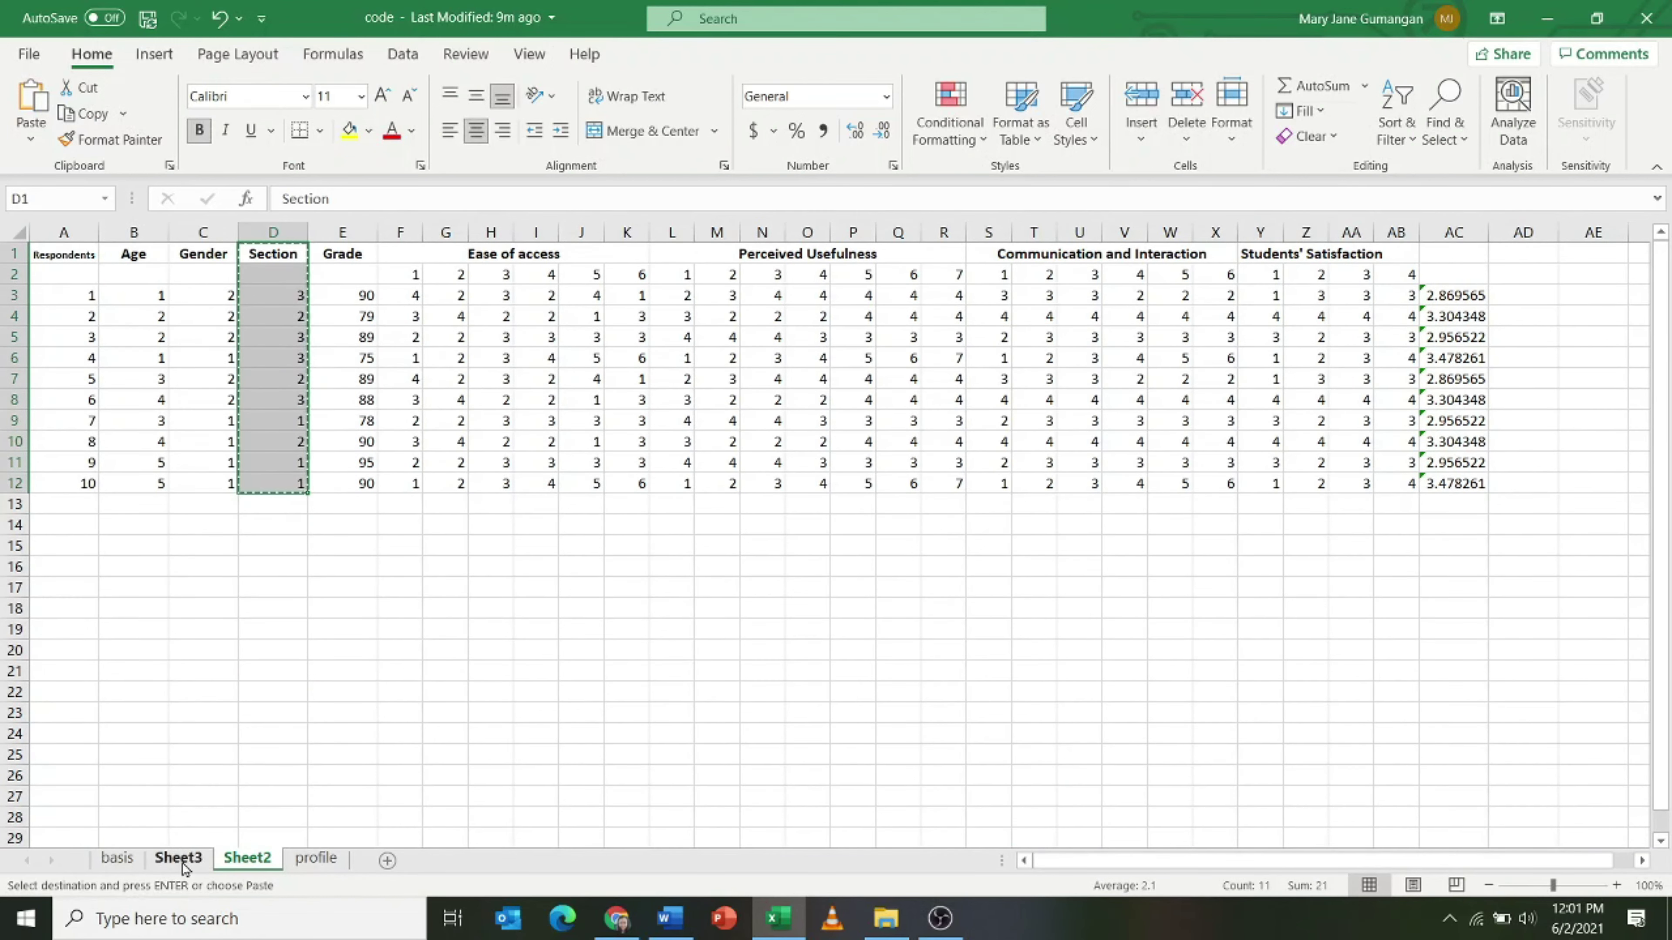
click(184, 866)
scroll(825, 677, down, 9)
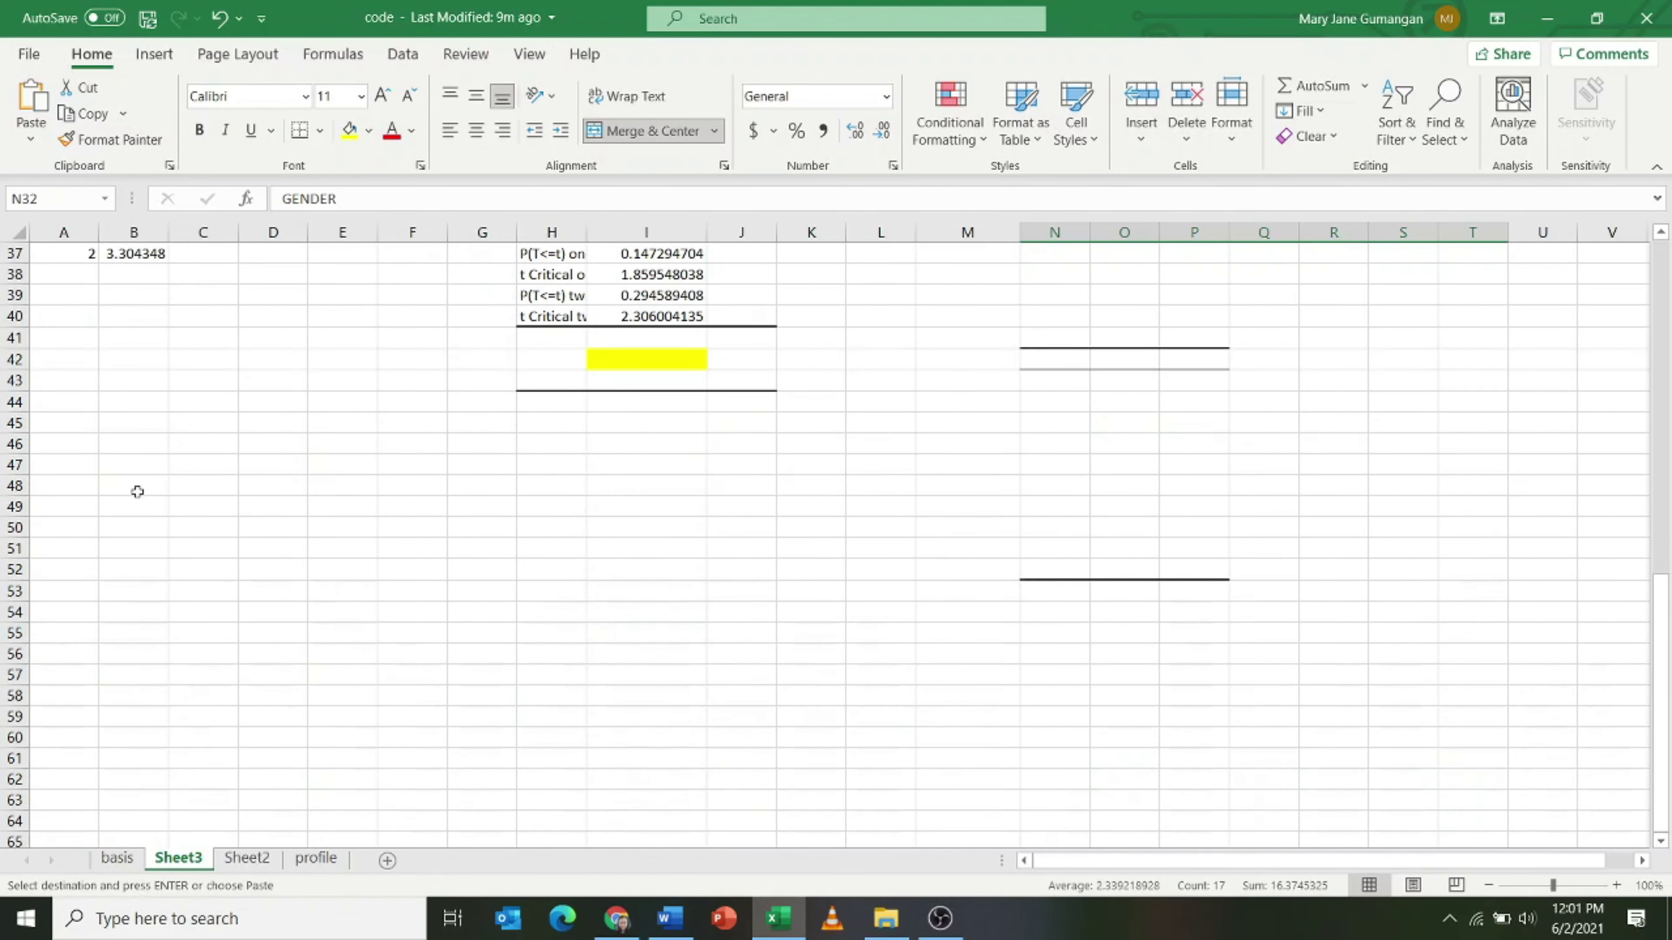
click(55, 525)
key(ctrl+v)
click(501, 571)
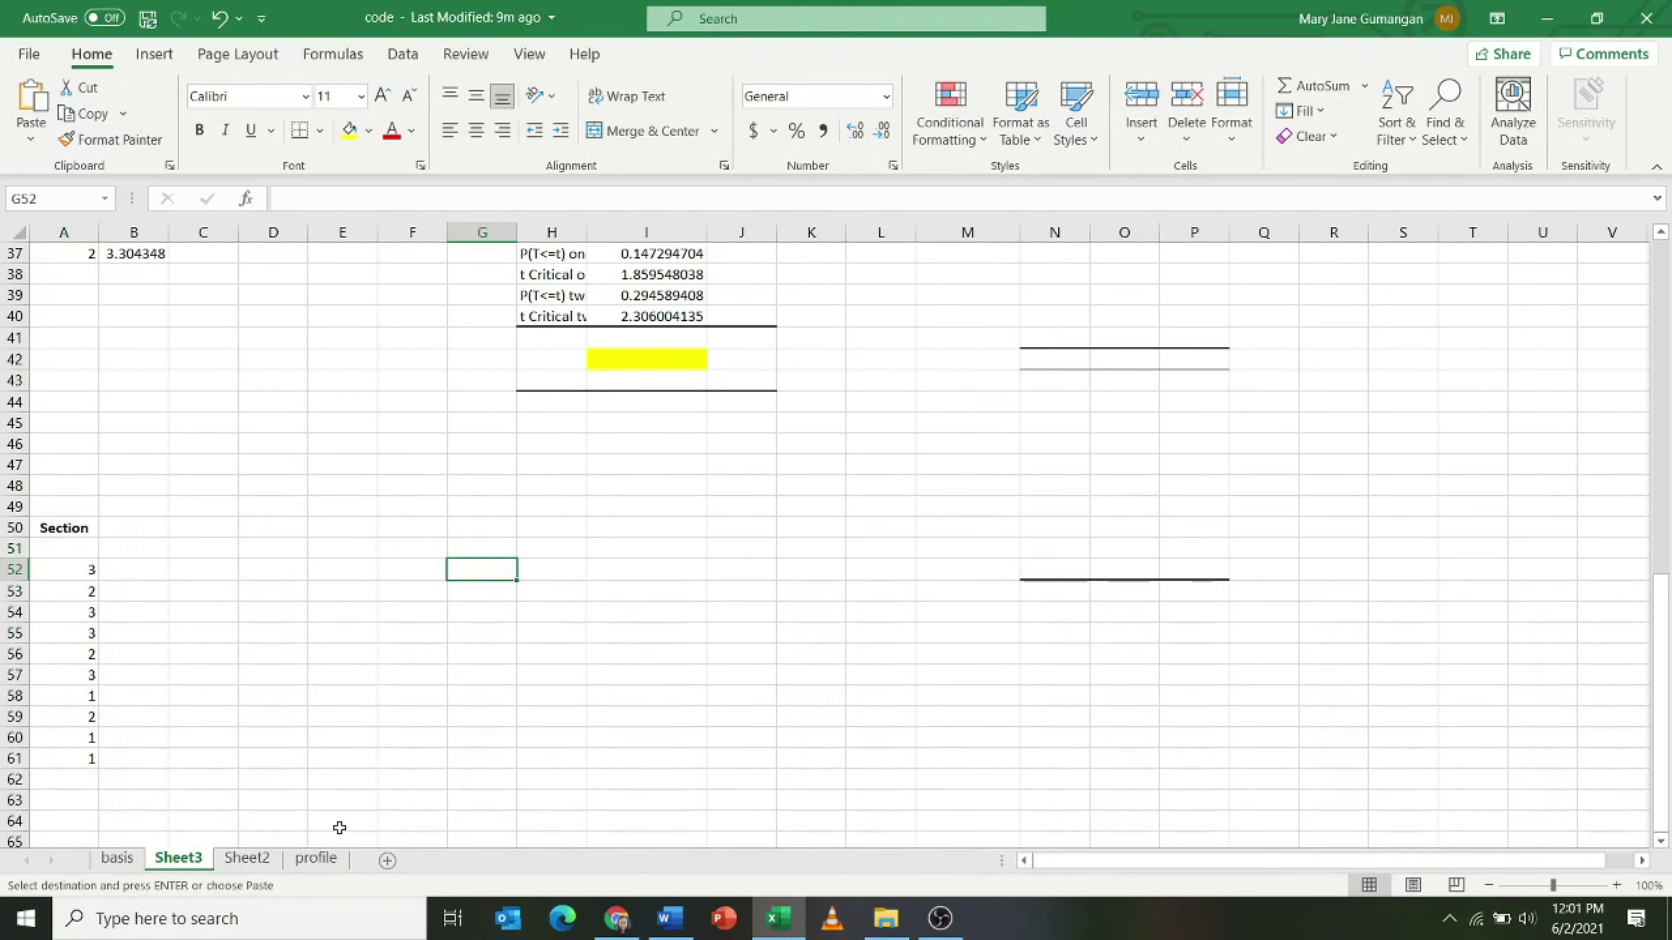
Paste Sheet2's average scores as values into B50, then select the Section values A52:A61.
click(249, 861)
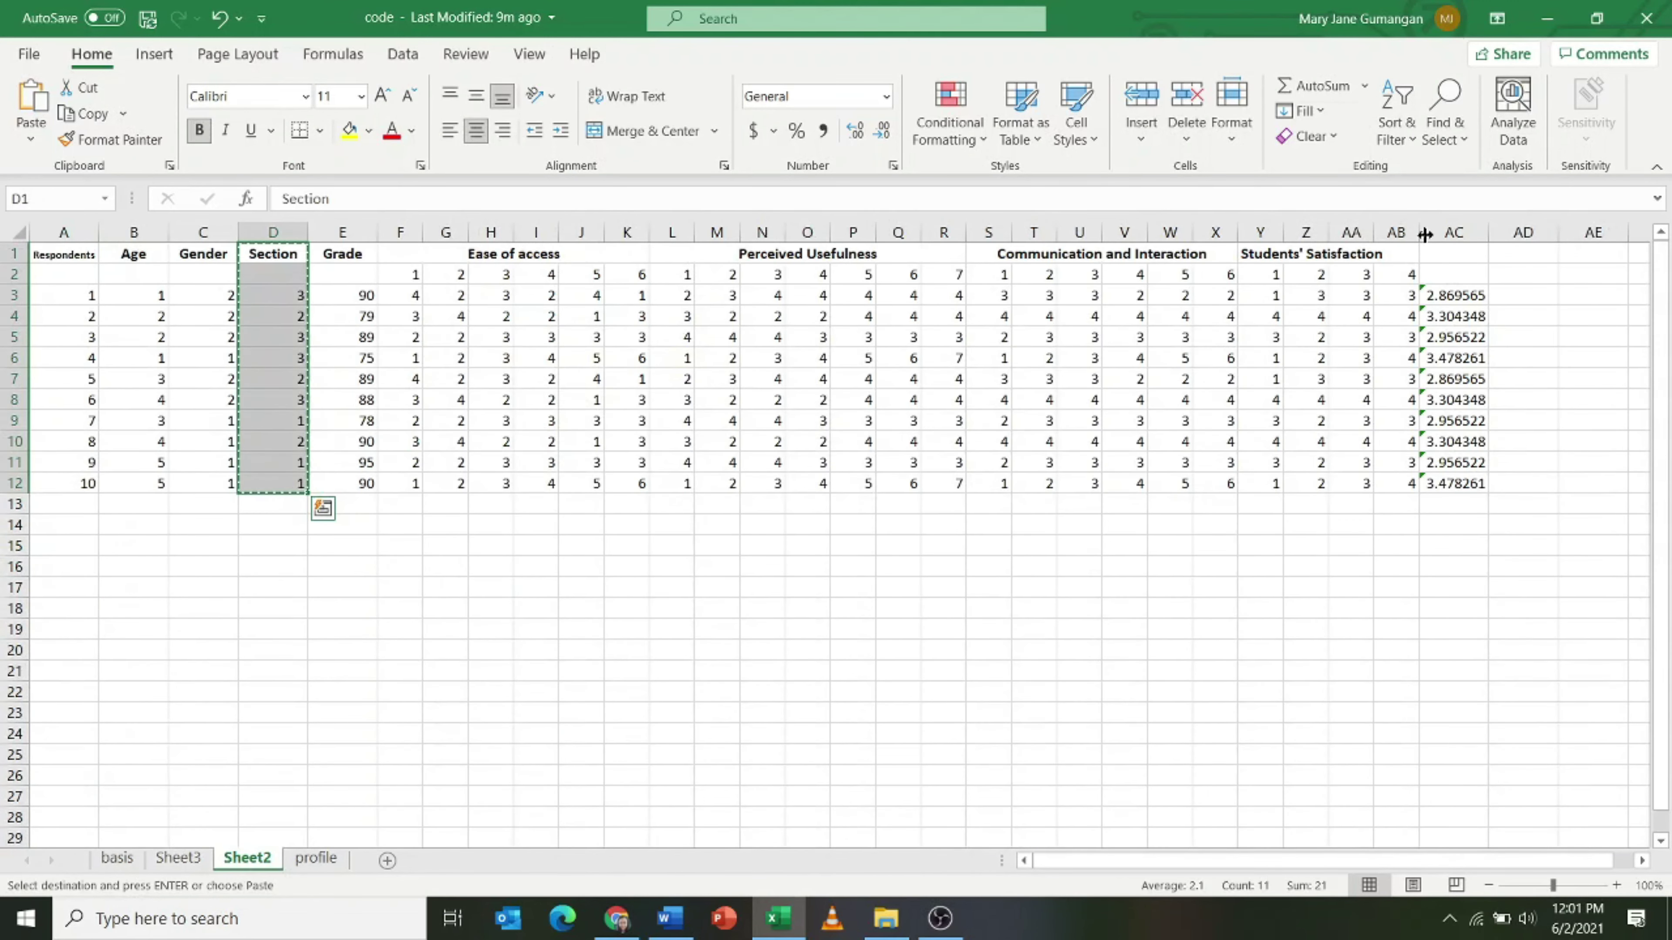
drag(1436, 253, 1455, 481)
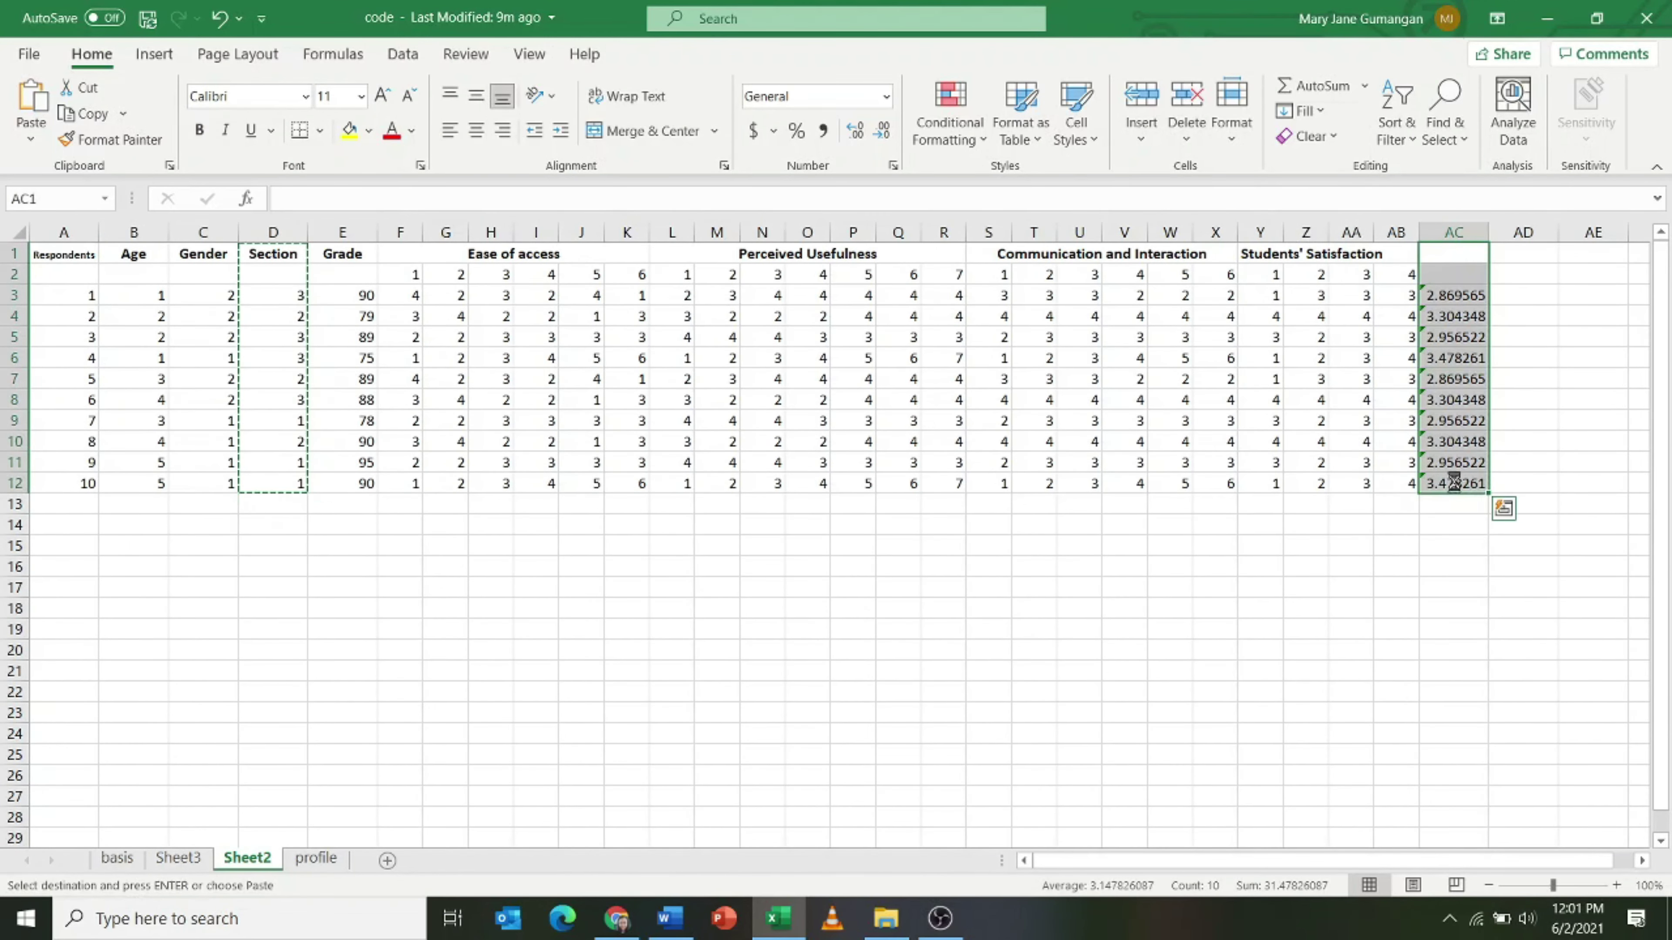
key(ctrl+c)
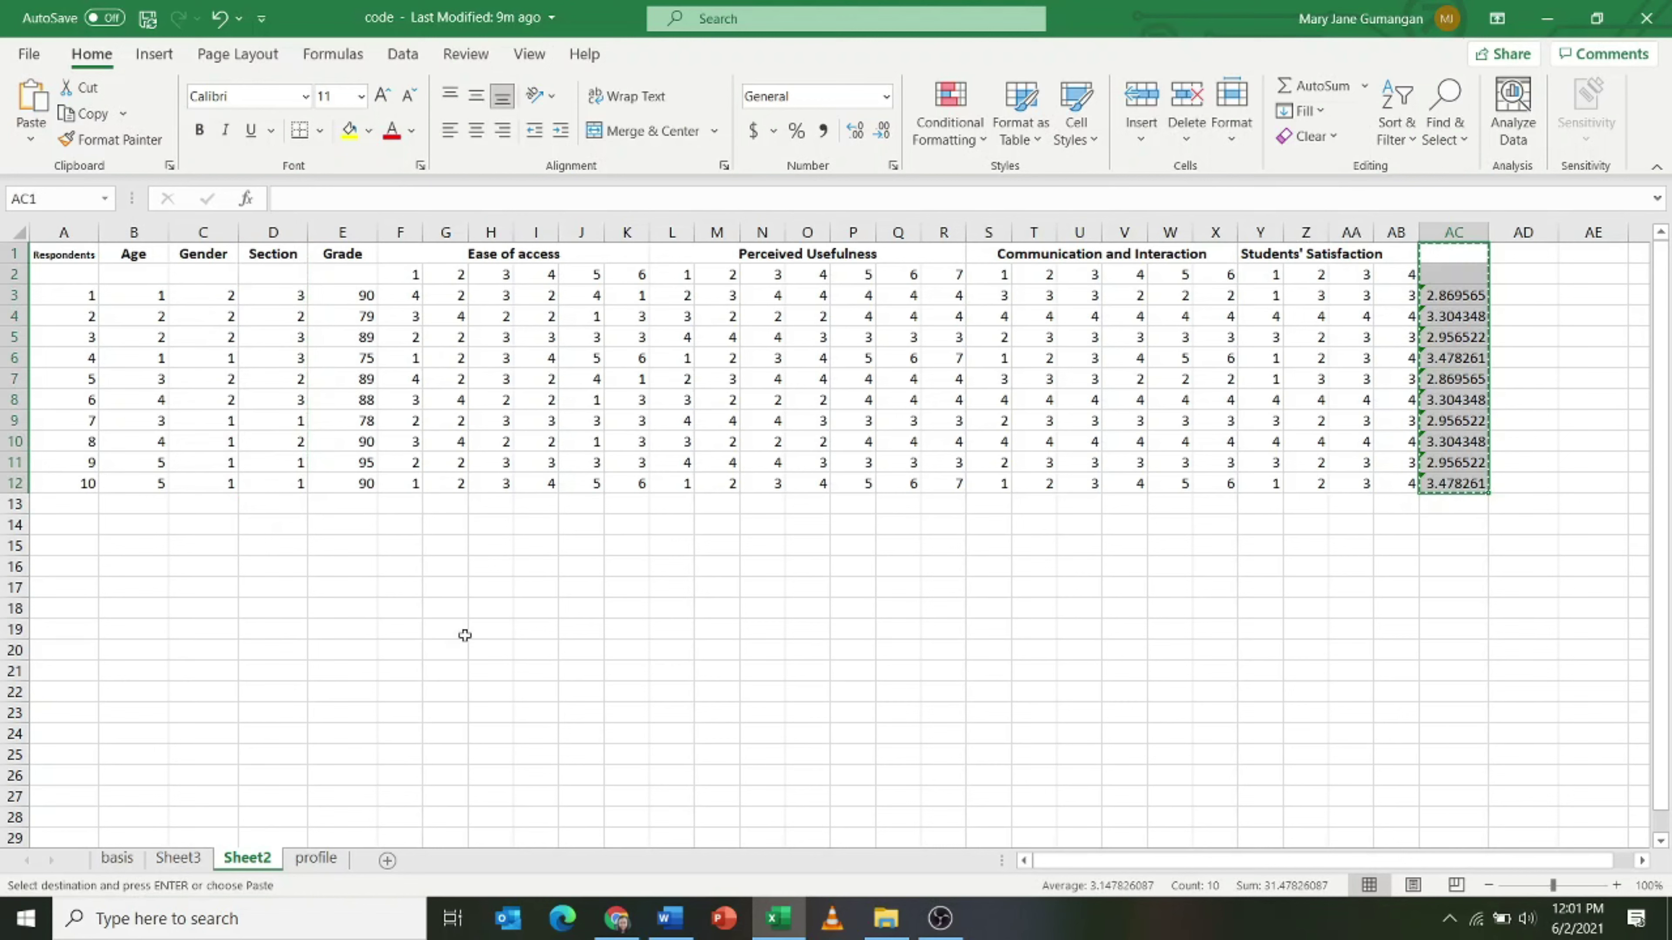
click(188, 868)
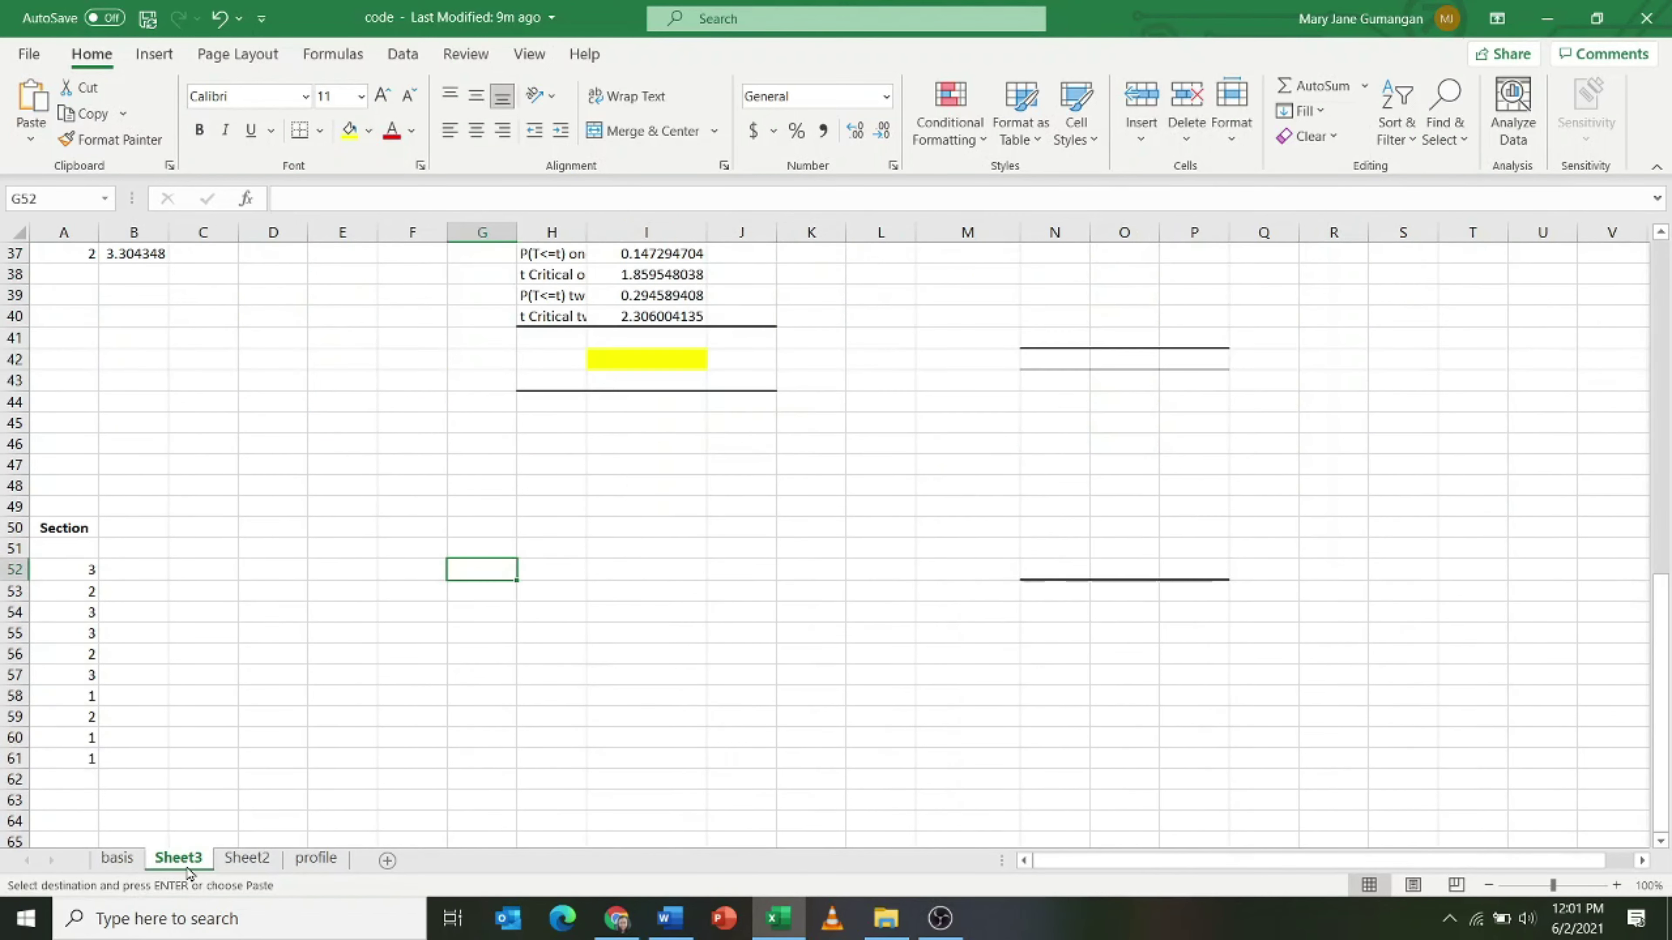
click(144, 527)
key(ctrl+v)
key(ctrl+z)
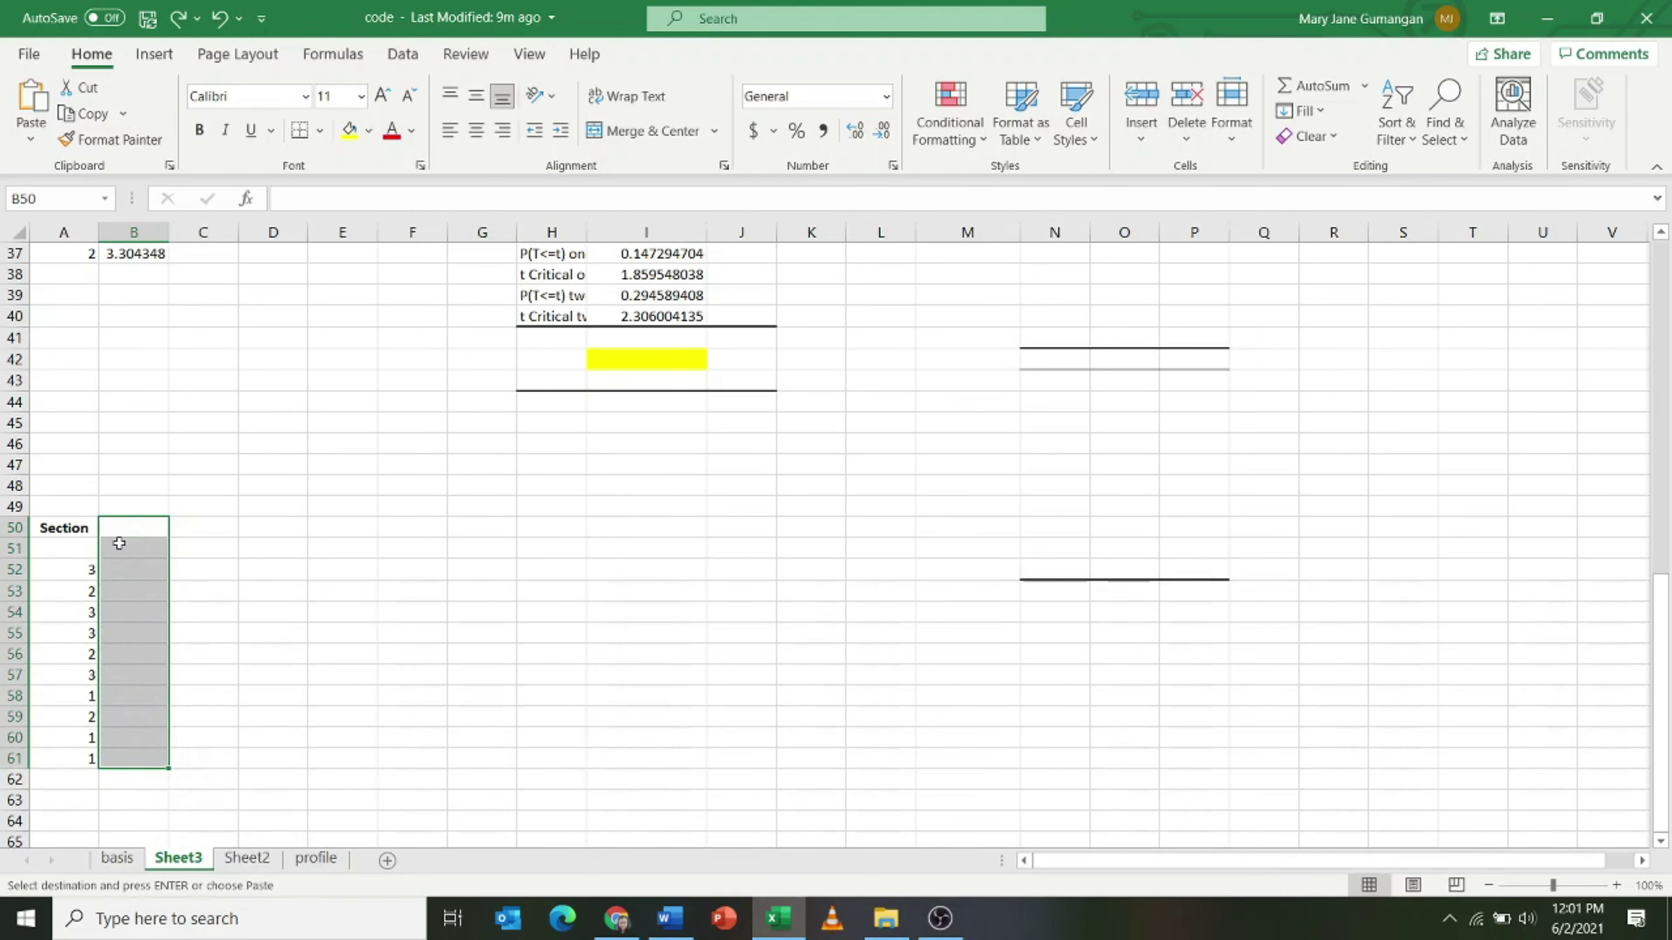
right_click(130, 522)
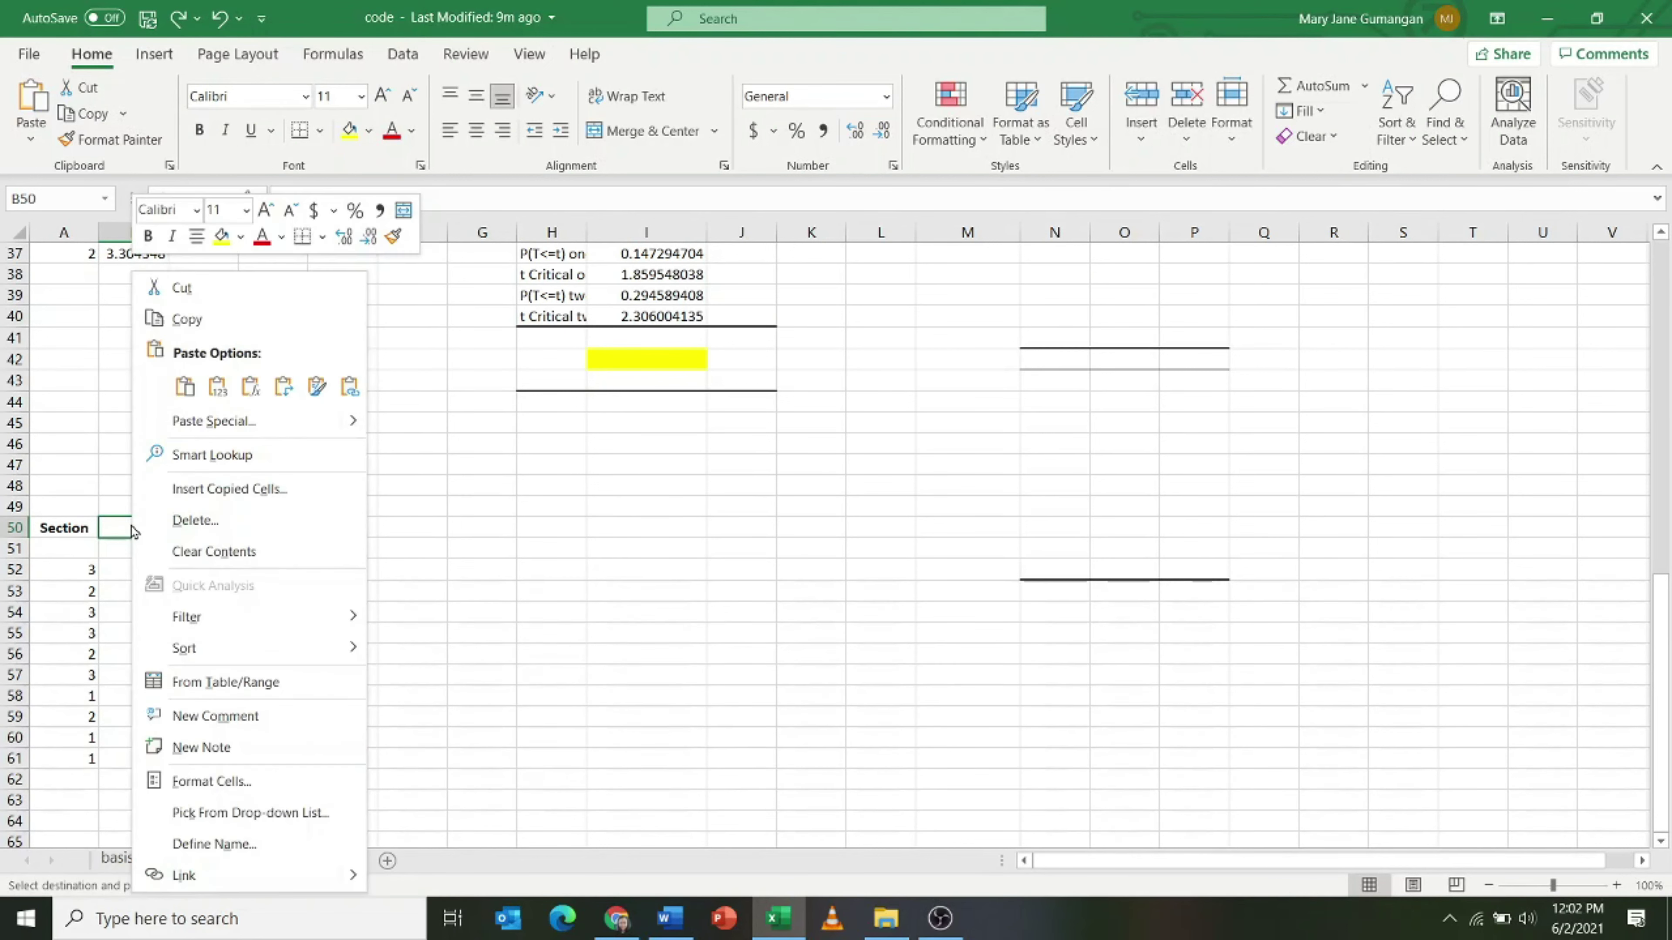
click(227, 379)
click(500, 708)
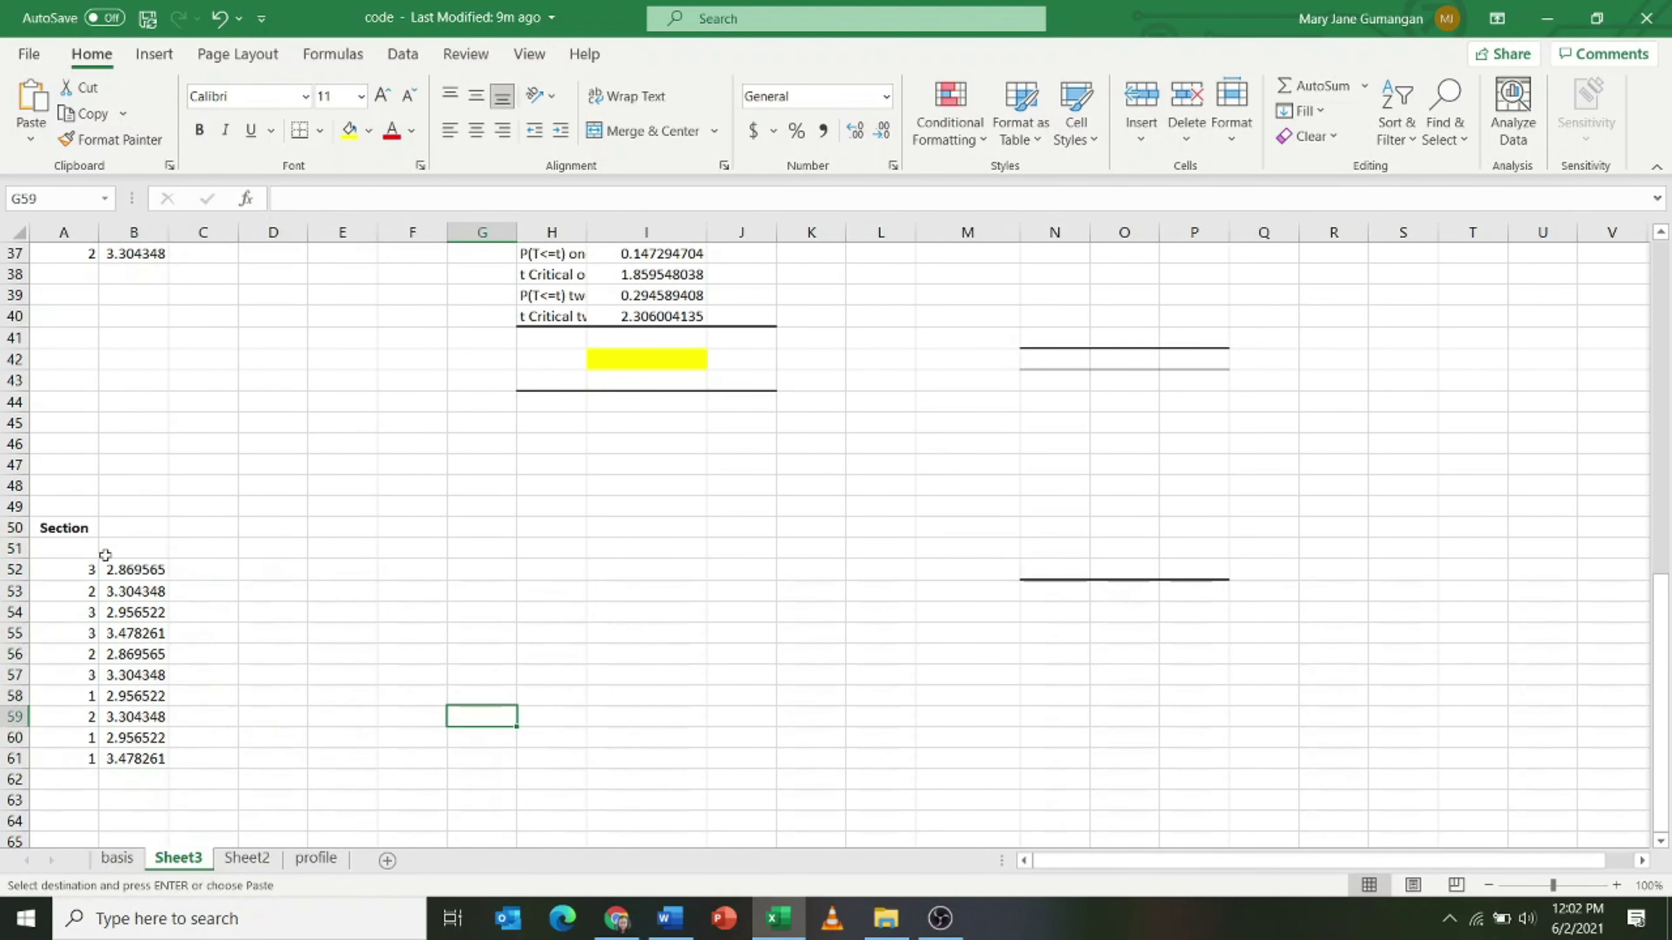
click(175, 631)
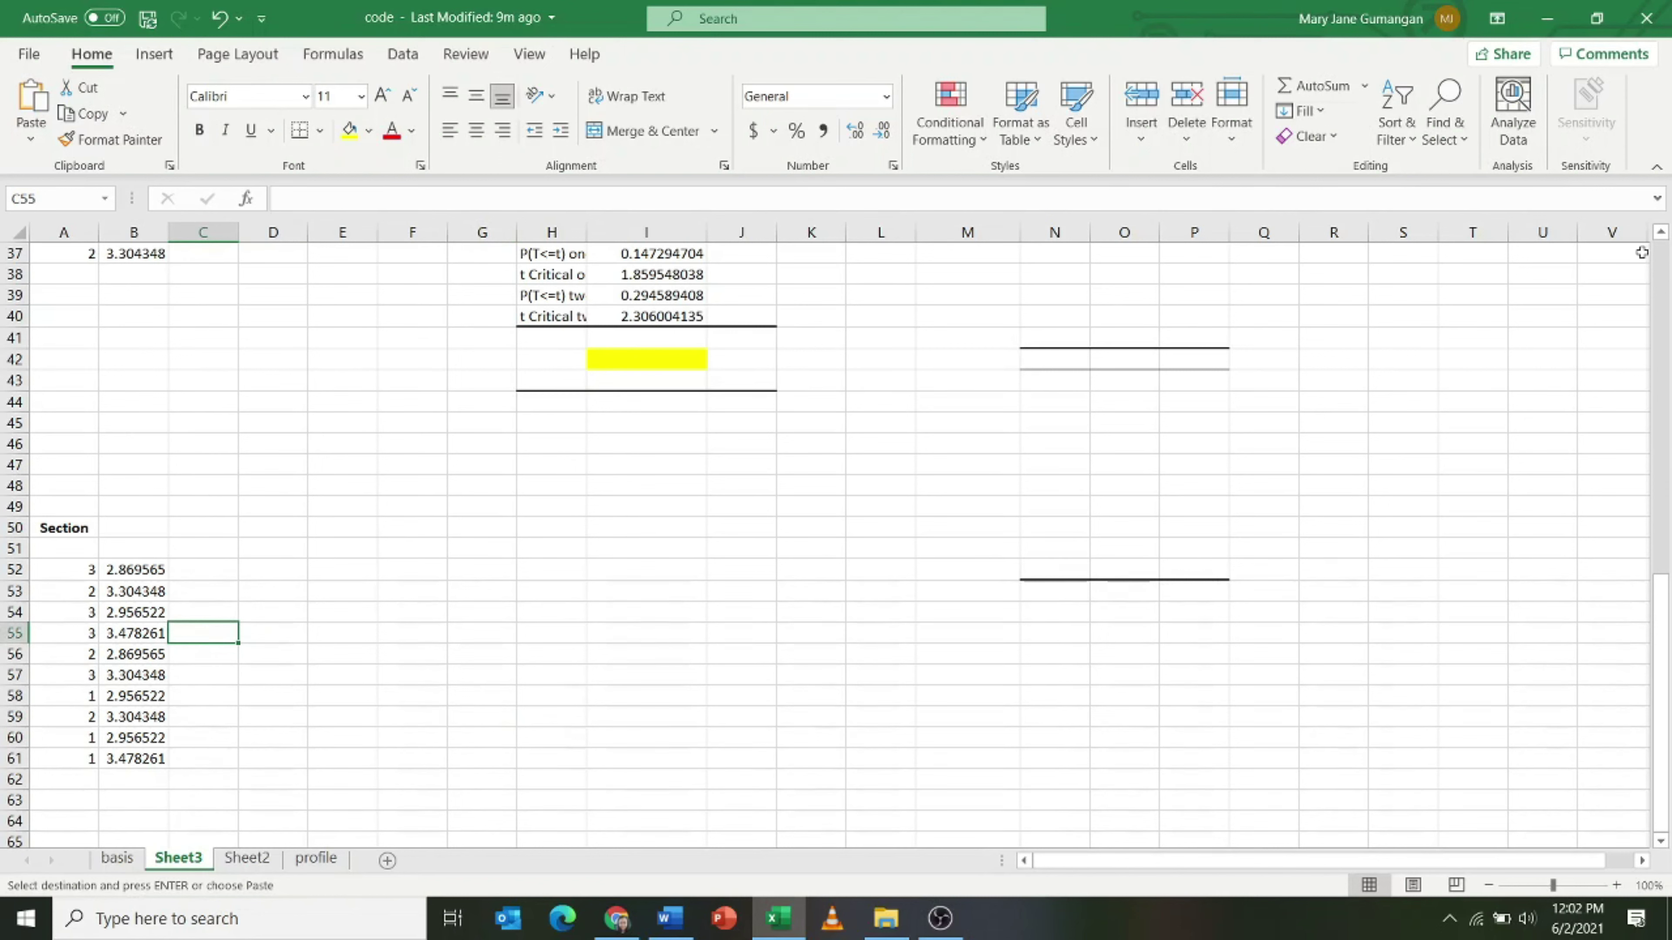
click(76, 567)
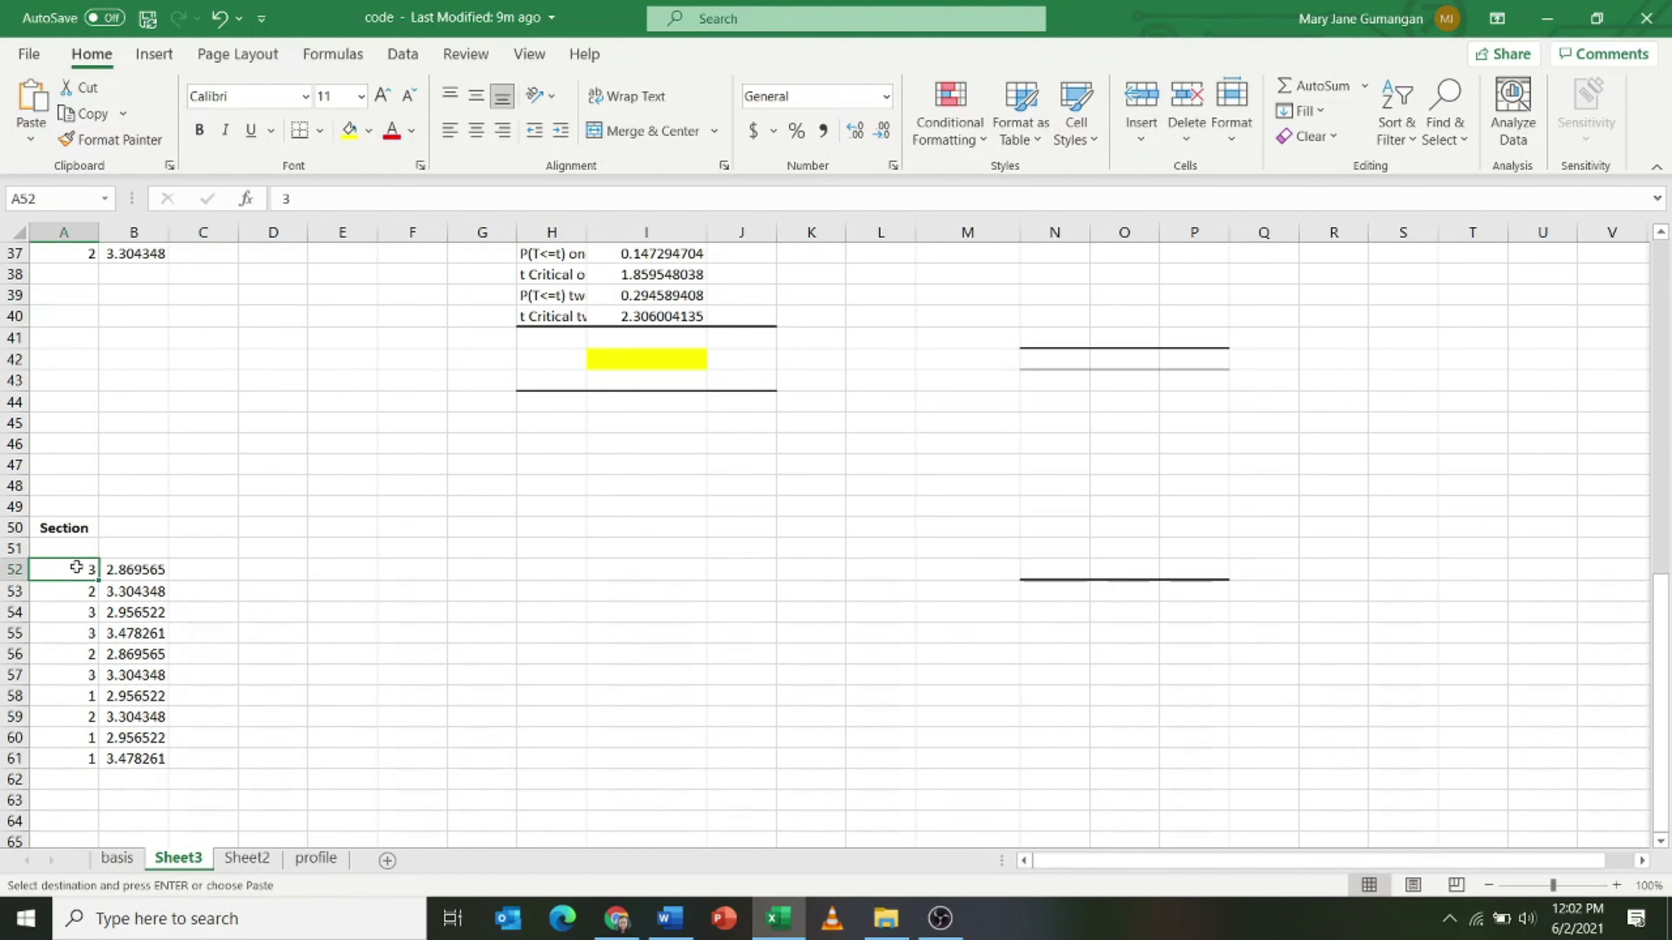
drag(76, 568, 72, 757)
Sort the section codes smallest to largest, expanding the selection to include the scores.
click(1387, 102)
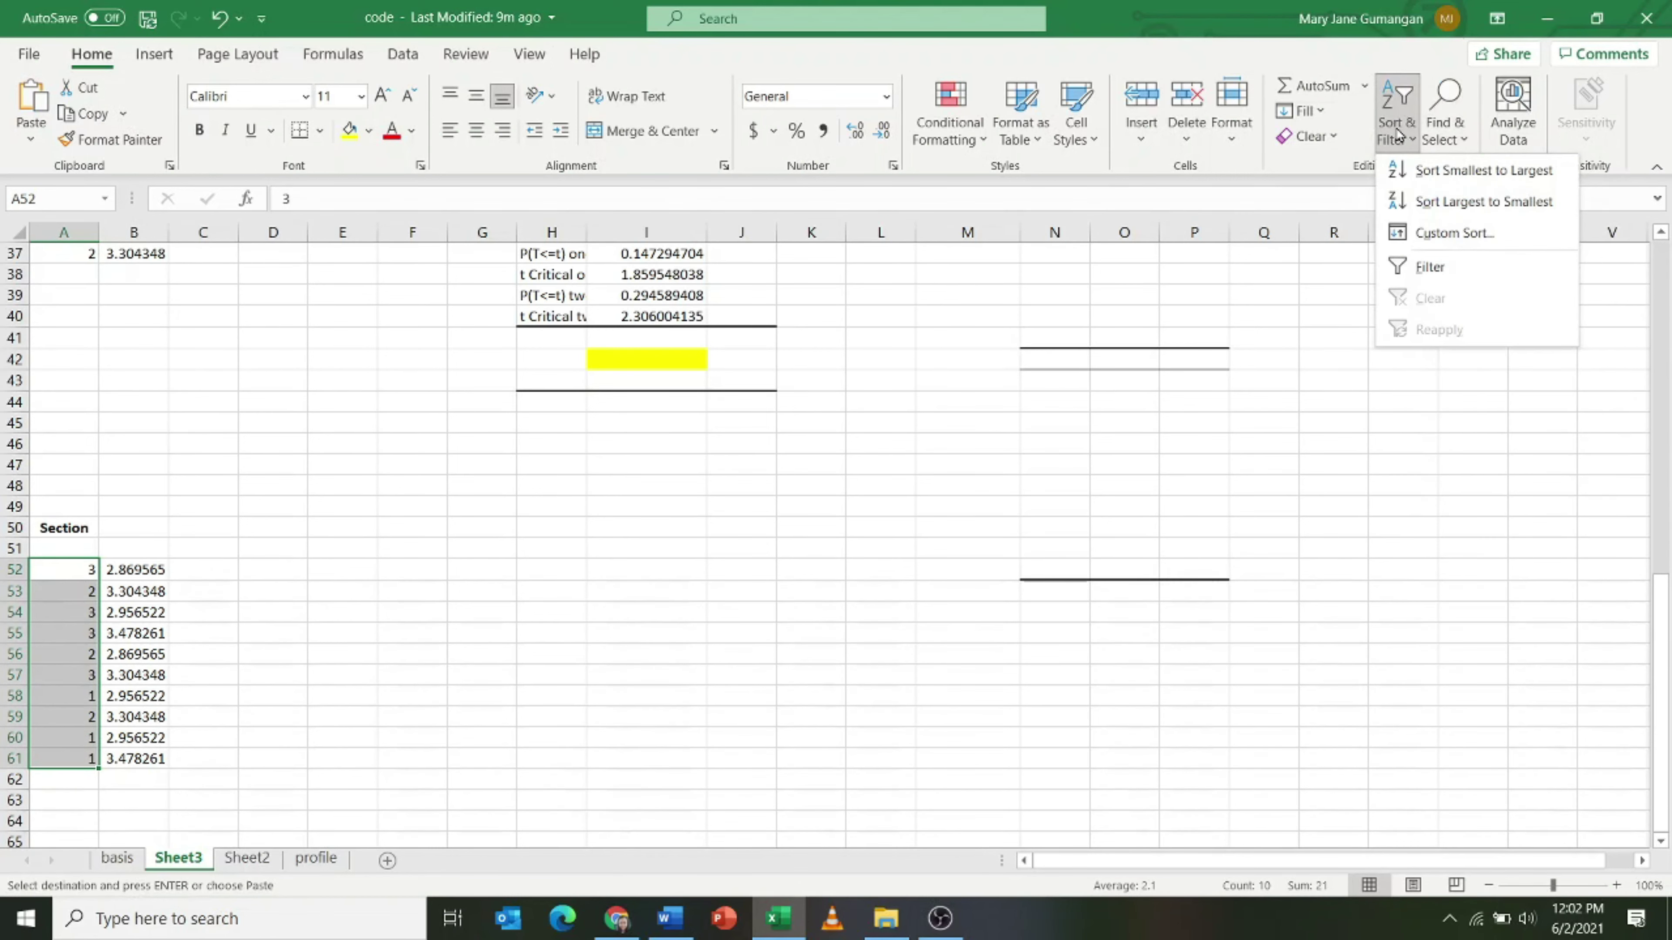
click(1448, 170)
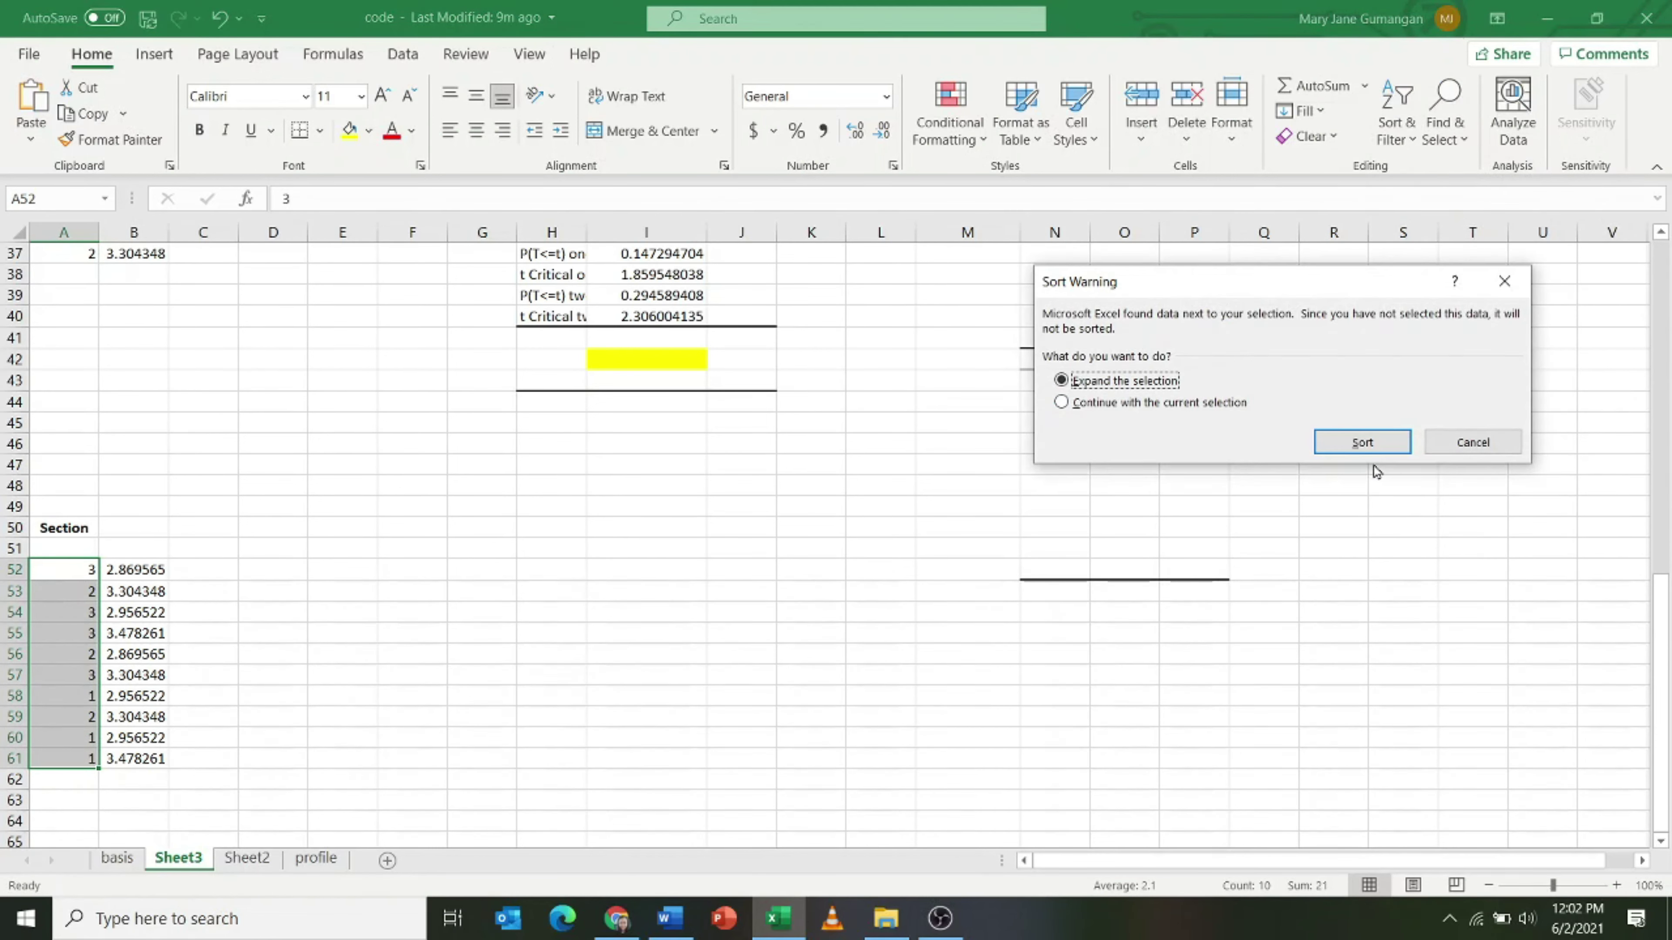
click(1370, 448)
click(261, 608)
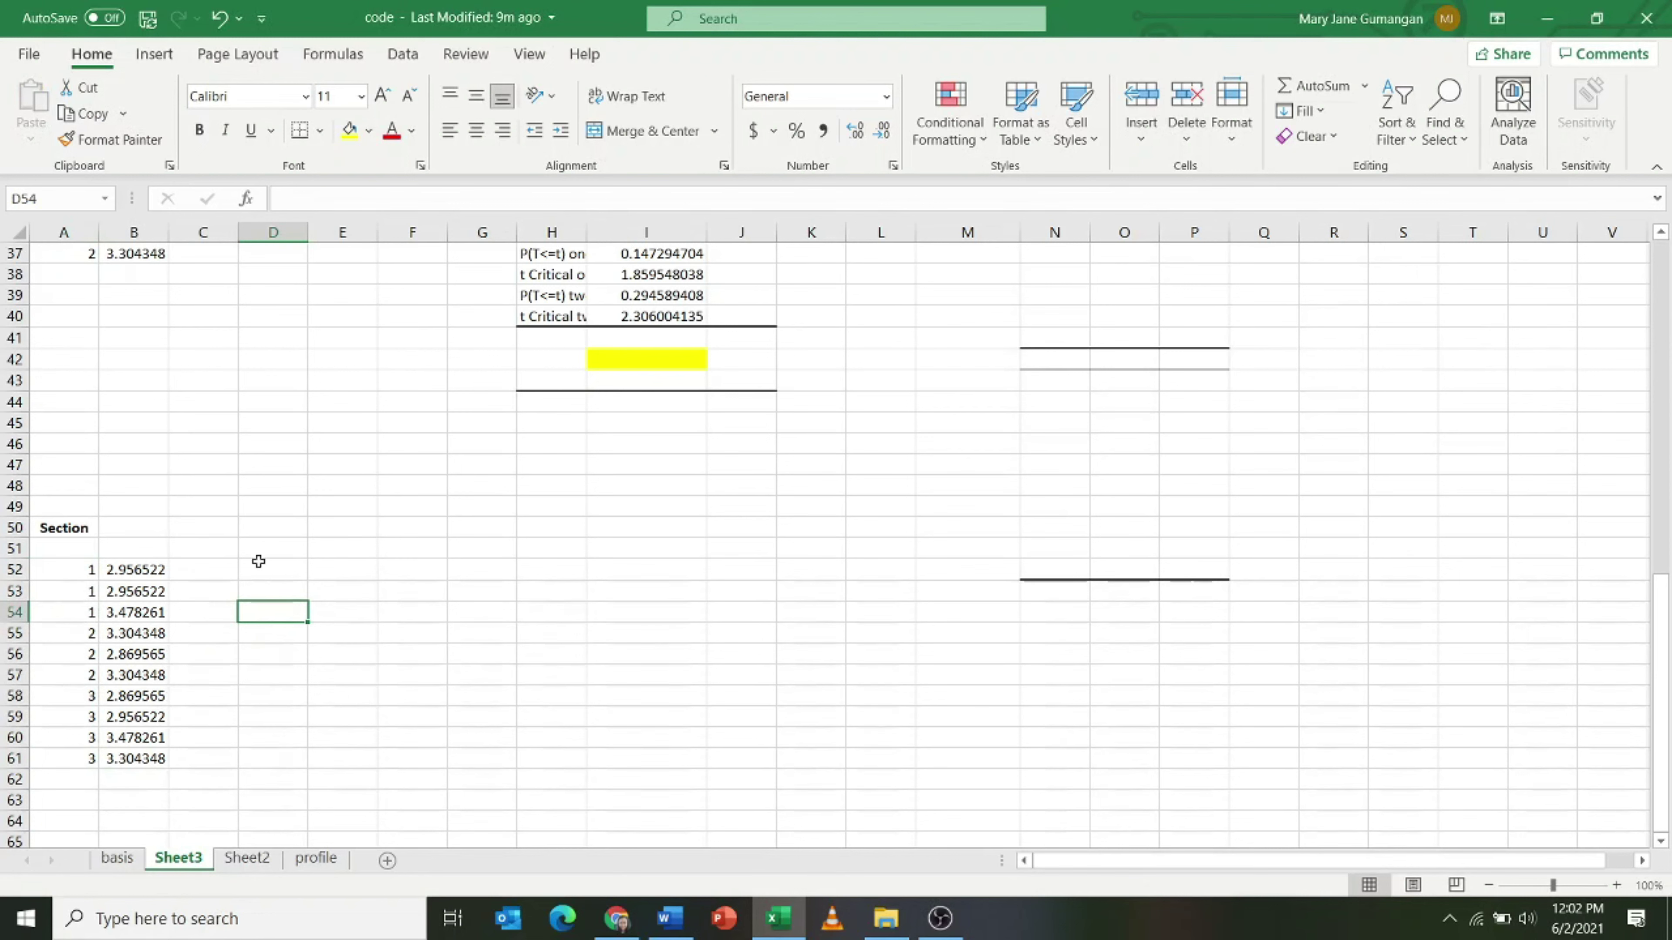
Type the group headings 1, 2 and 3 in D51:F51.
click(276, 550)
text(1)
key(Tab)
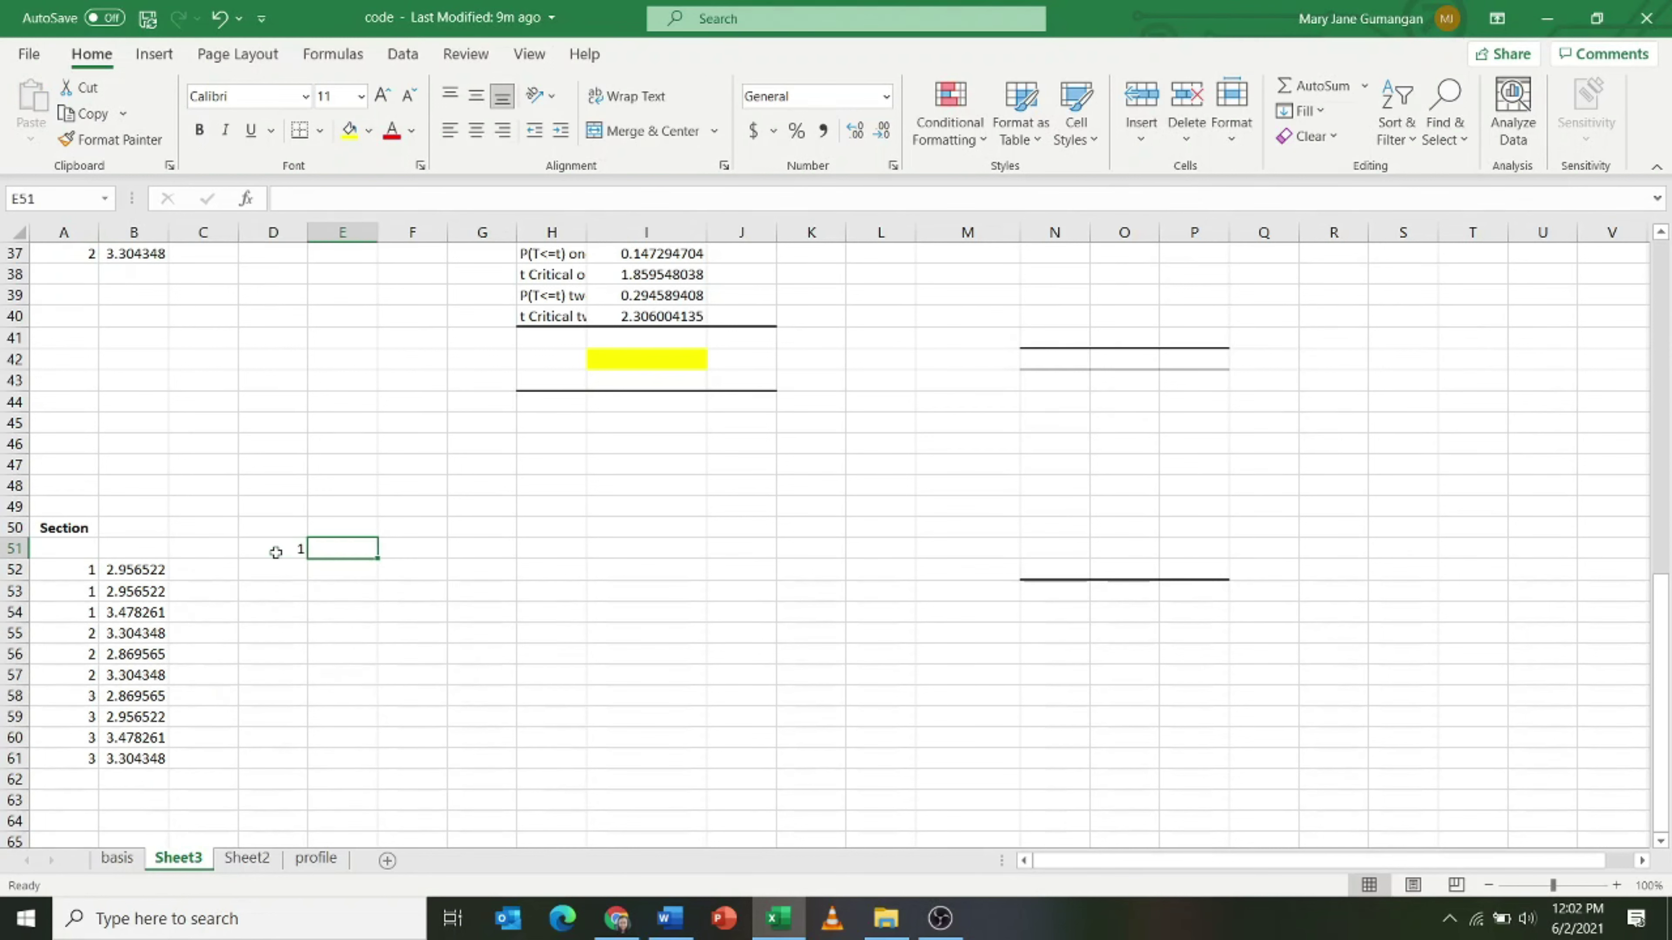
text(2)
key(Tab)
text(3)
click(342, 654)
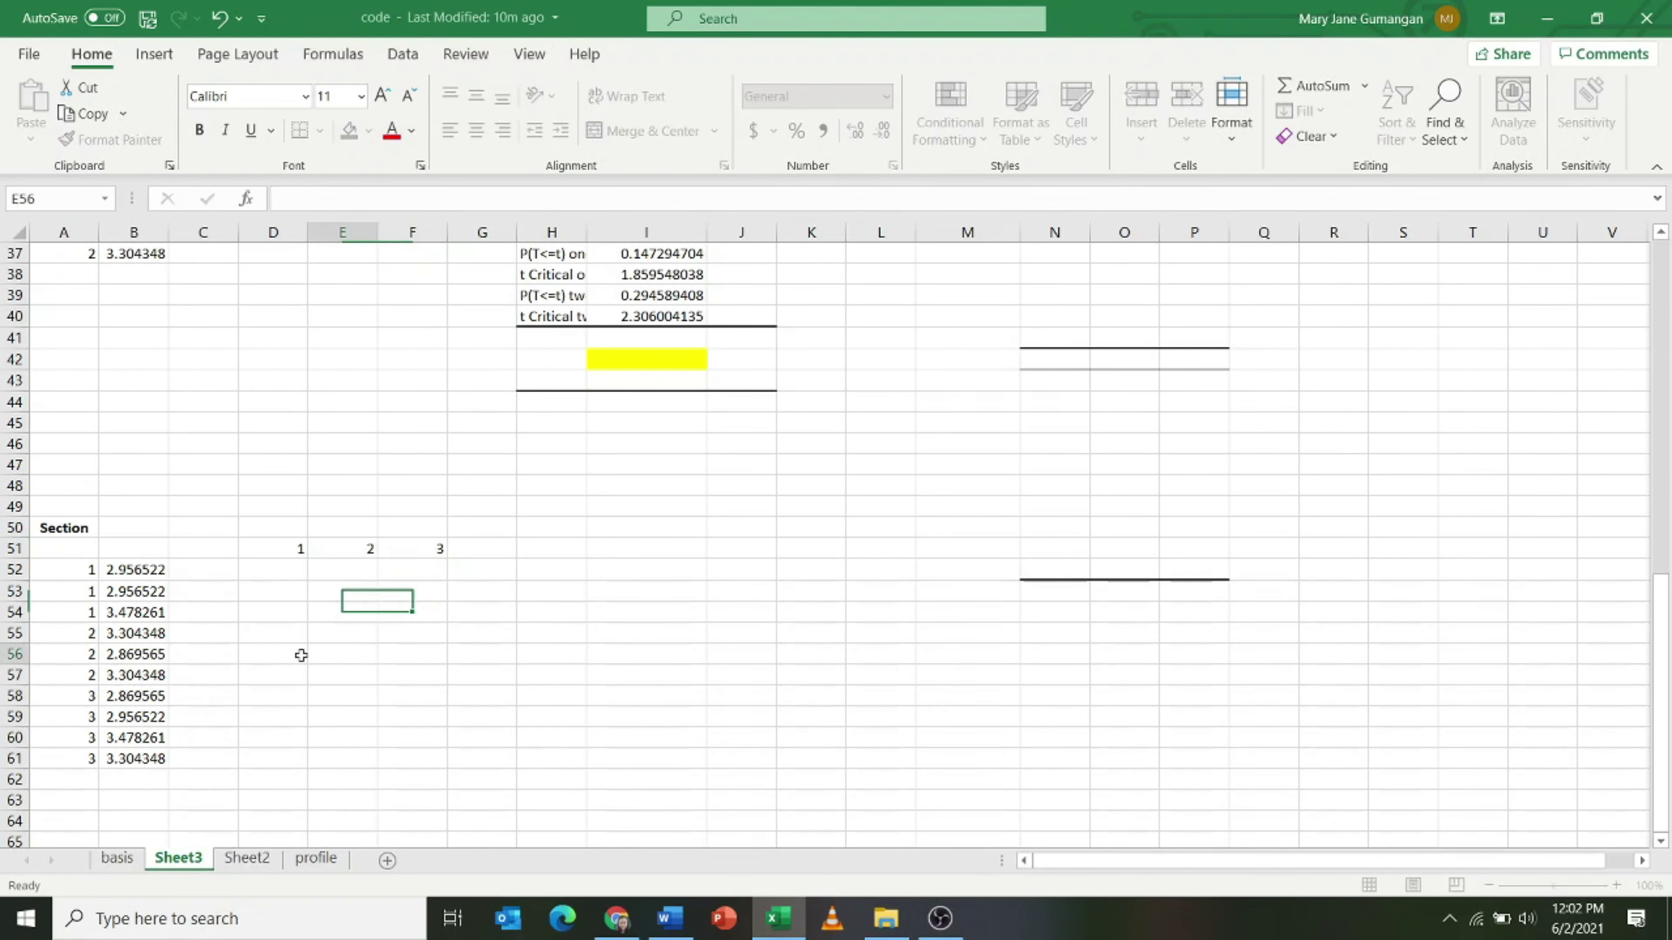
double_click(116, 567)
click(260, 644)
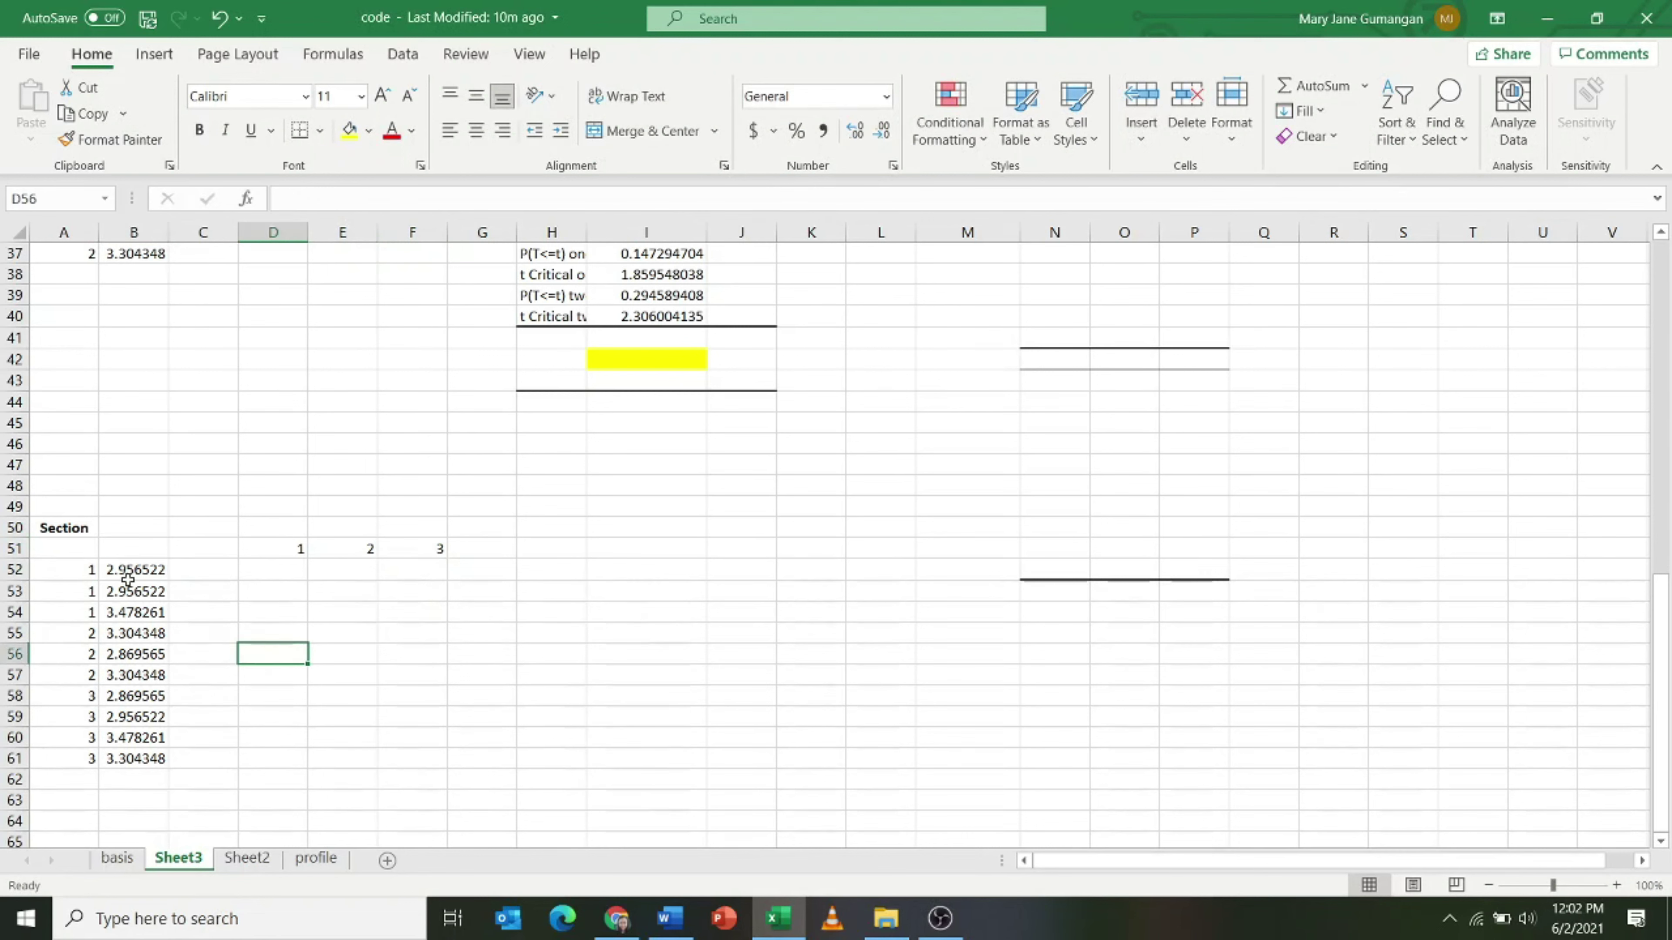
Copy each section's scores under its heading: three in D, three in E, four in F.
drag(130, 570, 136, 674)
key(ctrl+c)
click(280, 565)
key(ctrl+v)
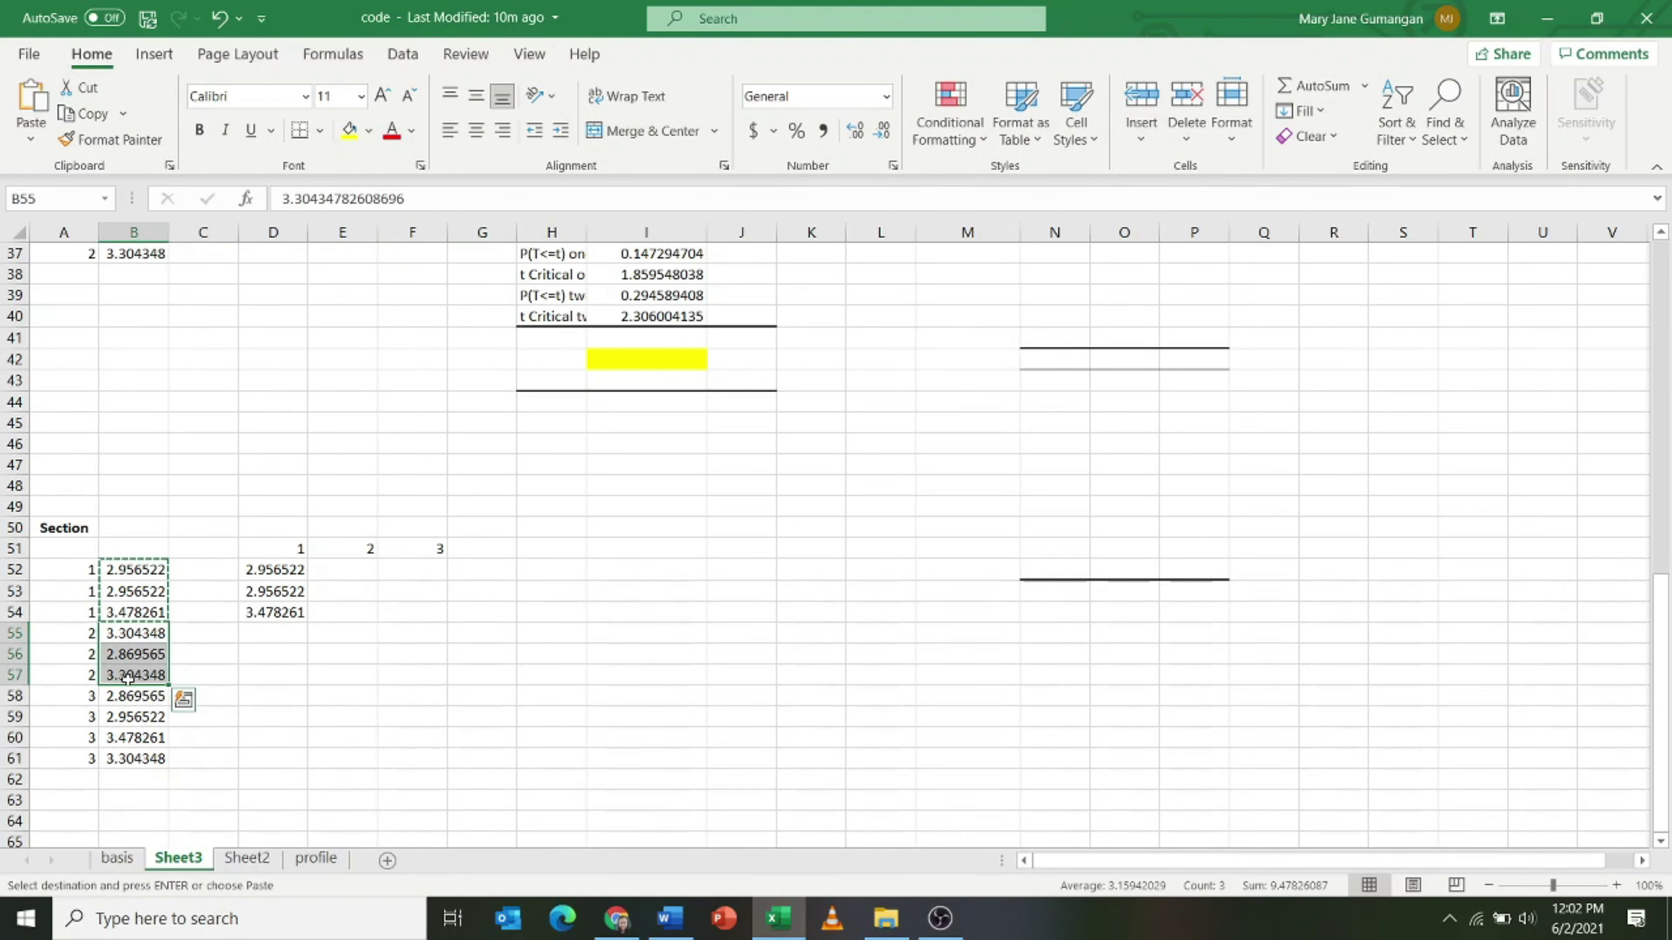
key(ctrl+c)
click(347, 570)
key(ctrl+v)
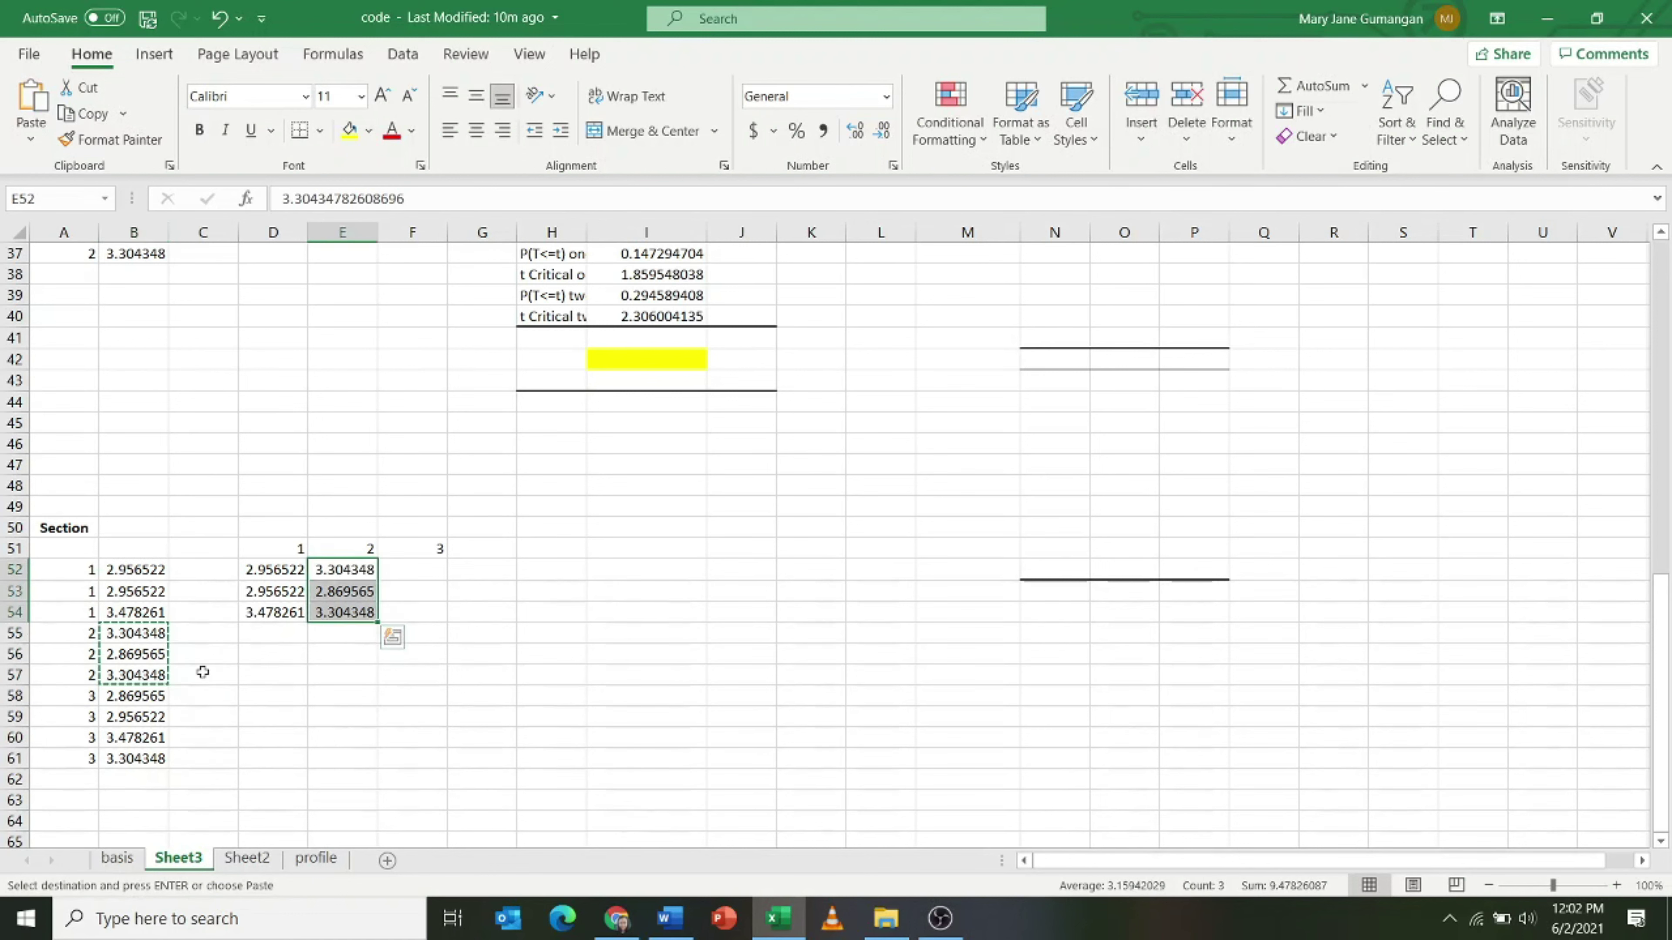
click(161, 694)
drag(161, 695, 142, 757)
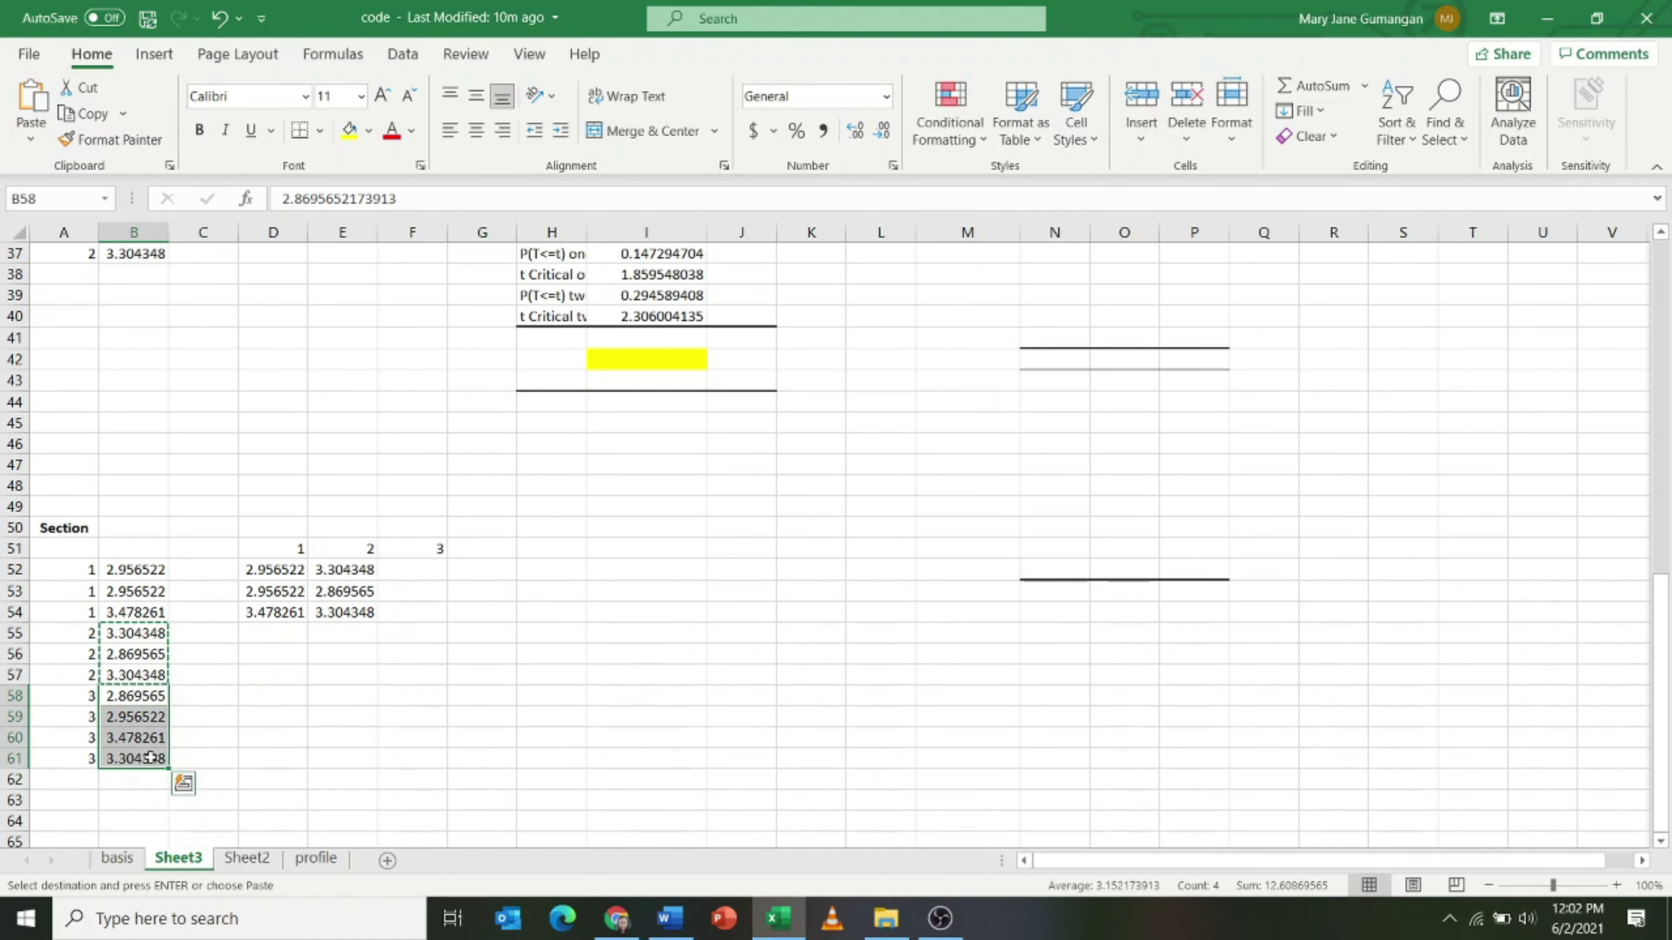
key(ctrl+c)
click(421, 568)
key(ctrl+v)
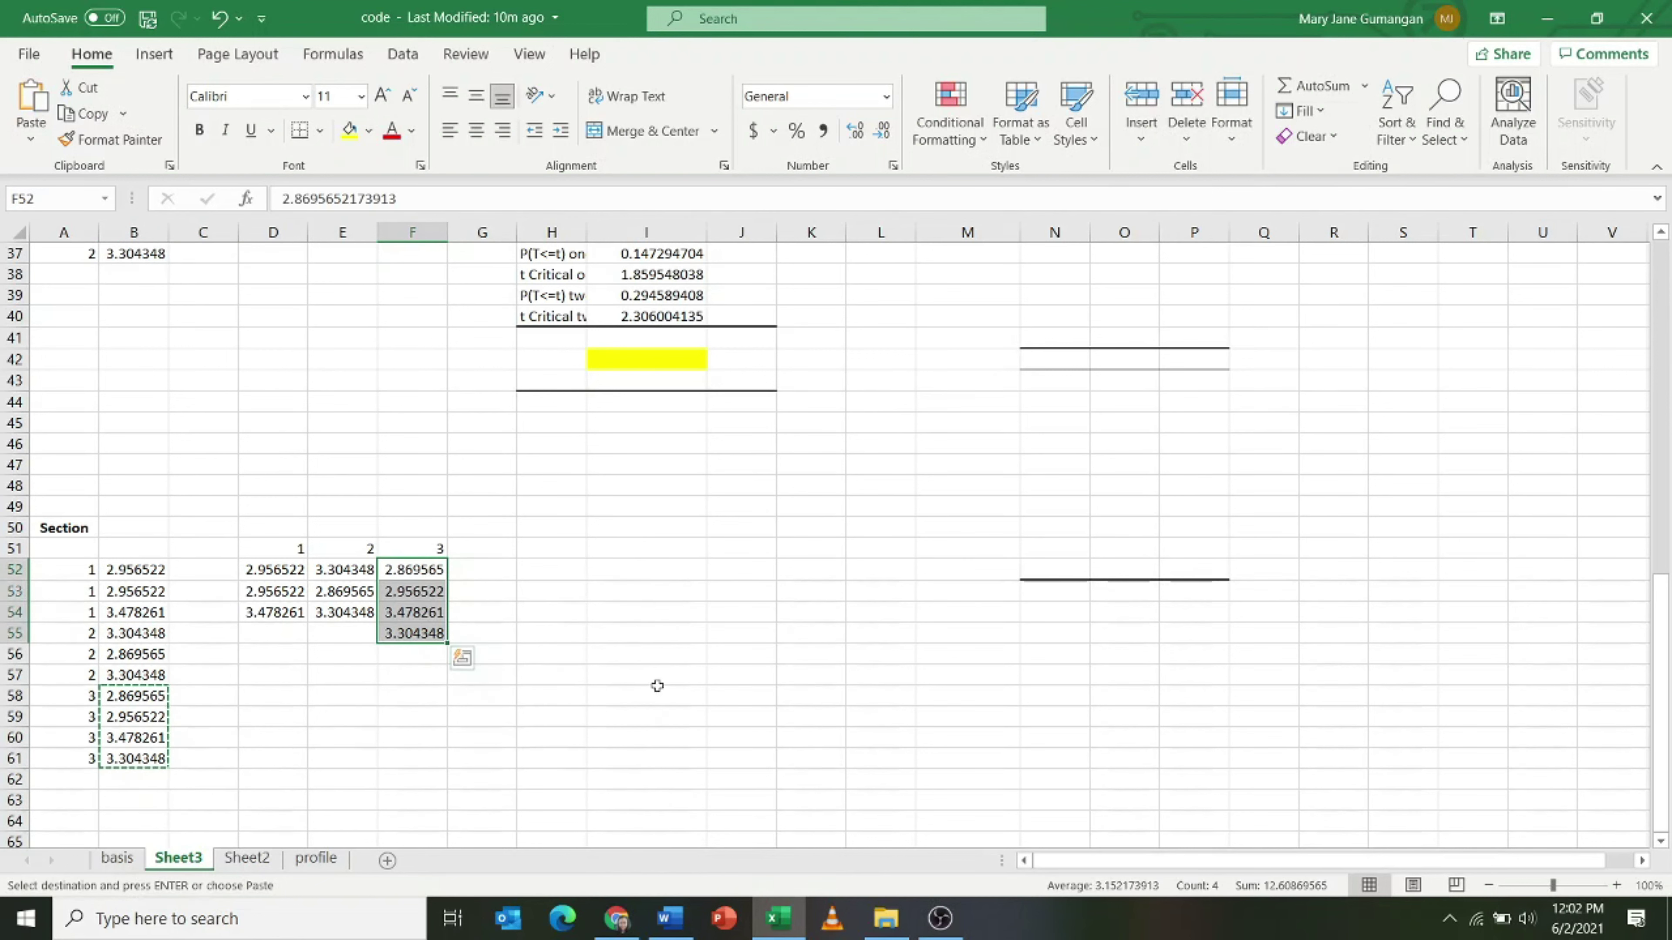
click(601, 634)
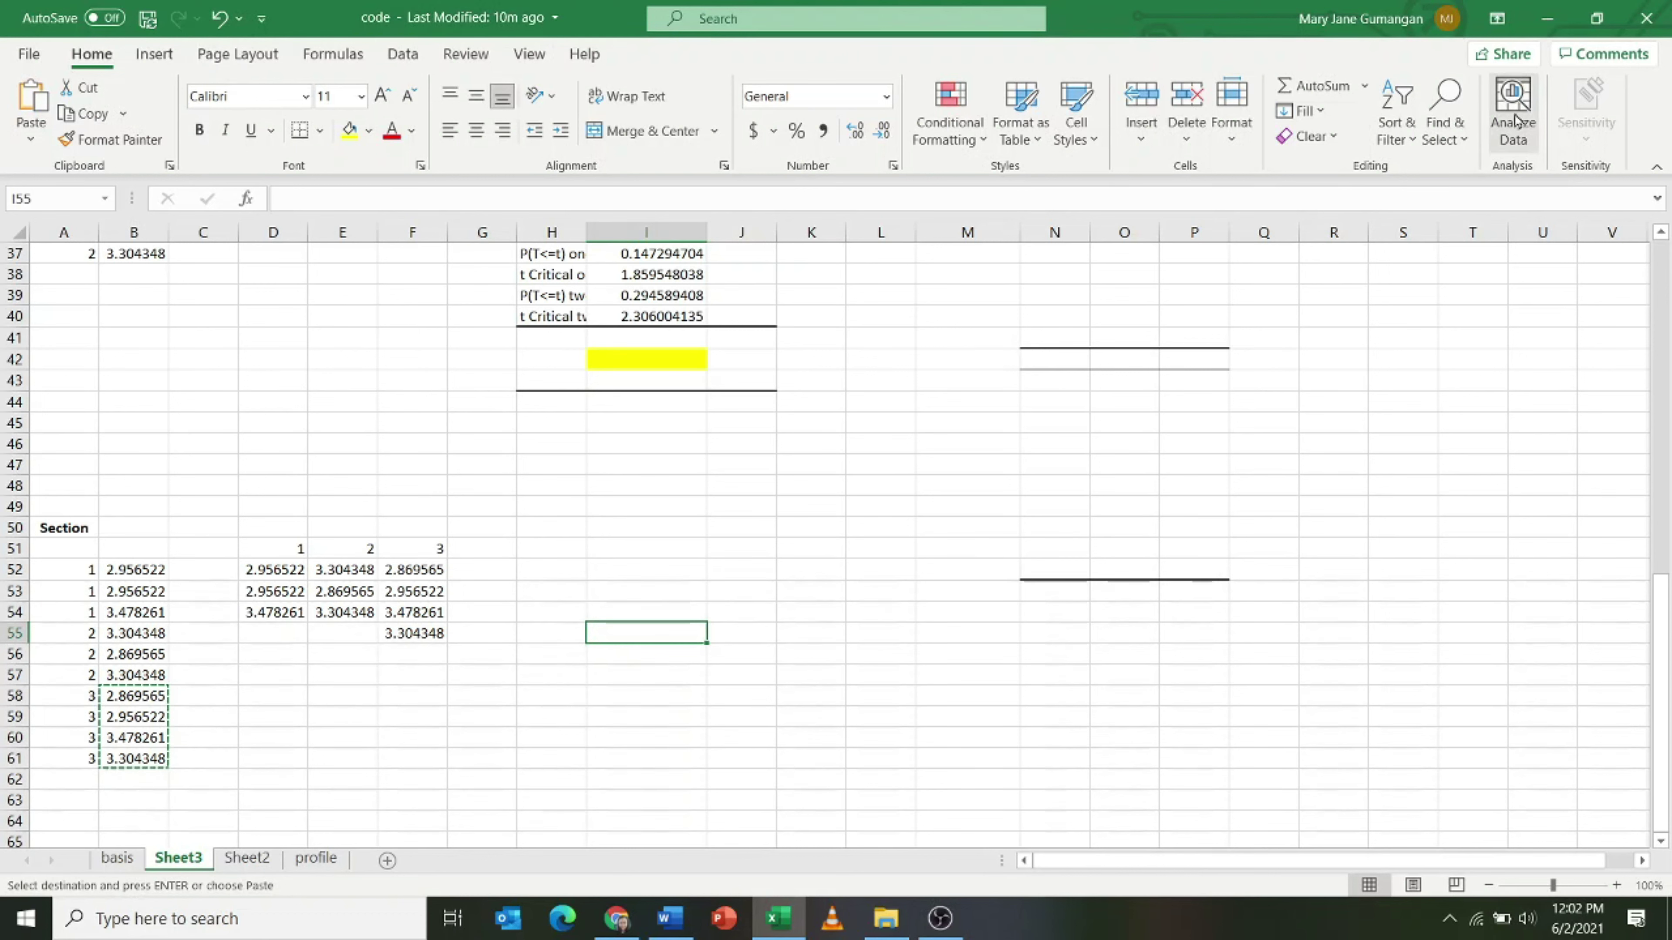
Choose Anova: Single Factor from the Data Analysis tools.
click(402, 53)
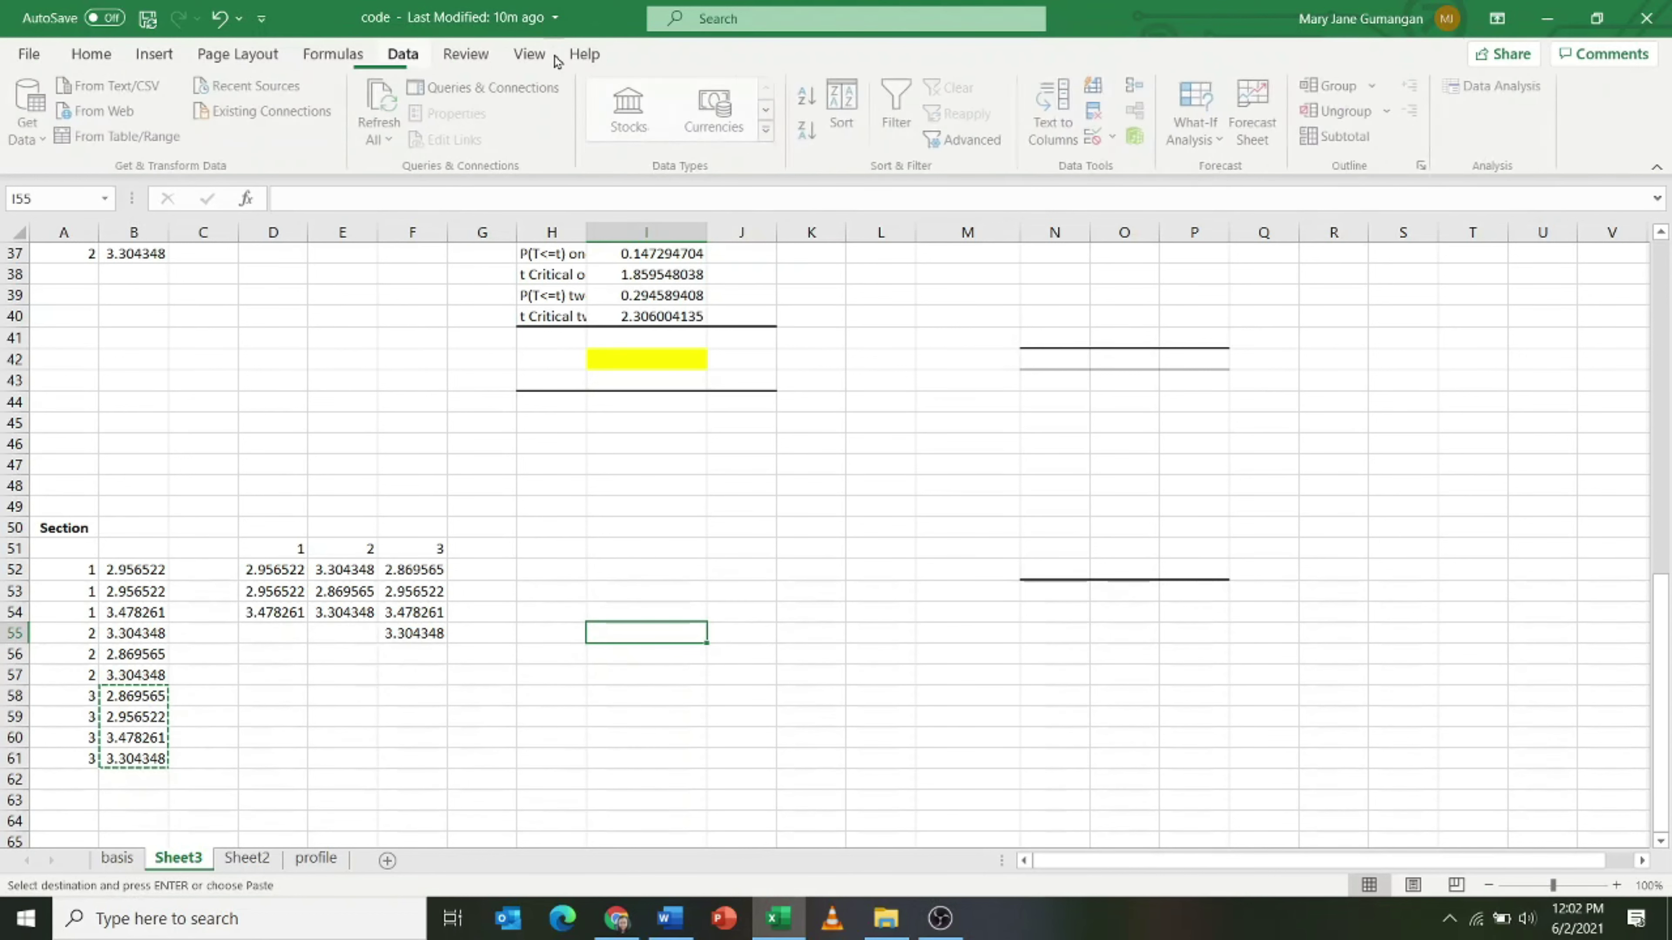
click(1495, 86)
scroll(1184, 401, down, 1)
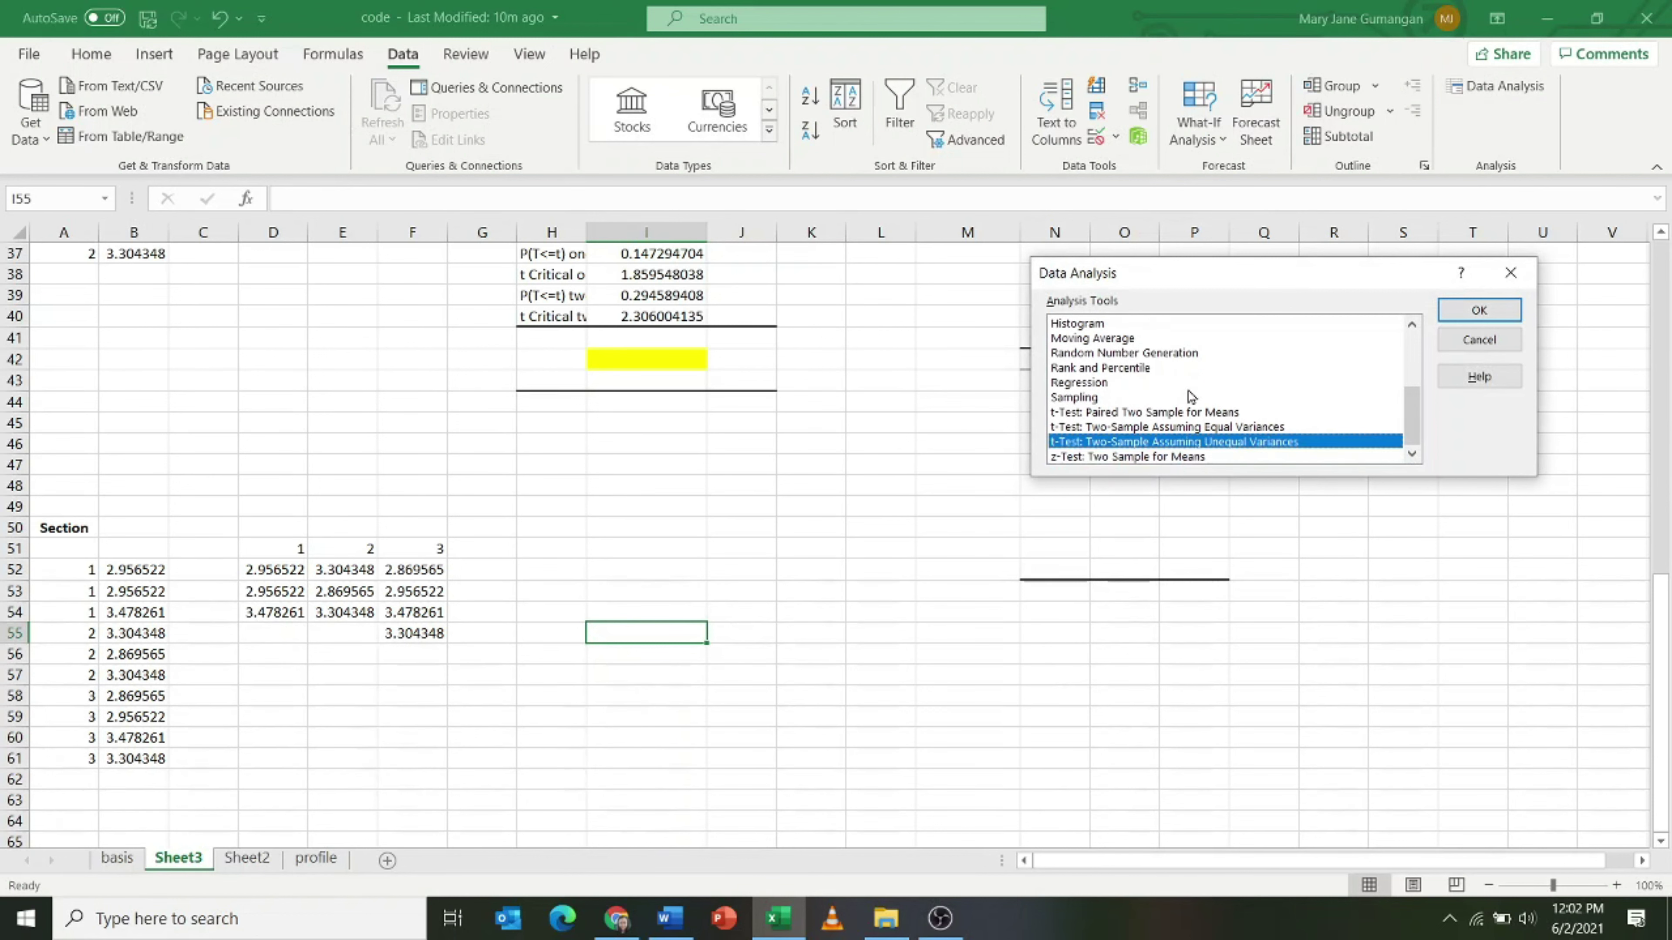
scroll(1192, 396, up, 3)
click(1106, 323)
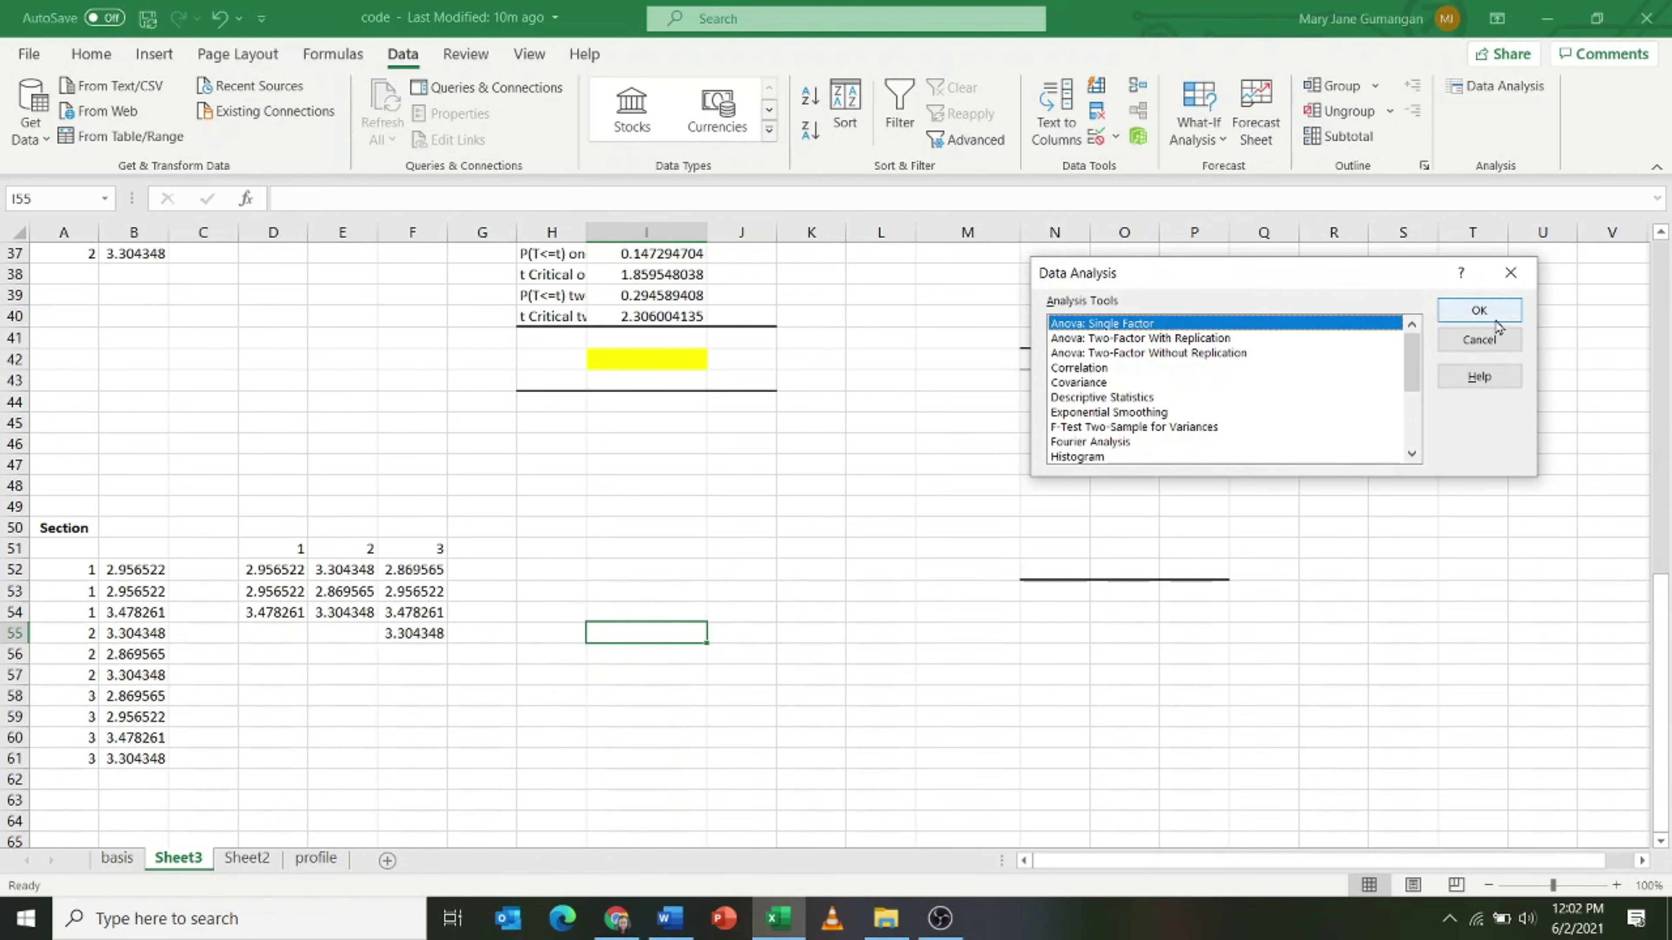
click(1478, 309)
Run the ANOVA on D51:F55 with first-row labels, outputting to I52.
click(1330, 276)
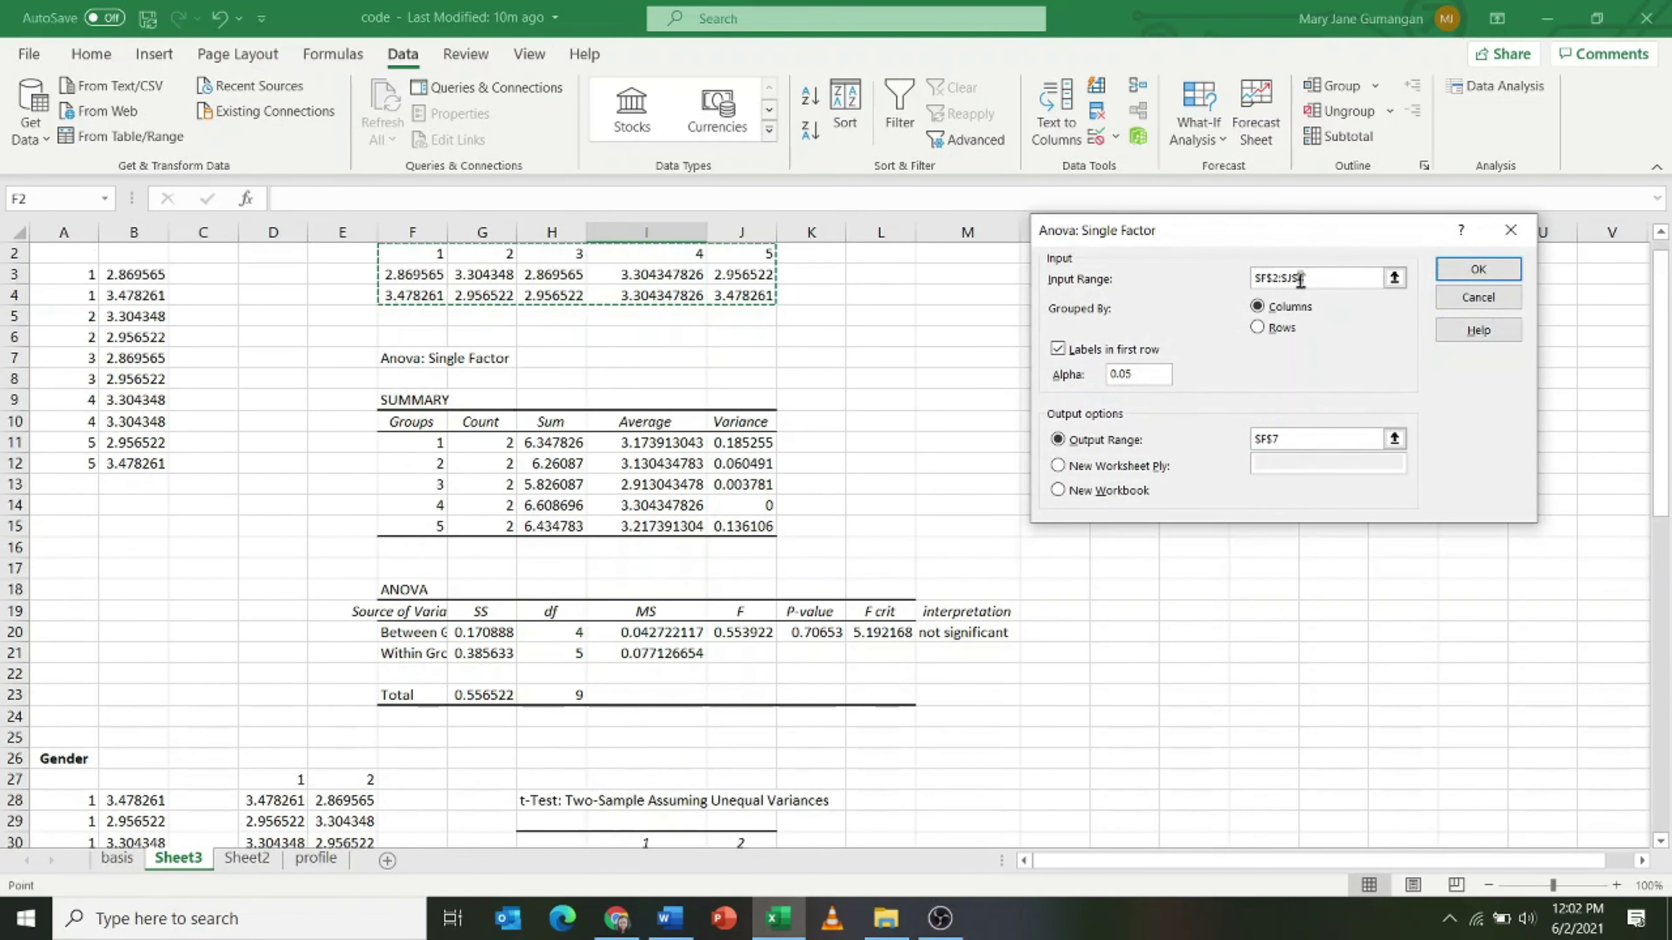
drag(1330, 276, 1254, 277)
key(BackSpace)
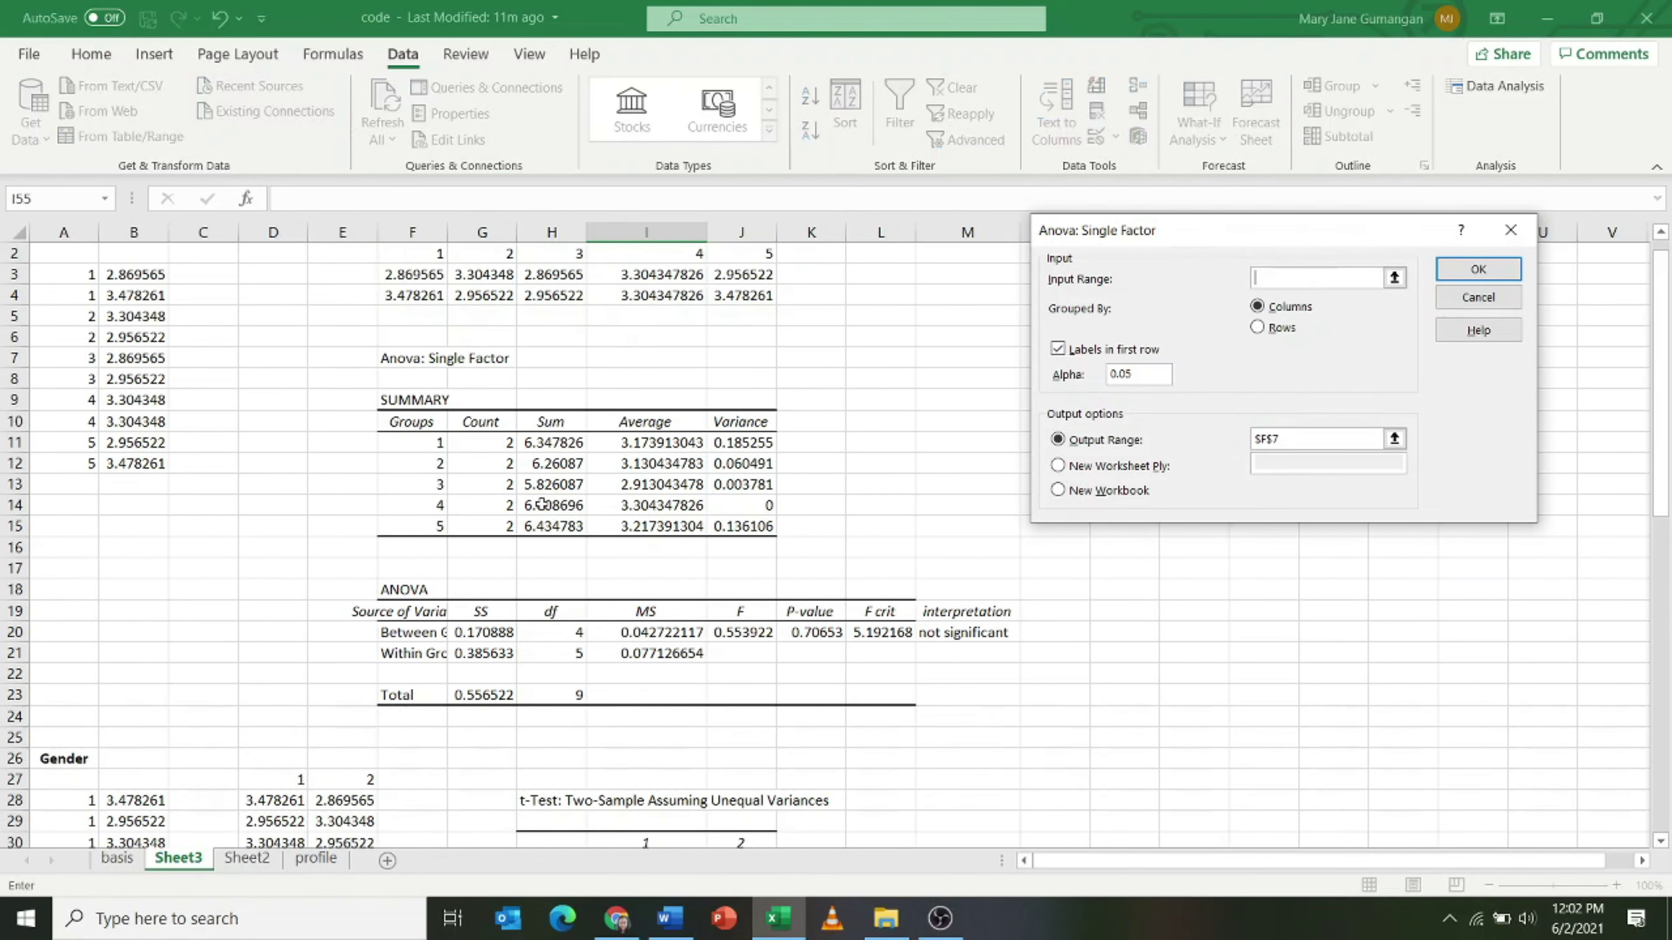
scroll(489, 556, down, 9)
scroll(490, 561, down, 1)
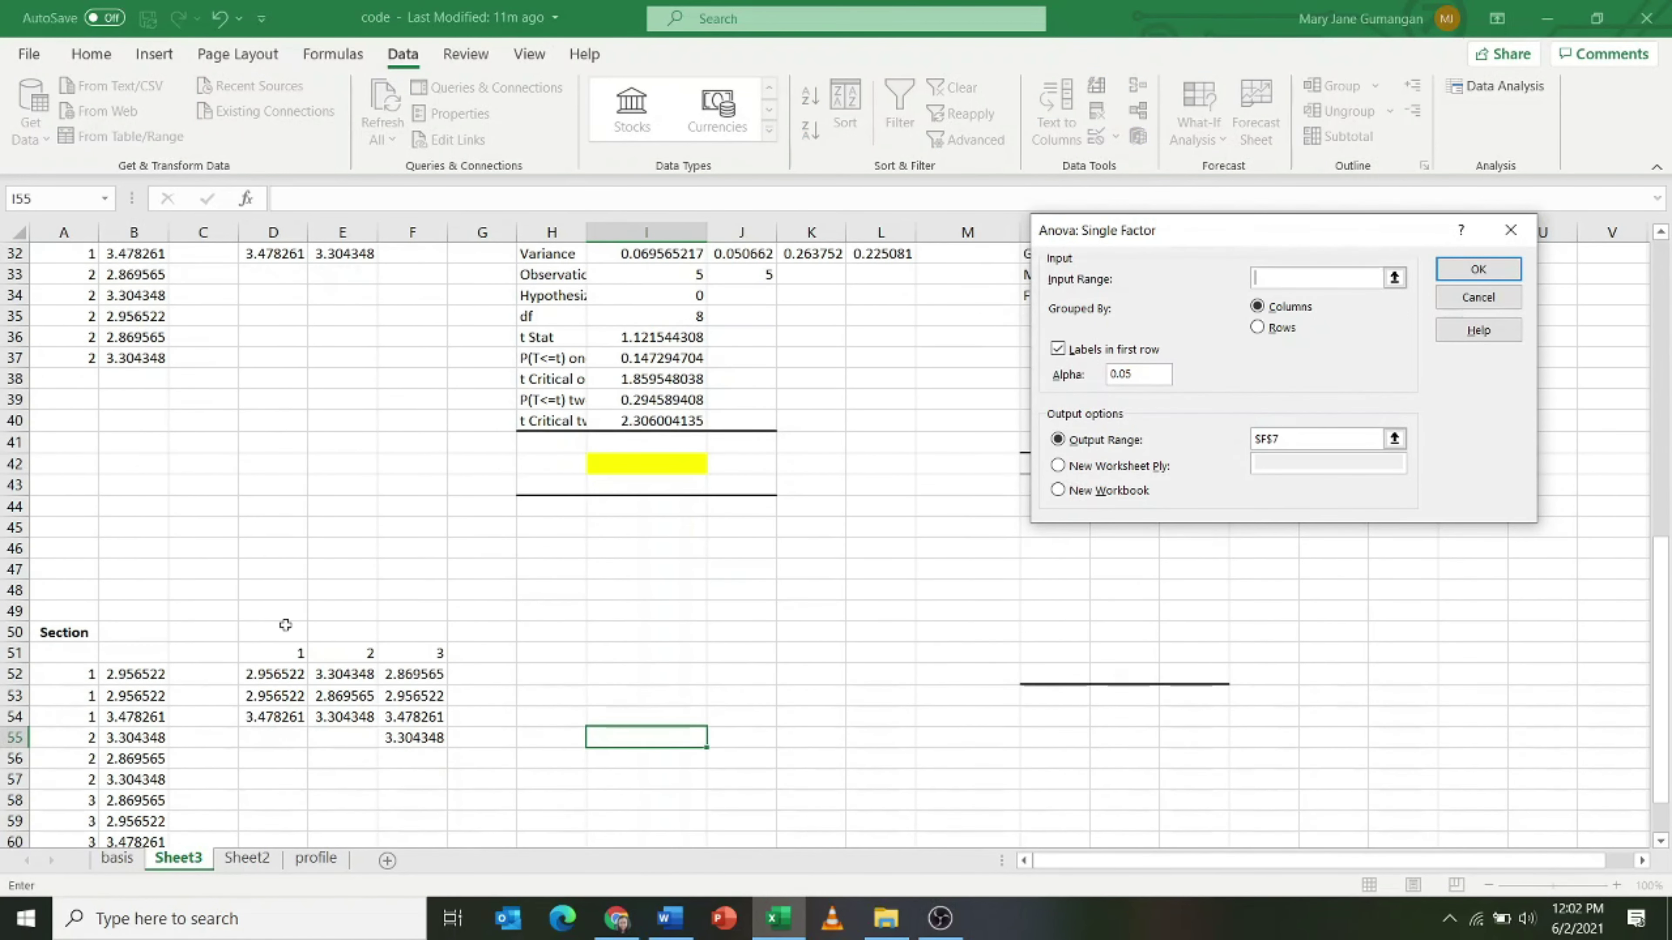
drag(267, 642, 419, 742)
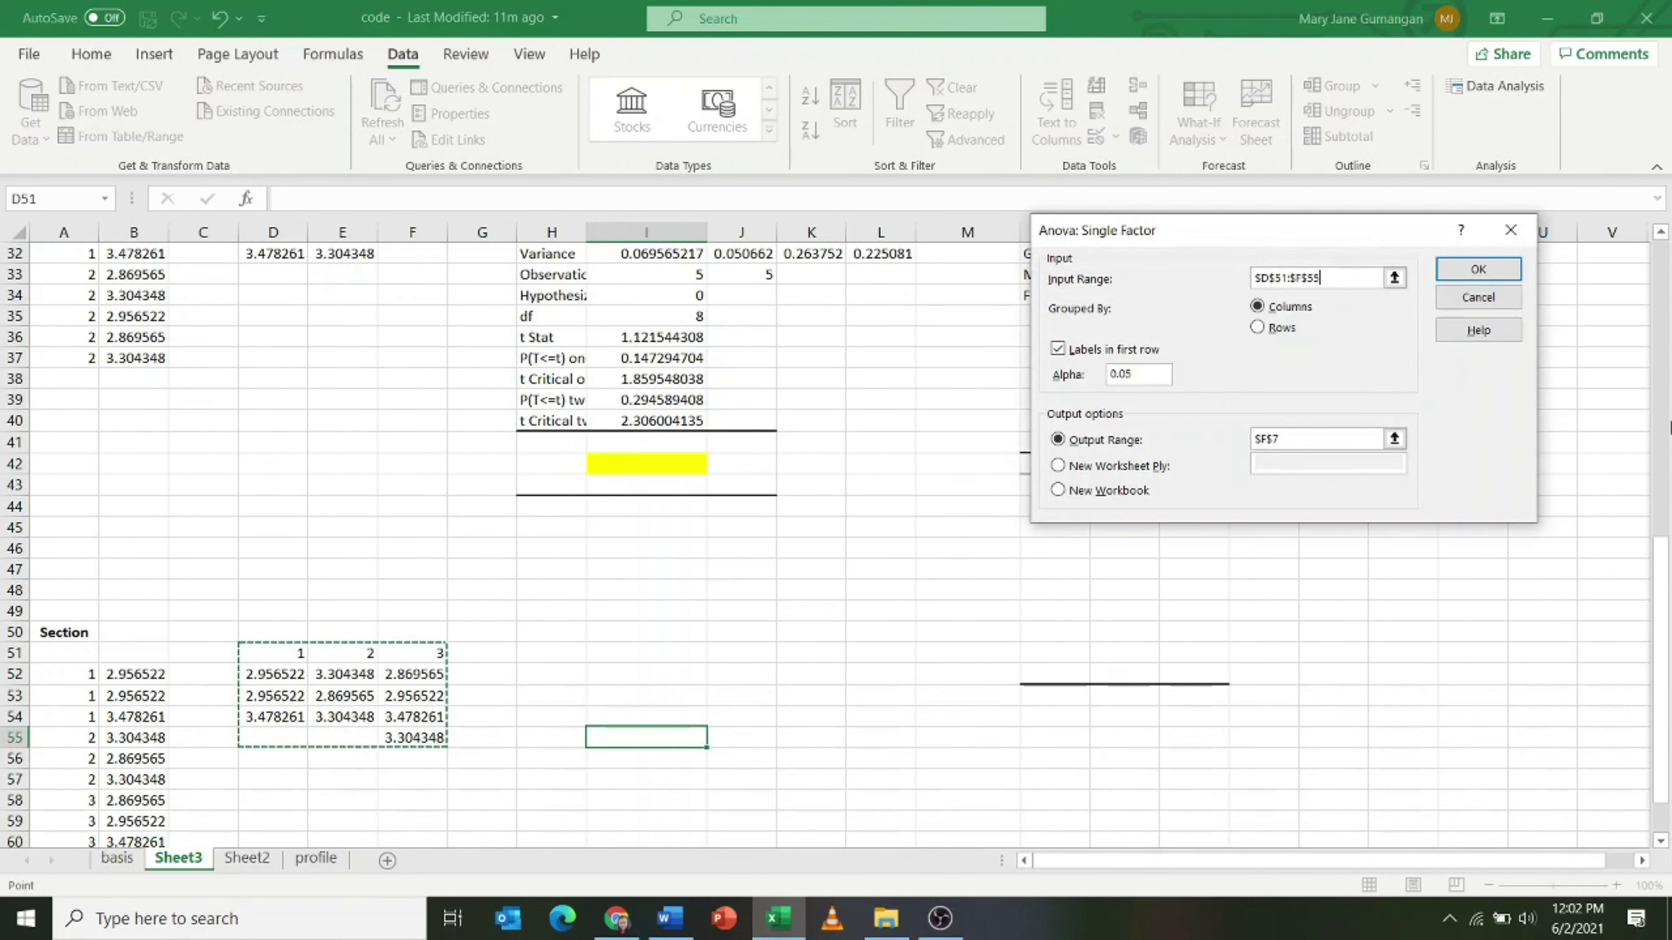
click(1058, 350)
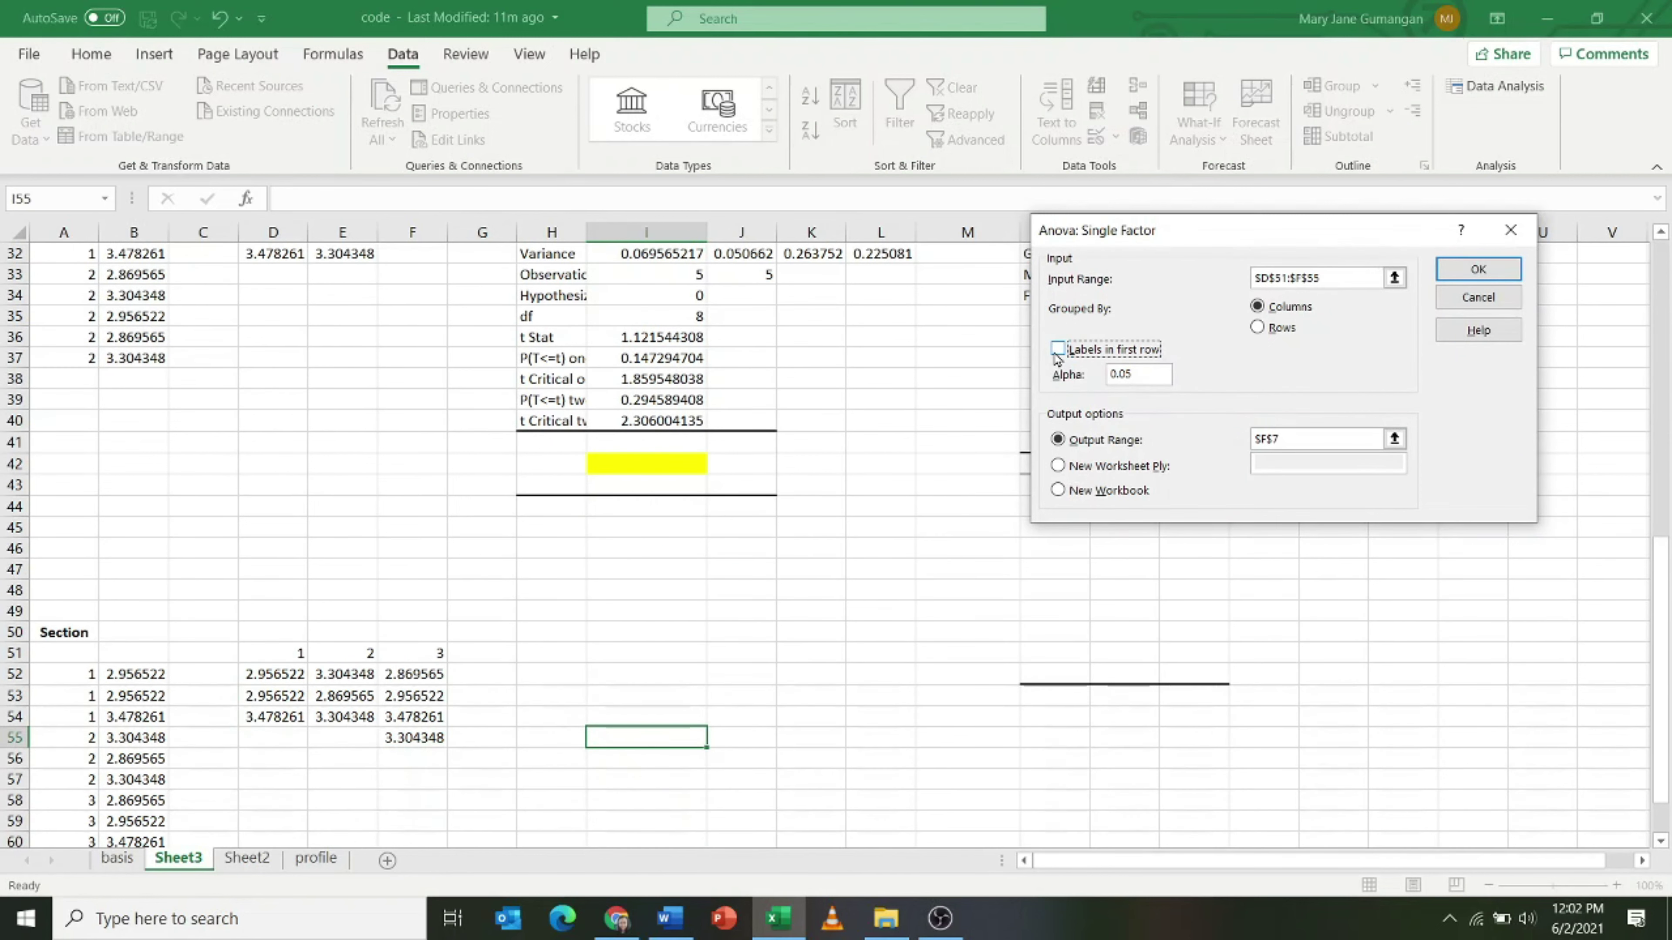
click(1057, 440)
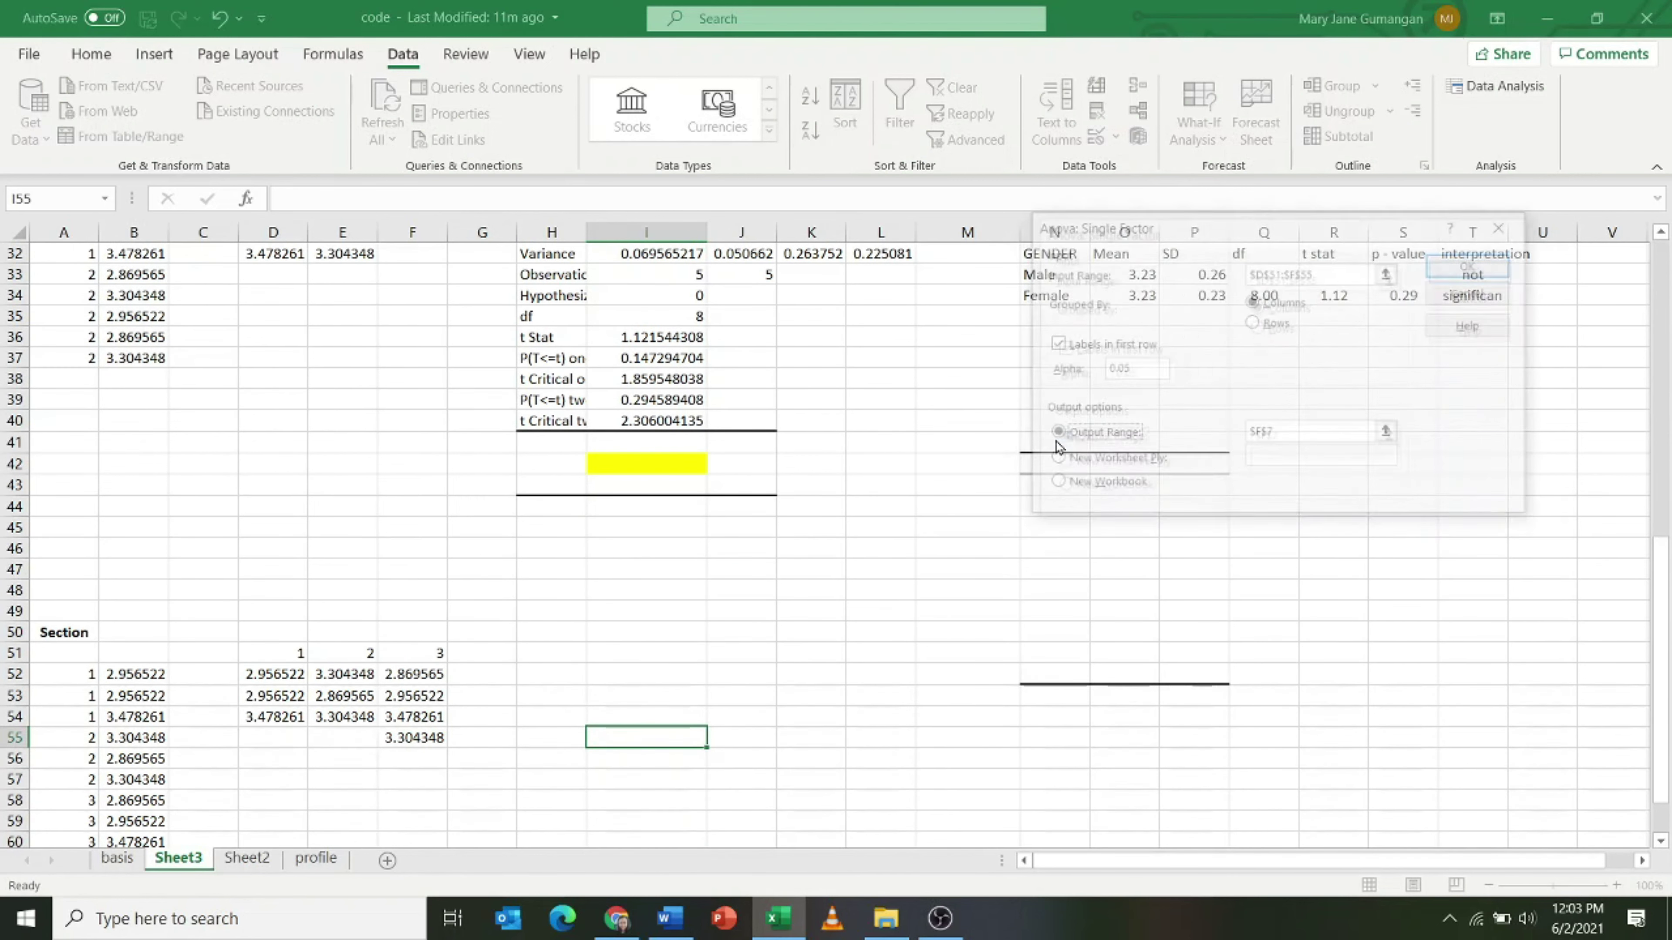
drag(1294, 438, 1251, 436)
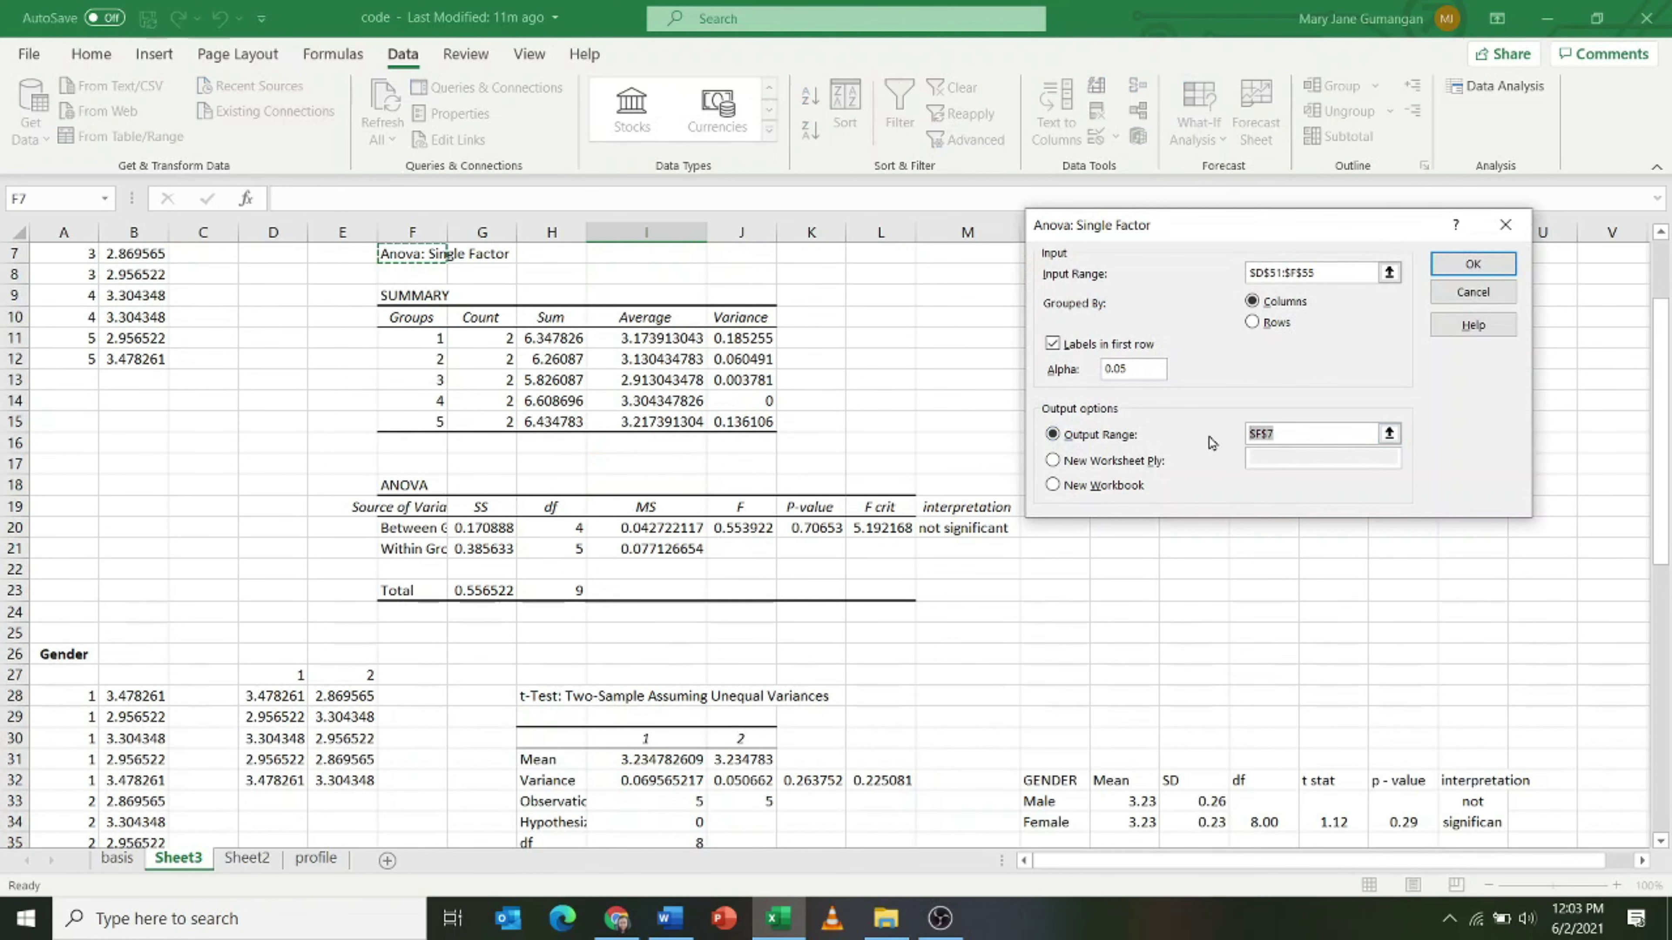
key(BackSpace)
scroll(732, 501, down, 11)
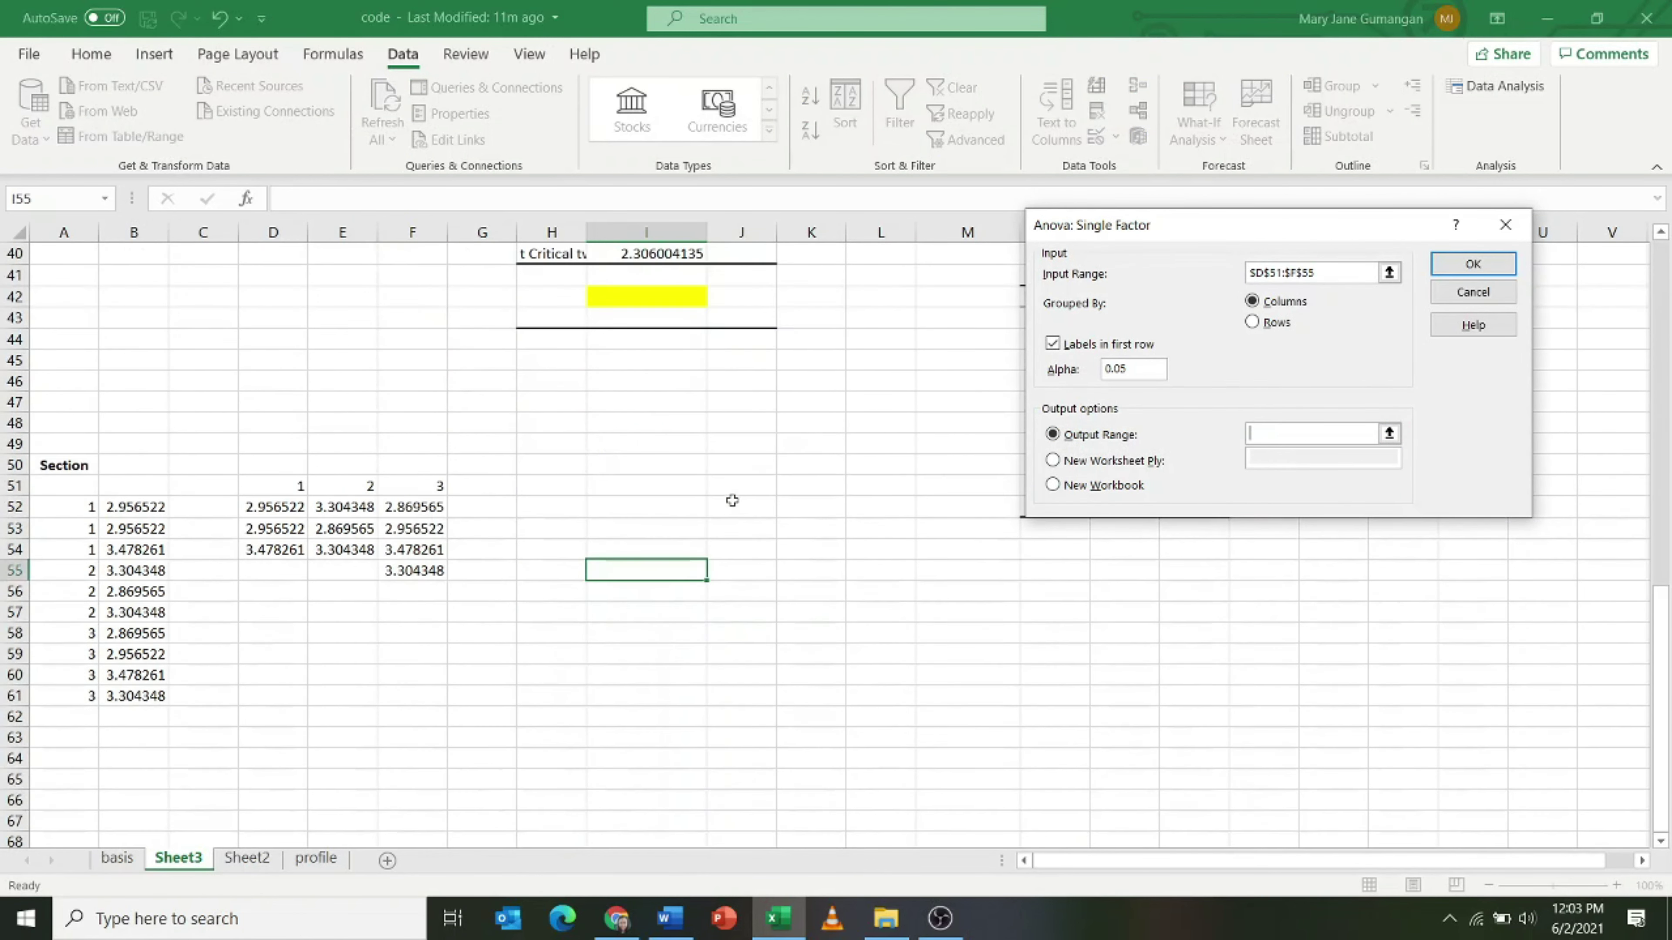
click(666, 507)
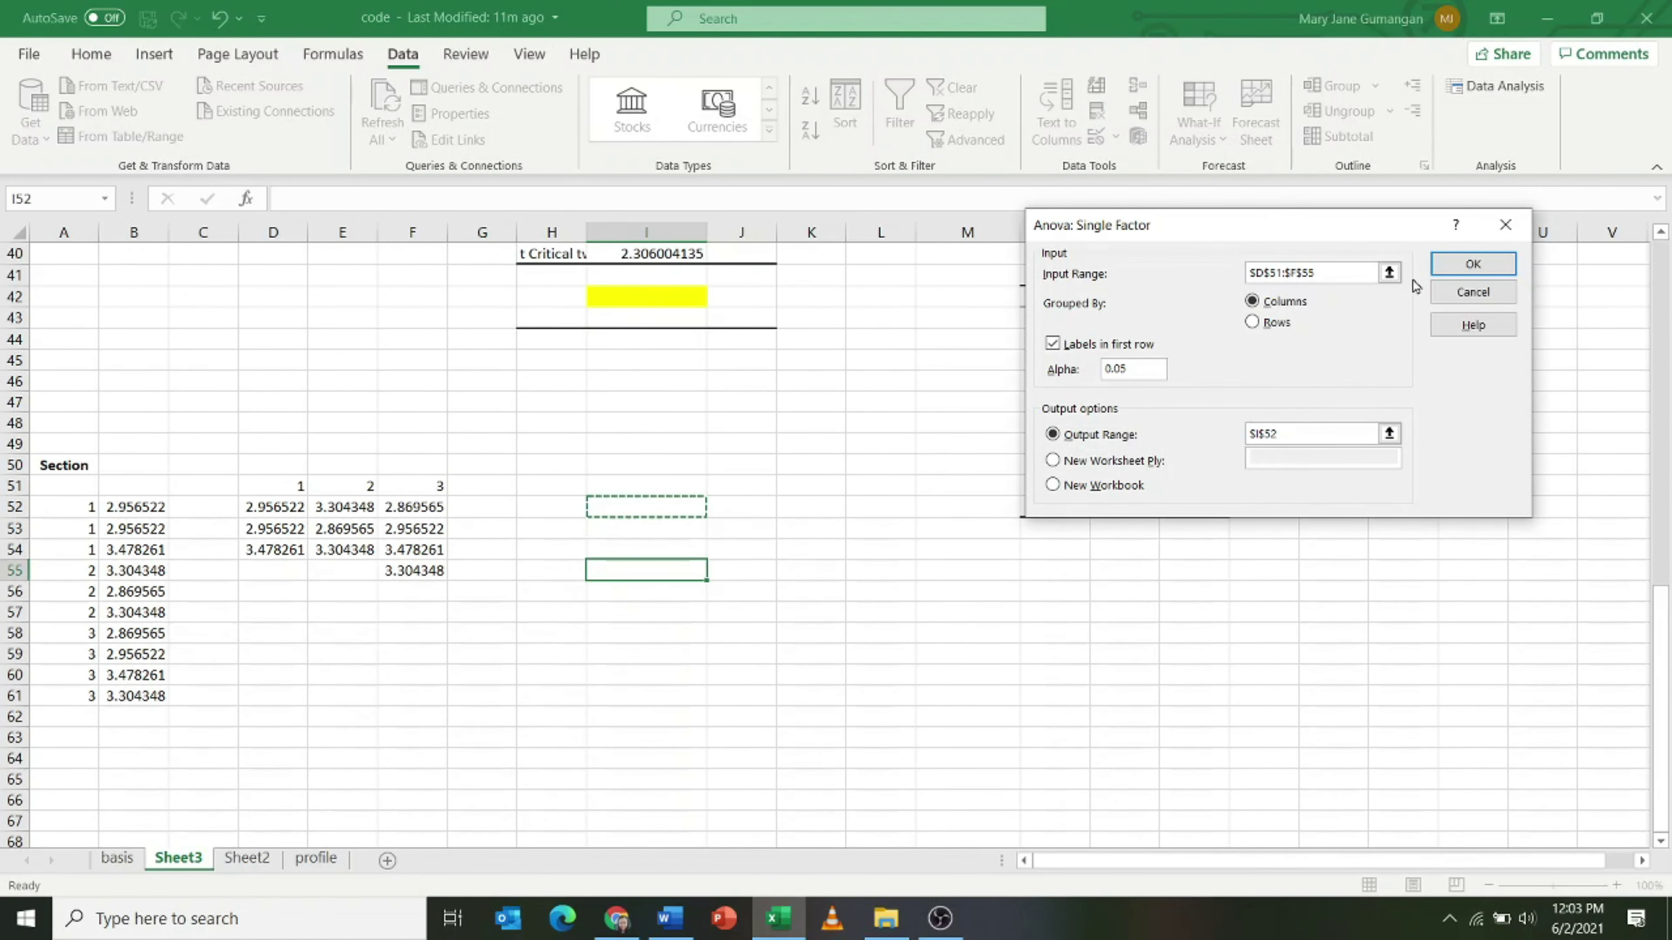
click(1473, 263)
click(1097, 677)
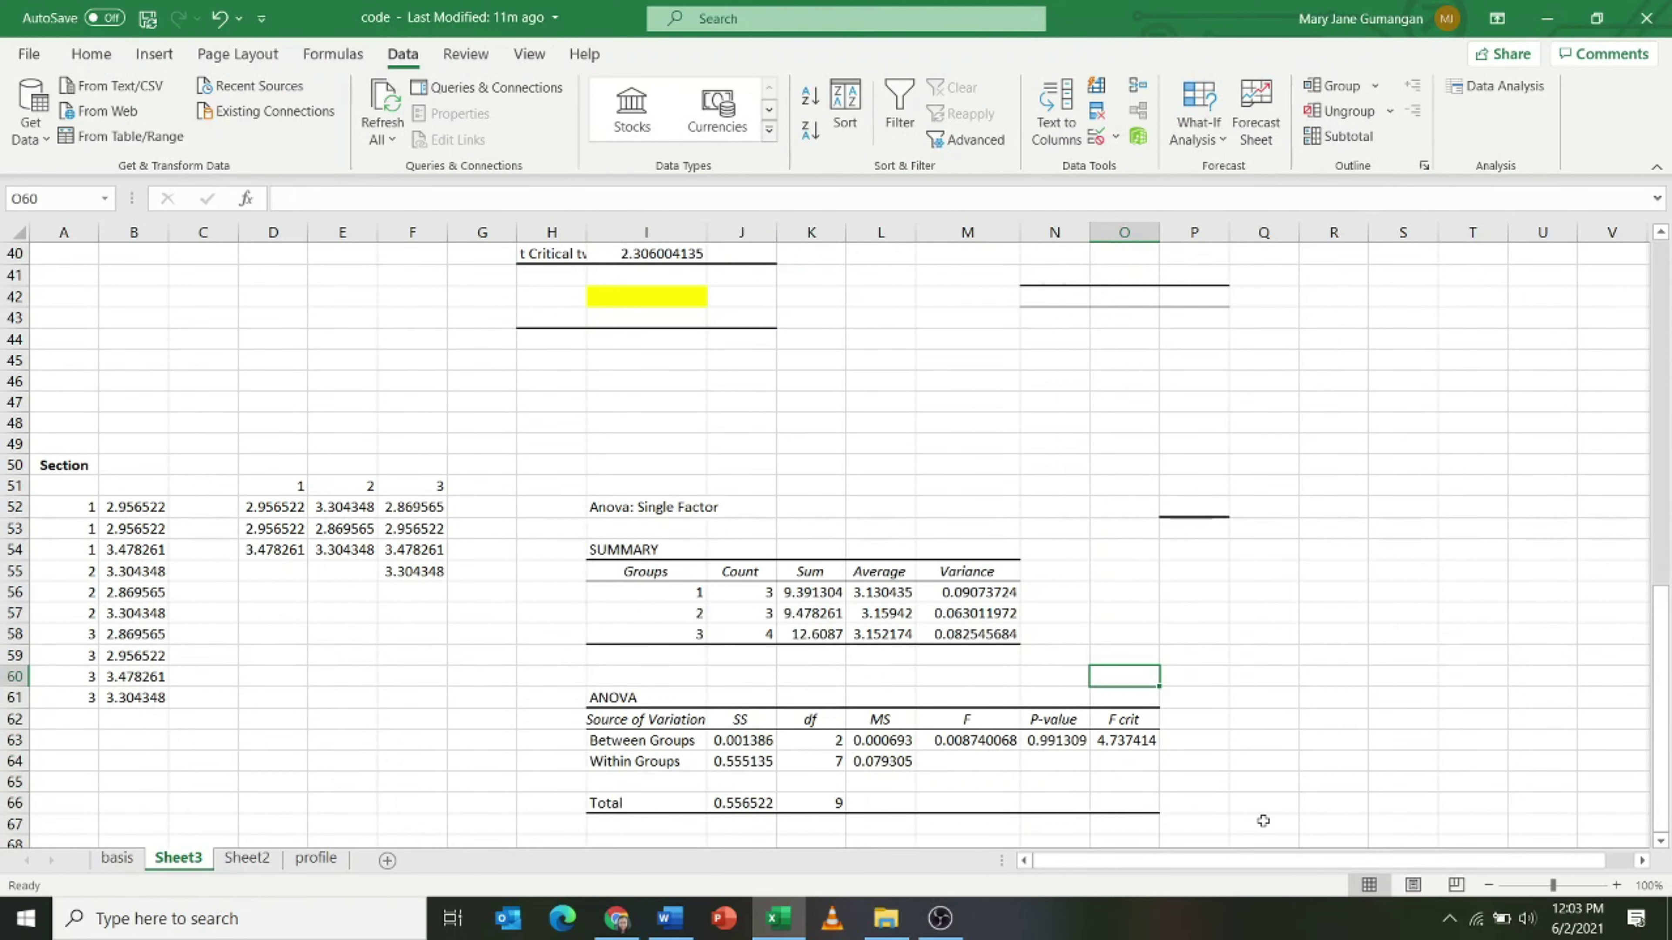
Enter the heading 'interpretation' in P62 and 'not significant' for Between Groups in P63.
click(1180, 717)
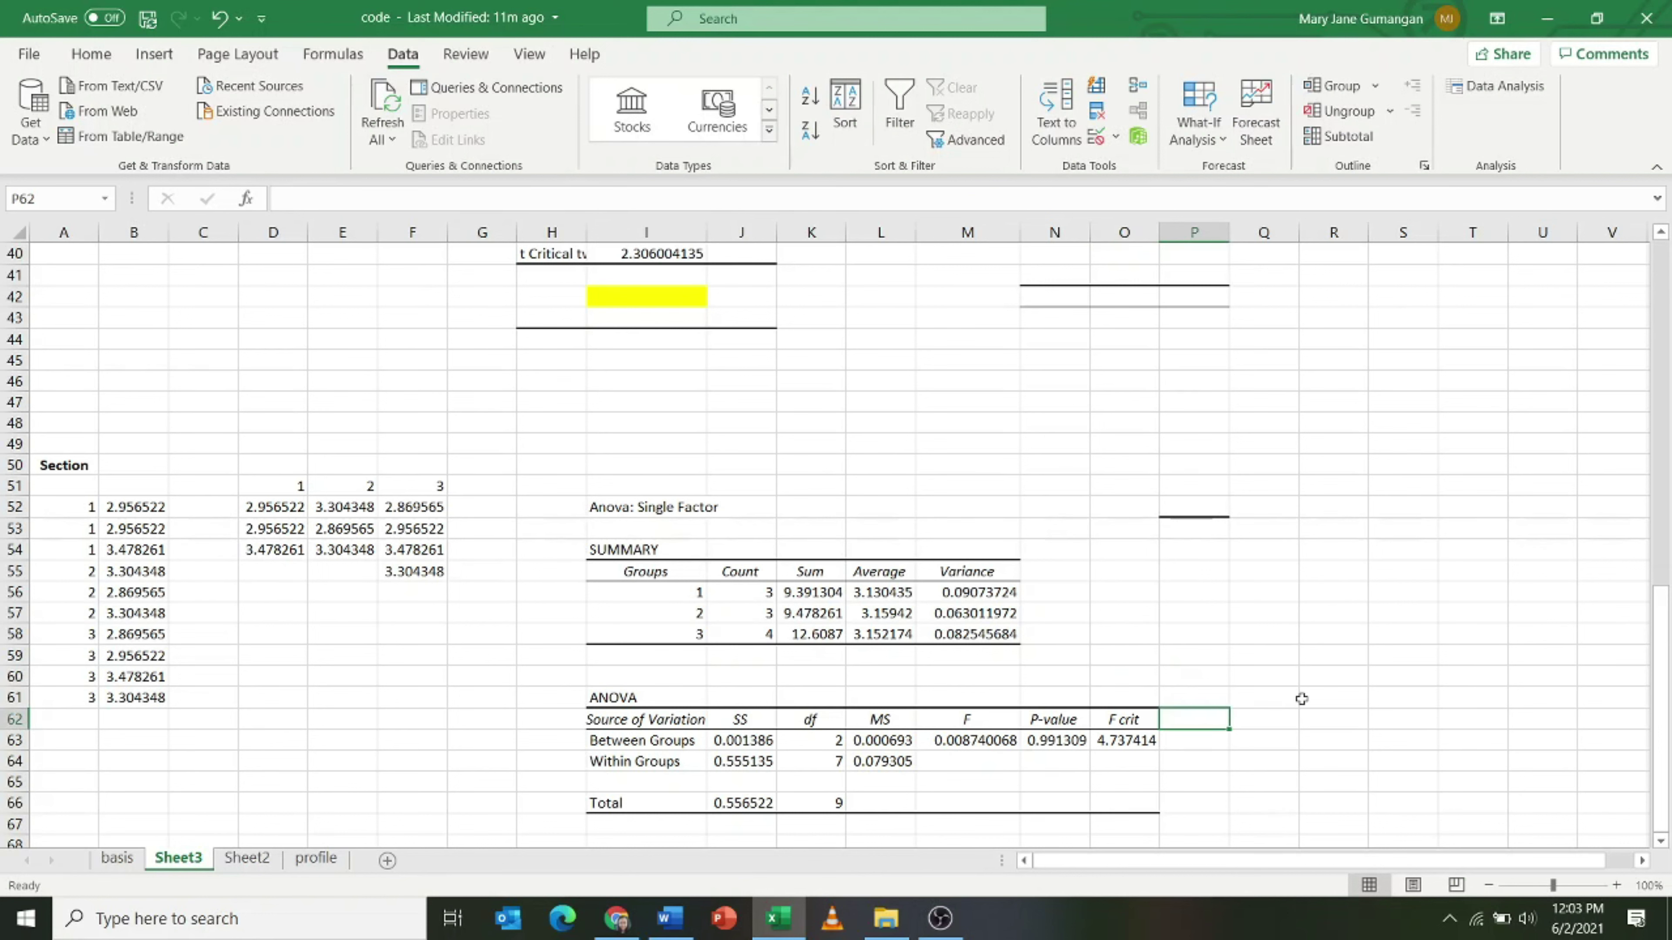
text(interpretation)
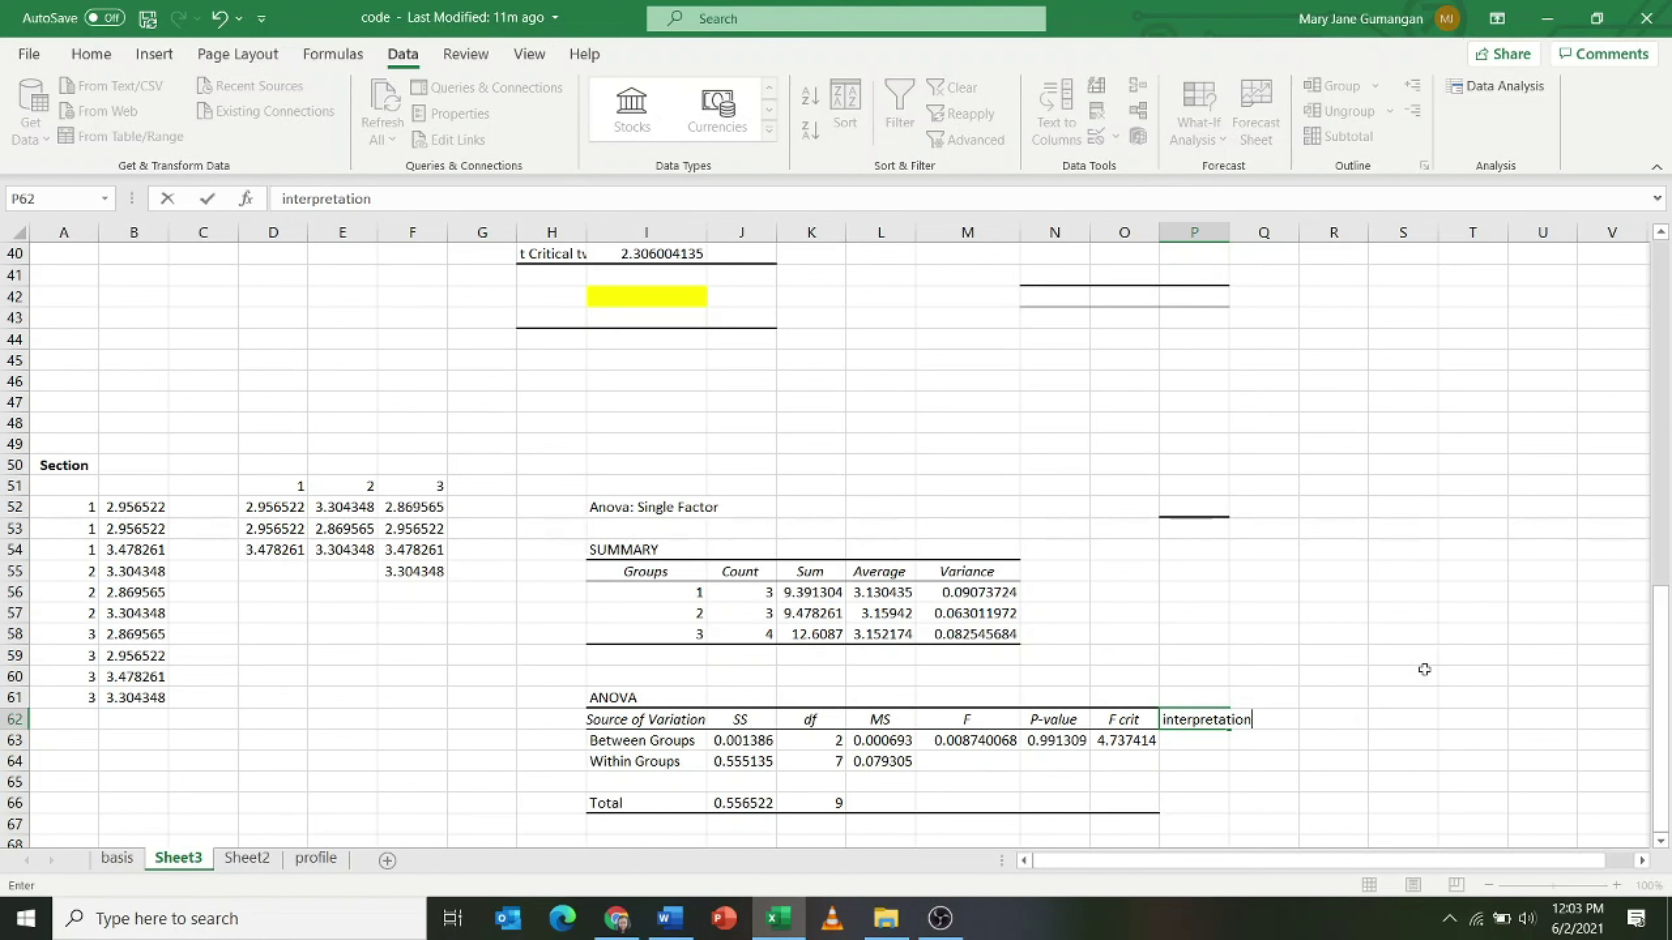
key(Return)
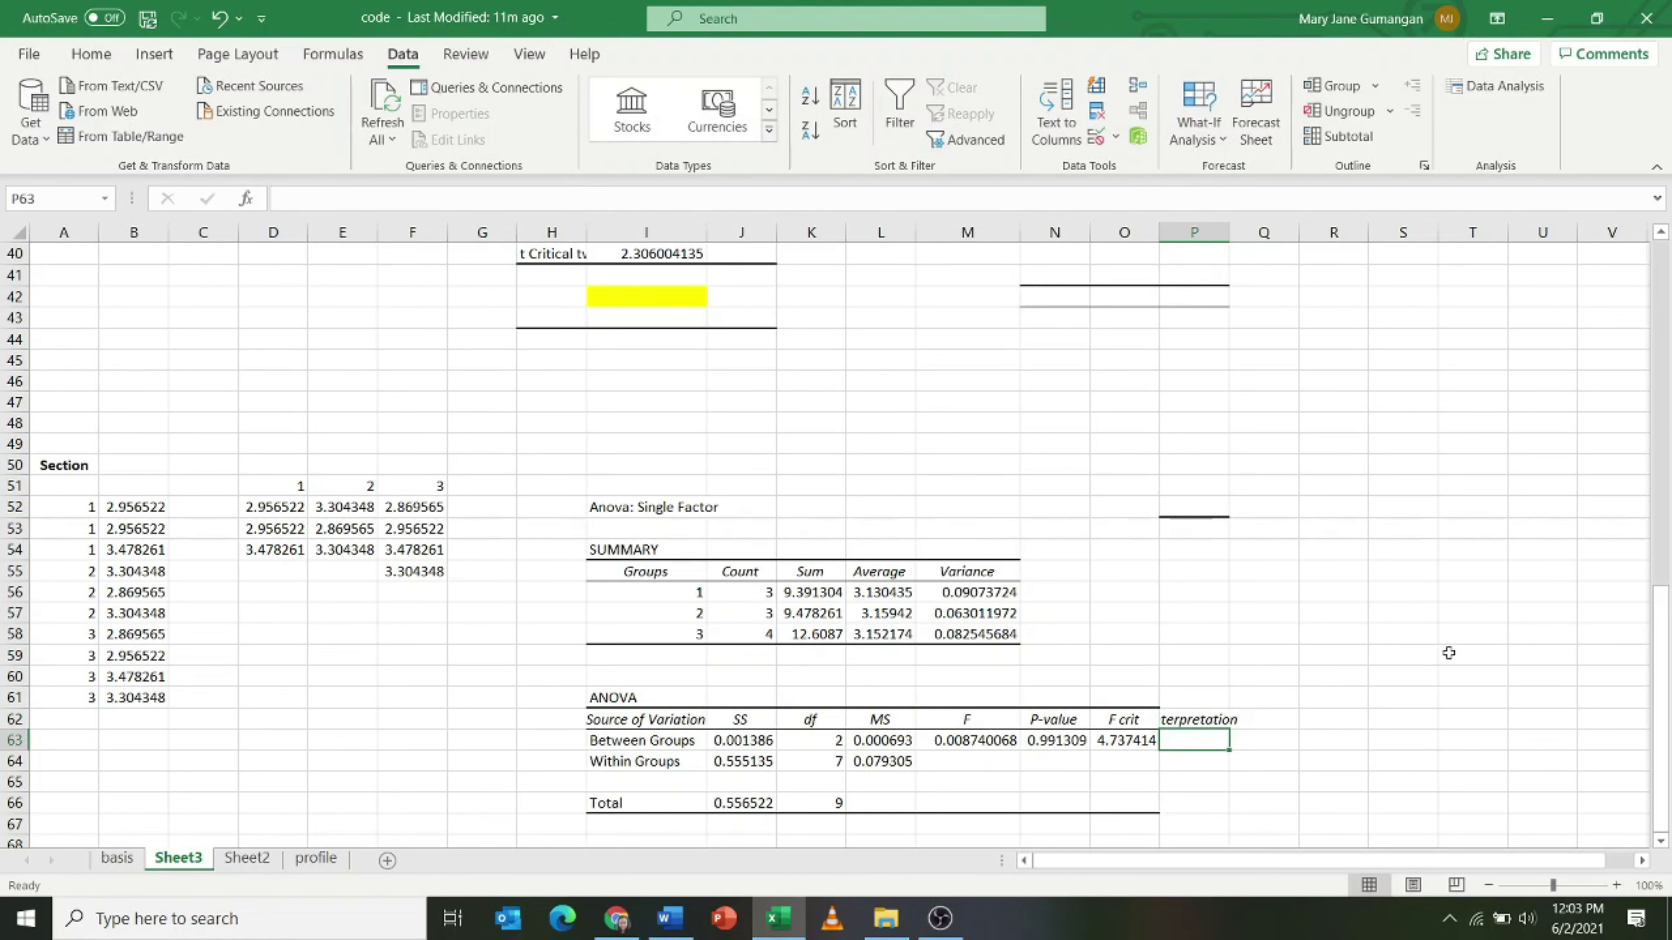
click(1063, 741)
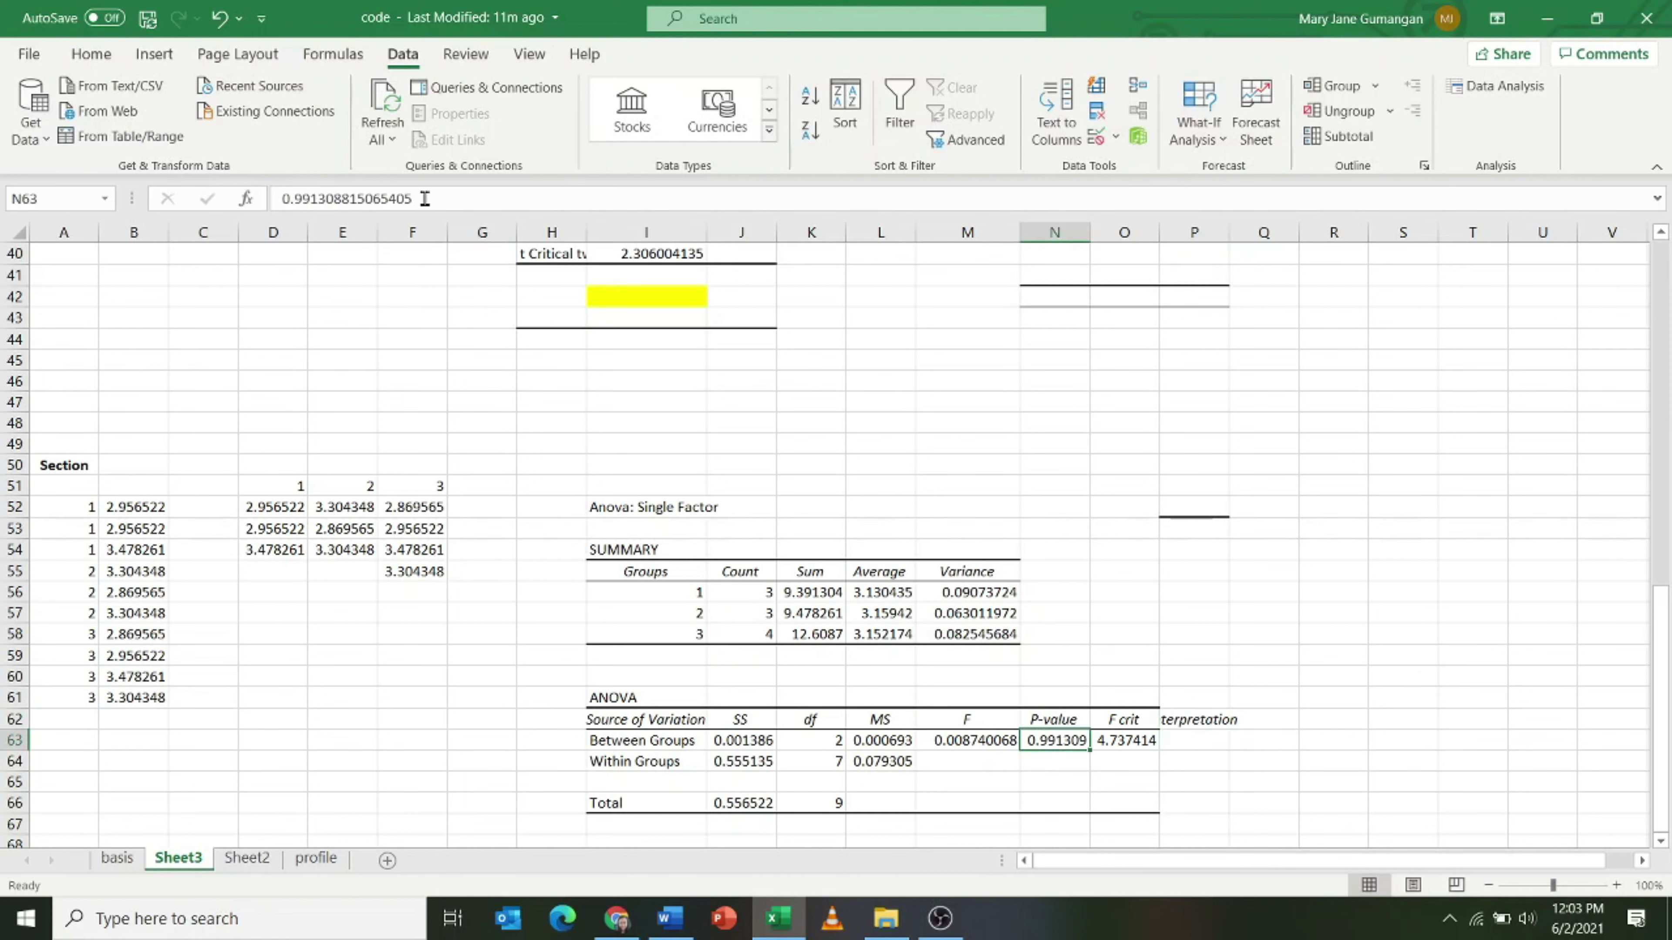
click(91, 53)
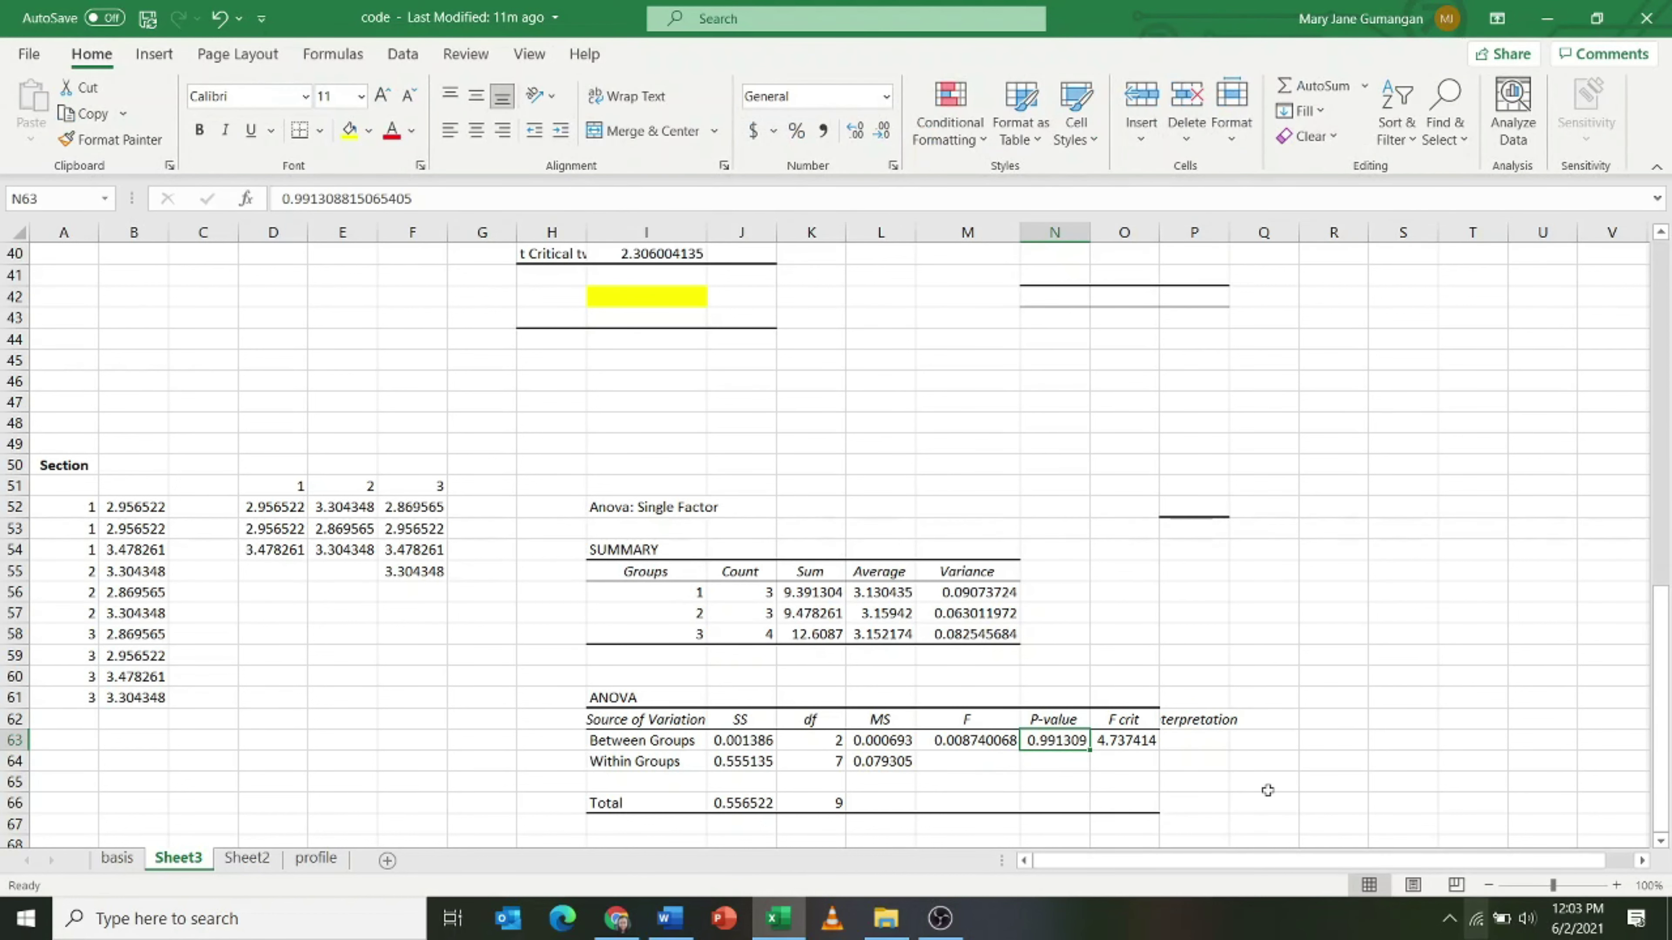
click(1204, 737)
text(not signif)
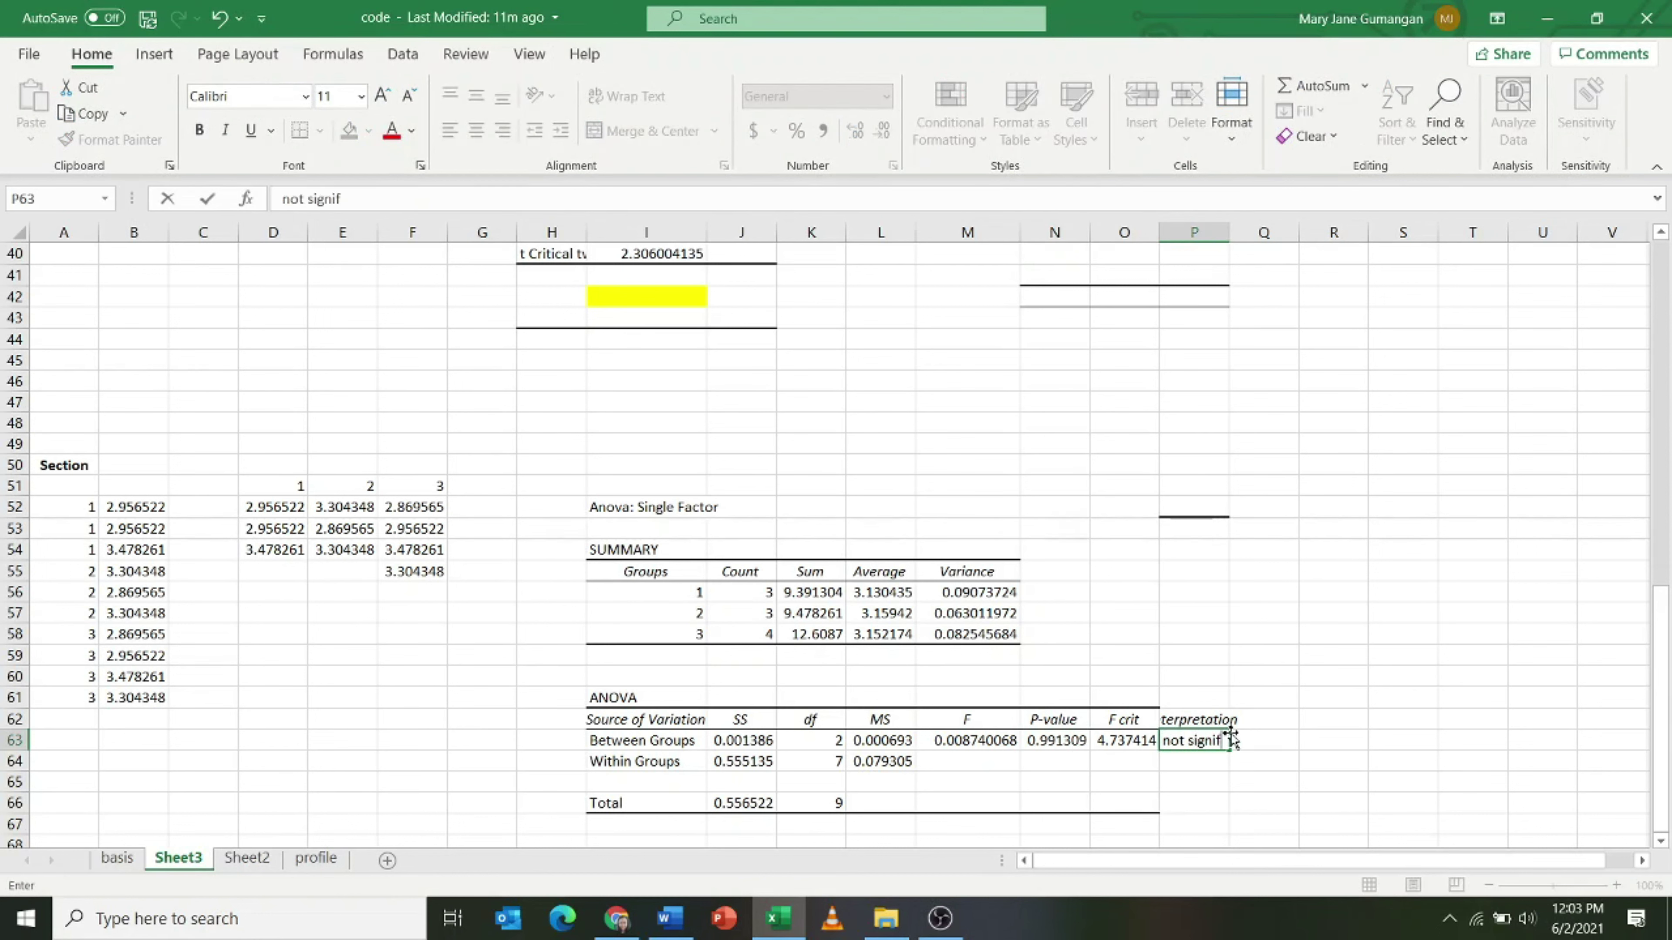
text(icant)
click(1273, 760)
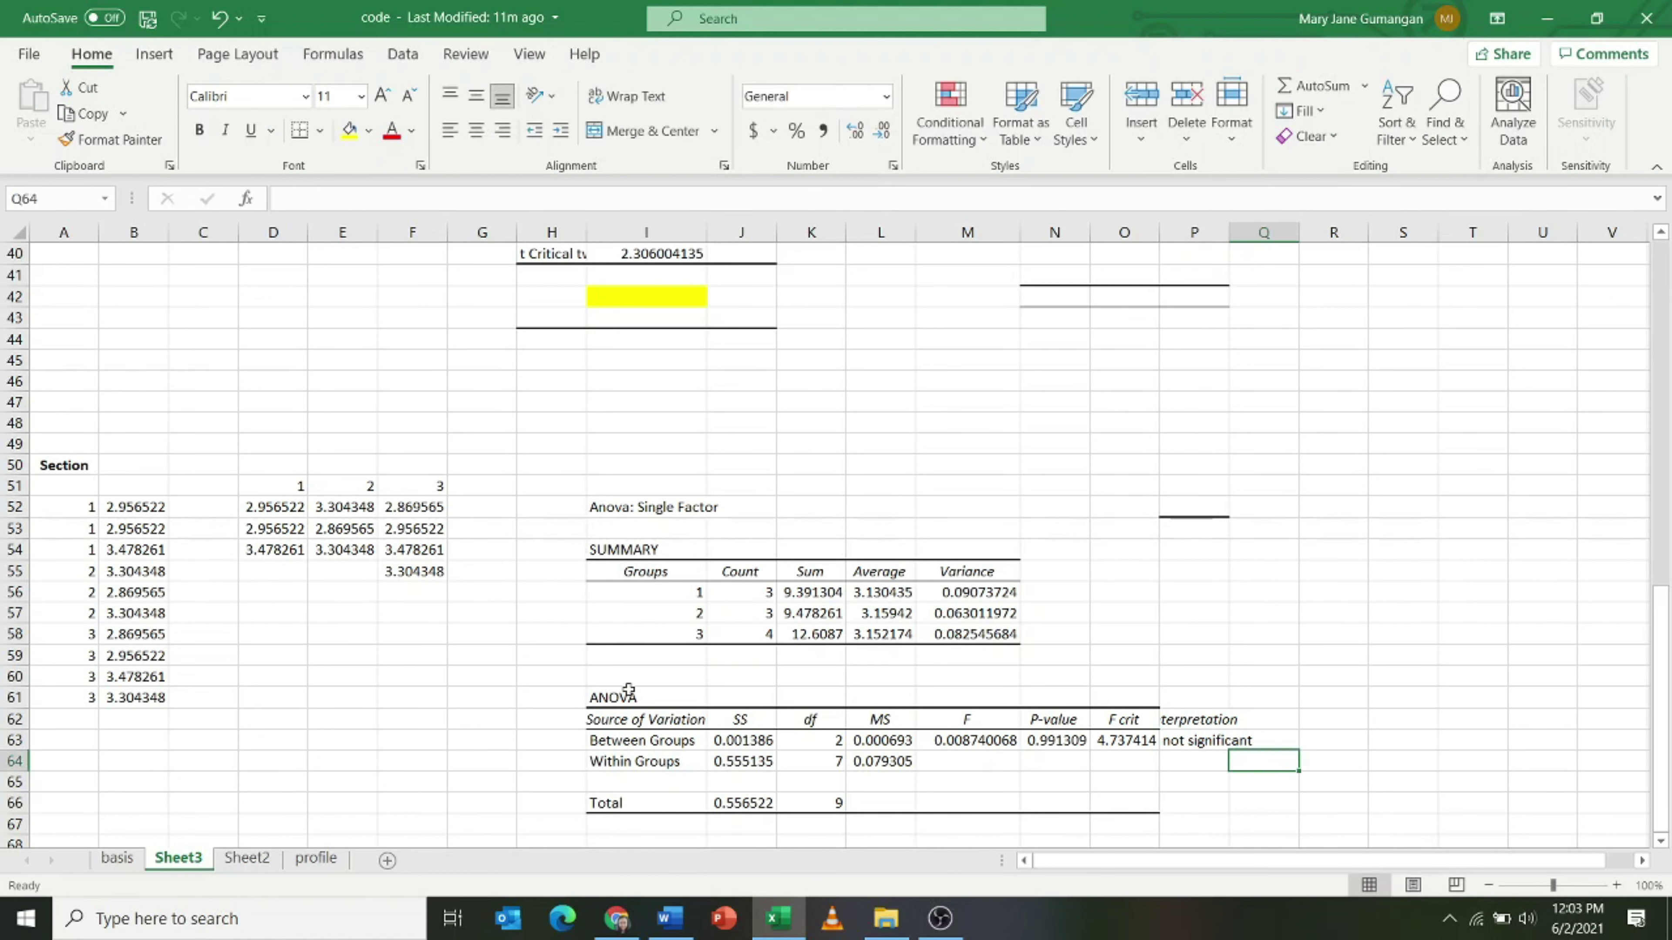
Paste the section ANOVA table I61:P66 into Word below the GENDER table with all borders.
drag(628, 690, 1185, 801)
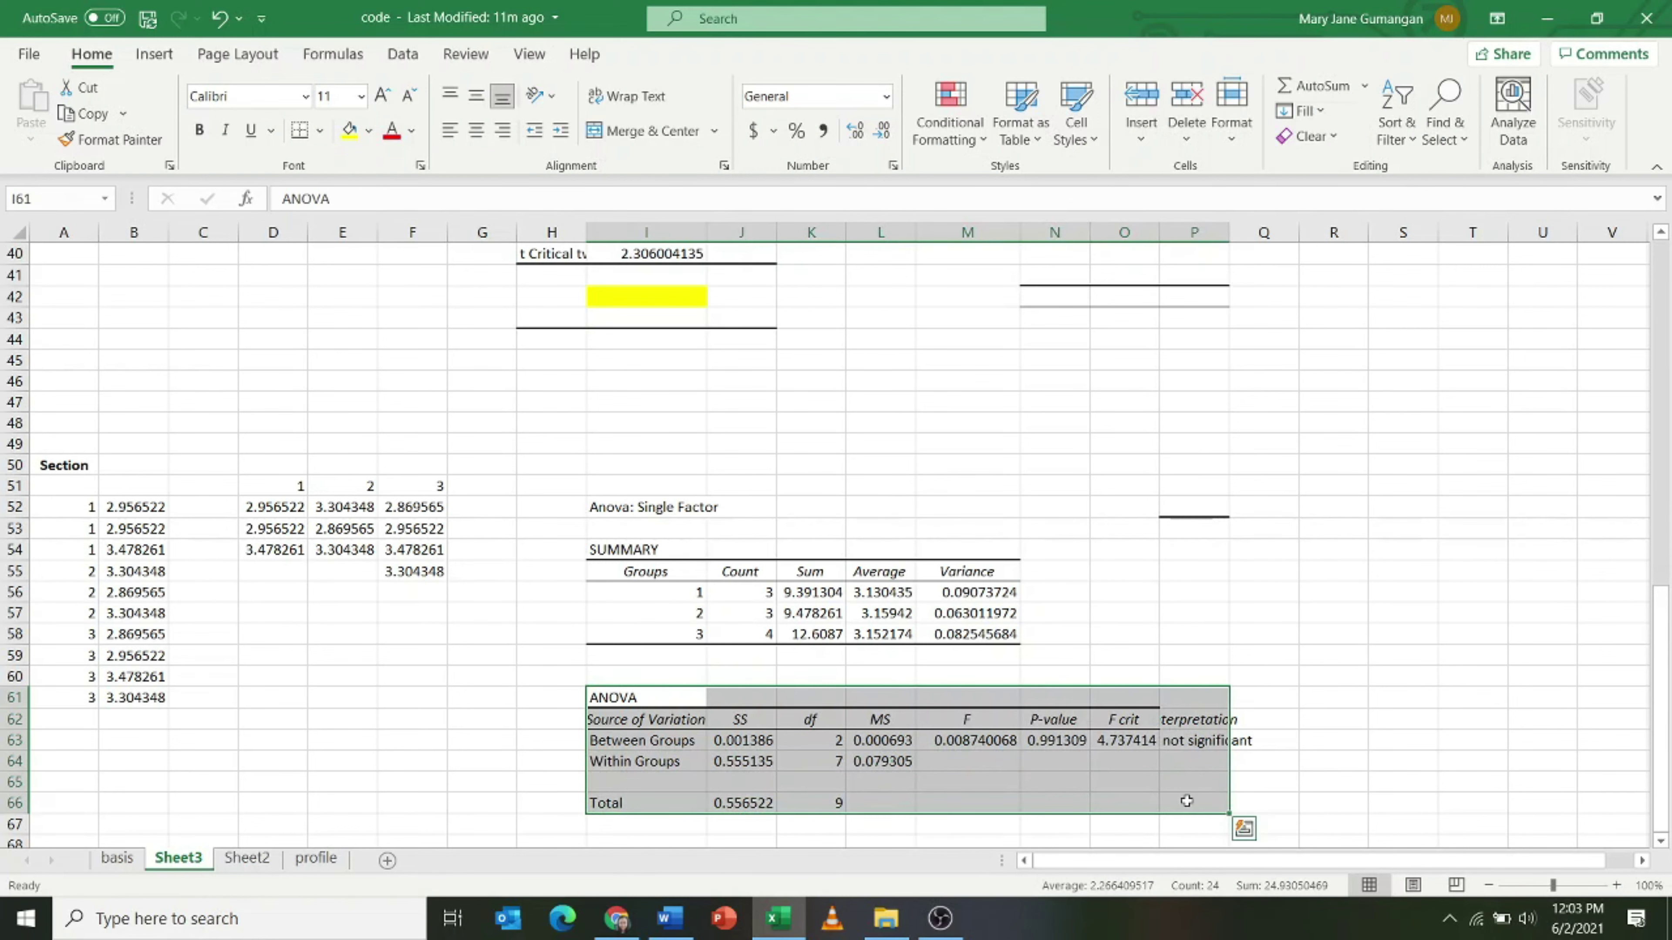
key(ctrl+c)
click(670, 919)
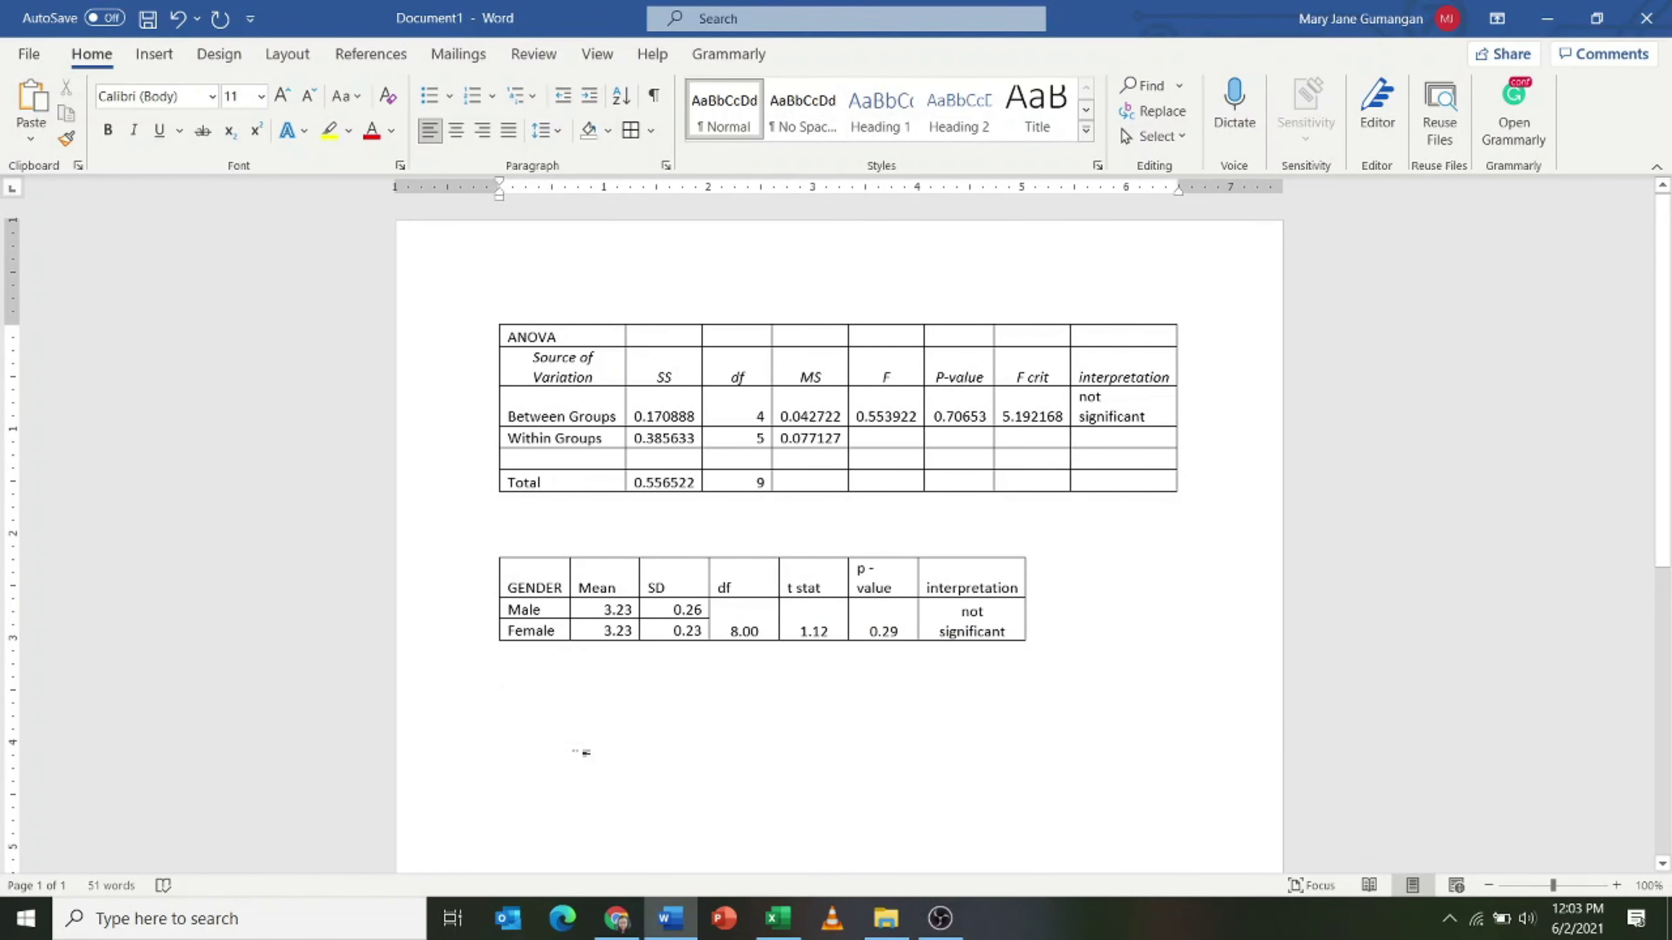
key(ctrl+v)
click(491, 613)
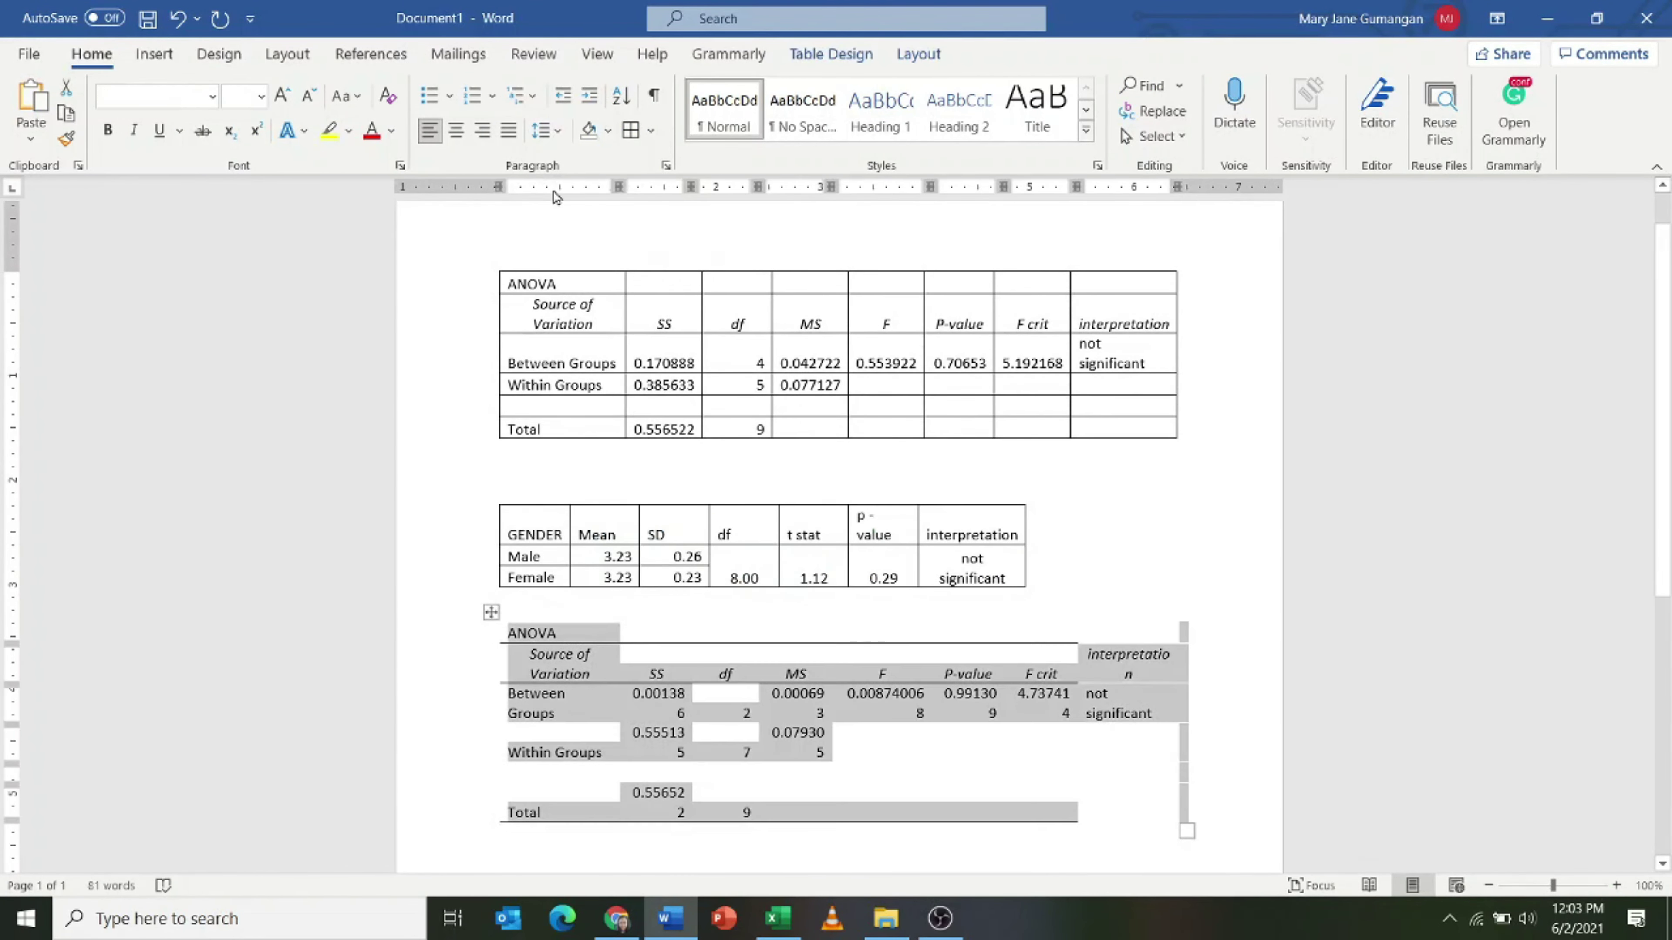
click(630, 130)
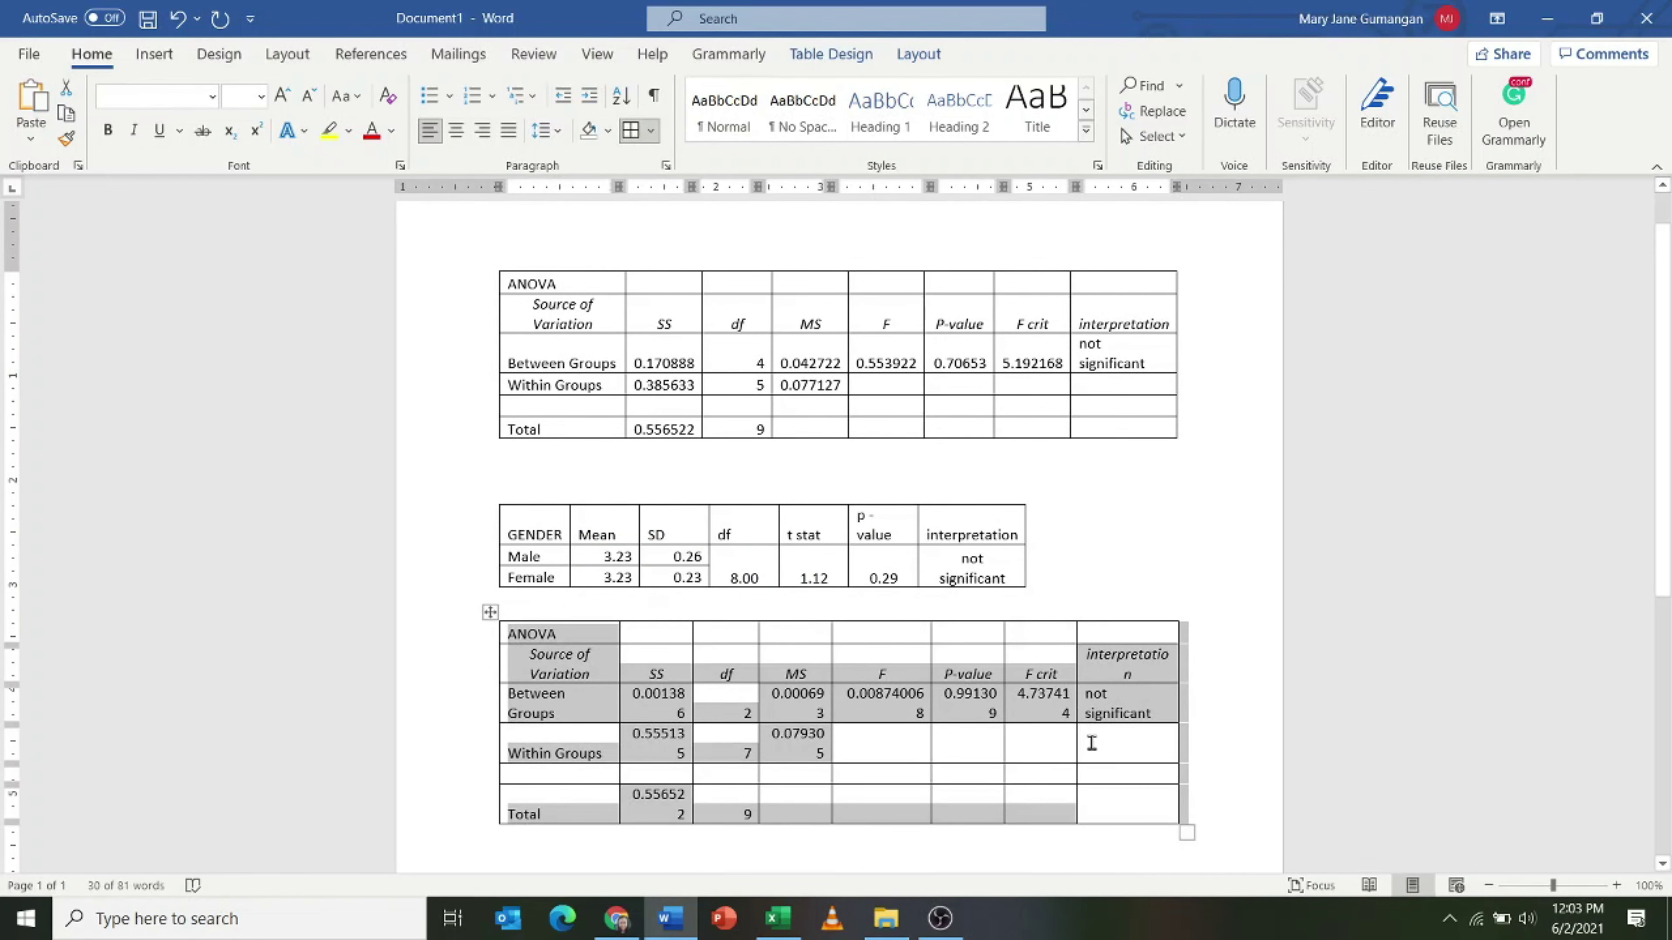
click(1092, 743)
scroll(1093, 740, down, 2)
scroll(1073, 721, up, 2)
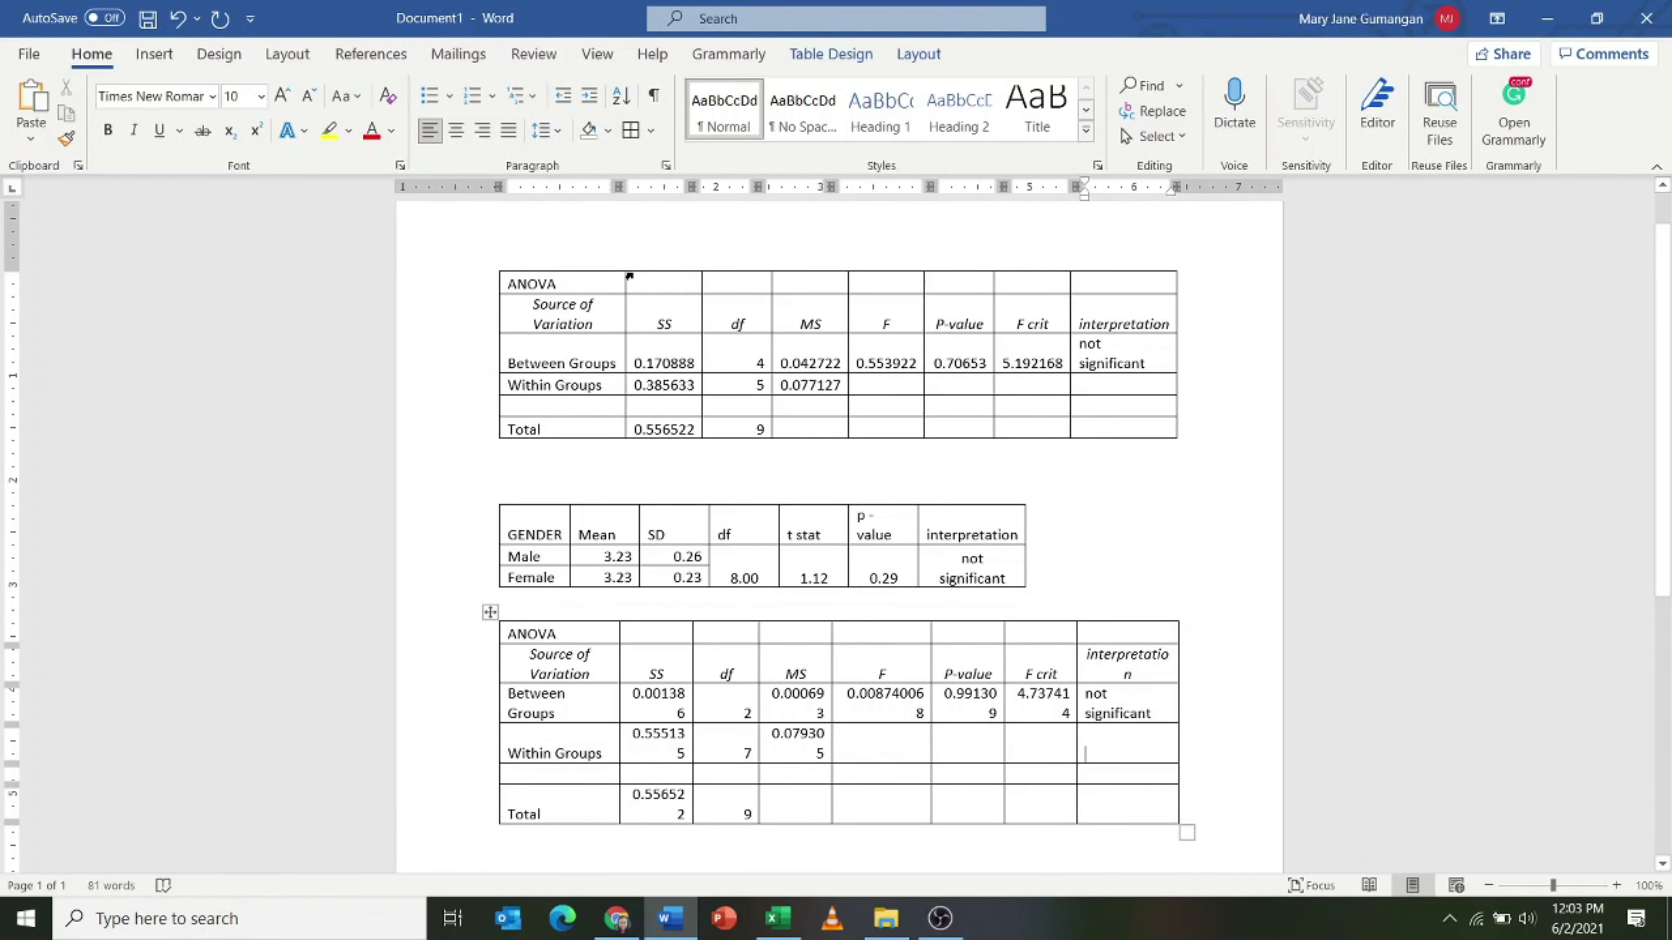